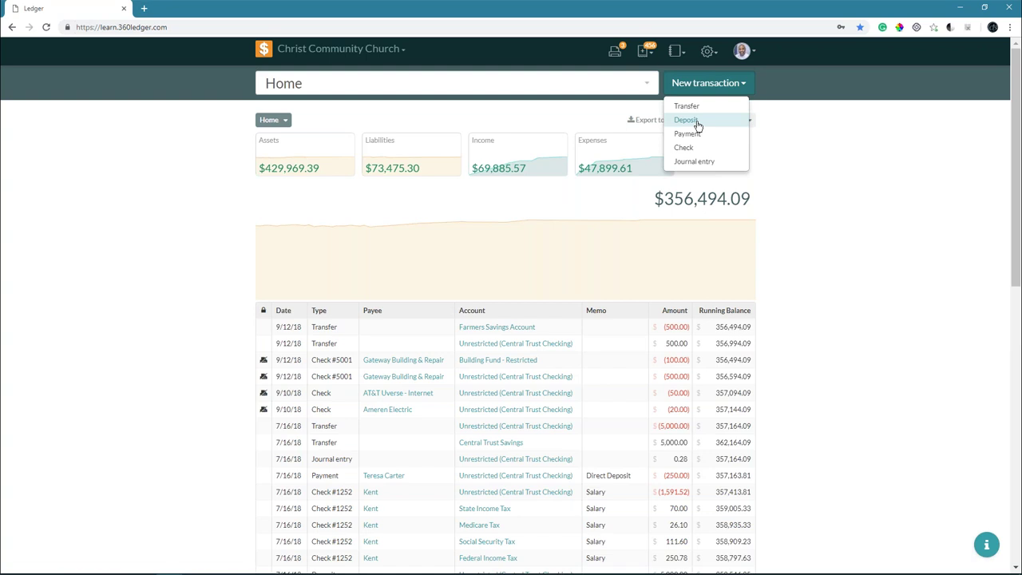
Step: Start a new deposit, switch its transaction type to Payment, and set it back to Deposit
left_click(687, 121)
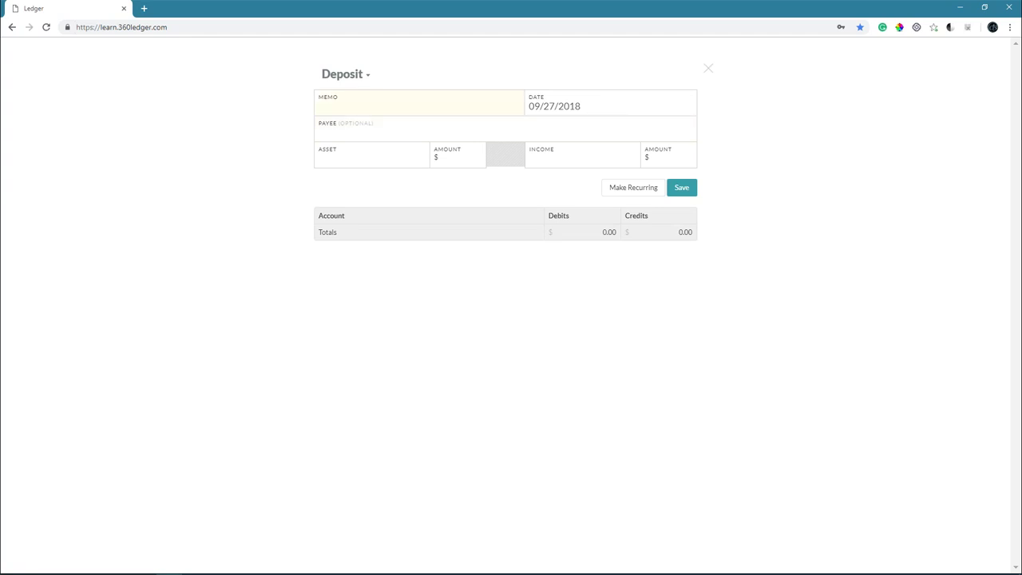
left_click(349, 75)
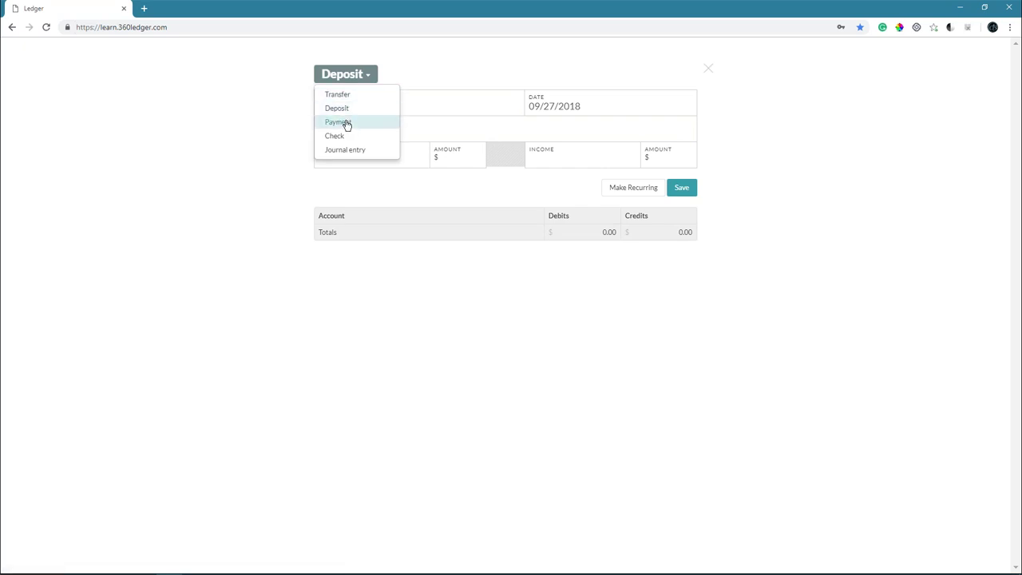
left_click(354, 75)
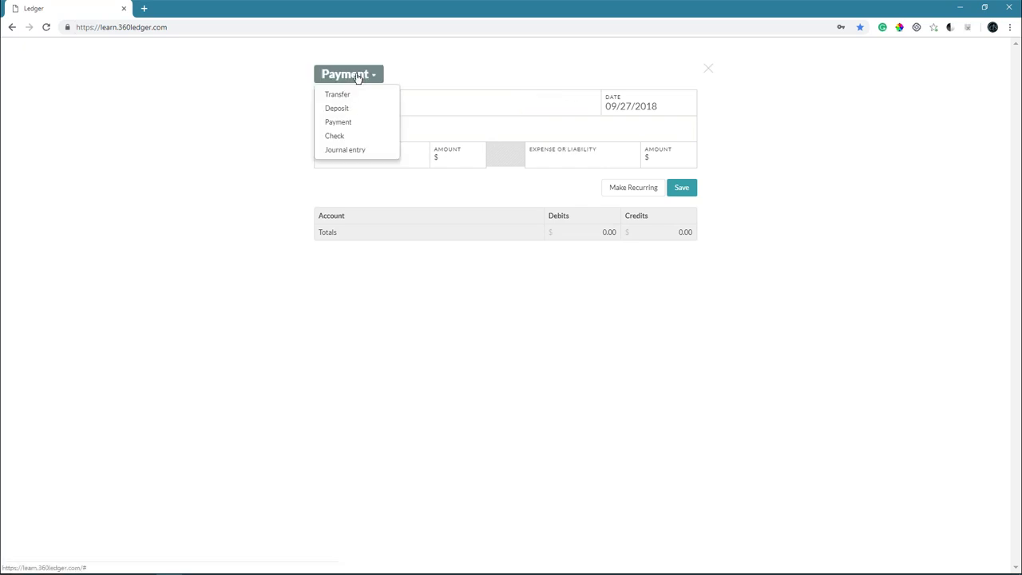
left_click(351, 110)
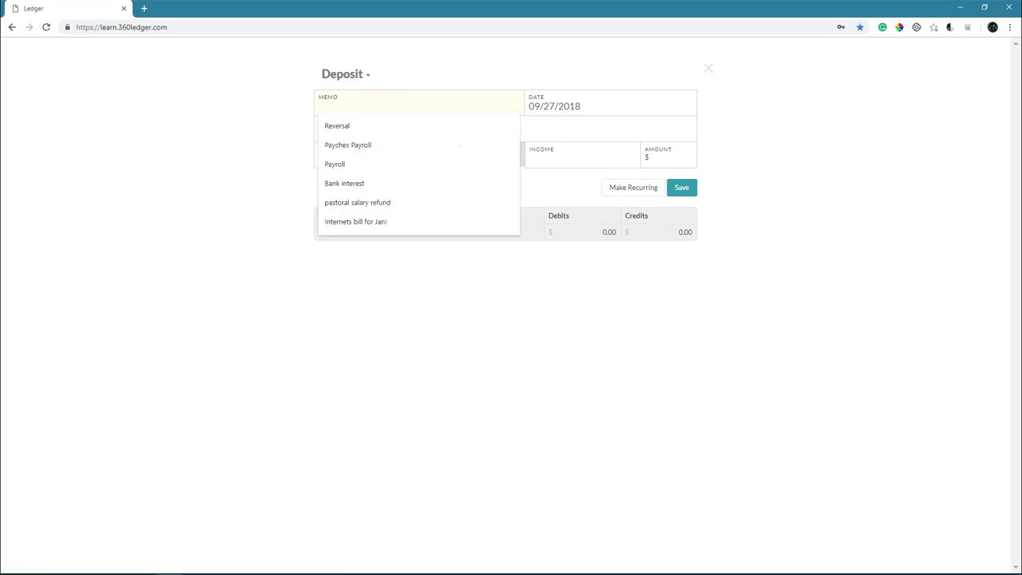
Step: Give the deposit the memo "Sunday Offerings" and set its date to 09/24/2018
type("Sunday O")
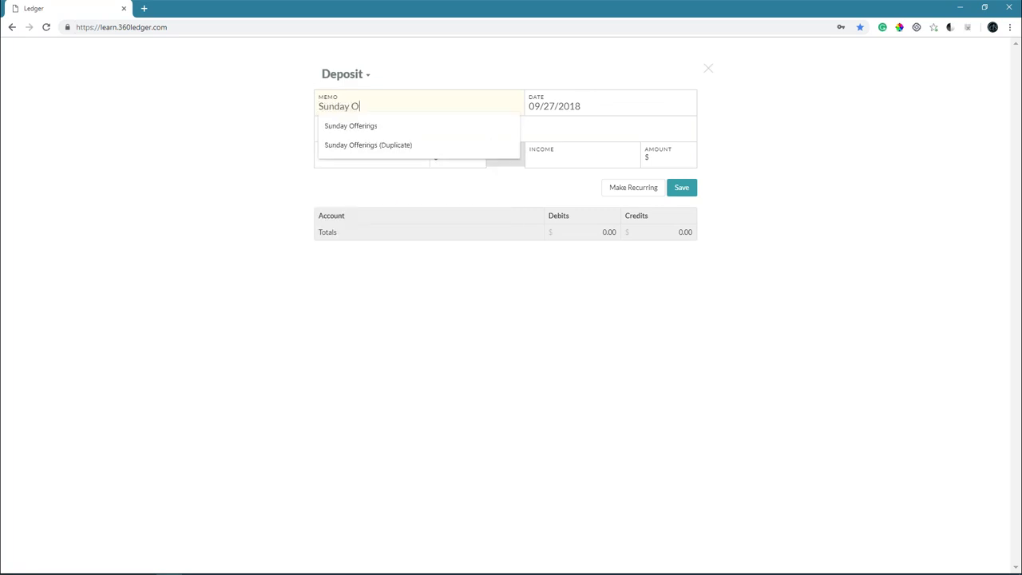
type("fferings")
key("Tab")
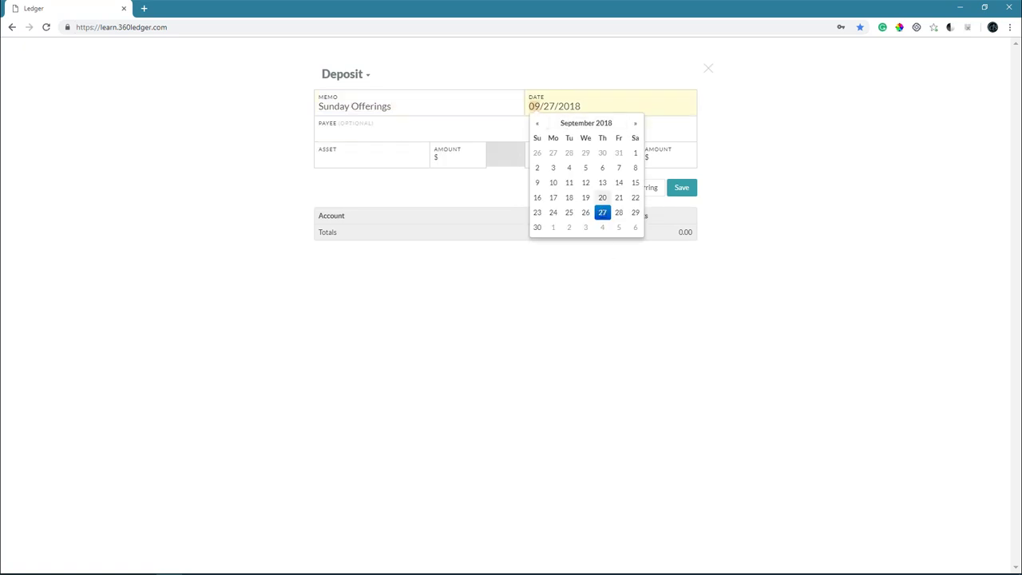
left_click(635, 124)
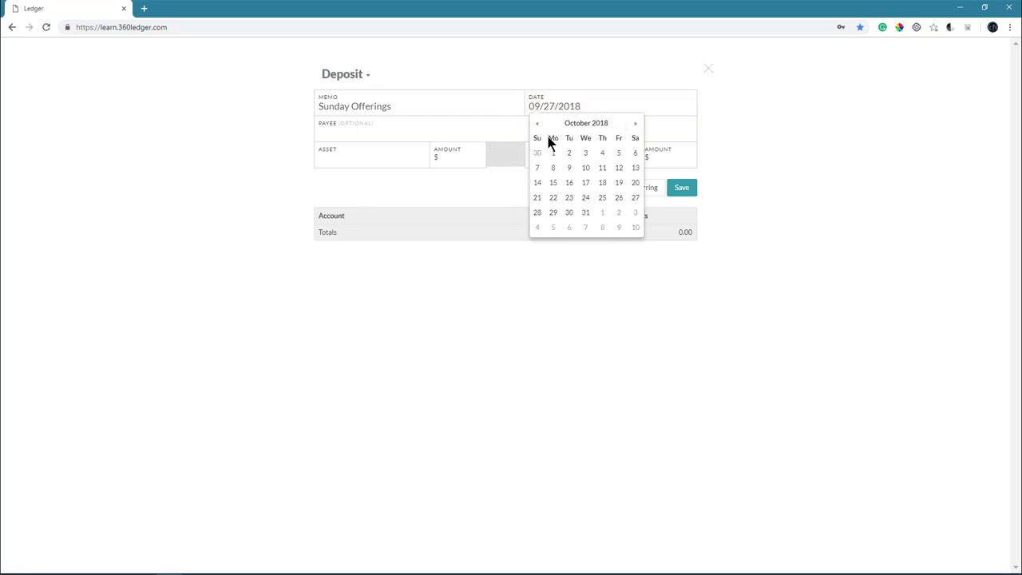
left_click(538, 125)
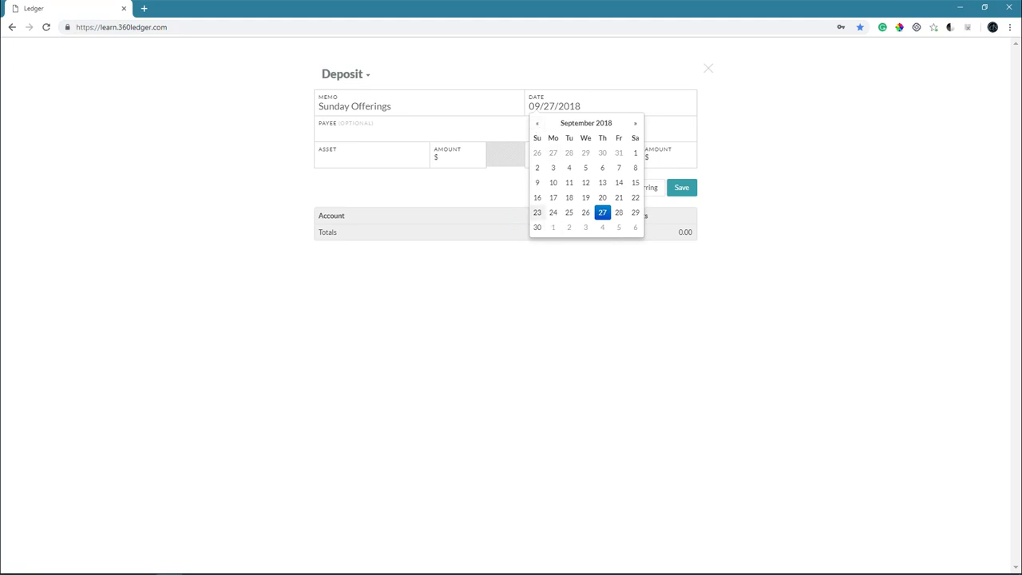
left_click(554, 214)
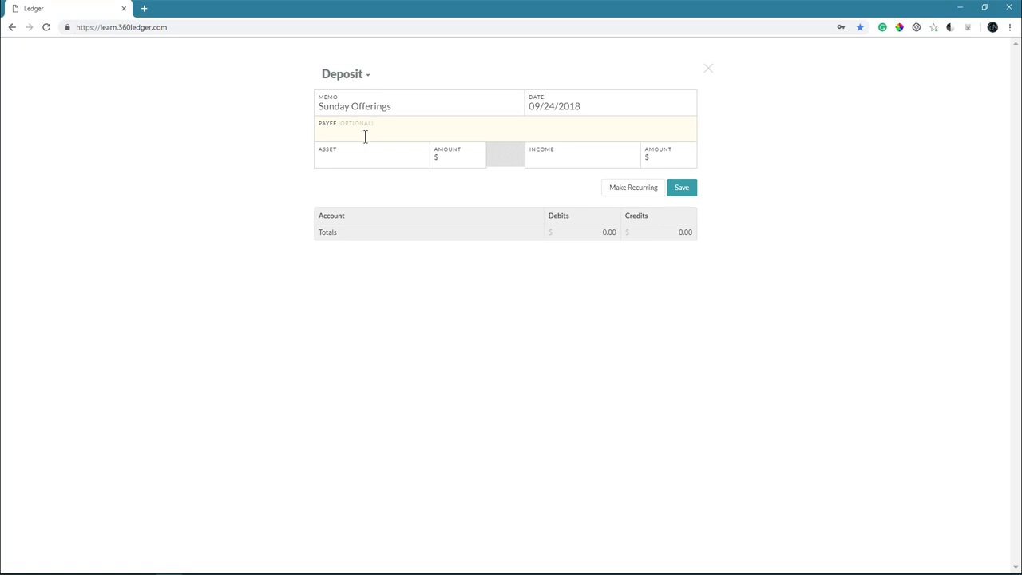
Step: Set the first asset account to Unrestricted (Central Trust Checking) and the first income account to General Fund
left_click(361, 159)
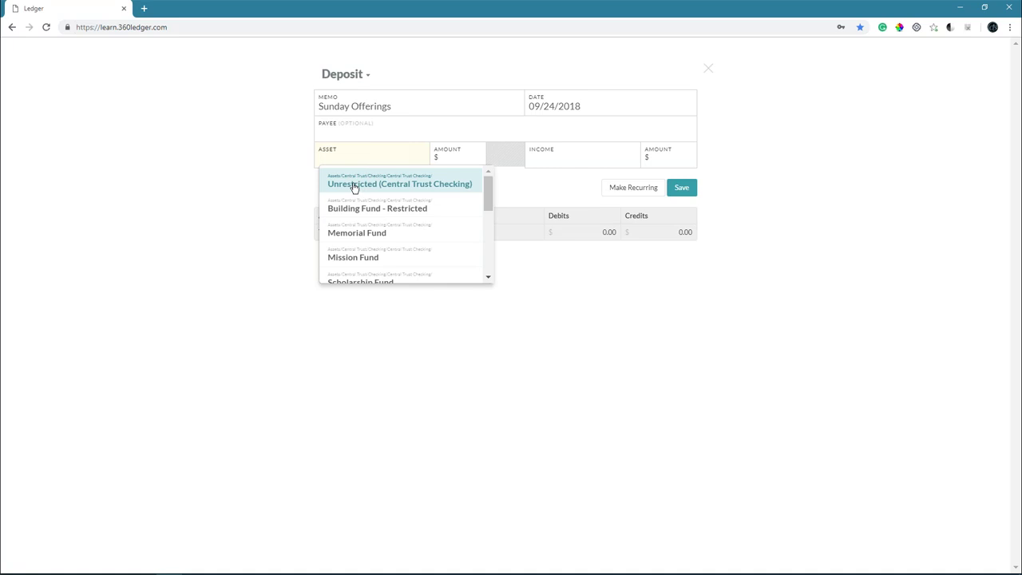
left_click(354, 185)
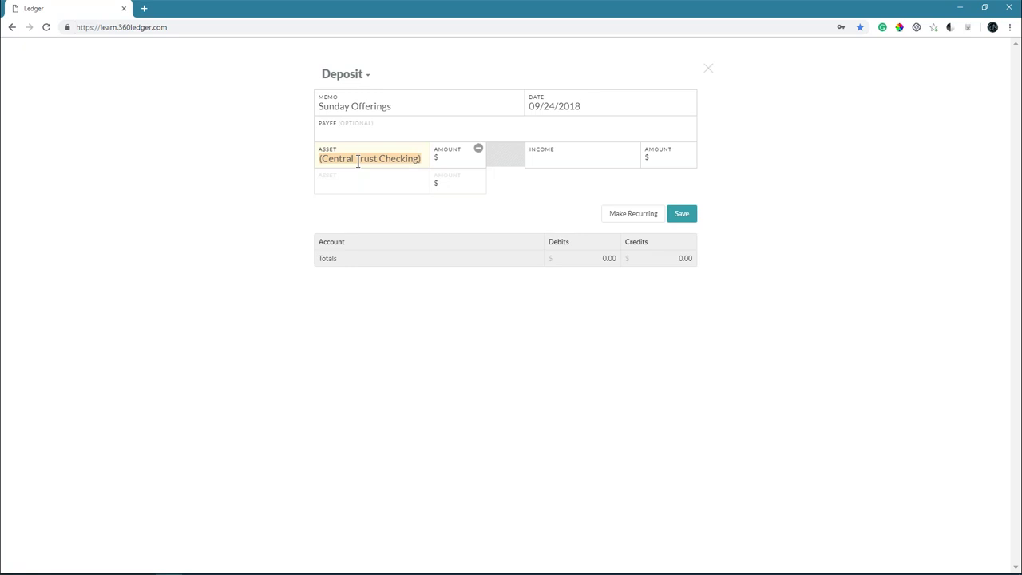
left_click(537, 159)
left_click(536, 159)
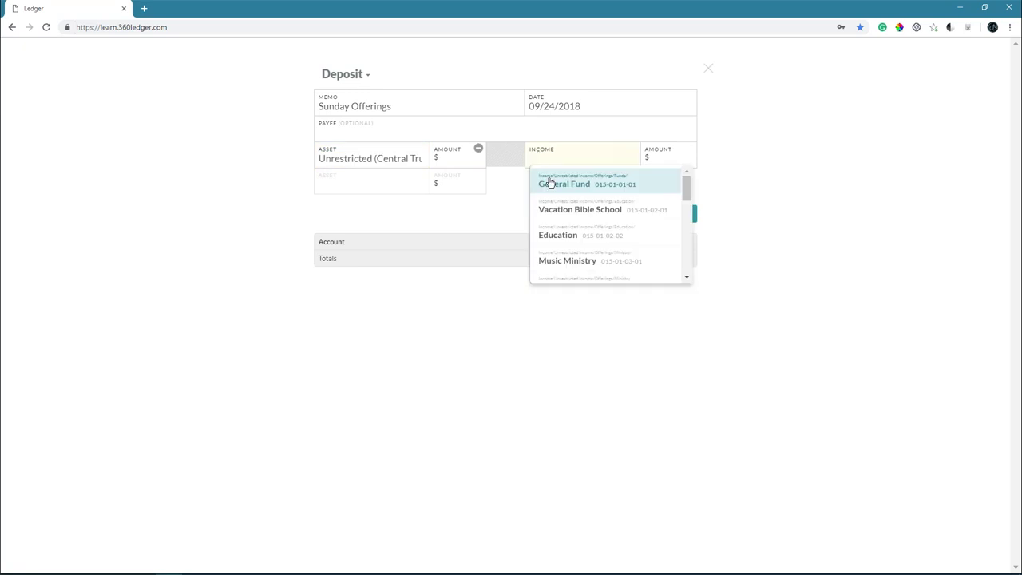
left_click(549, 183)
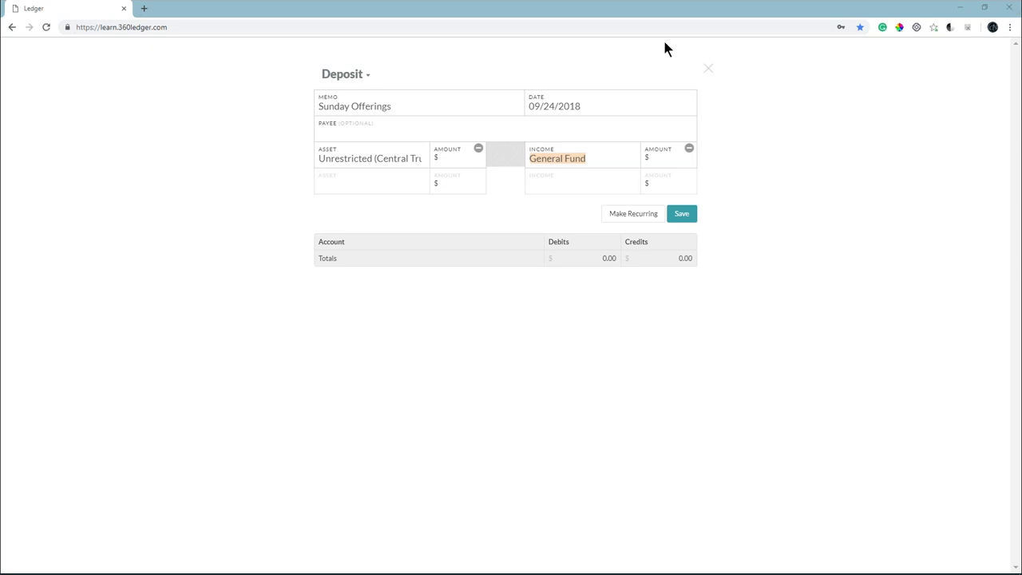
left_click(418, 185)
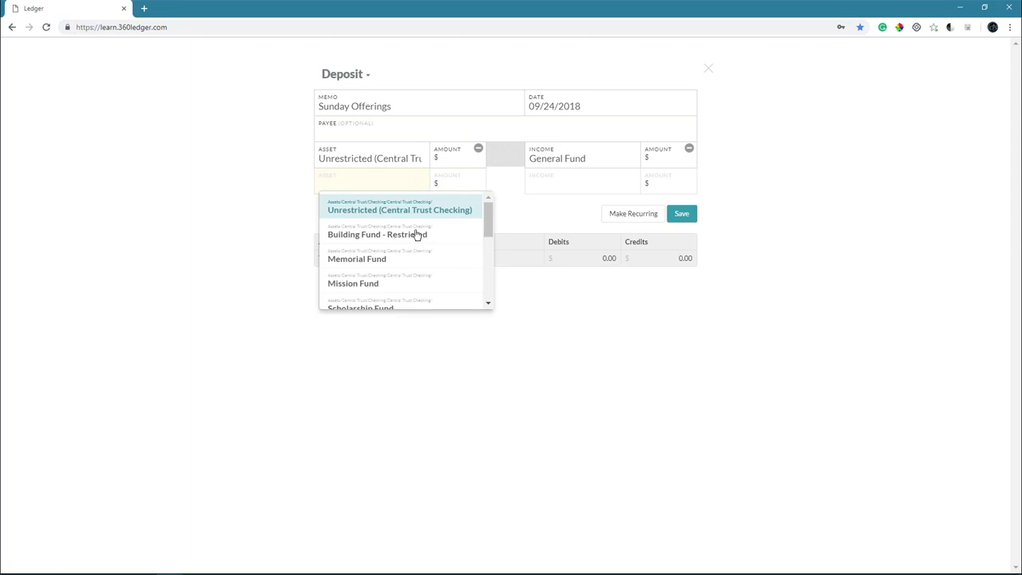
key("Tab")
left_click(415, 209)
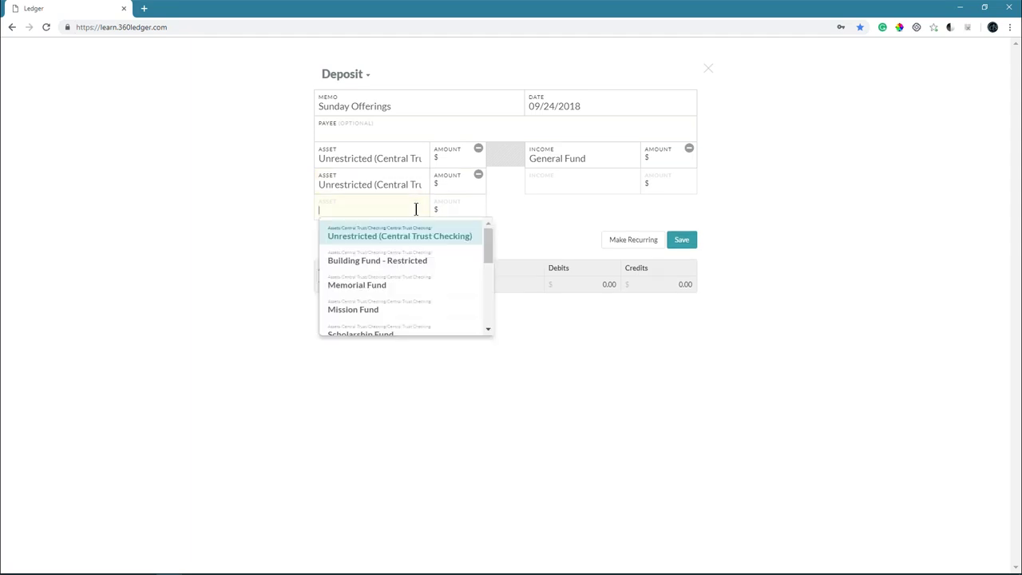
left_click(379, 285)
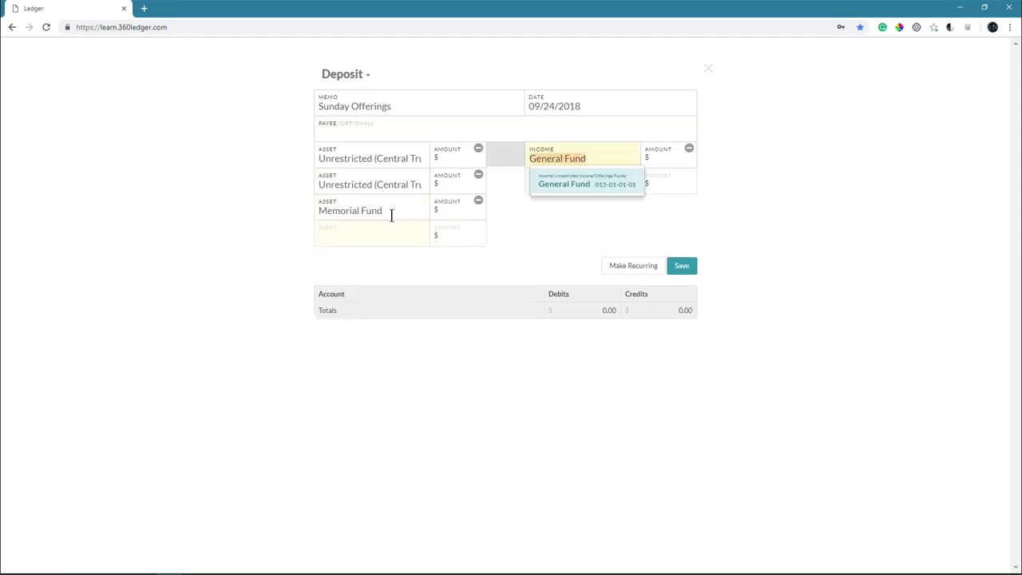
key("shift+Tab")
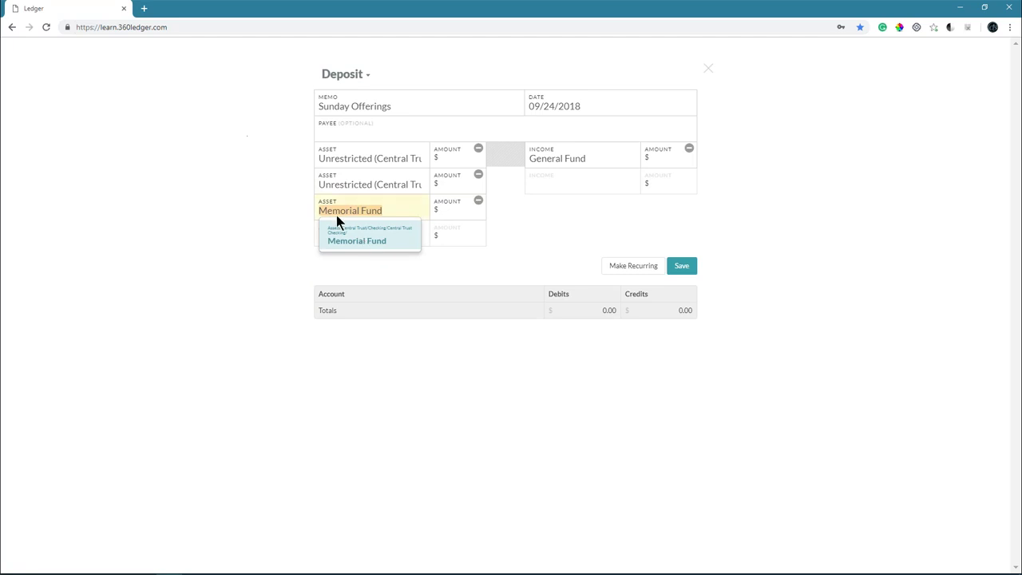
left_click(373, 182)
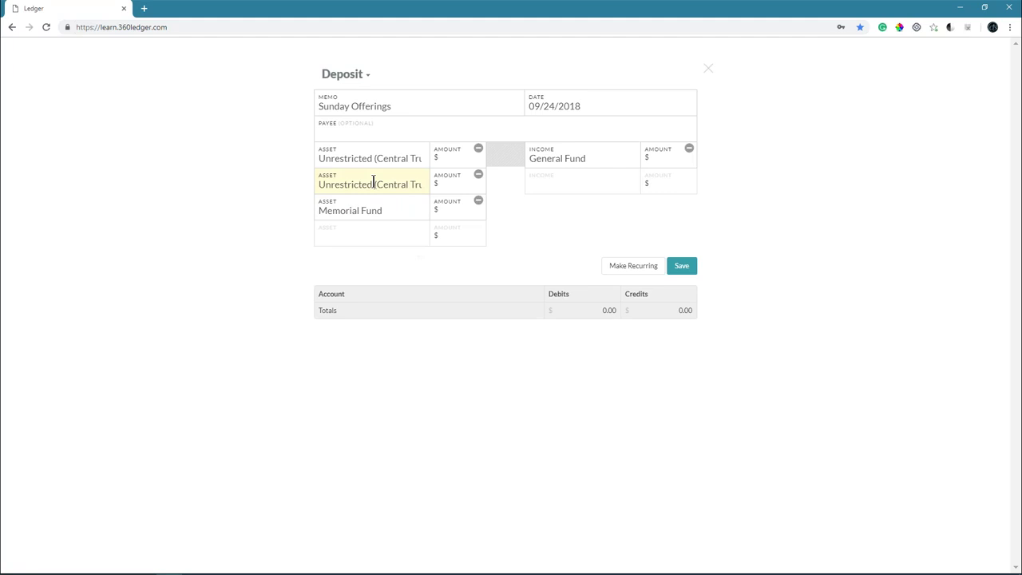
key("ctrl+a")
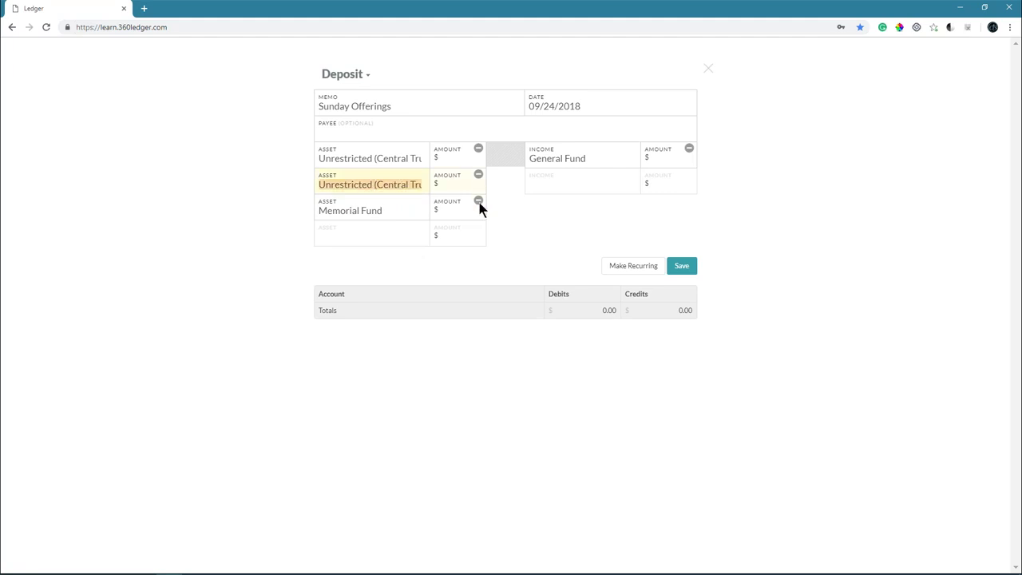
left_click(478, 201)
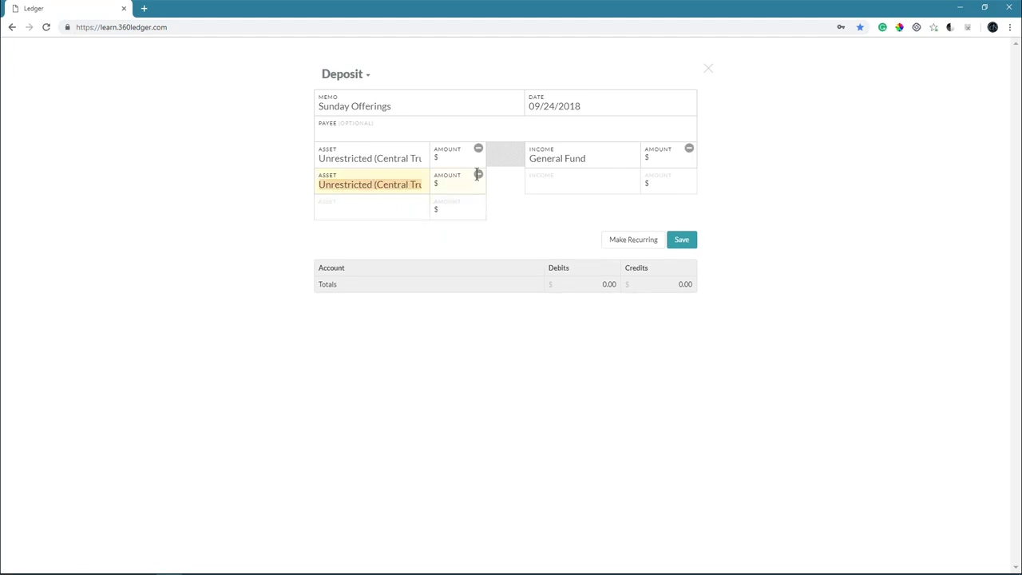
key("BackSpace")
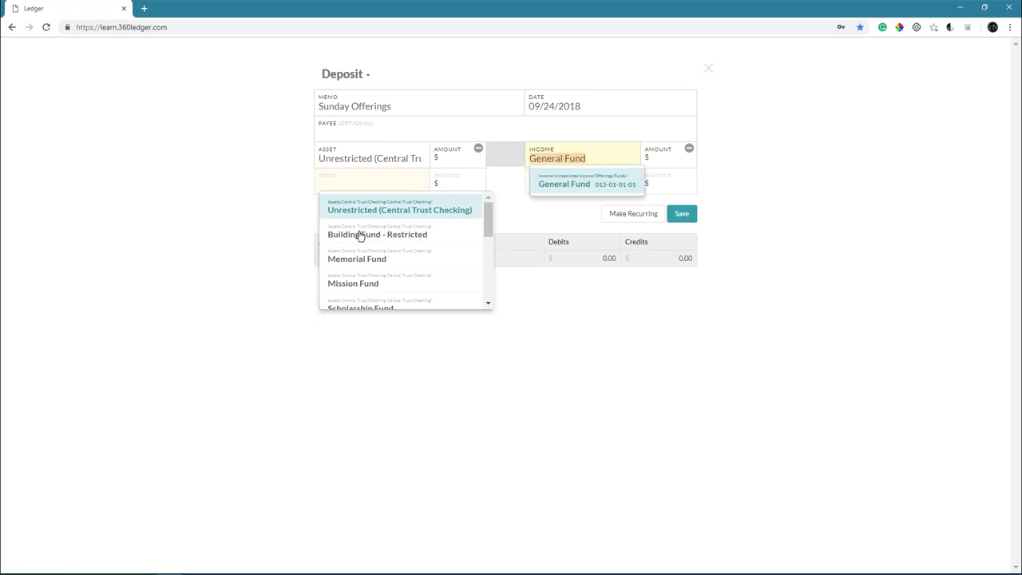
key("Return")
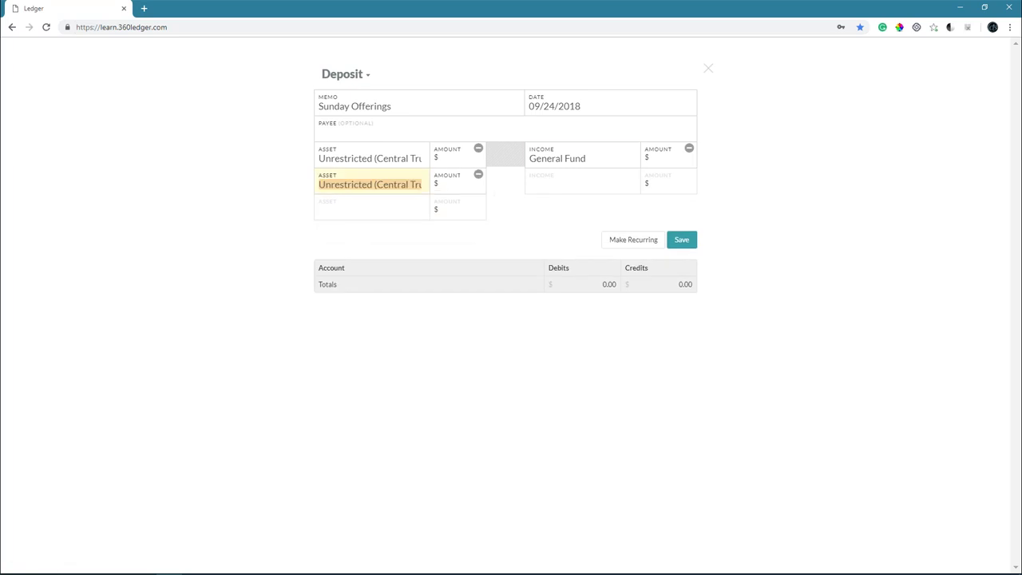
left_click(478, 174)
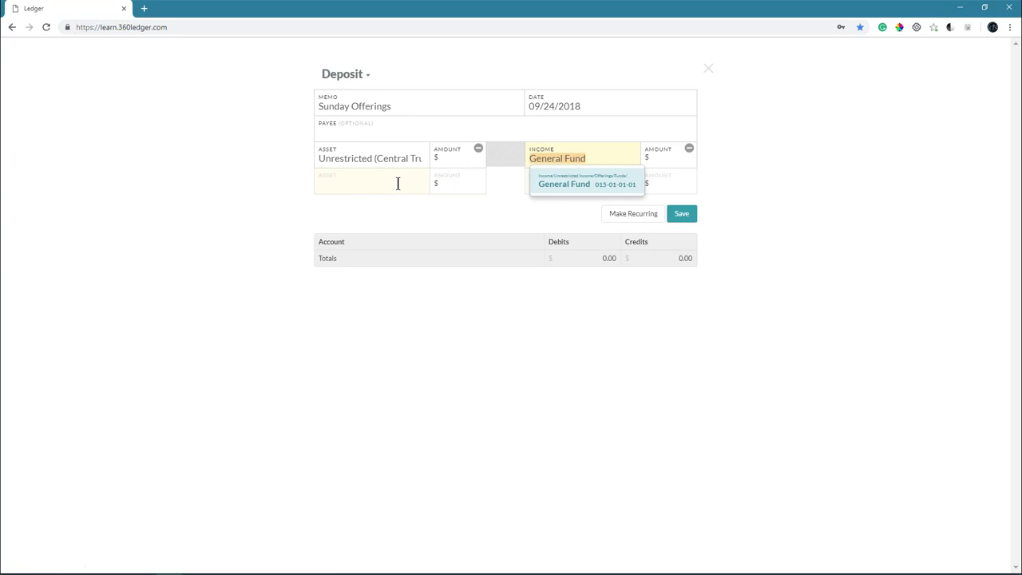
Step: Add three more asset lines to the deposit: Building Fund - Restricted, Memorial Fund and Mission Fund
left_click(397, 183)
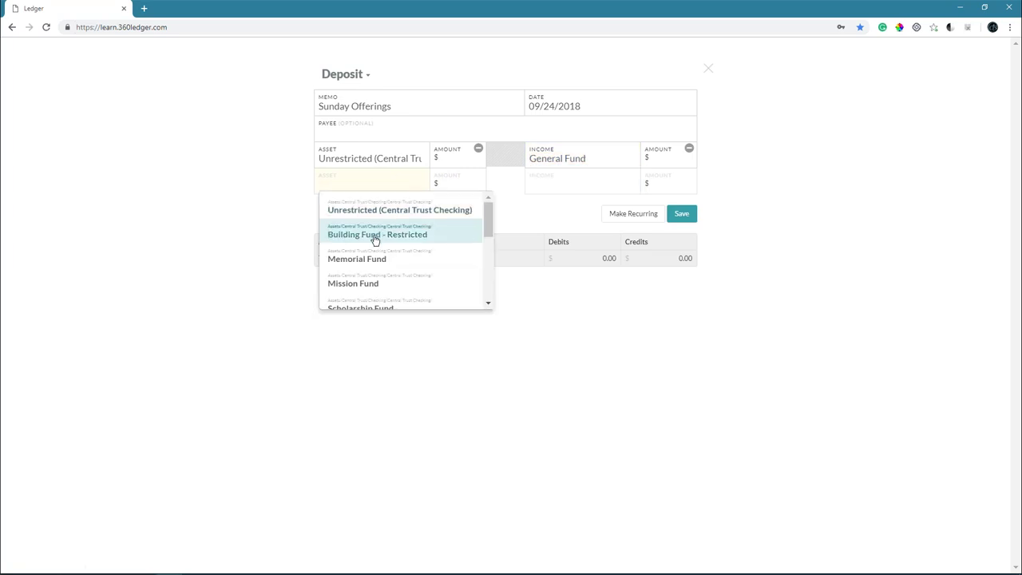
left_click(375, 235)
left_click(384, 208)
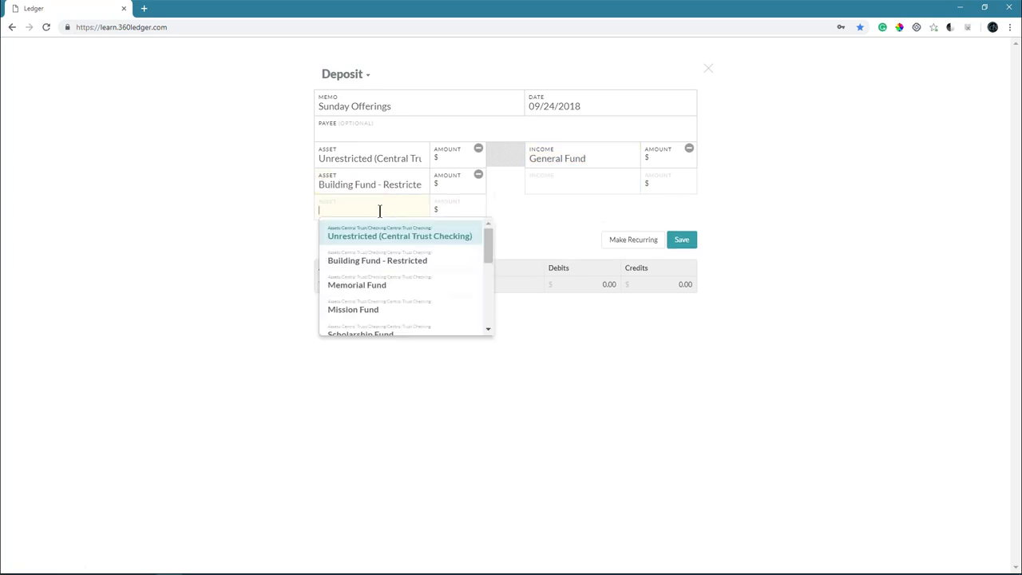
left_click(348, 282)
left_click(363, 235)
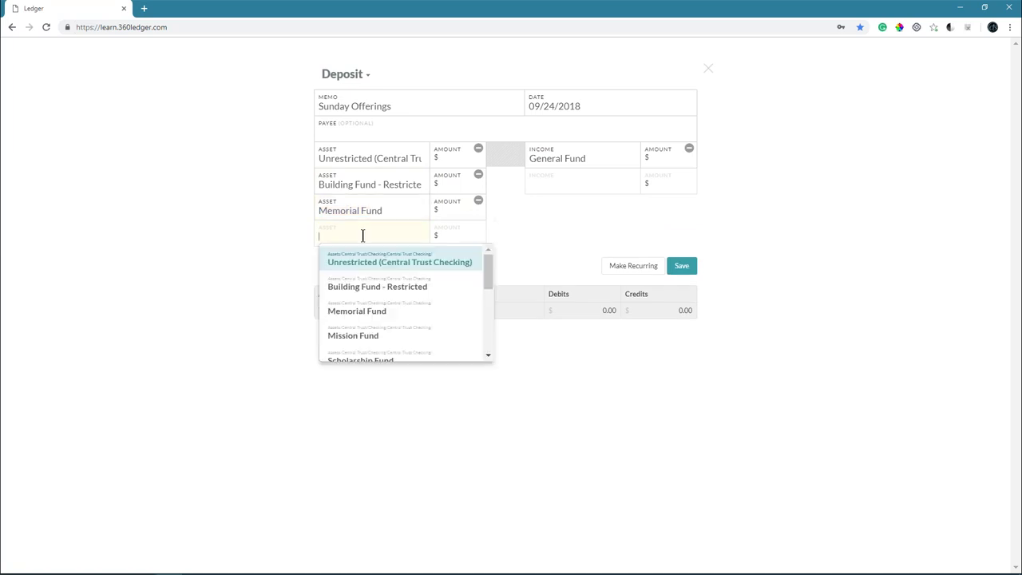
left_click(342, 335)
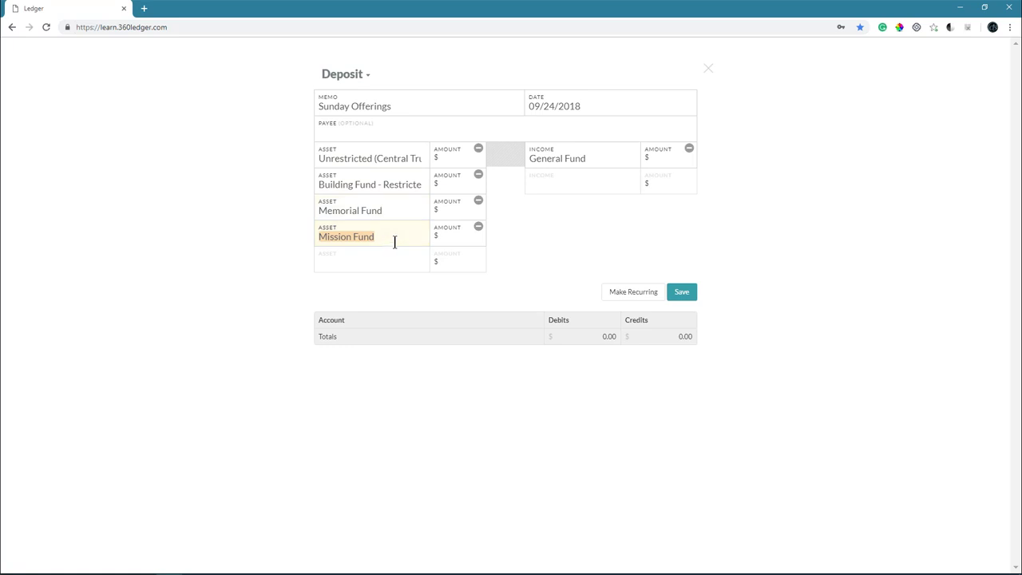
Step: Add Mission Fund as the second income account of the deposit
left_click(606, 180)
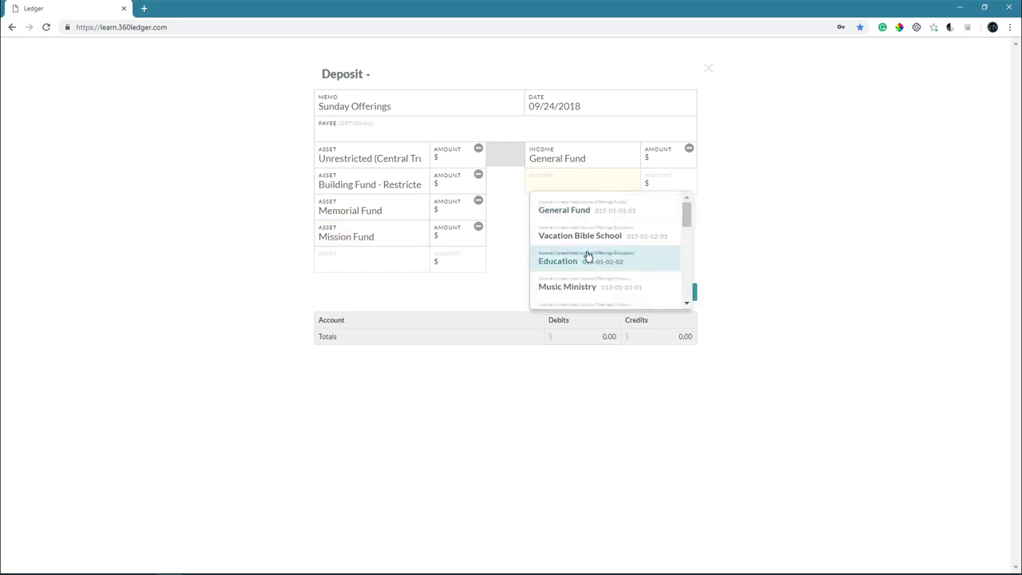
type("mis")
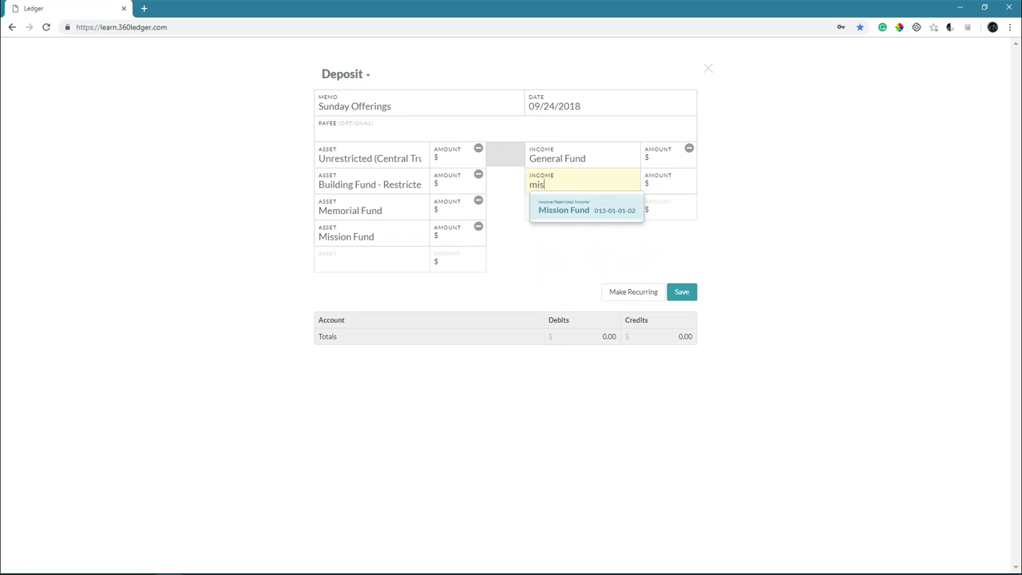
key("Return")
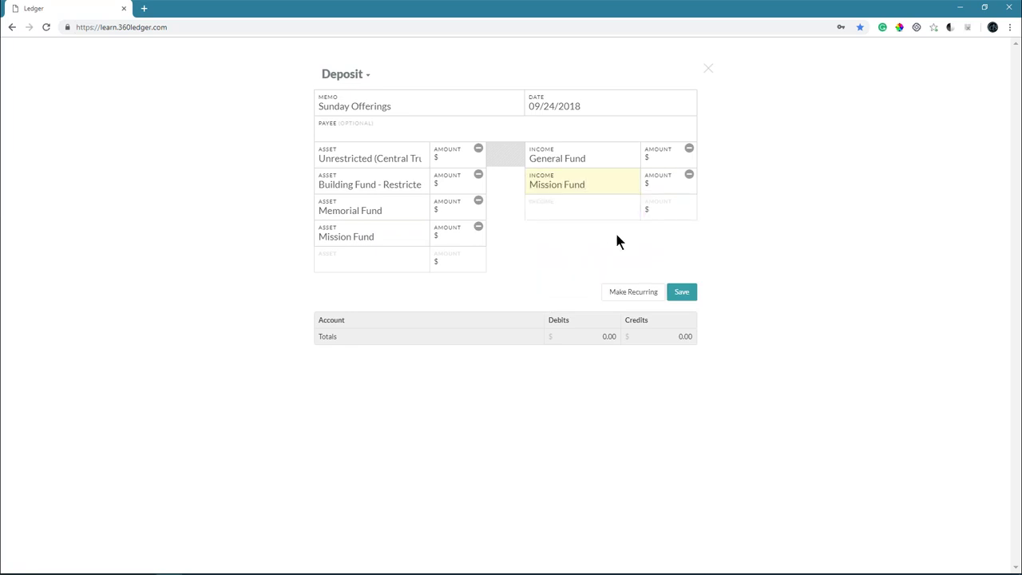
left_click(594, 217)
type("me")
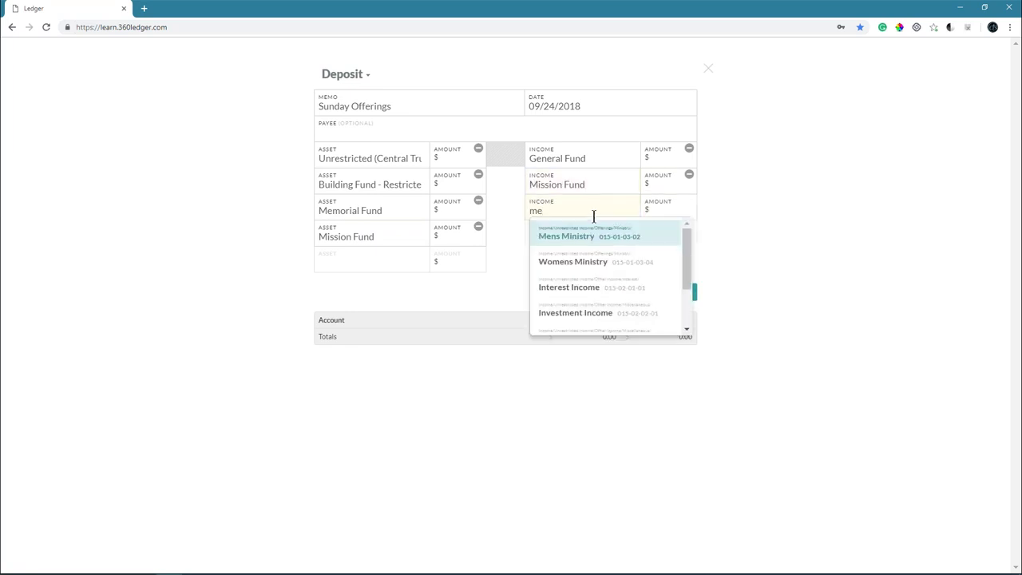
type("mo")
key("BackSpace")
key("BackSpace")
key("BackSpace")
key("BackSpace")
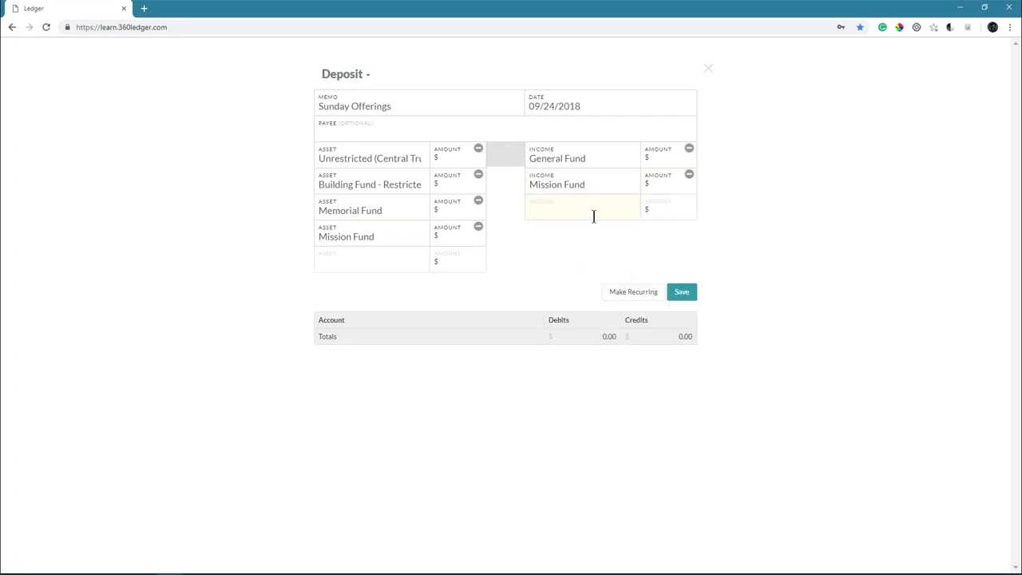
Step: Add Building Fund - Income as the third income account and remove the Memorial Fund asset line from the deposit
left_click(593, 216)
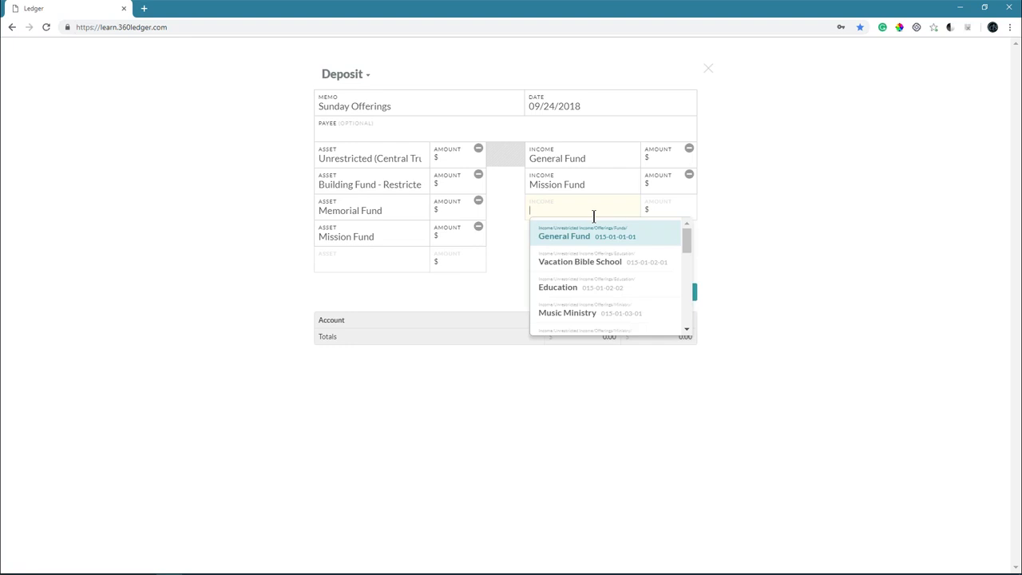
type("b")
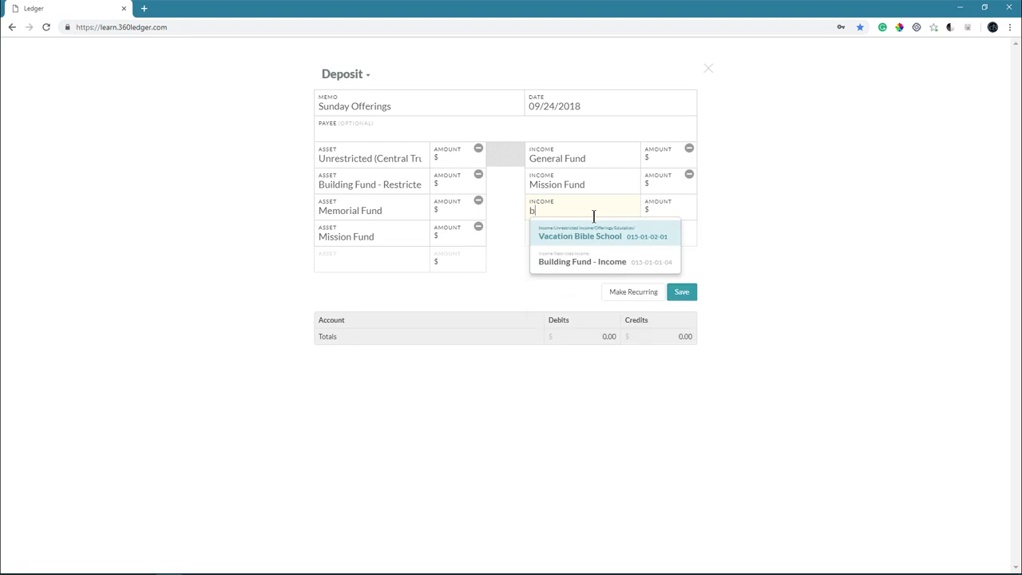
type("ui")
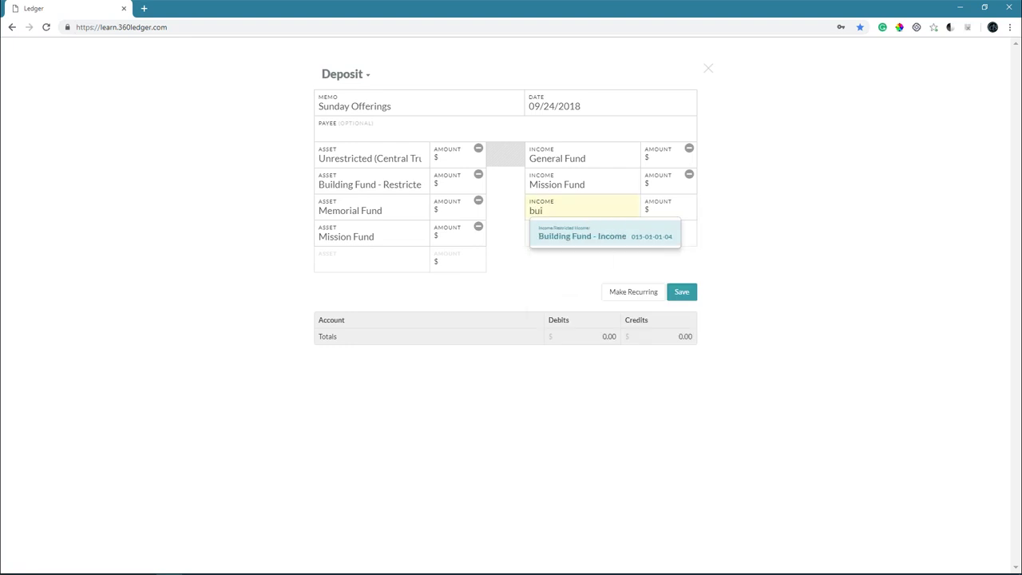
left_click(601, 237)
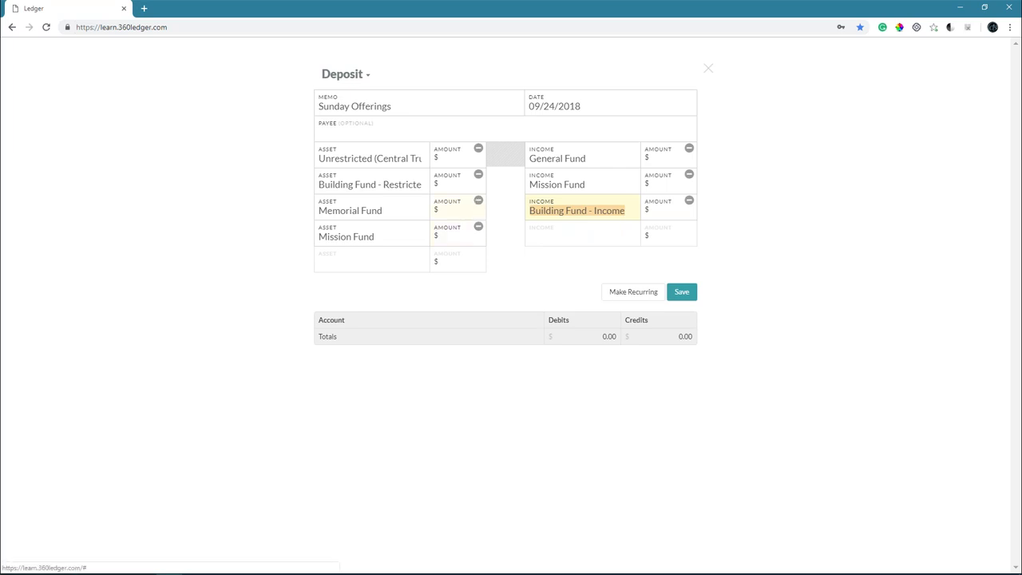
left_click(477, 200)
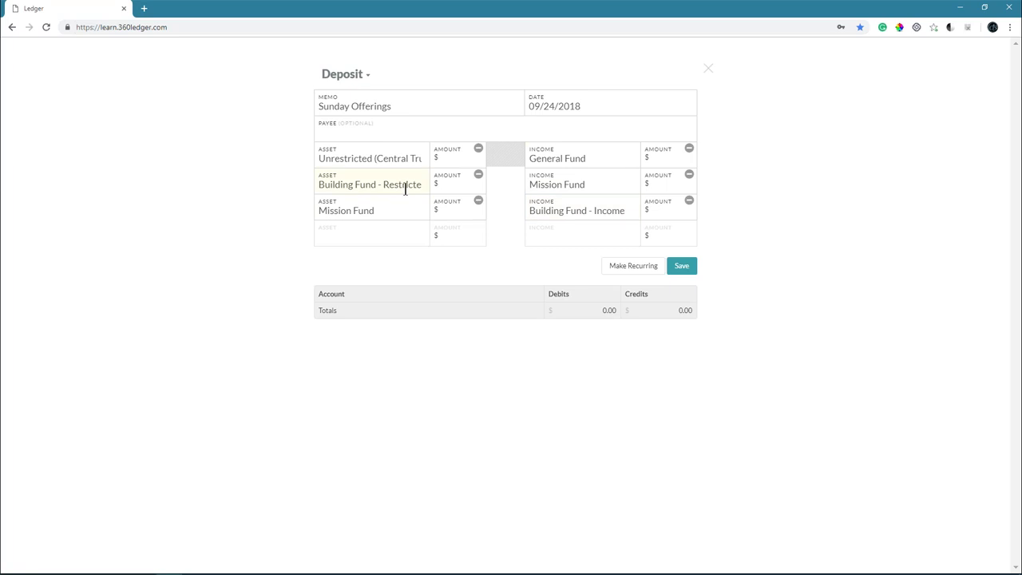
Step: Set the income amounts to 3000 for General Fund, 1000 for Mission Fund and 1000 for Building Fund - Income
left_click(667, 160)
type("100")
key("BackSpace")
key("BackSpace")
key("BackSpace")
type("3000")
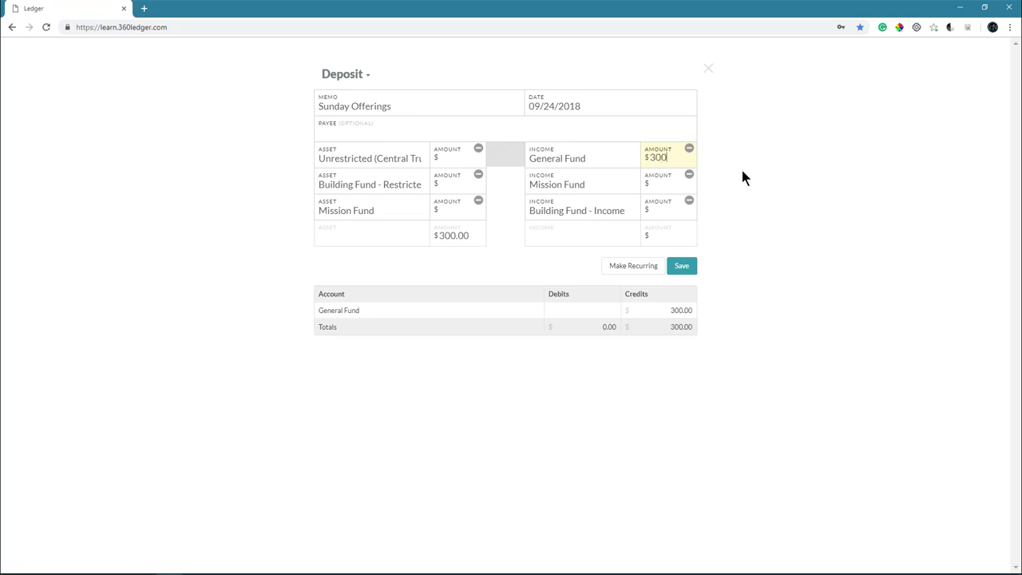
left_click(664, 188)
type("1000")
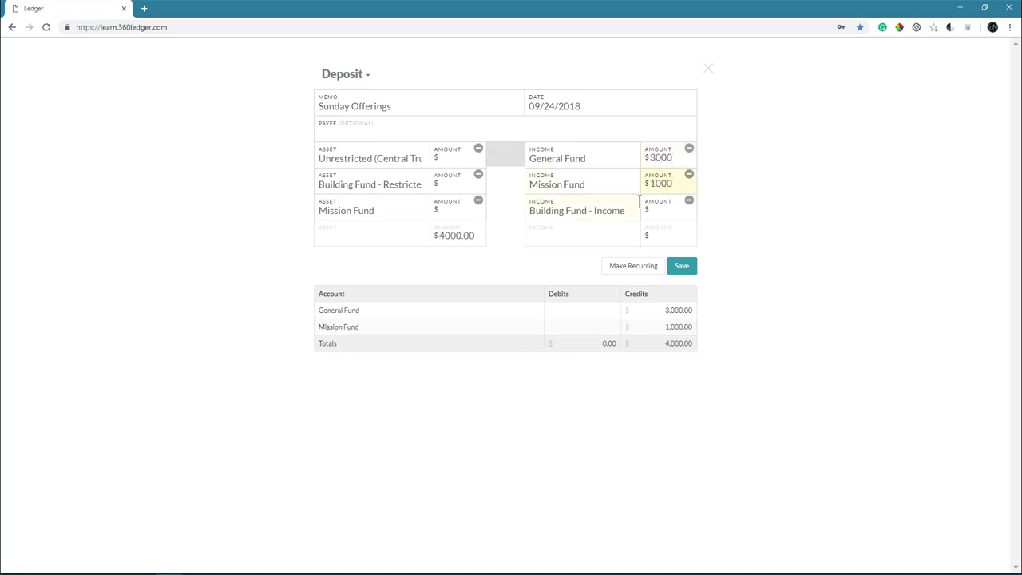
left_click(662, 212)
type("1000")
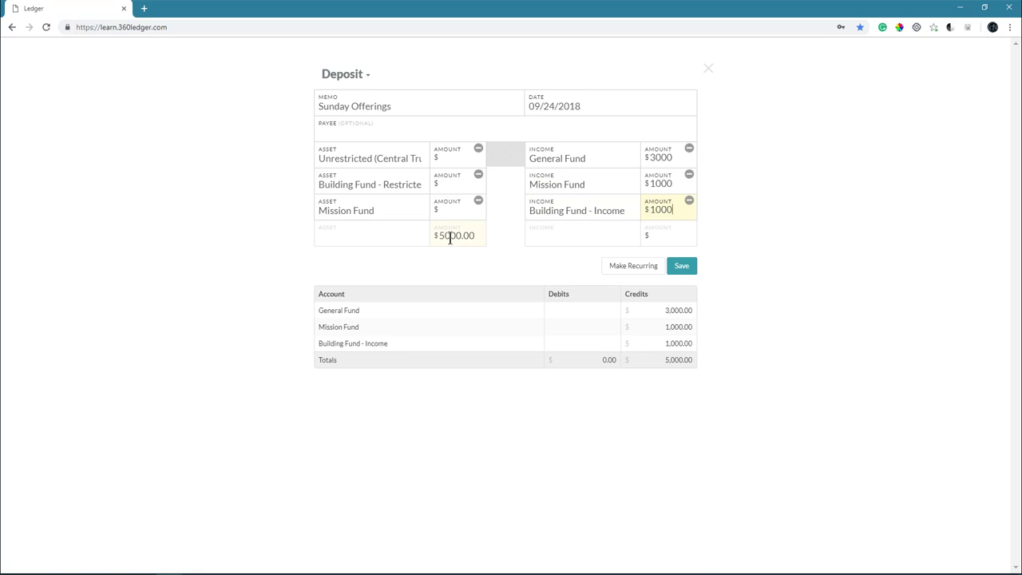
Step: Set the asset amounts to 1000 for Building Fund - Restricted, 1000 for Mission Fund and 3000 for Unrestricted, and save the deposit
left_click(446, 183)
type("1000")
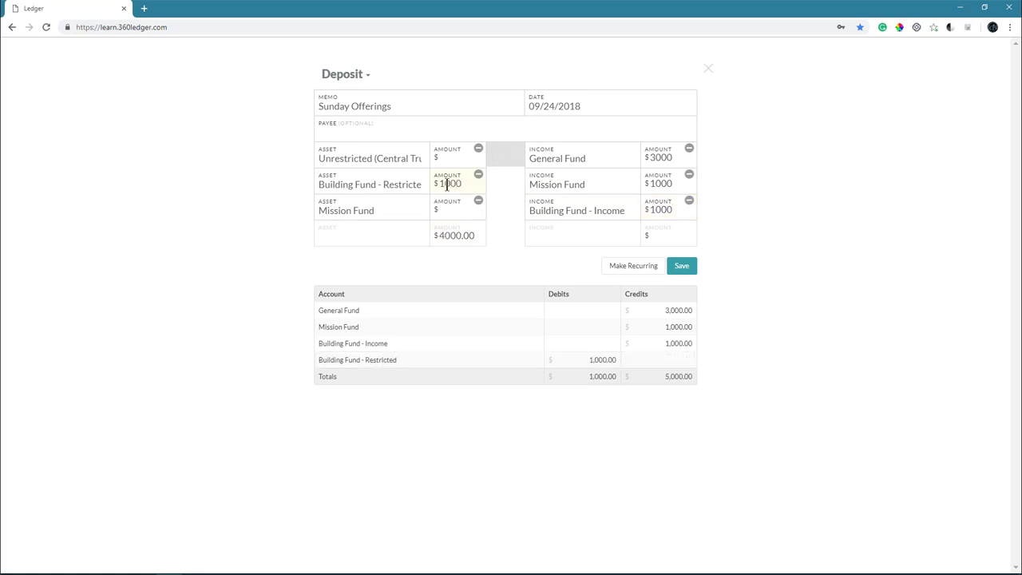
left_click(447, 211)
type("1000")
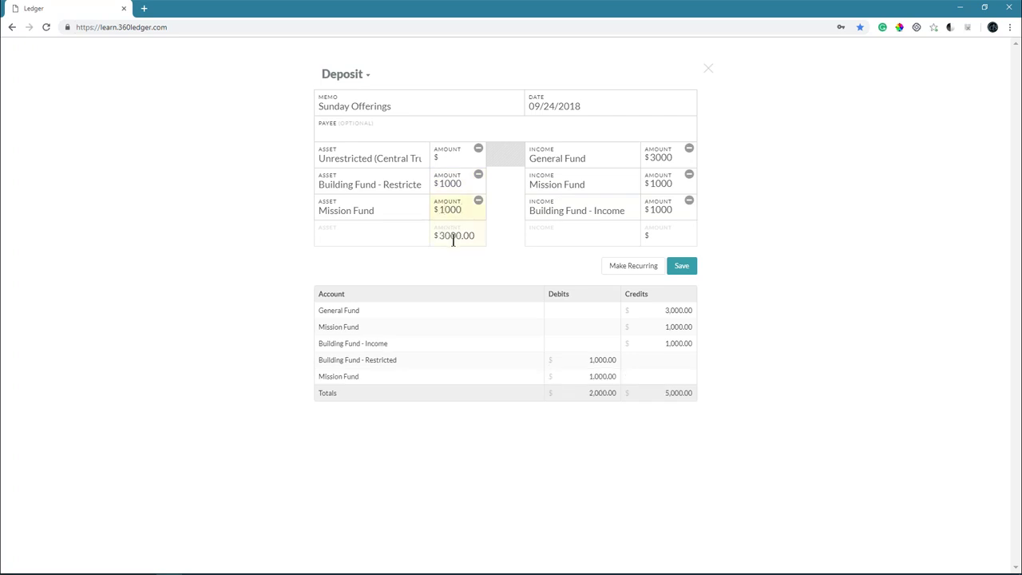
left_click(450, 158)
type("3000")
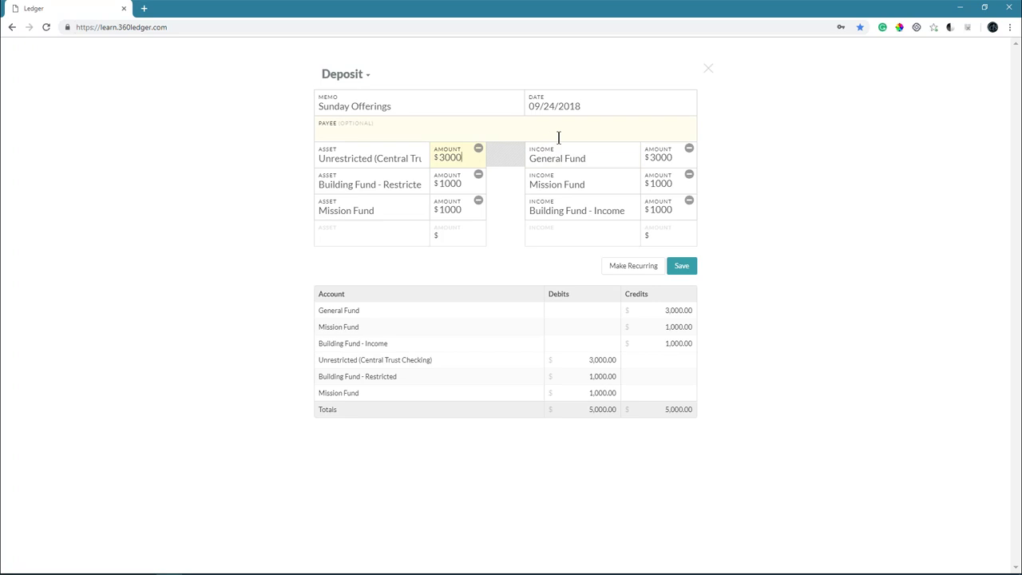
left_click(682, 267)
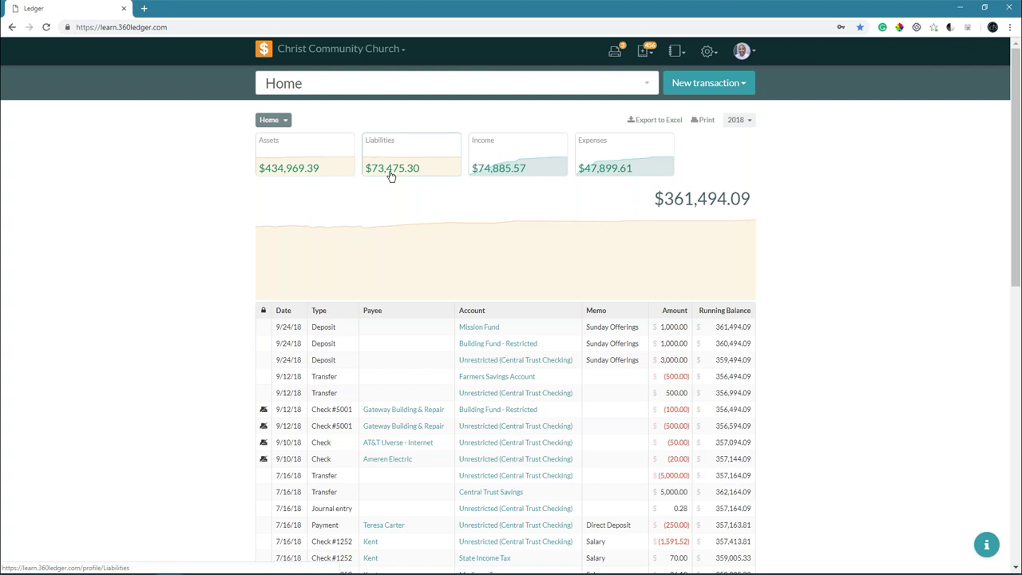
Step: Show the pending transactions, and open learn.360members.com in a new browser tab
mouse_move(697, 220)
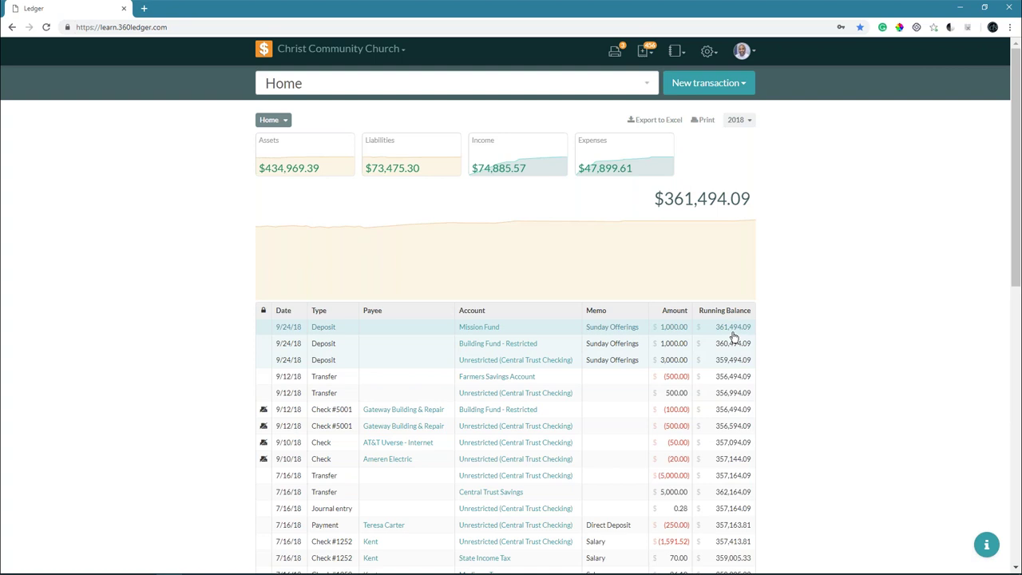
left_click(644, 52)
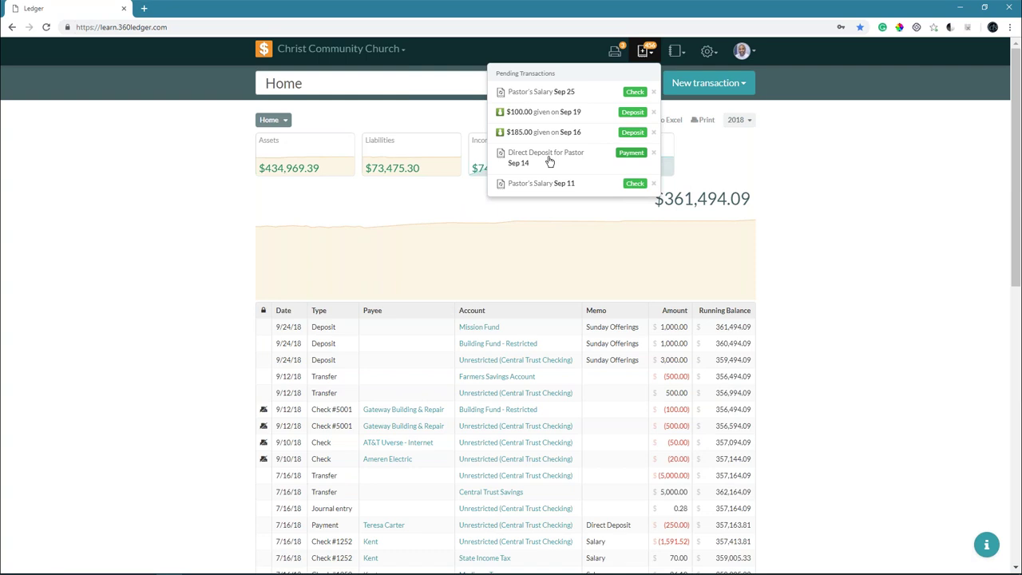
left_click(144, 9)
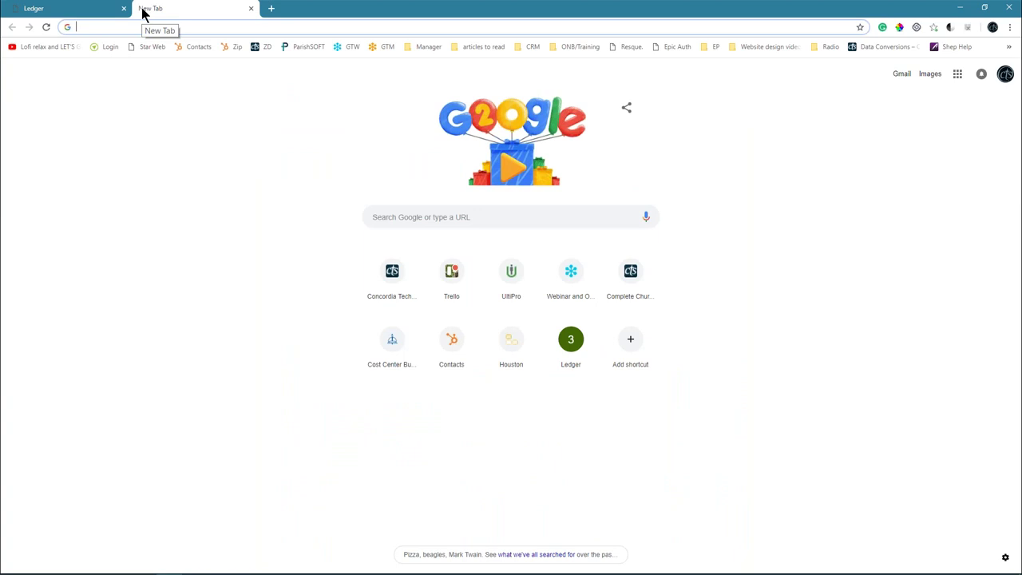
type("learn")
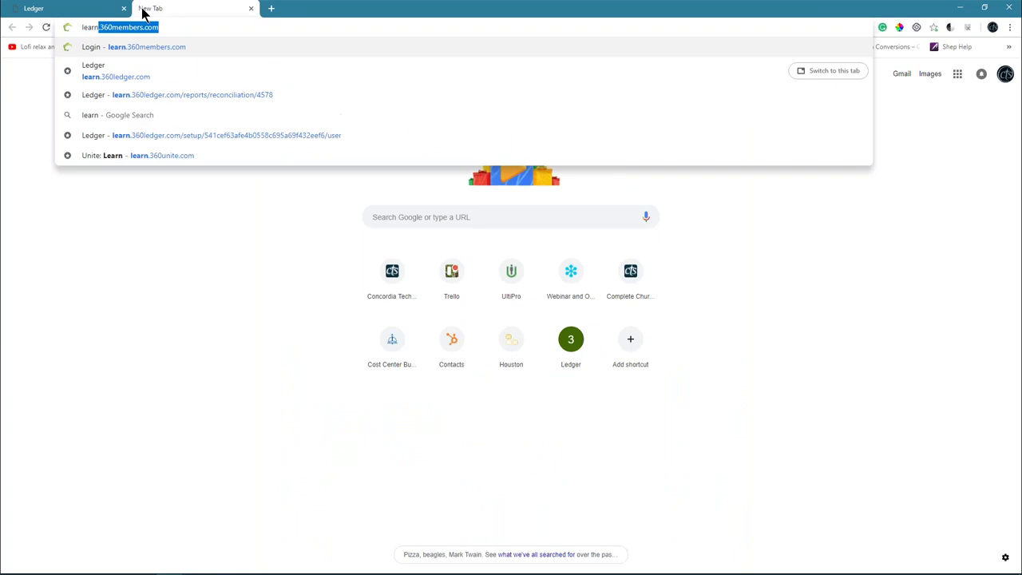
key("Right")
key("Return")
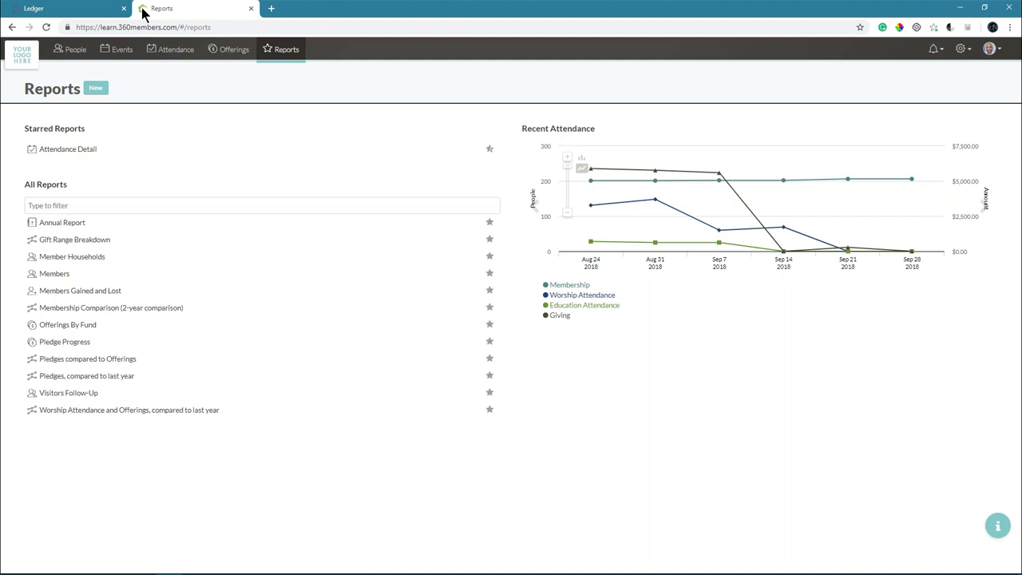
Step: Open the offerings page and list individual offerings instead of summaries by fund
left_click(226, 59)
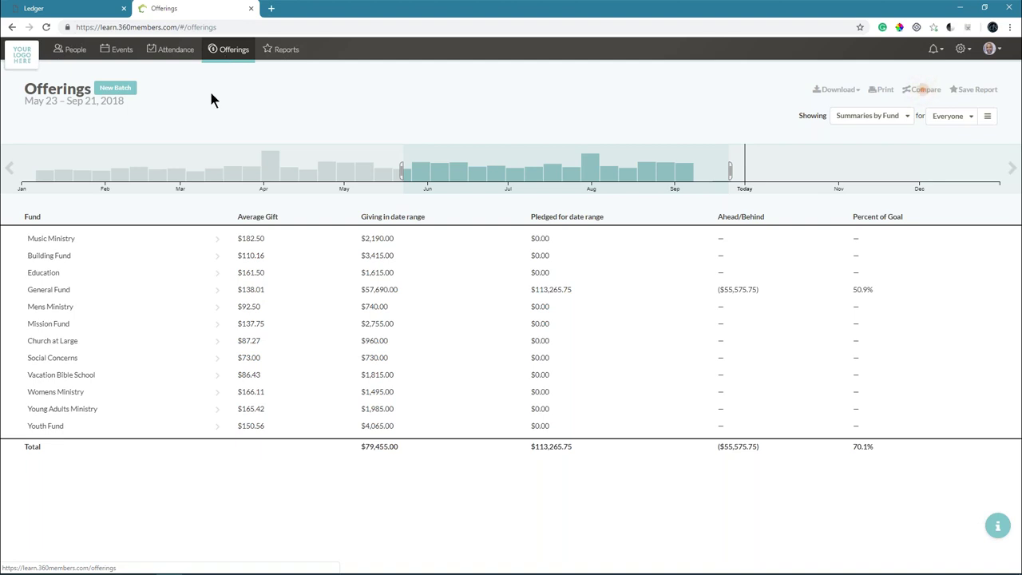
left_click(862, 120)
left_click(845, 134)
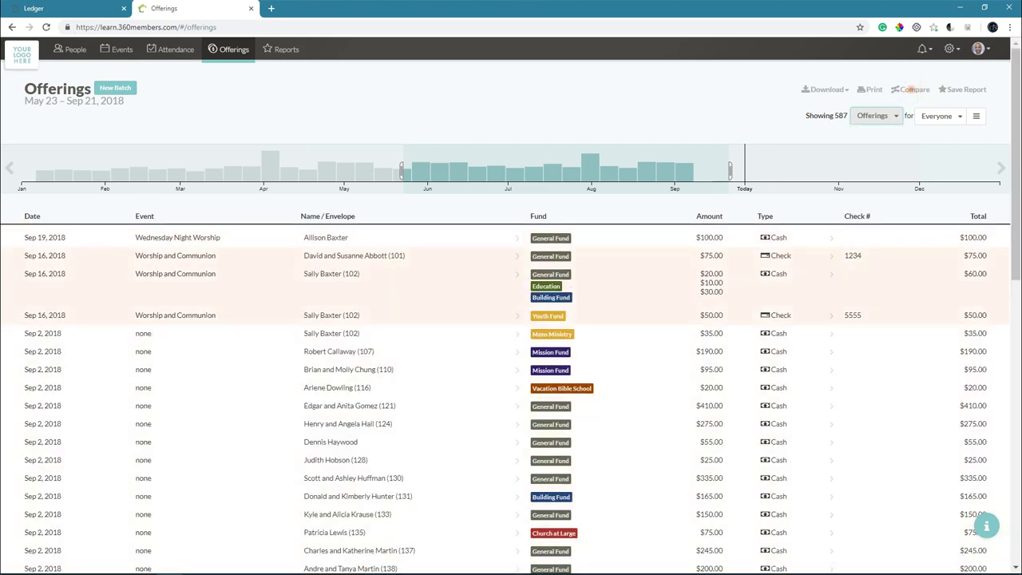
Step: Create a new offering batch dated Sep 23, 2018, with no event
left_click(115, 87)
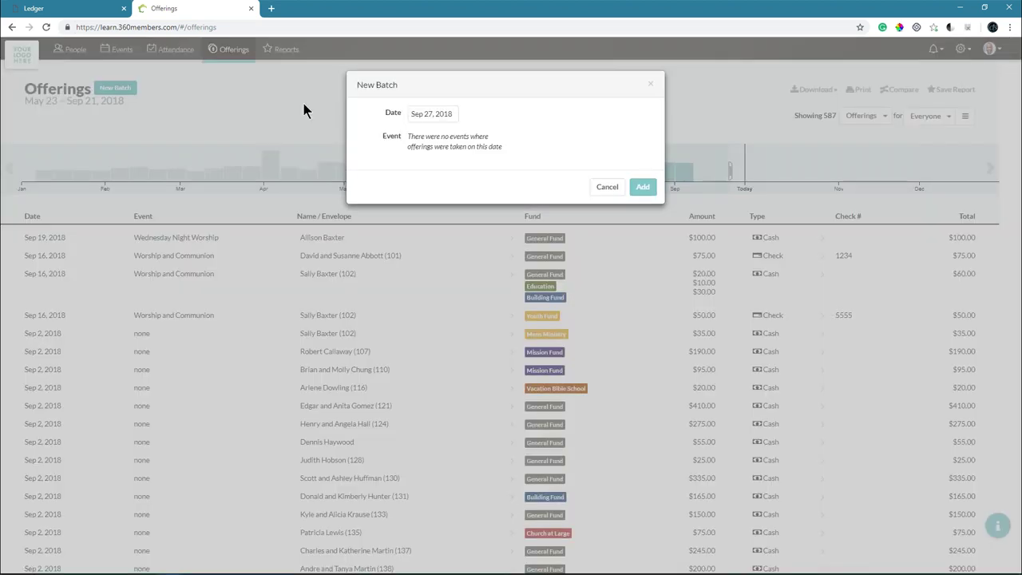
left_click(435, 117)
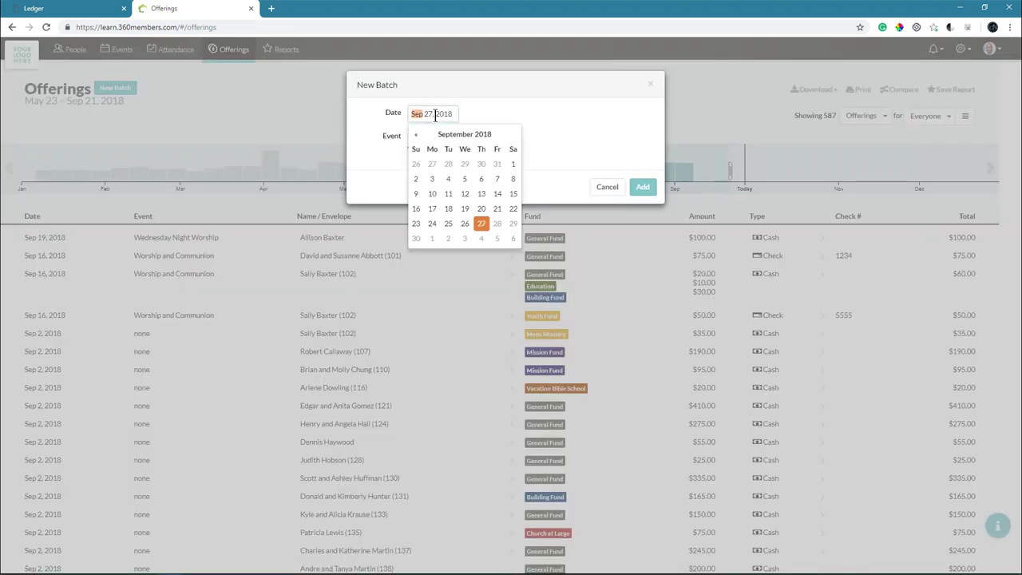
left_click(416, 225)
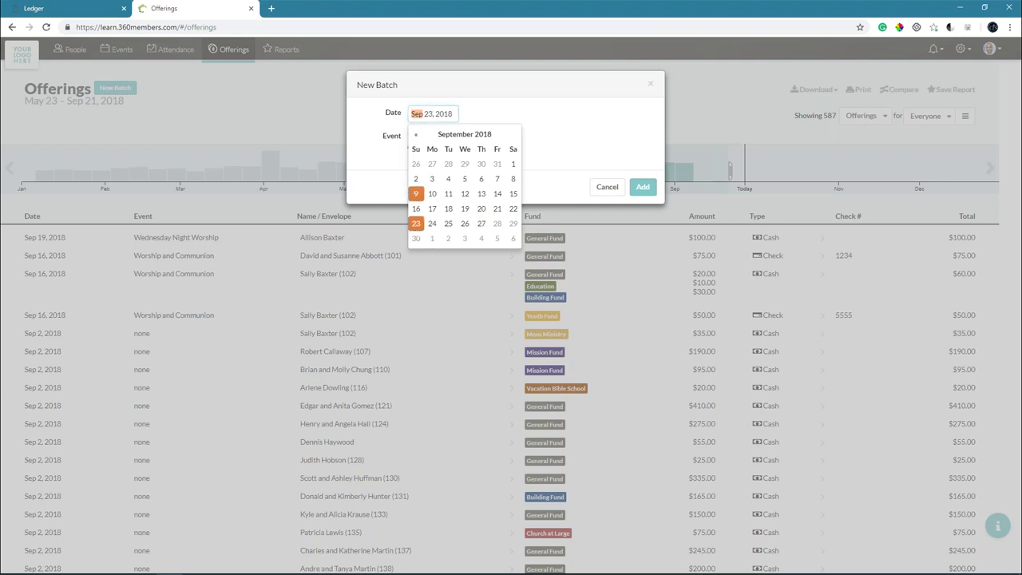
left_click(397, 196)
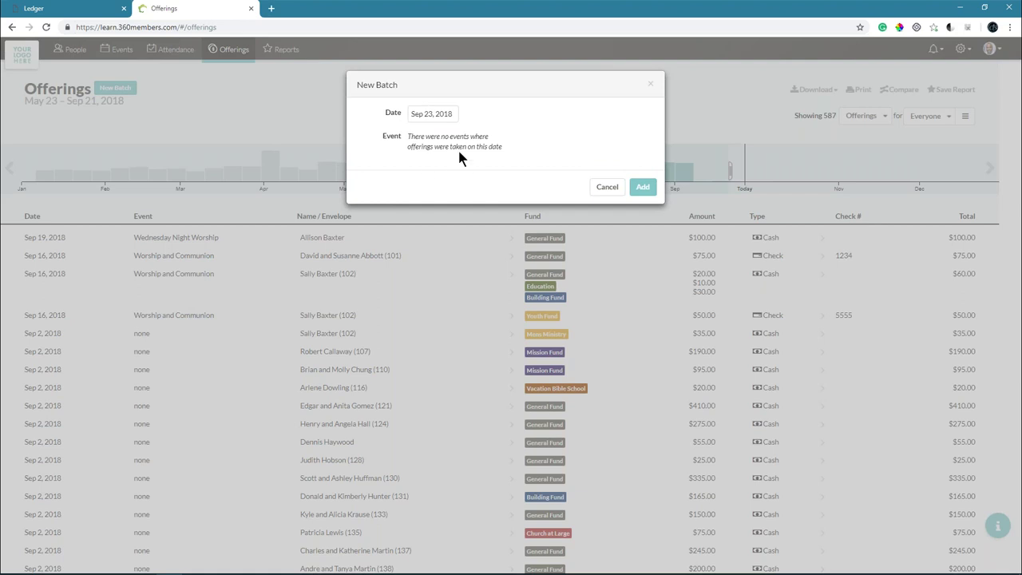
left_click(642, 188)
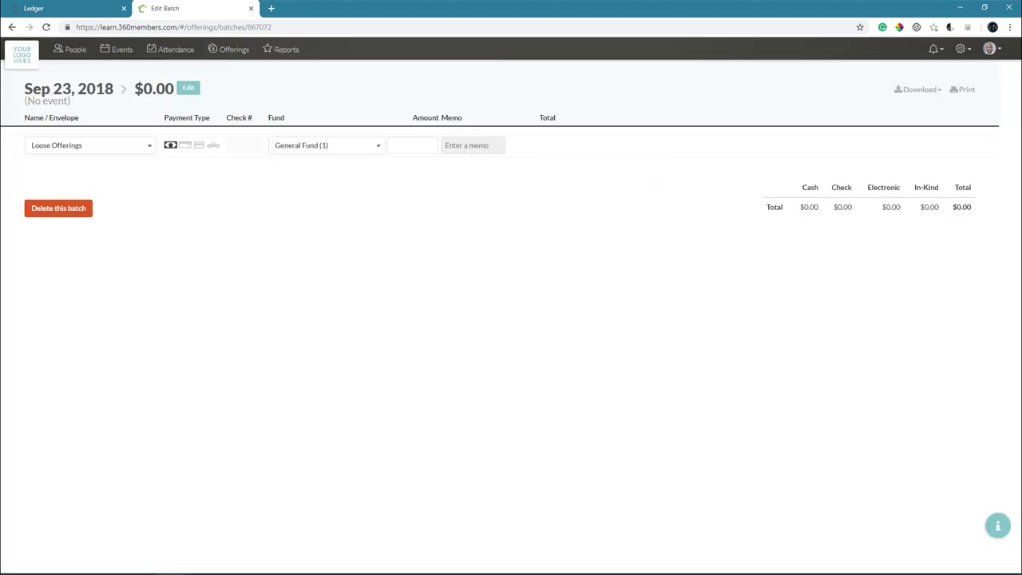
Step: Add a cash offering of 1000 to the General Fund for the first donor household, found by envelope number
left_click(114, 147)
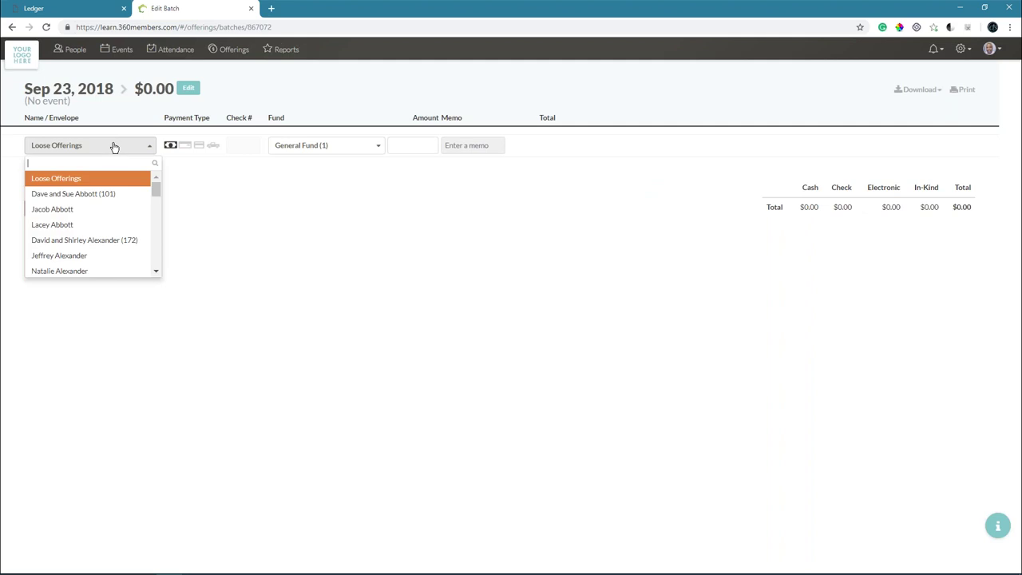
type("101")
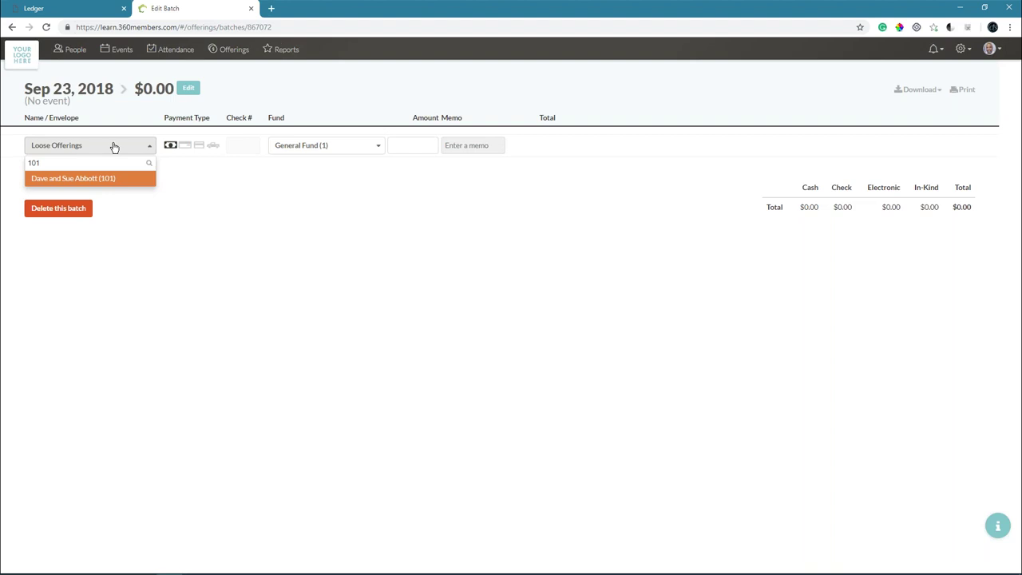
key("Return")
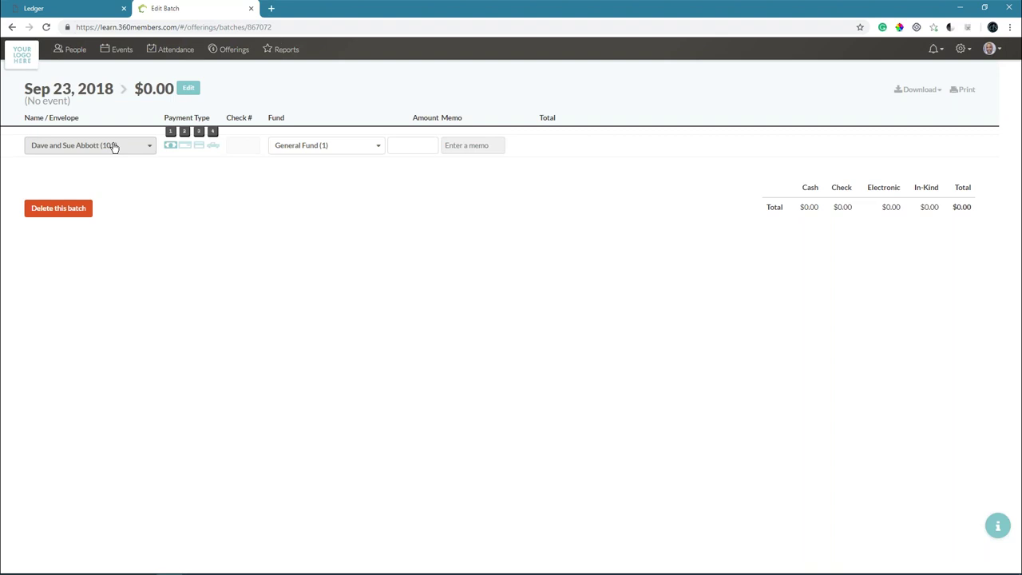
left_click(169, 147)
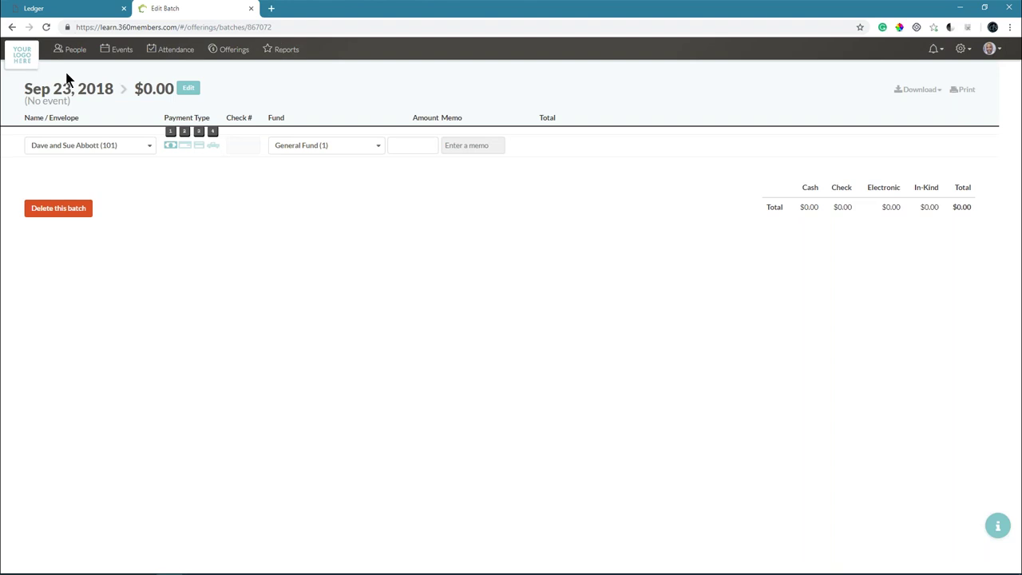
key("Tab")
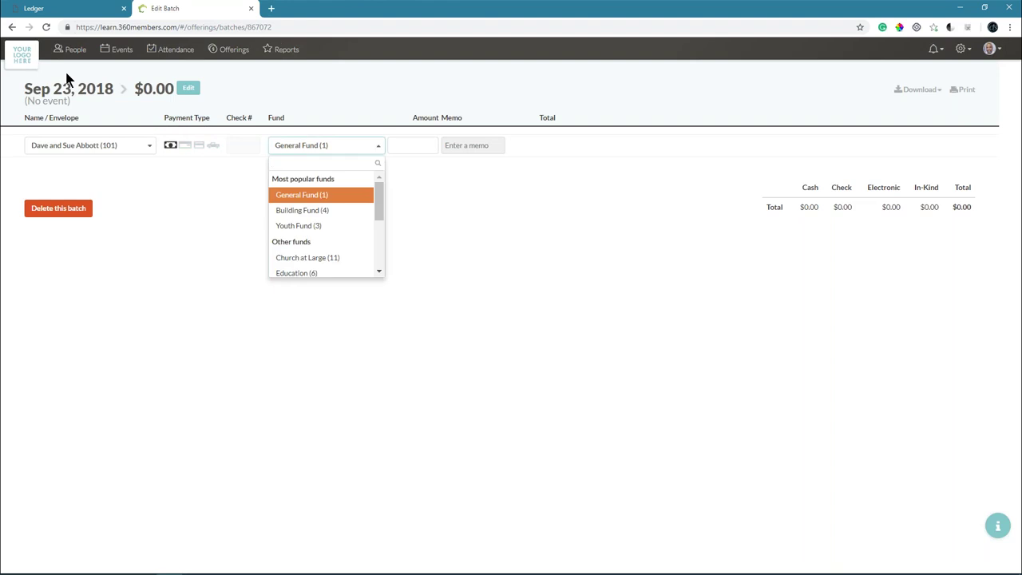
key("Tab")
type("1000")
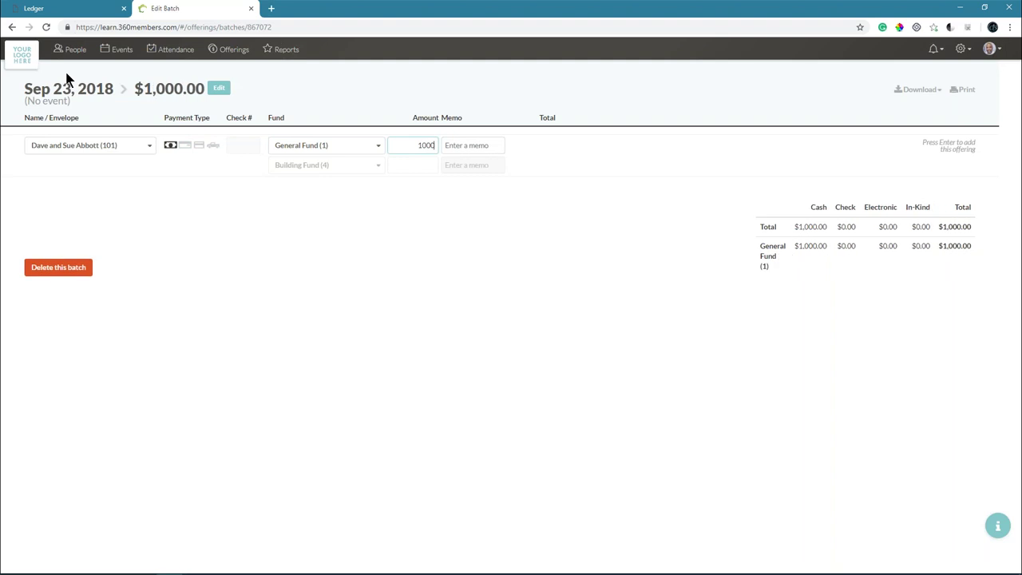
key("Return")
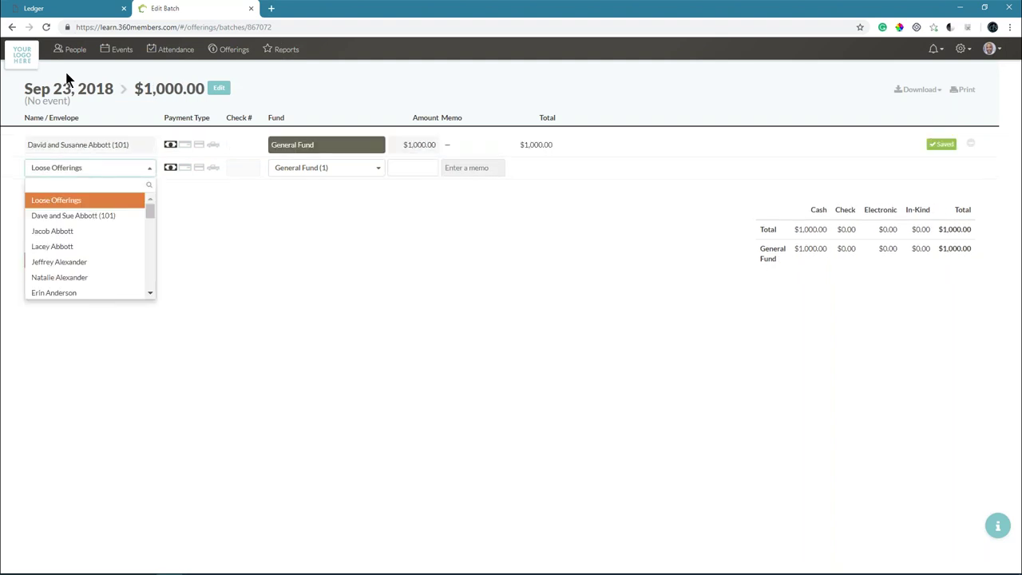
Step: Add a check offering of 1000 to the Building Fund for the second donor, found by envelope number, with check number 1234
type("sal")
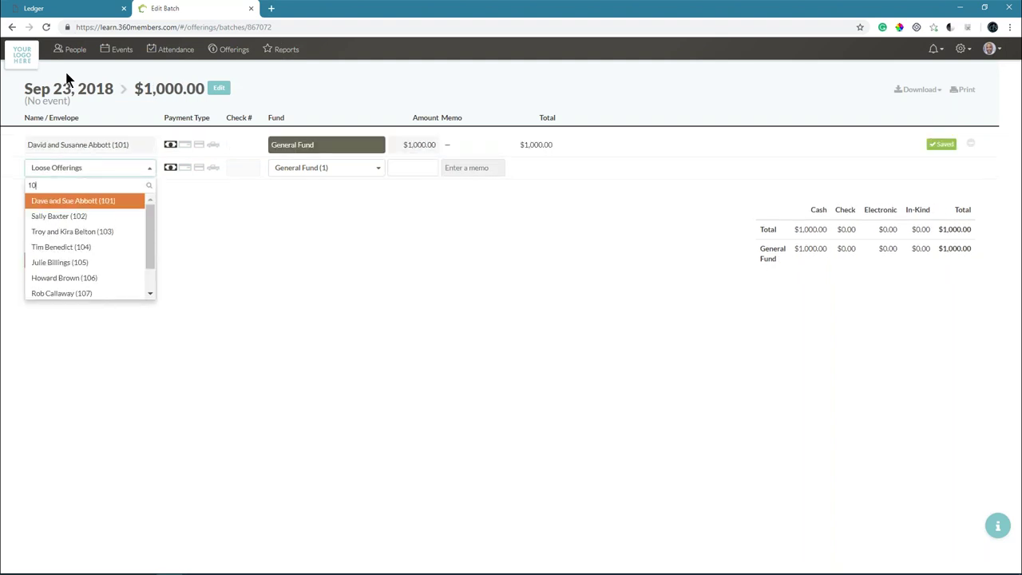
key("Return")
key("2")
key("Tab")
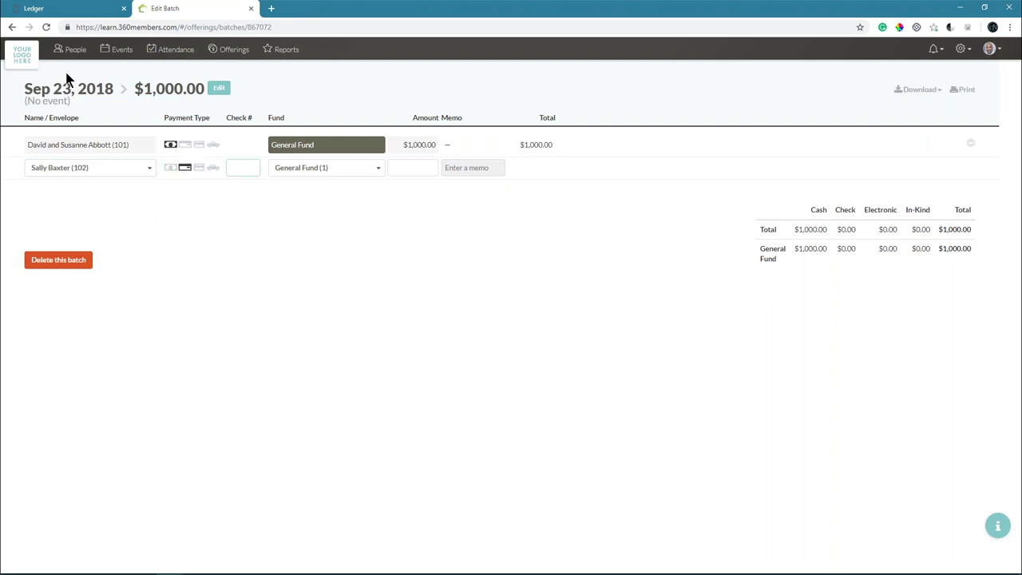
type("1234")
key("Tab")
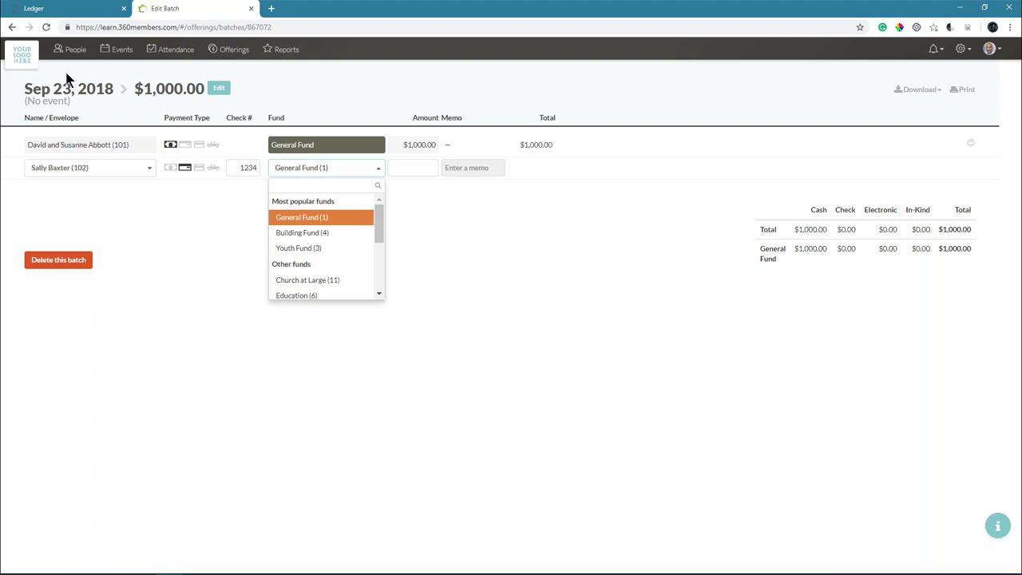
type("4")
key("Tab")
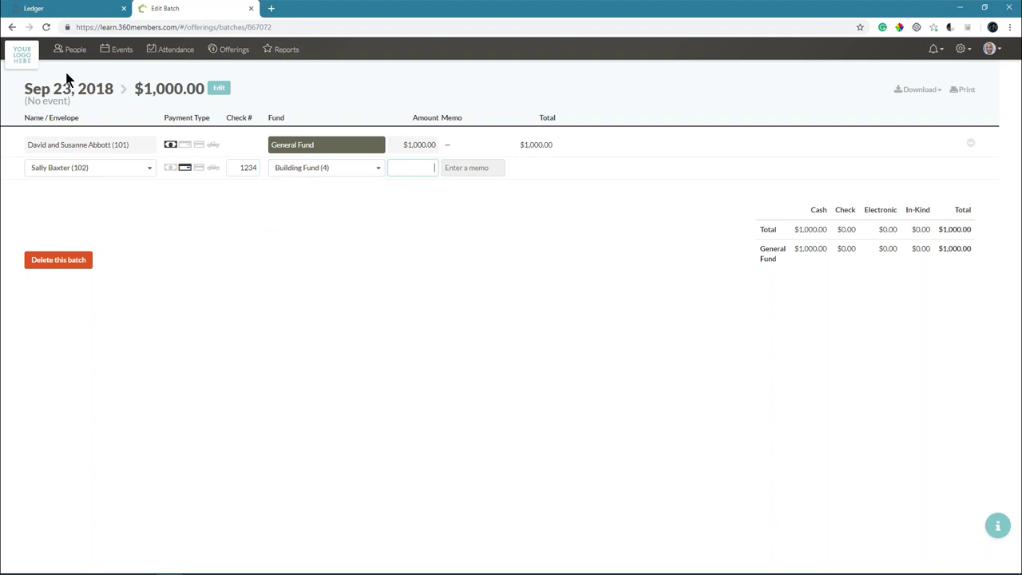
type("1000")
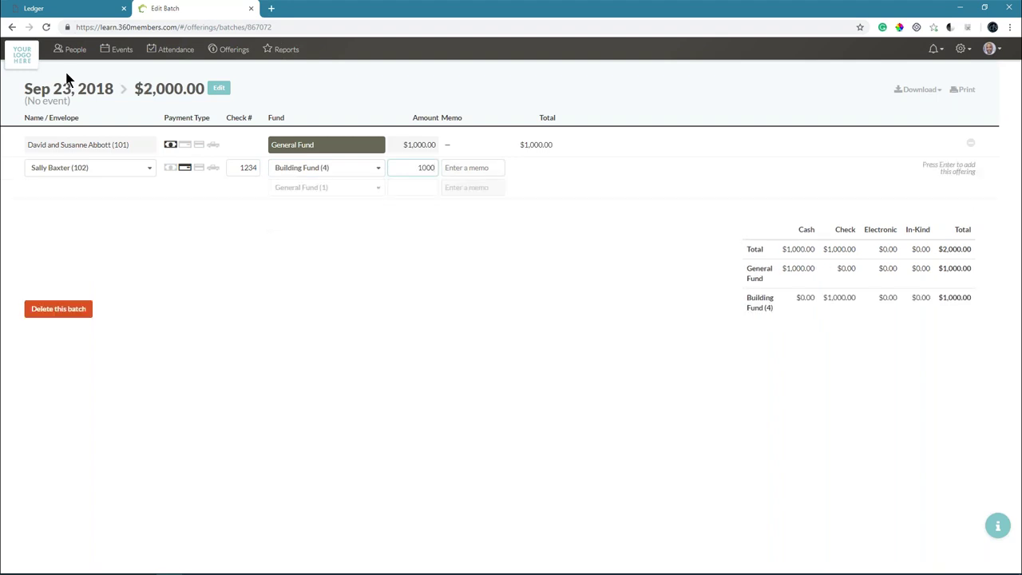
key("Return")
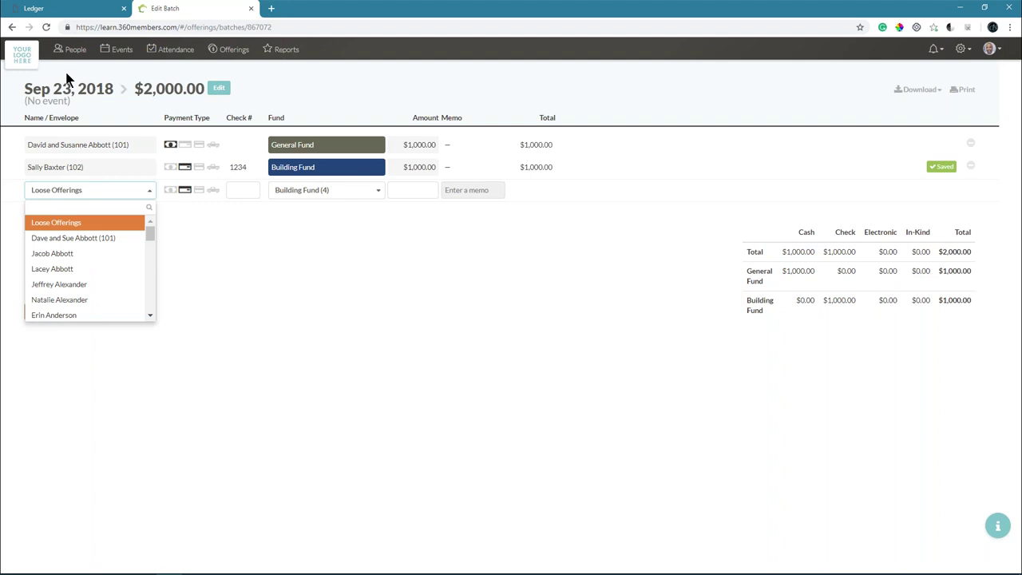
Step: Add an electronic offering of 1000 to the Mission Fund for the third donor household, found by envelope number
type("103")
key("Return")
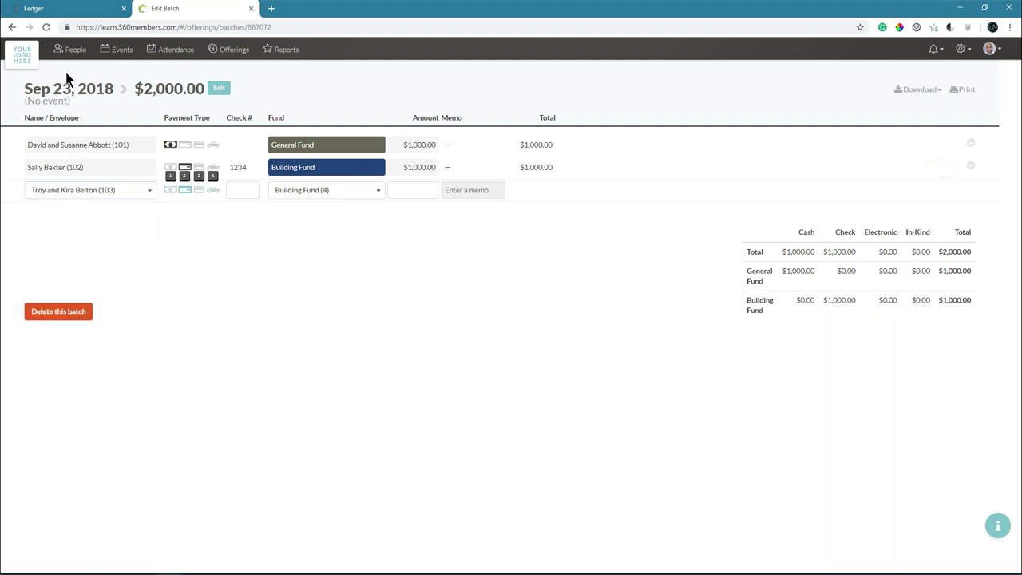
key("Right")
key("Tab")
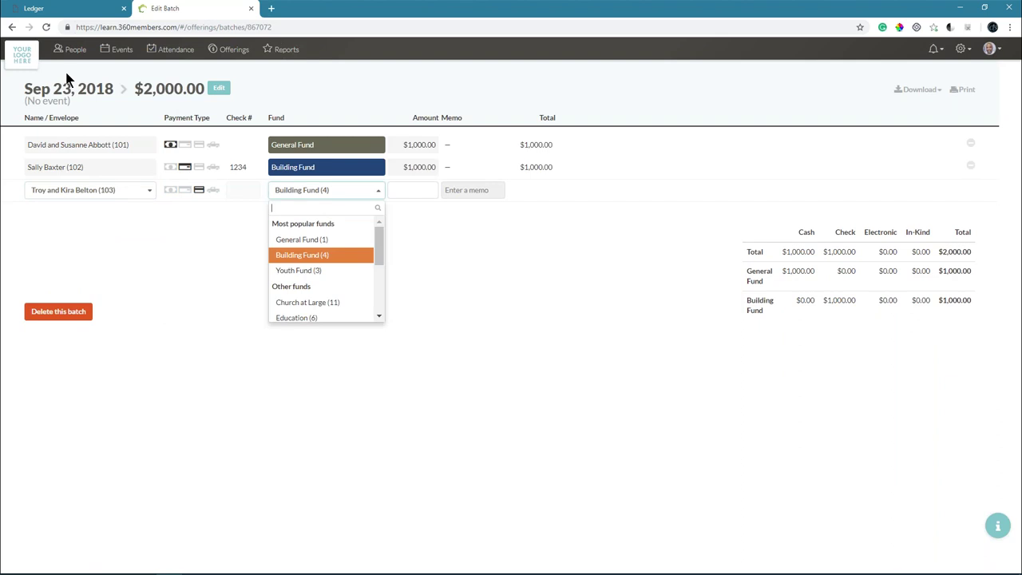
type("mis")
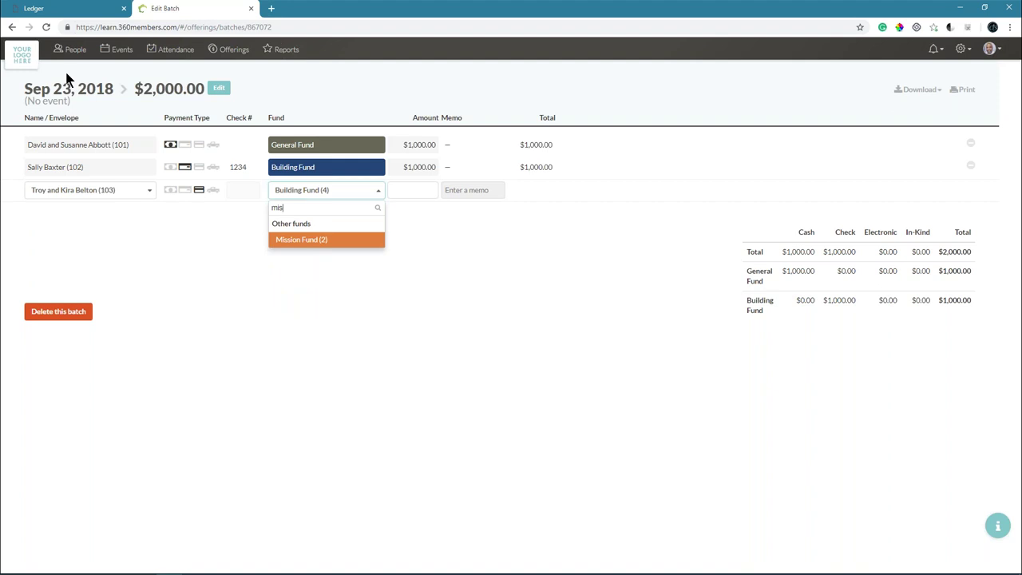
key("Tab")
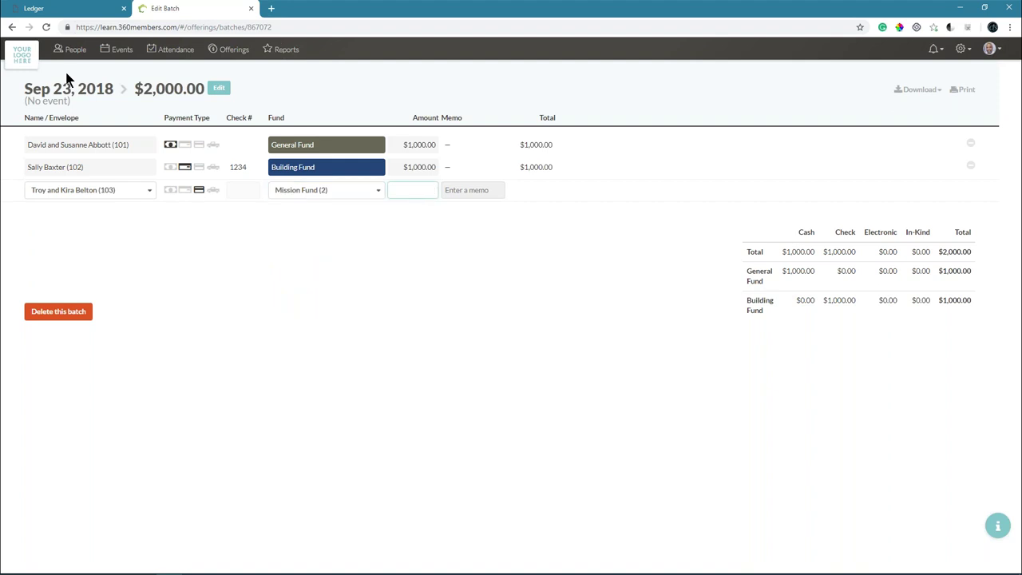
type("1000")
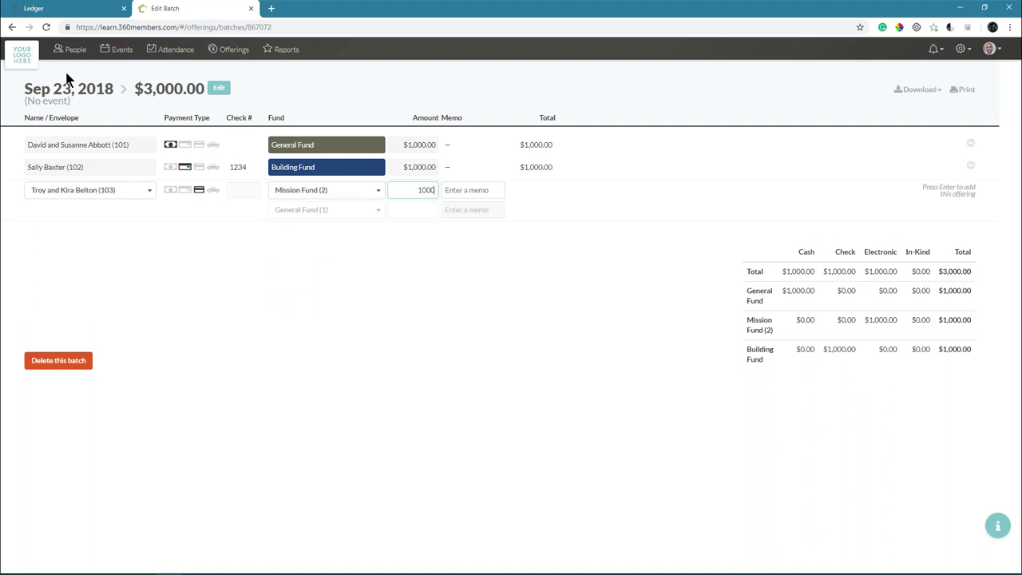
key("Return")
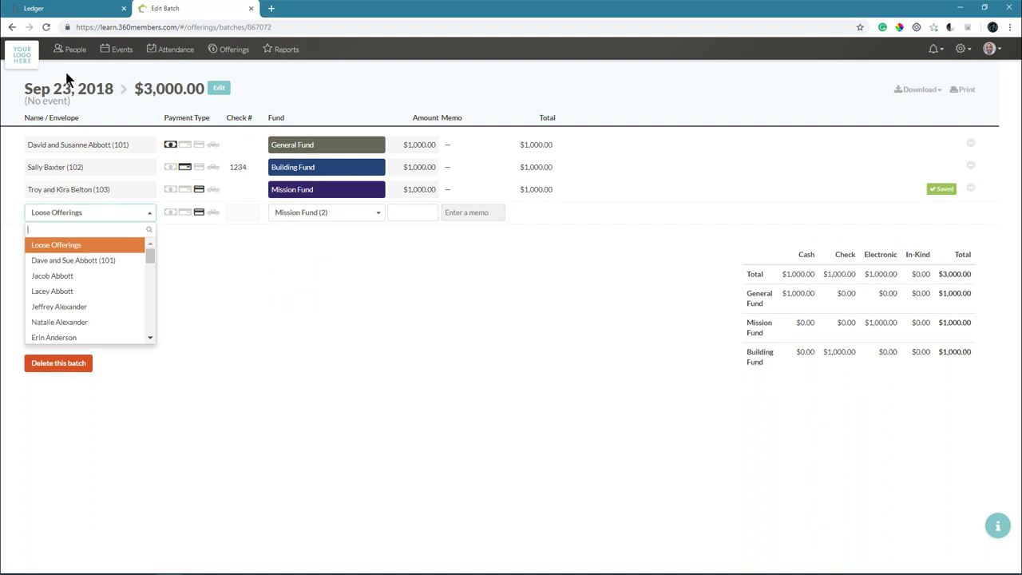
Step: Add a cash offering of 1000 to the General Fund for a fourth donor without an envelope number, found by first name
type("dav")
key("BackSpace")
key("BackSpace")
key("BackSpace")
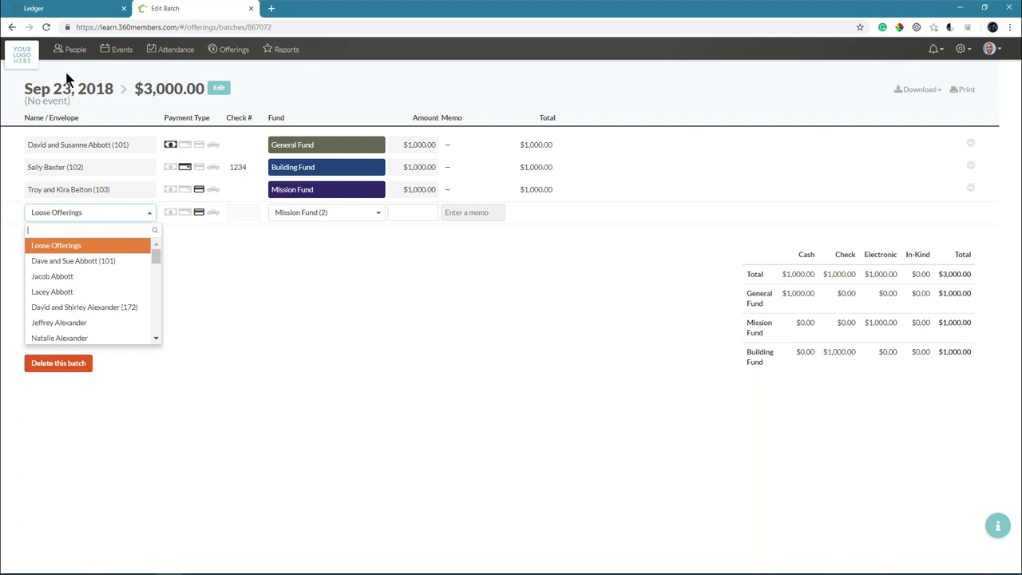
type("jeff")
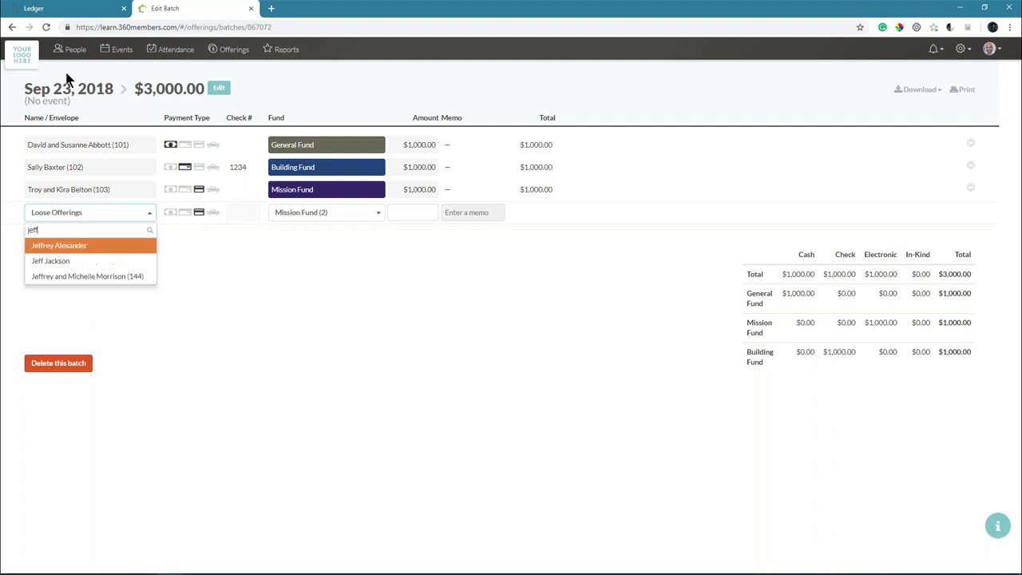
key("Return")
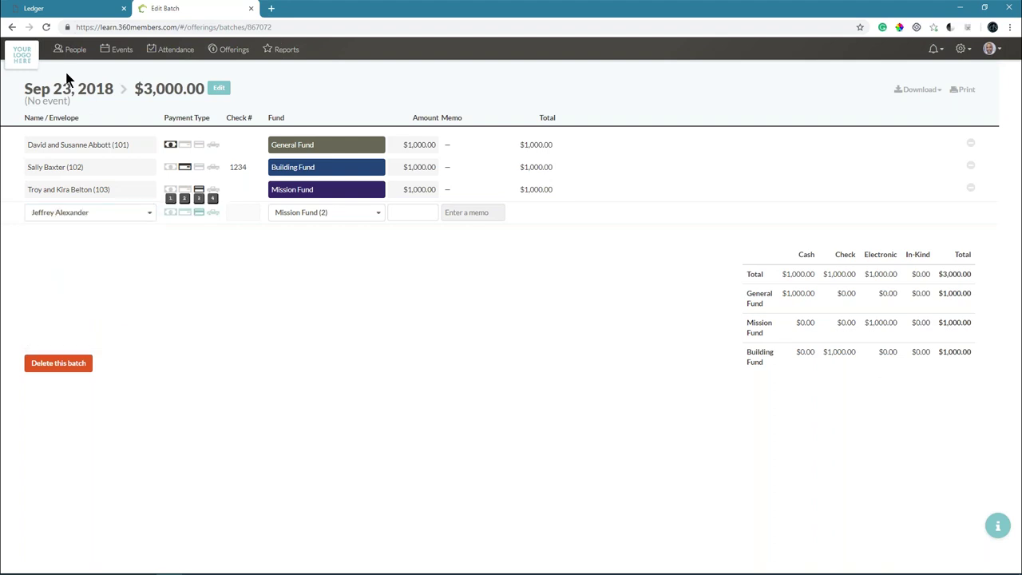
key("1")
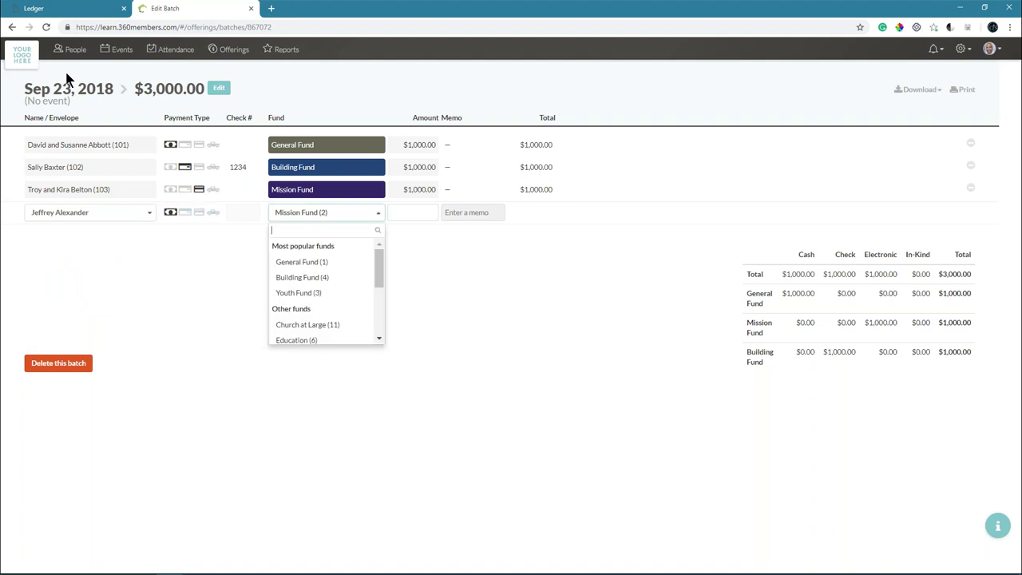
key("Down")
key("Return")
type("1000")
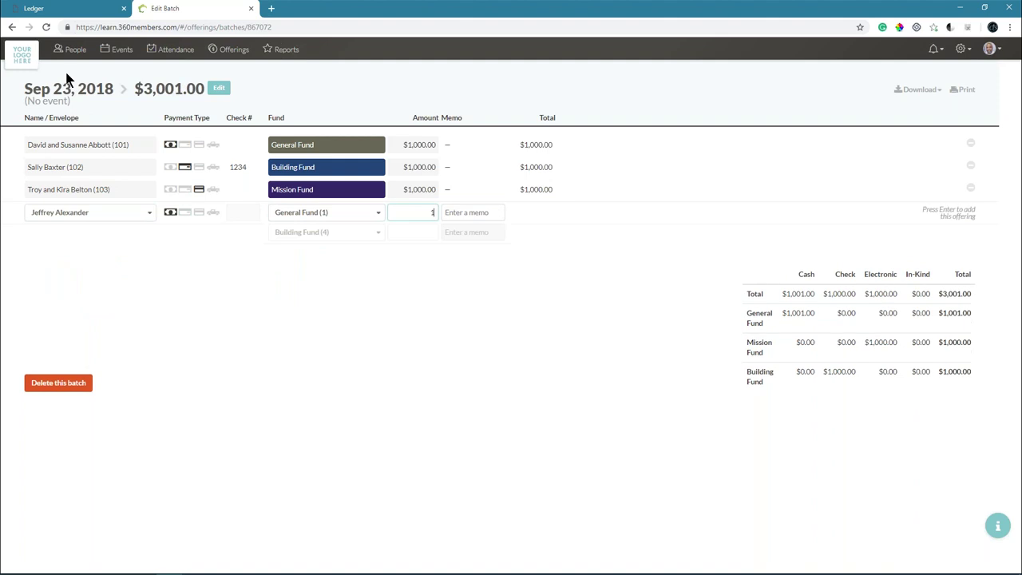
key("Return")
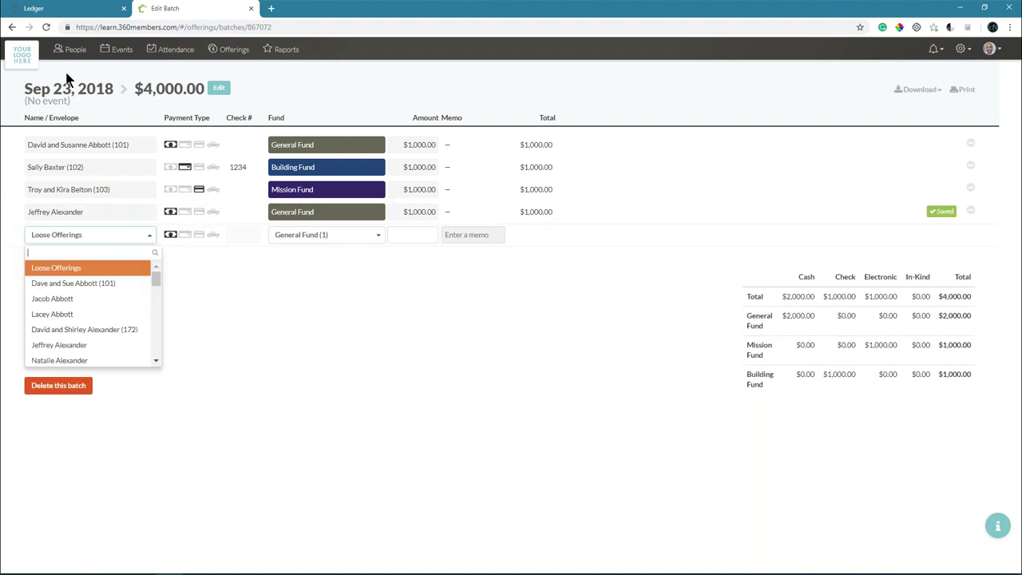
Step: Add a cash offering of 1000 to the General Fund for a fifth donor, found by envelope number
type("104")
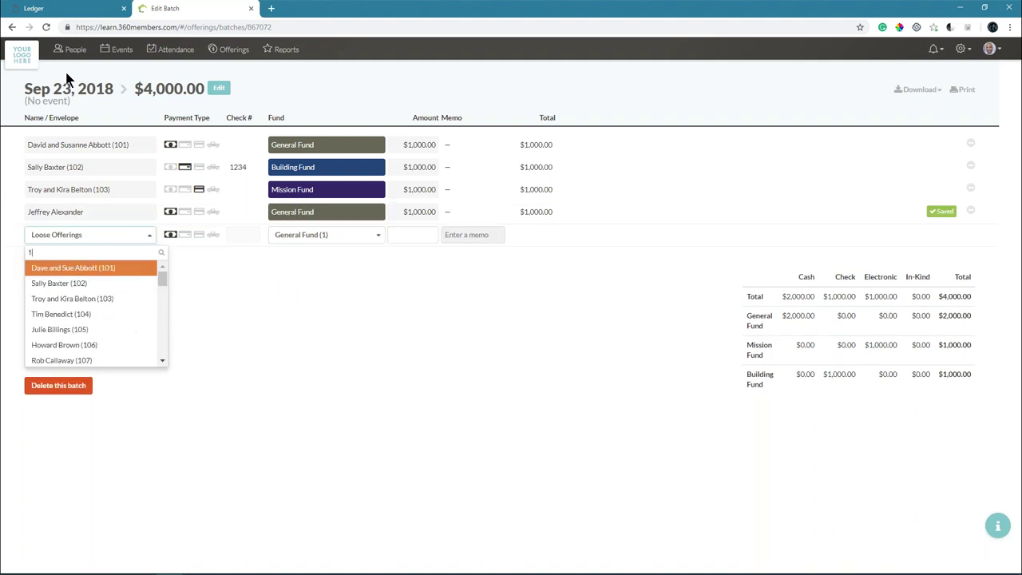
key("Return")
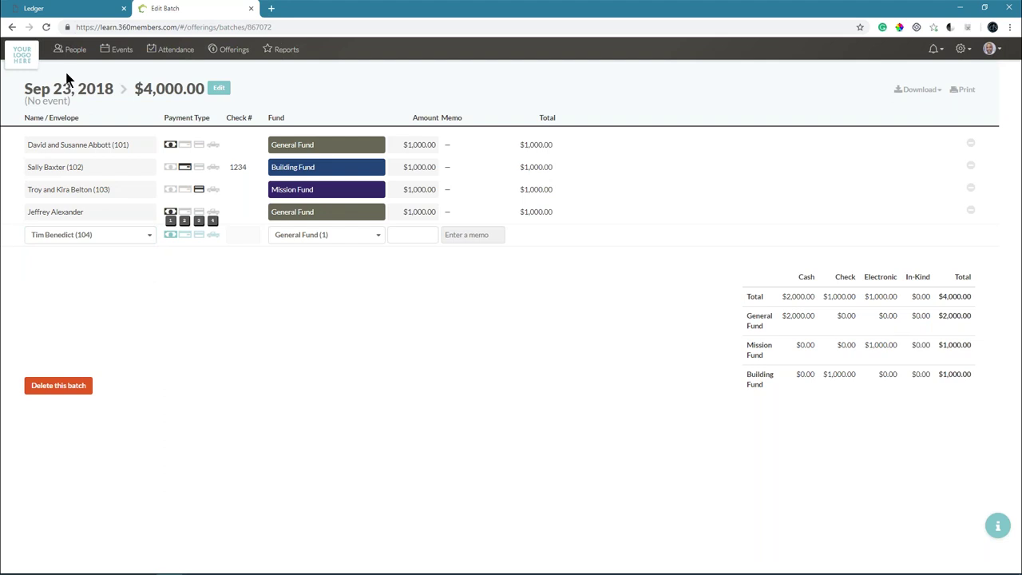
key("1")
key("Return")
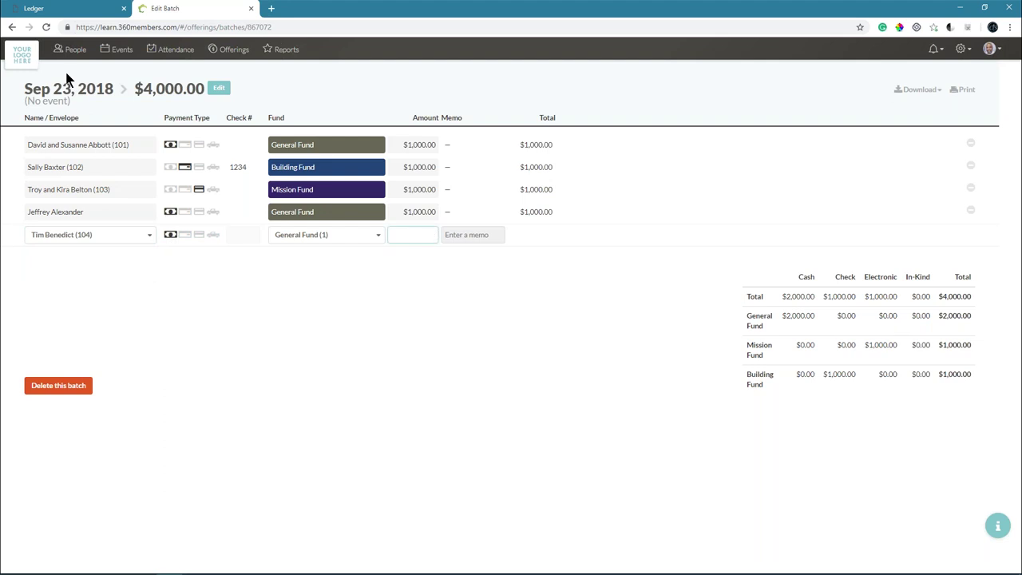
left_click(89, 13)
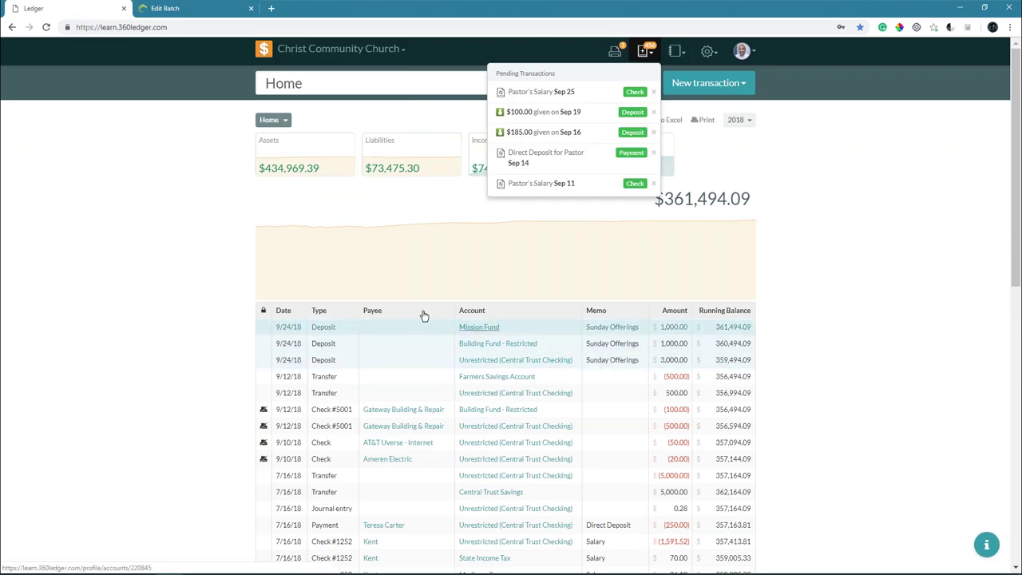
left_click(212, 8)
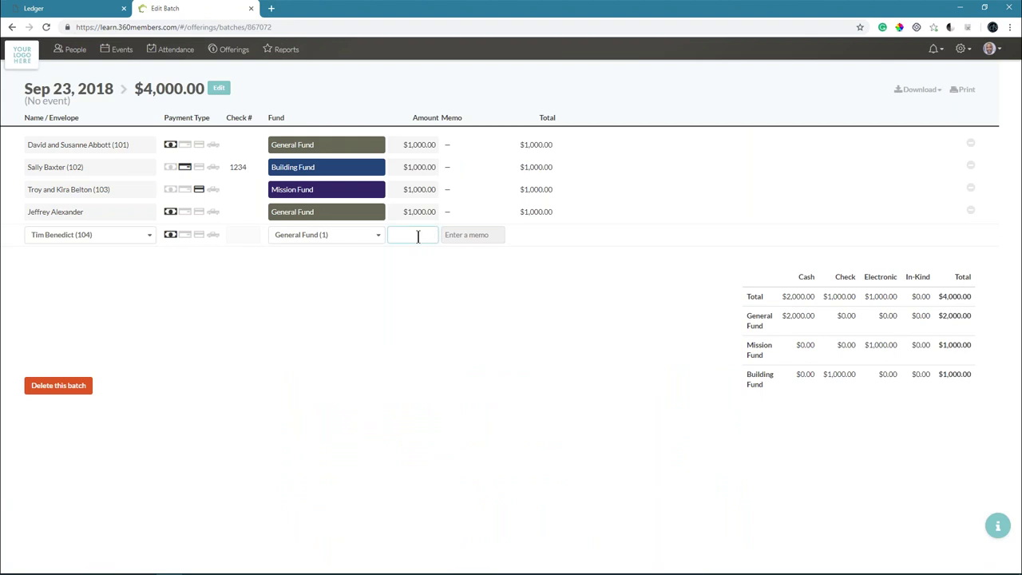
type("1000")
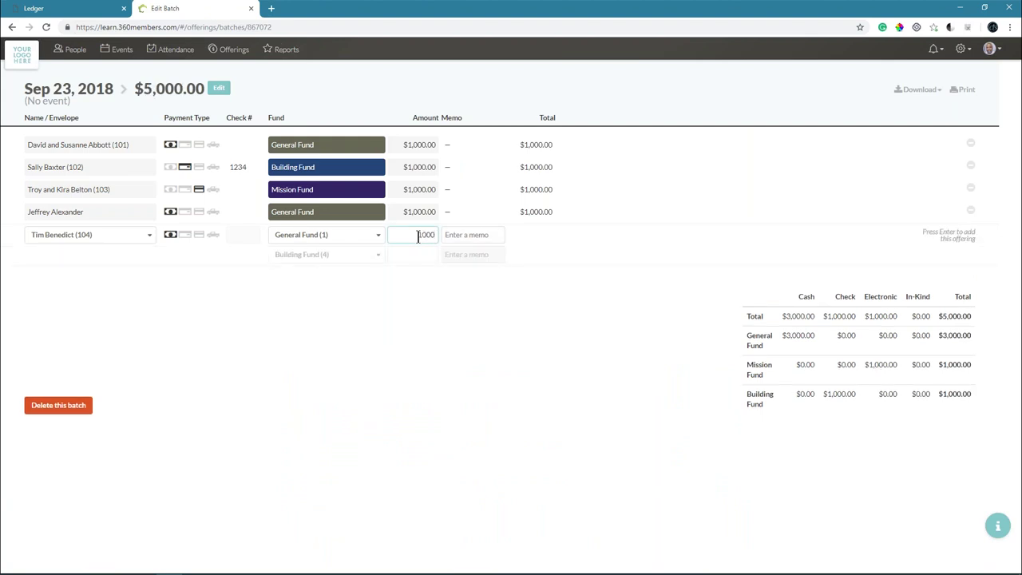
key("Return")
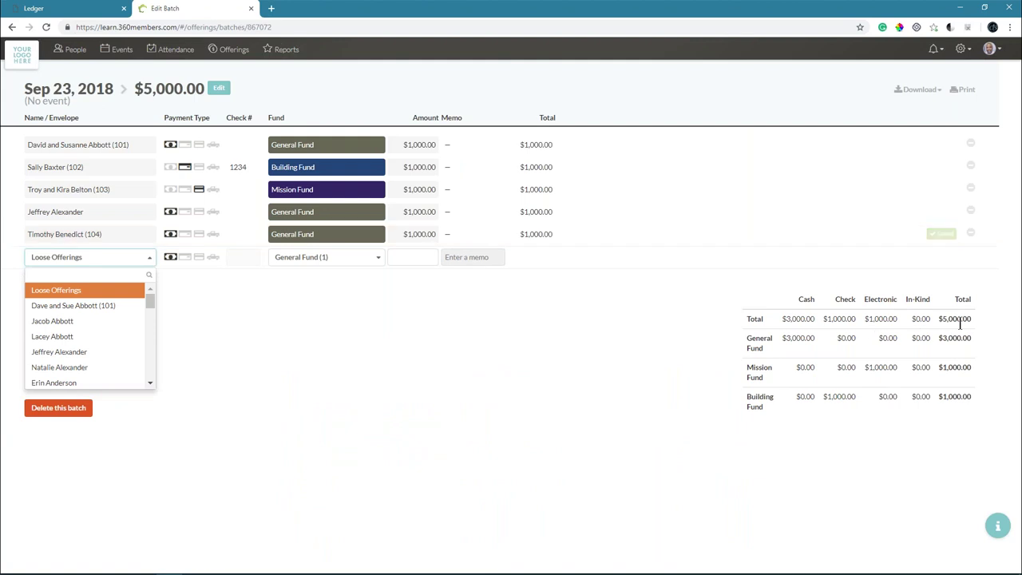
left_click(340, 349)
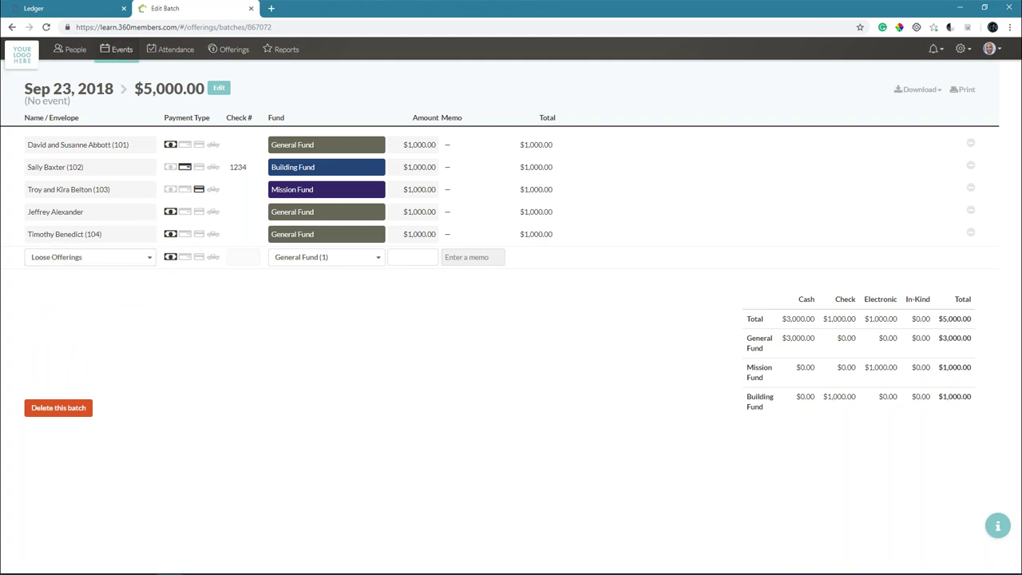
Step: Switch to Ledger, reload it, and open the pending $5,000.00 deposit given on Sep 23
left_click(93, 13)
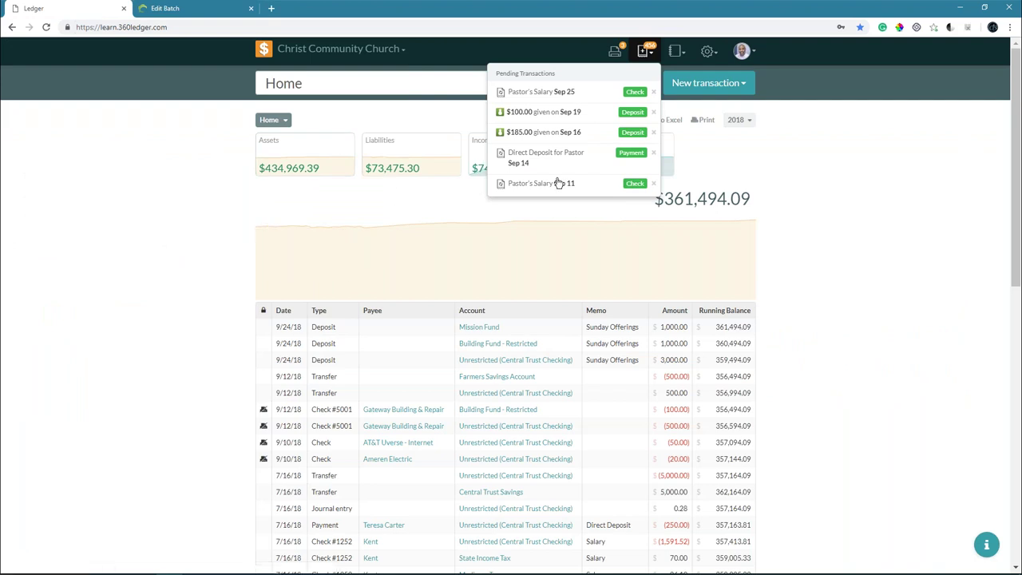
left_click(828, 183)
key("F5")
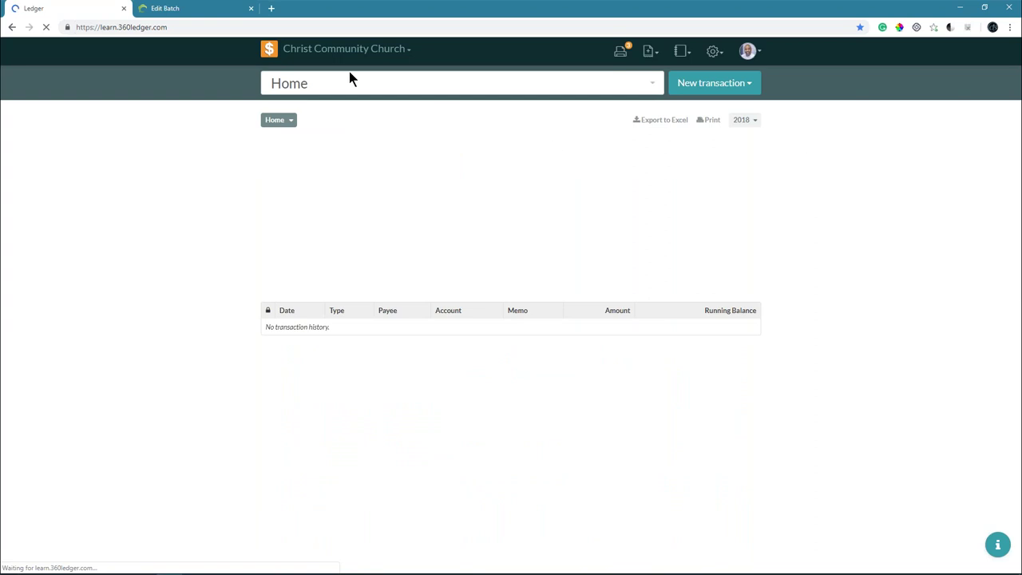
left_click(47, 28)
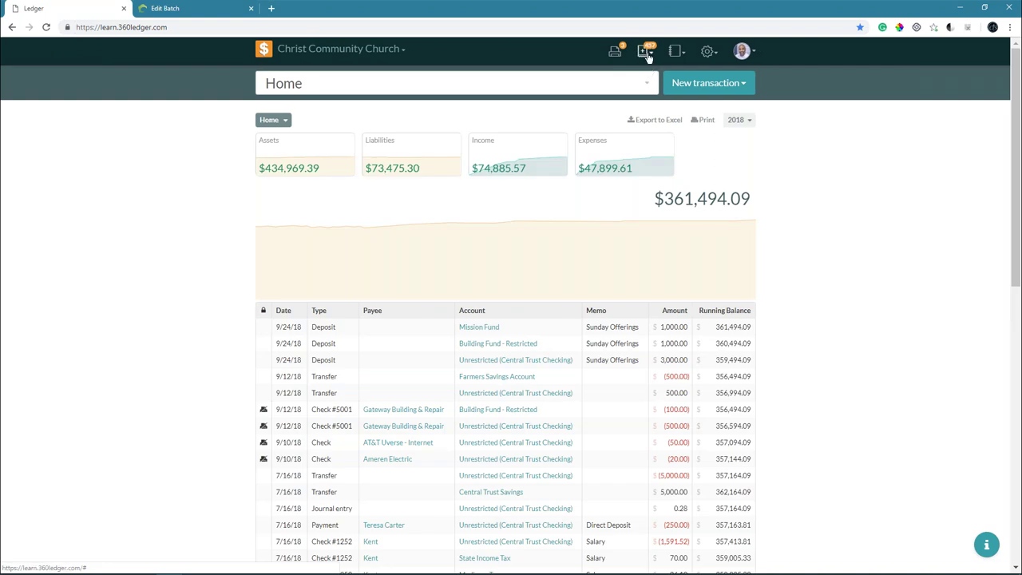
left_click(649, 54)
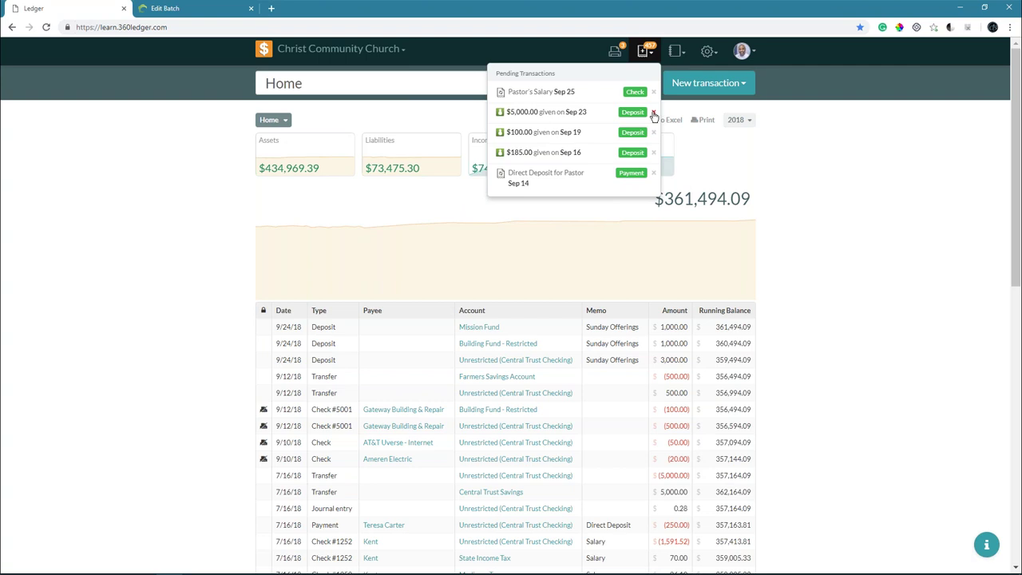
left_click(583, 116)
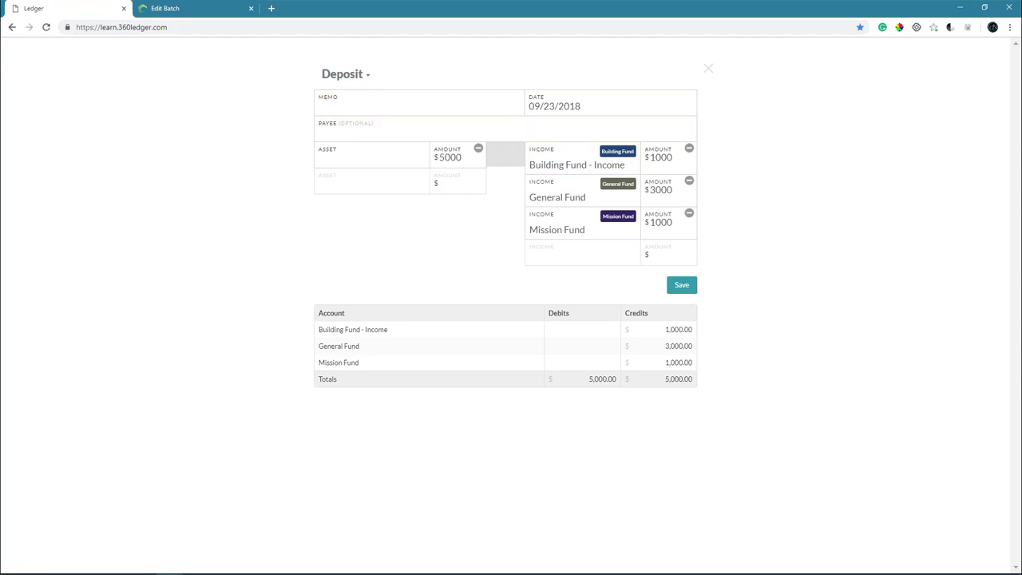
Step: Look over the list of funds in 360Members, then return to the open deposit in Ledger
left_click(209, 8)
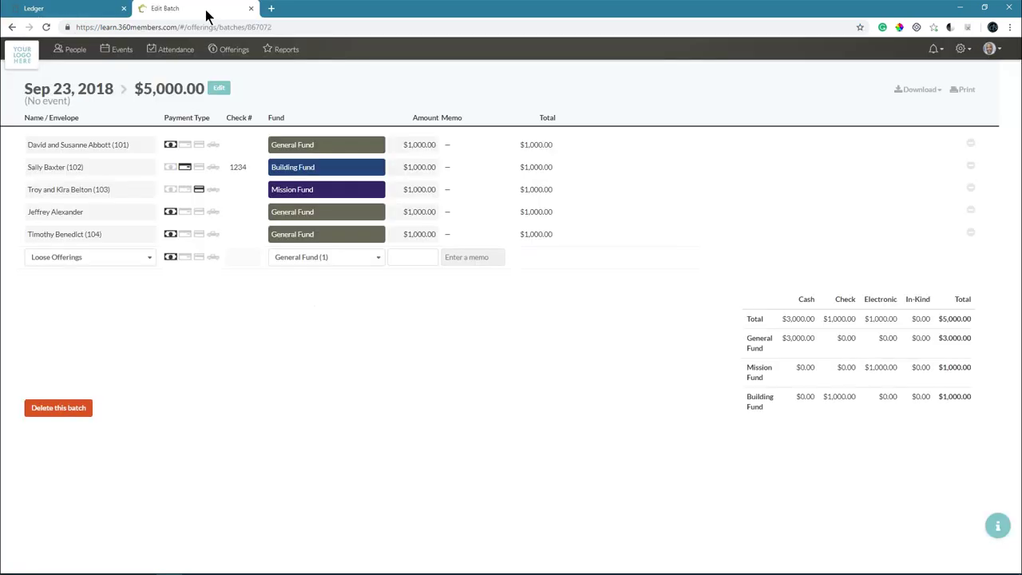
left_click(960, 49)
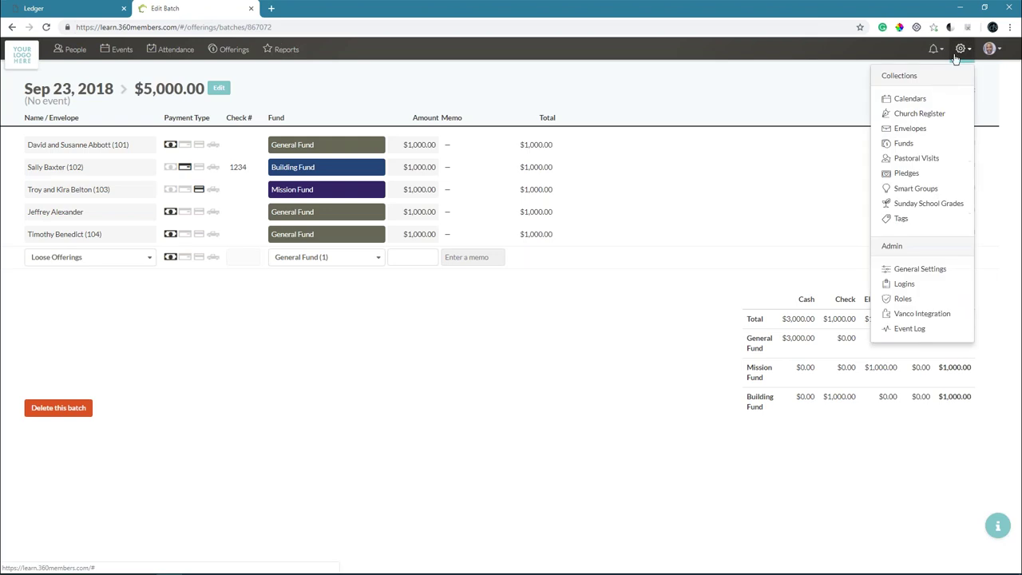
left_click(911, 147)
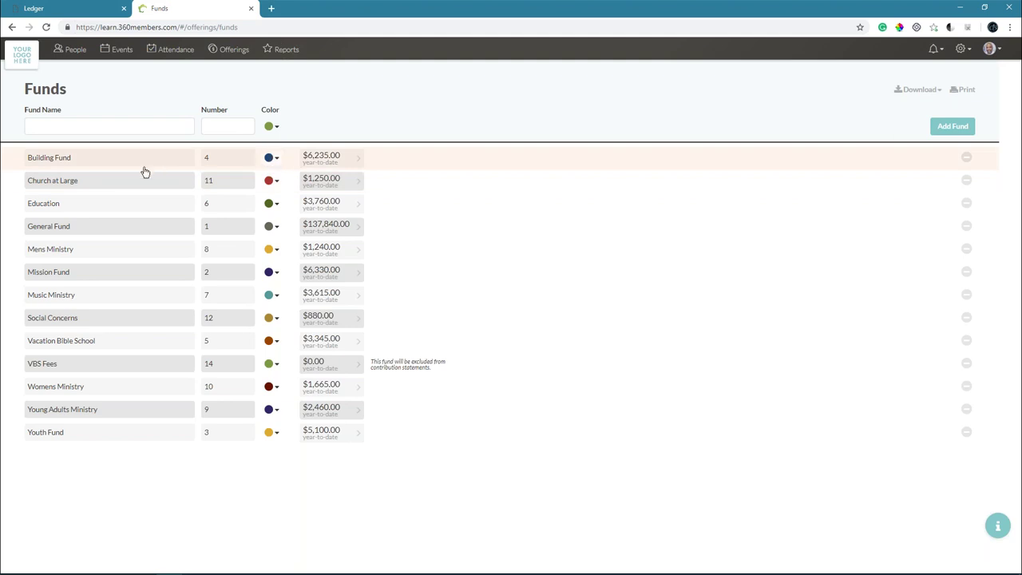
left_click(71, 10)
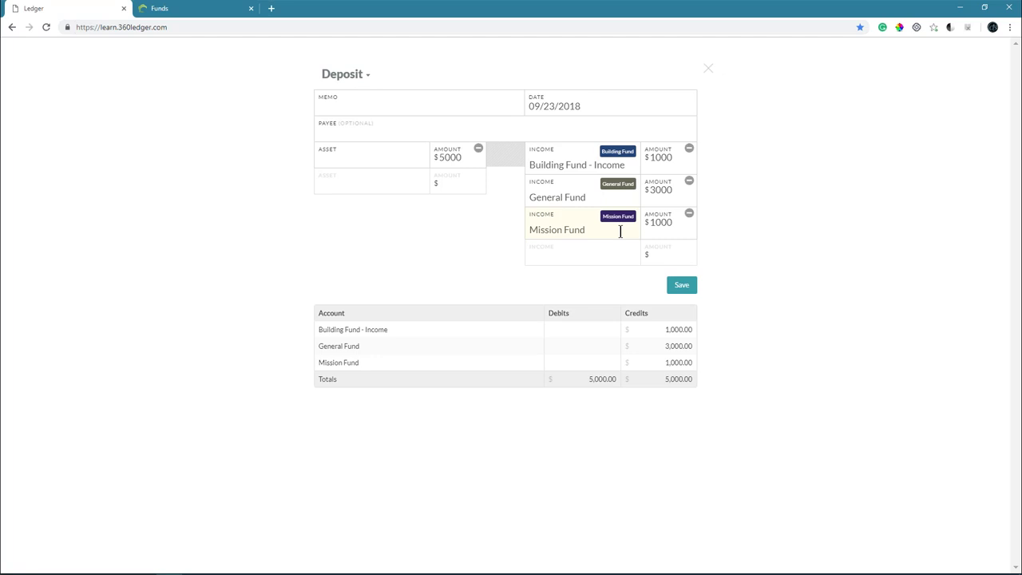
Step: Assign the open deposit's asset lines to Unrestricted (Central Trust Checking), Building Fund - Restricted and Mission Fund
left_click(398, 157)
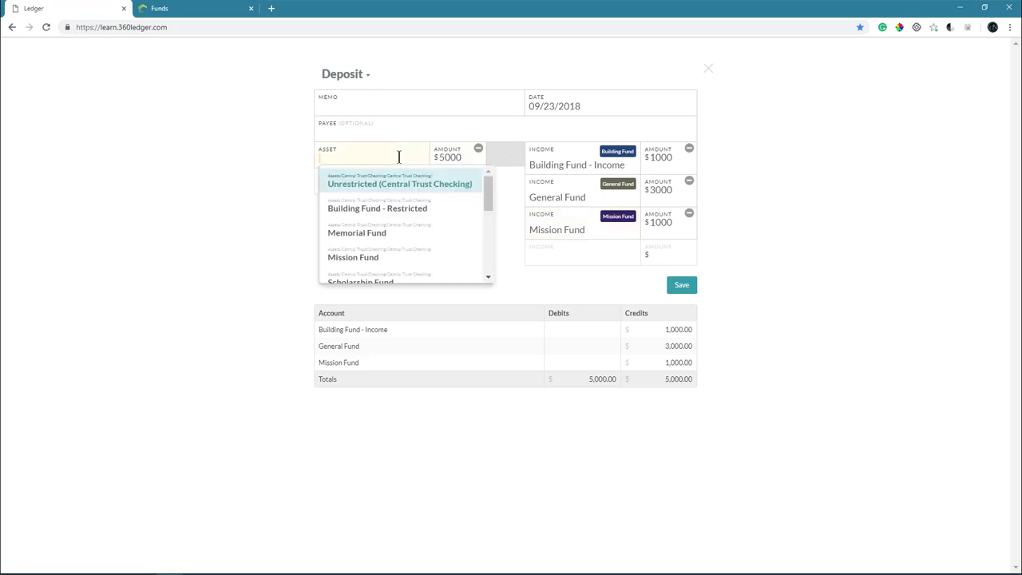
left_click(381, 188)
left_click(376, 190)
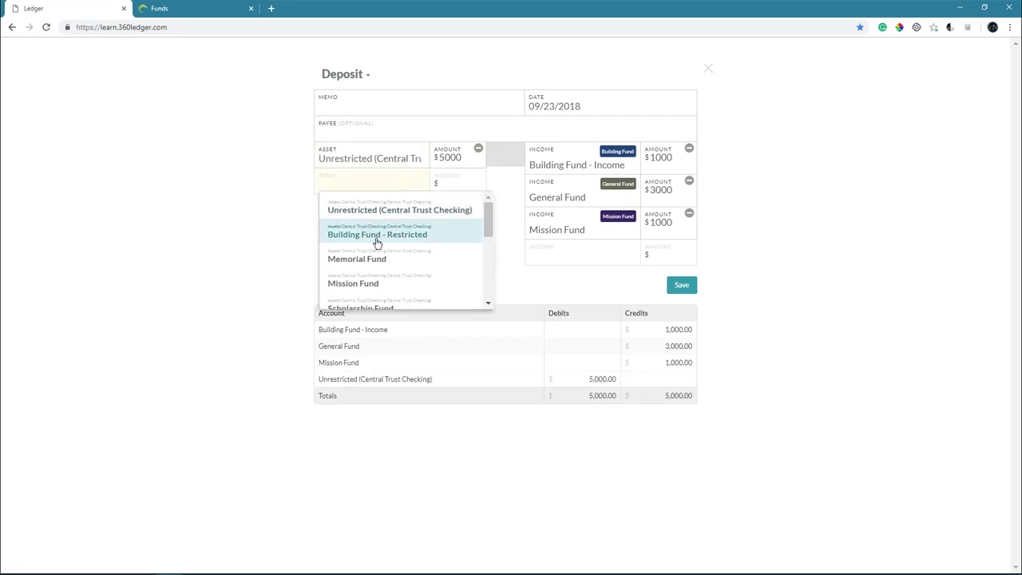
left_click(377, 240)
left_click(365, 208)
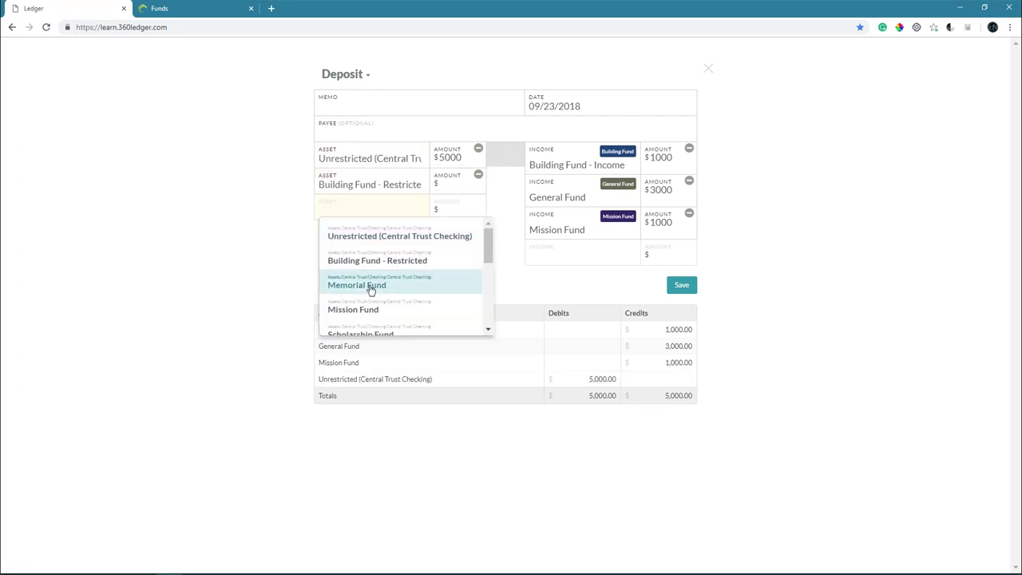
left_click(378, 314)
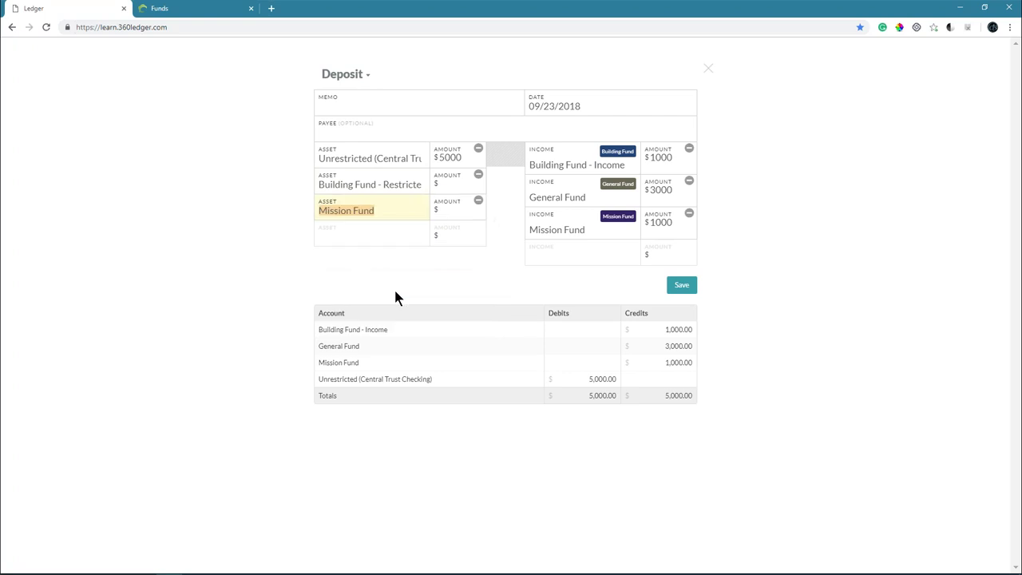
Step: Split the deposit's asset amounts into 1000 for Mission Fund, 1000 for Building Fund - Restricted and 3000 for Unrestricted
left_click(451, 157)
left_click_drag(463, 158, 439, 158)
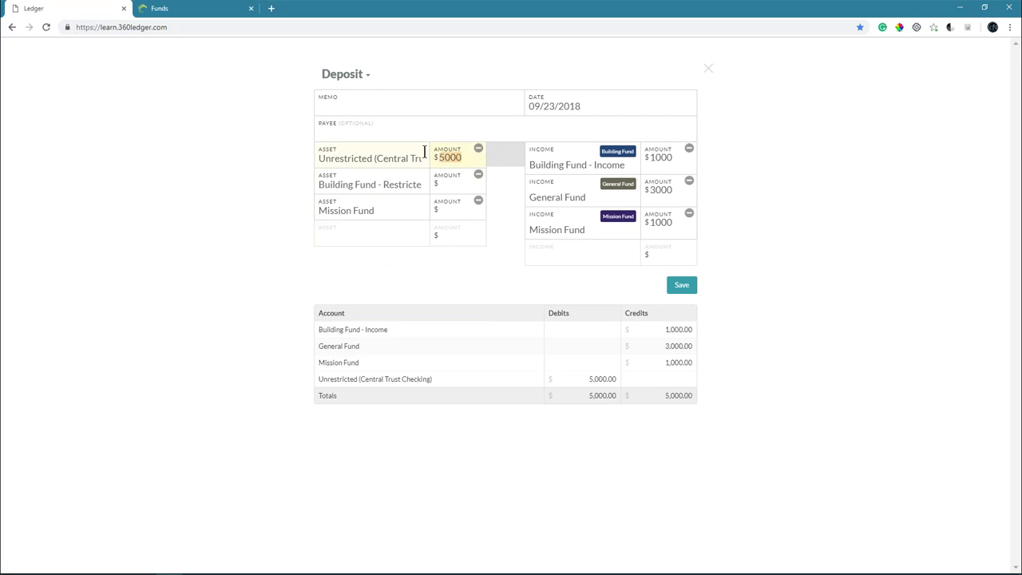
left_click(465, 157)
key("BackSpace")
key("BackSpace")
key("BackSpace")
key("BackSpace")
left_click(448, 212)
type("1000")
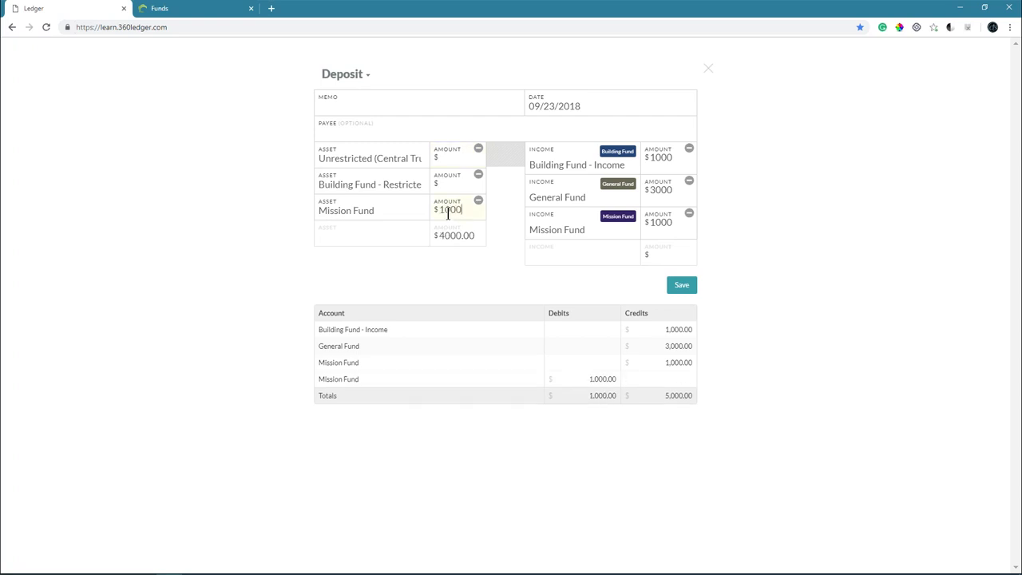
left_click(450, 185)
type("1000")
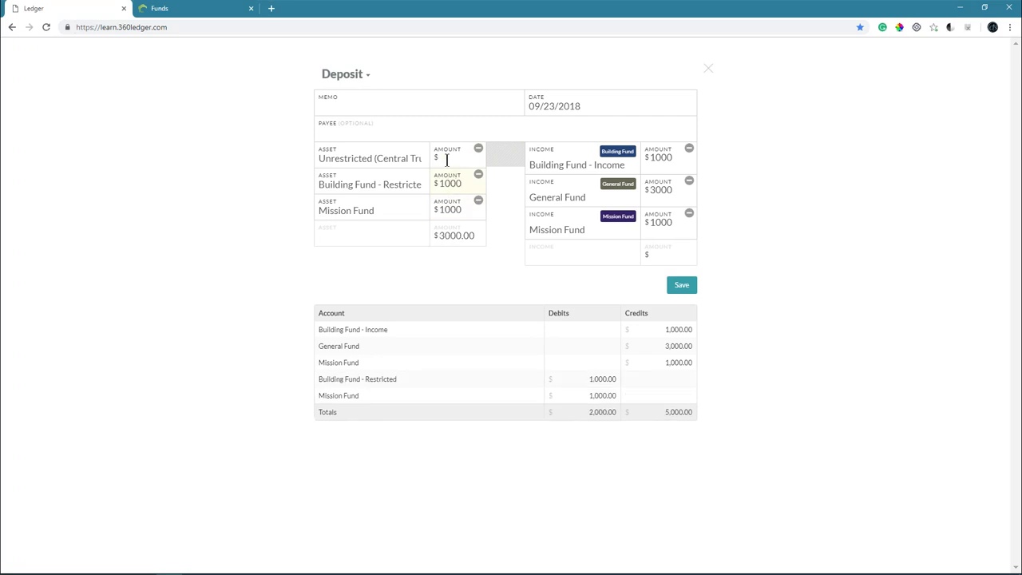
left_click(446, 155)
type("3000")
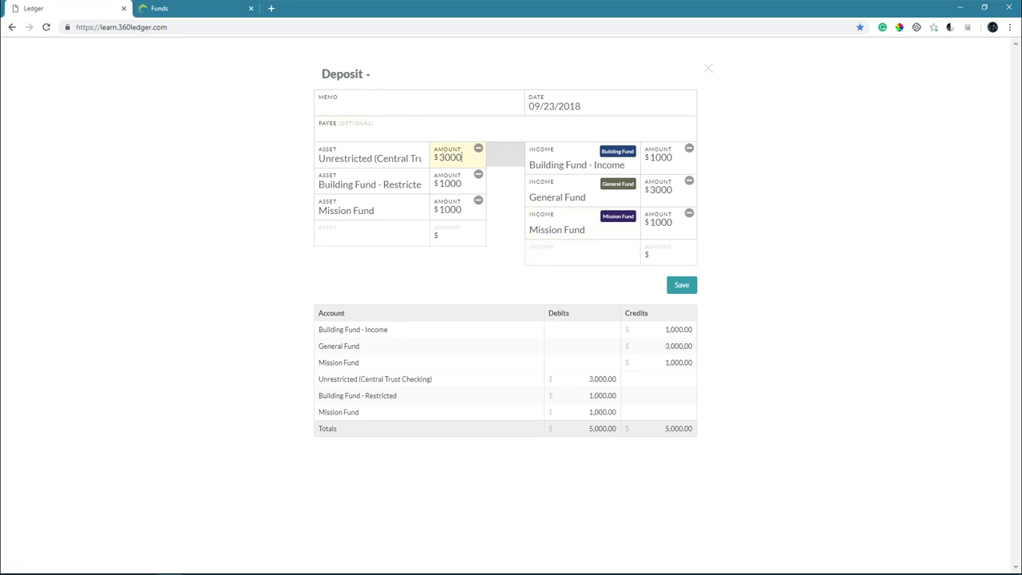
Step: Set the memo to Sunday Offerings with the date 09/23/2018, and close the deposit without saving
left_click(405, 109)
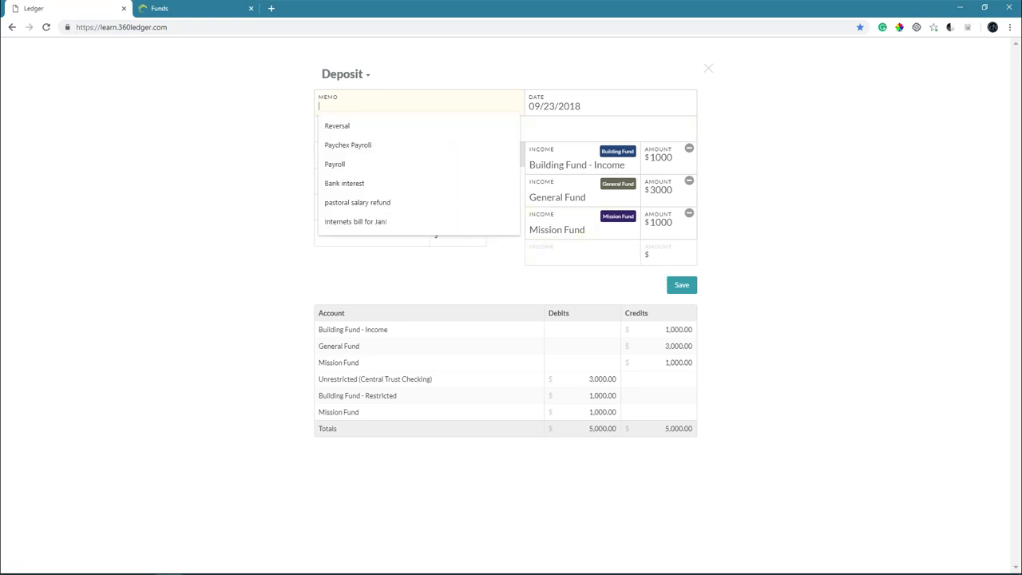
type("Sunday")
key("Tab")
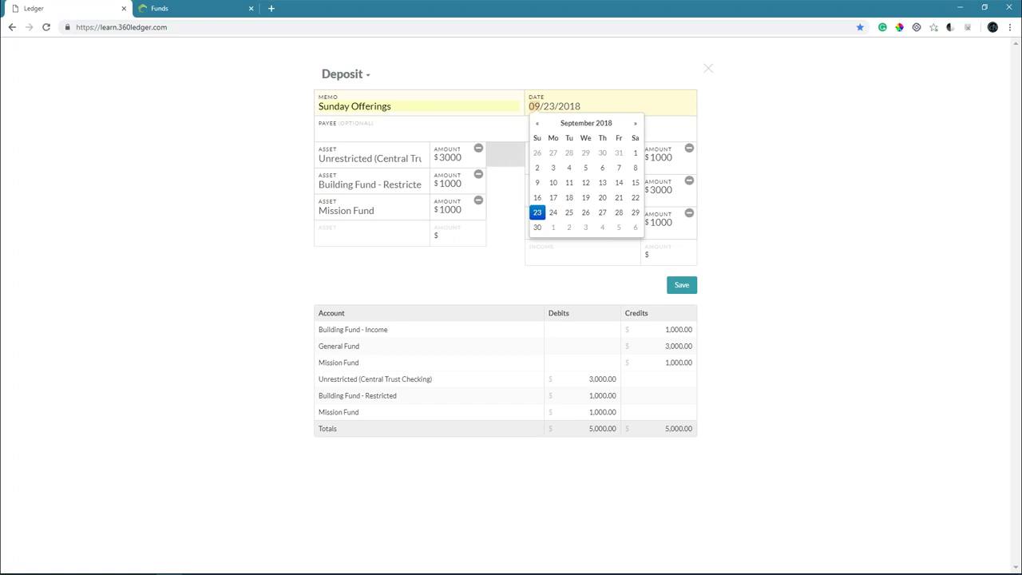
left_click(537, 213)
left_click(729, 214)
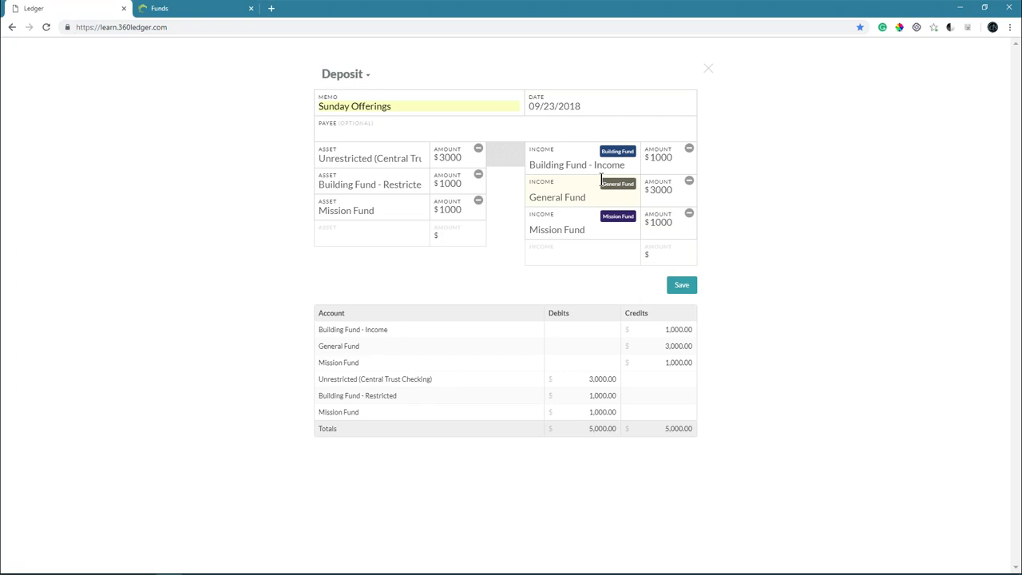
left_click(710, 69)
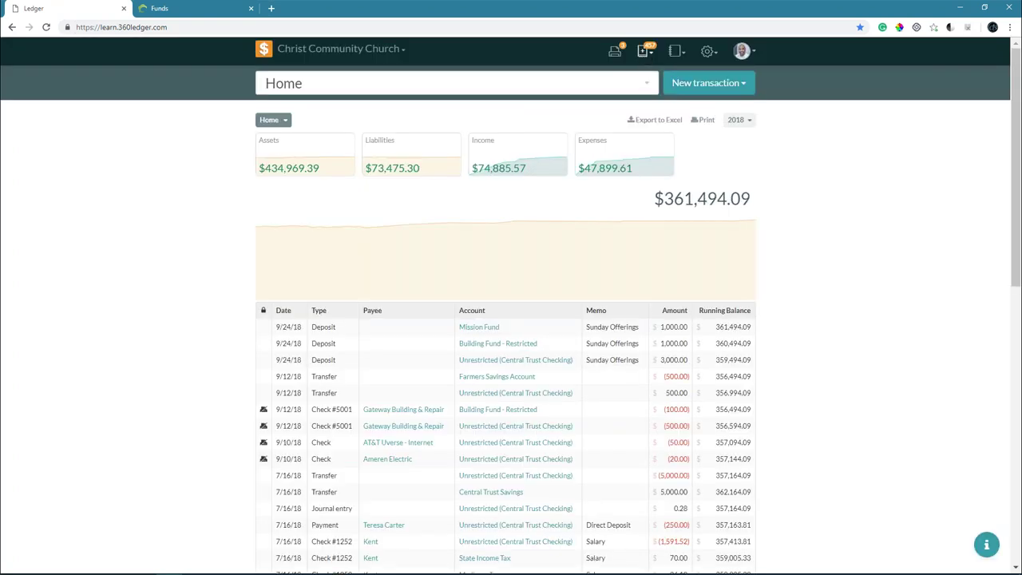
Step: Reopen the pending $5,000.00 deposit given on Sep 23 and allocate 3000 to Unrestricted (Central Trust Checking)
left_click(645, 53)
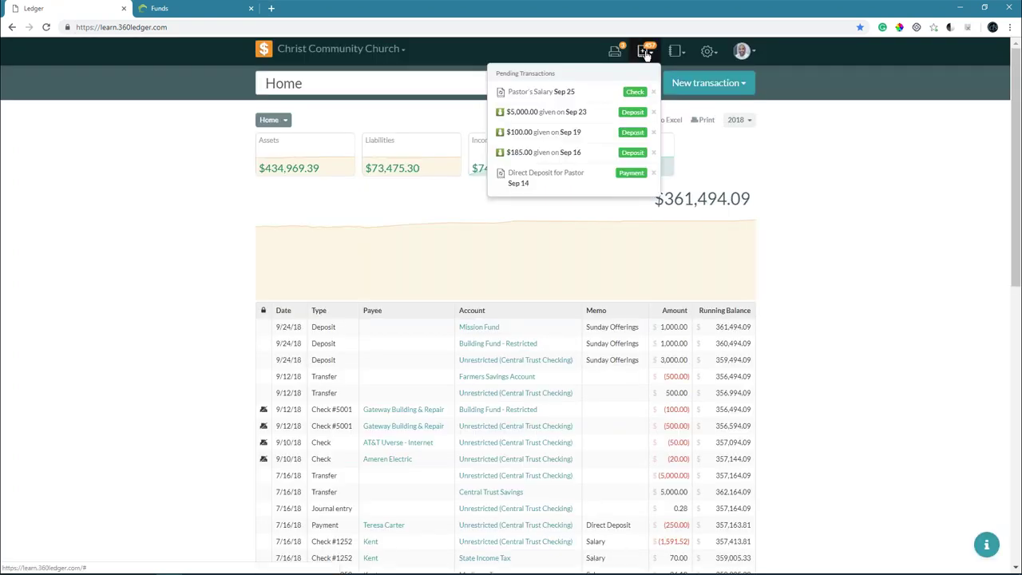
left_click(552, 113)
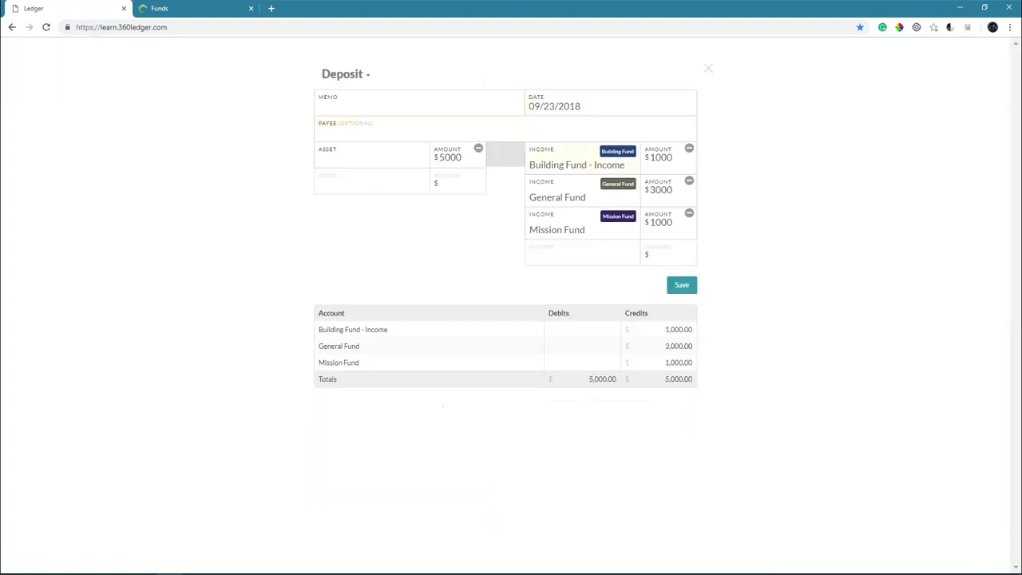
left_click(386, 161)
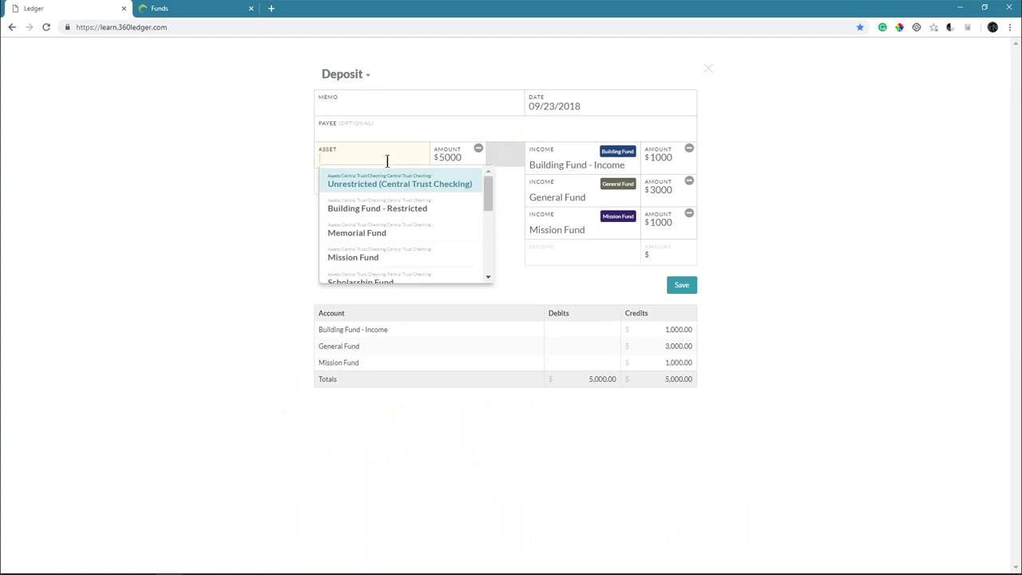
key("Tab")
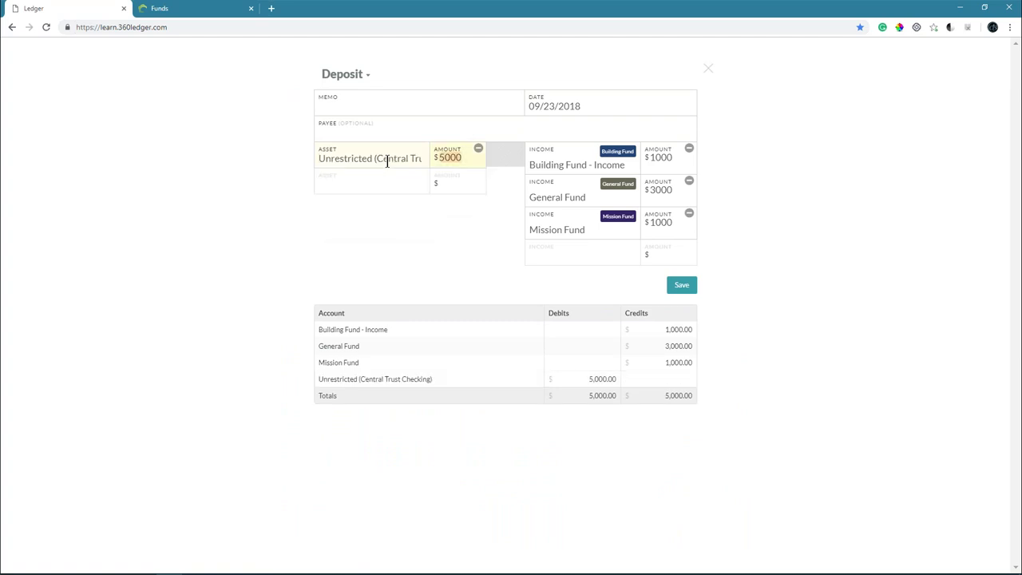
type("3000")
key("Tab")
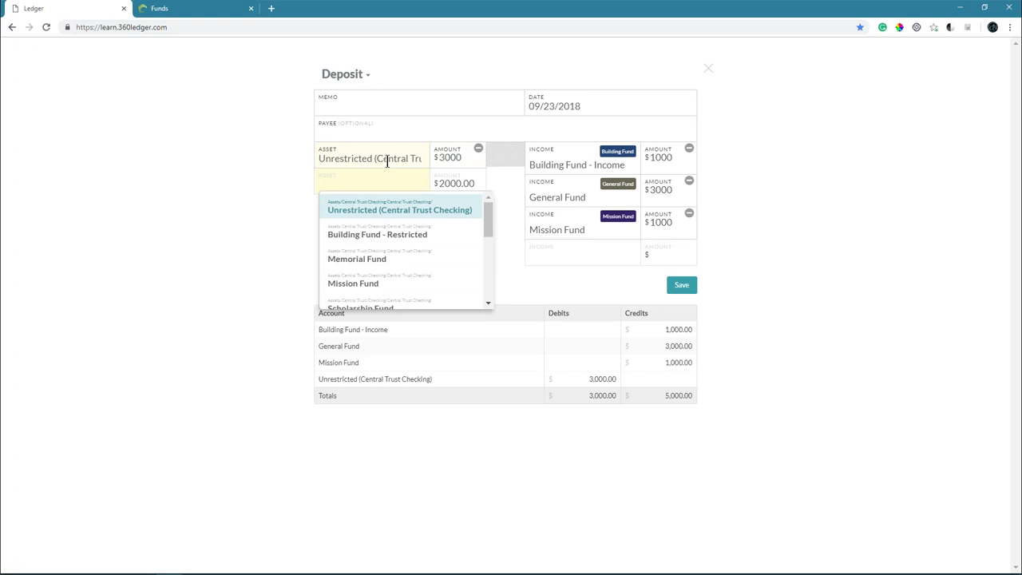
Step: Allocate 1000 to Building Fund - Restricted and the remaining 1000 to the Mission Fund asset account, and save the deposit
type("bu")
key("Tab")
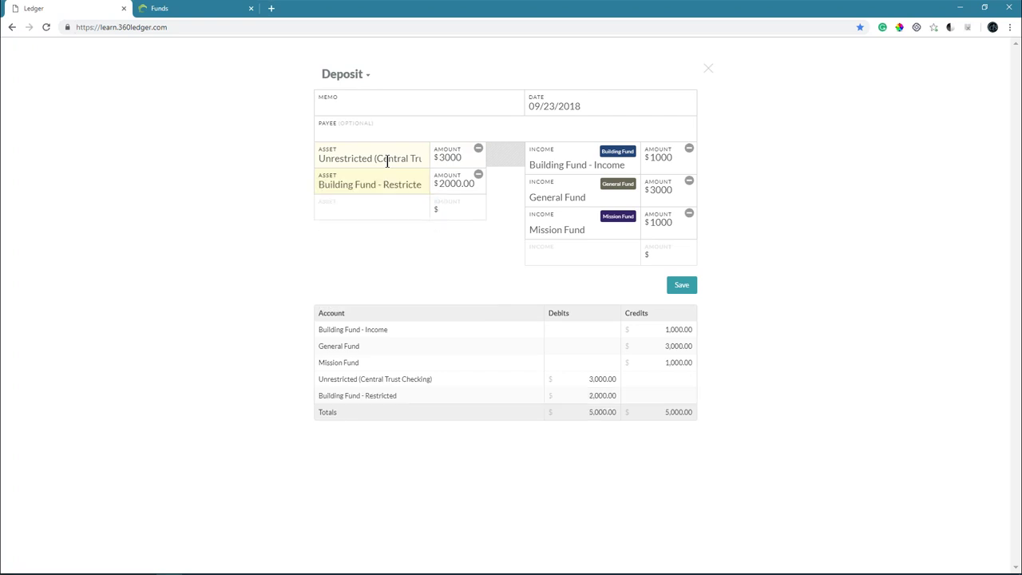
key("Tab")
type("1000")
key("Tab")
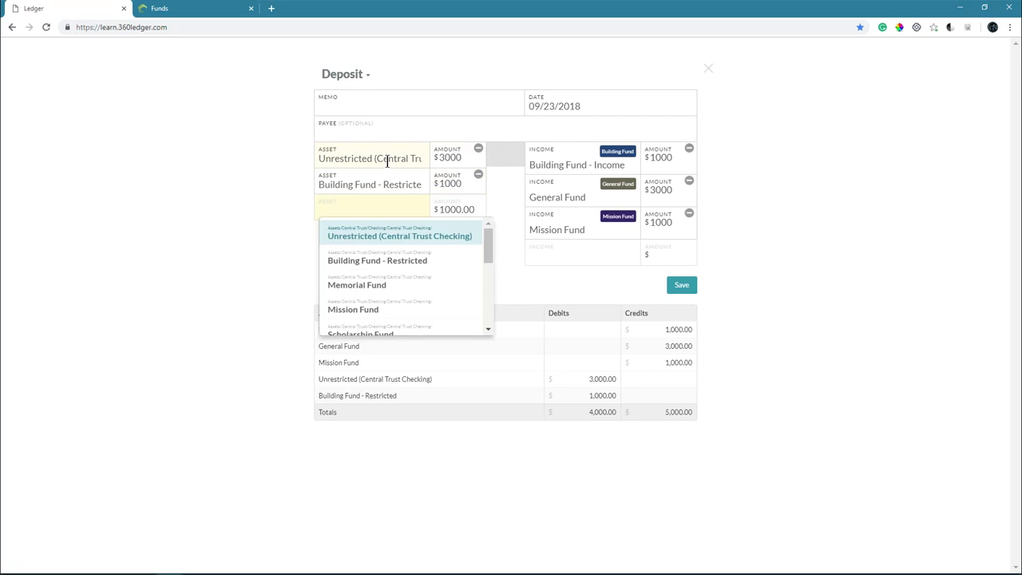
type("mis")
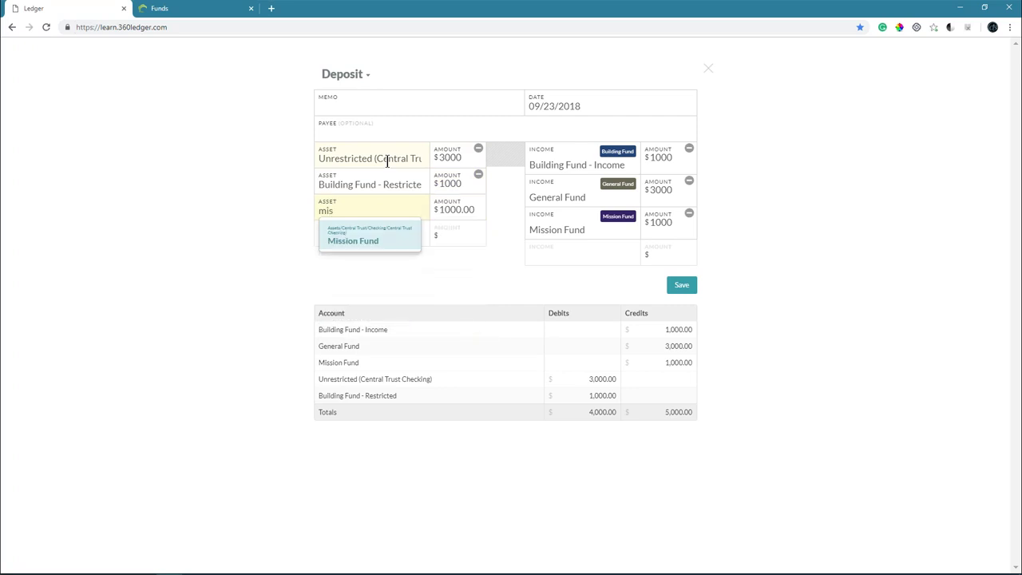
key("Return")
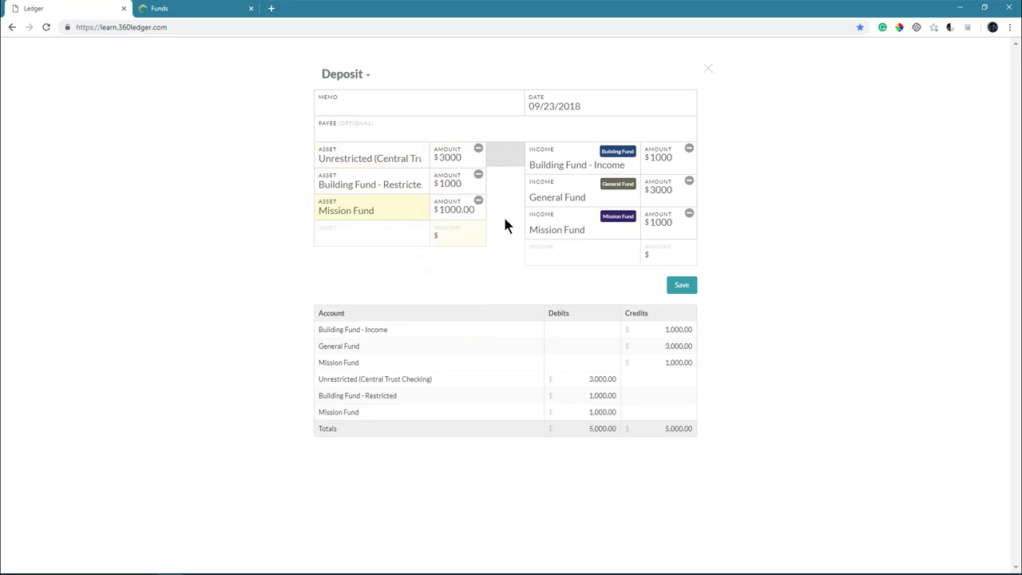
left_click(681, 289)
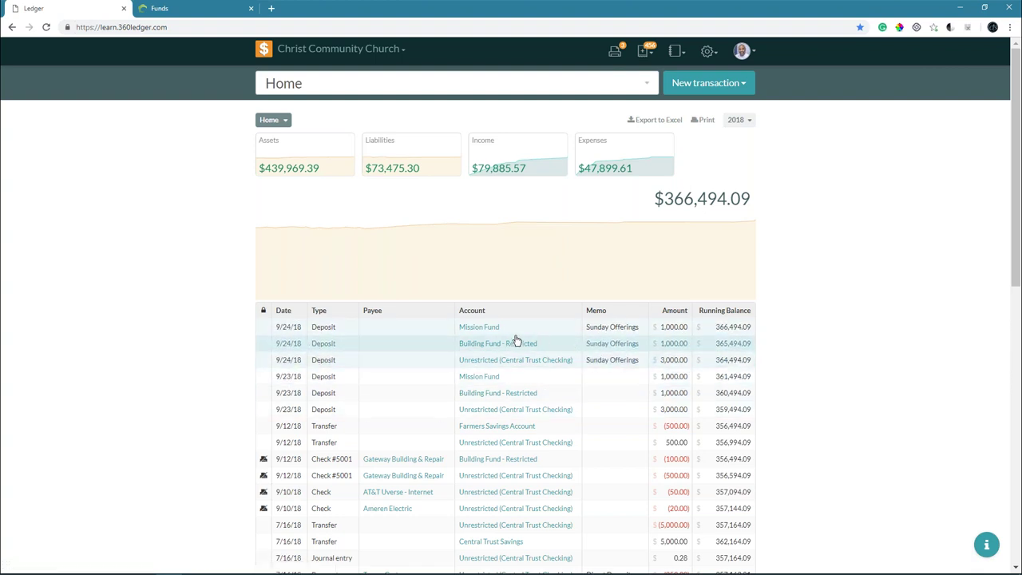
Step: Examine the split of the 9/24/18 Sunday Offerings deposit, close it, and switch to the slide presentation
left_click(292, 349)
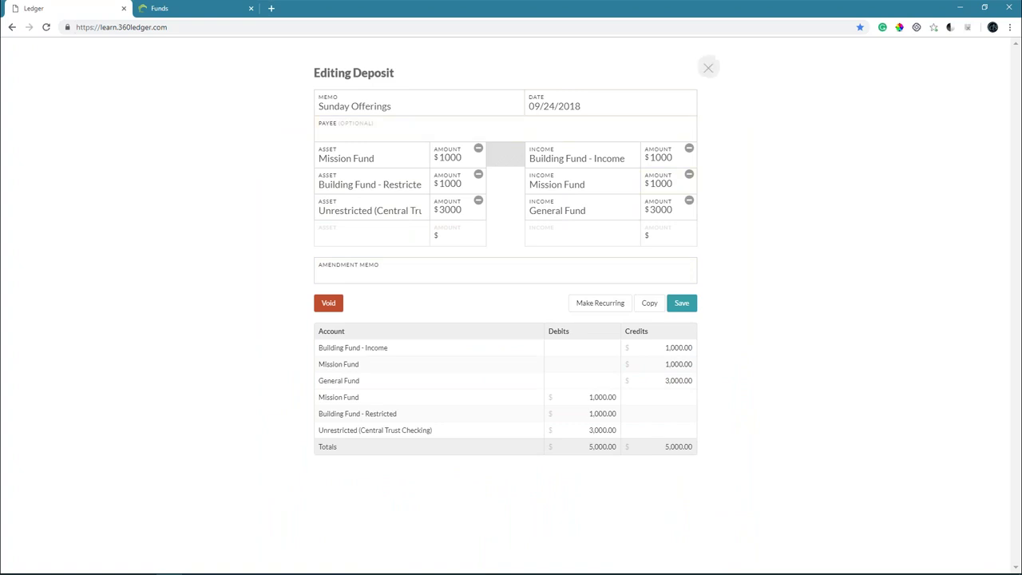
left_click(709, 70)
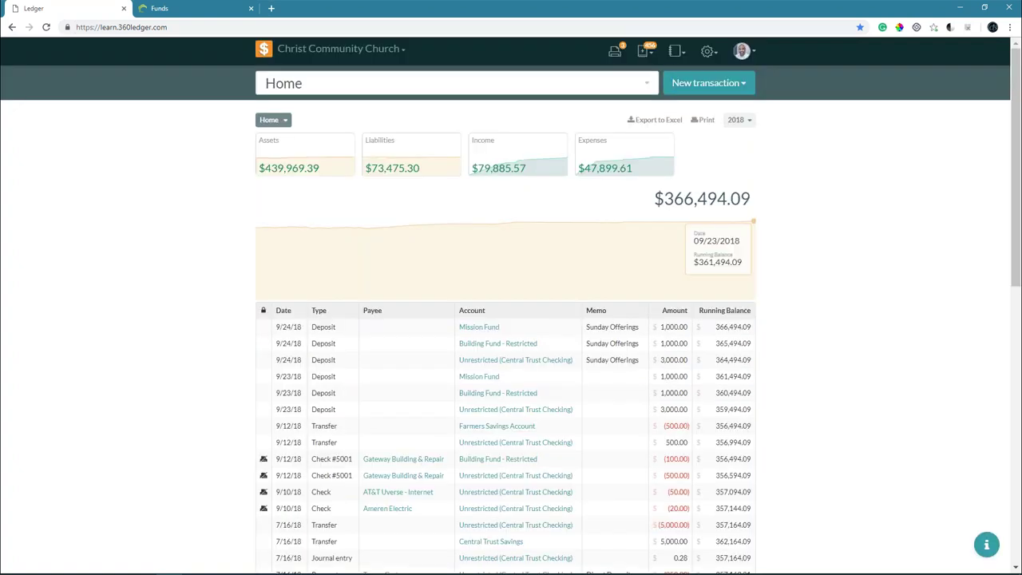
key("alt+Tab")
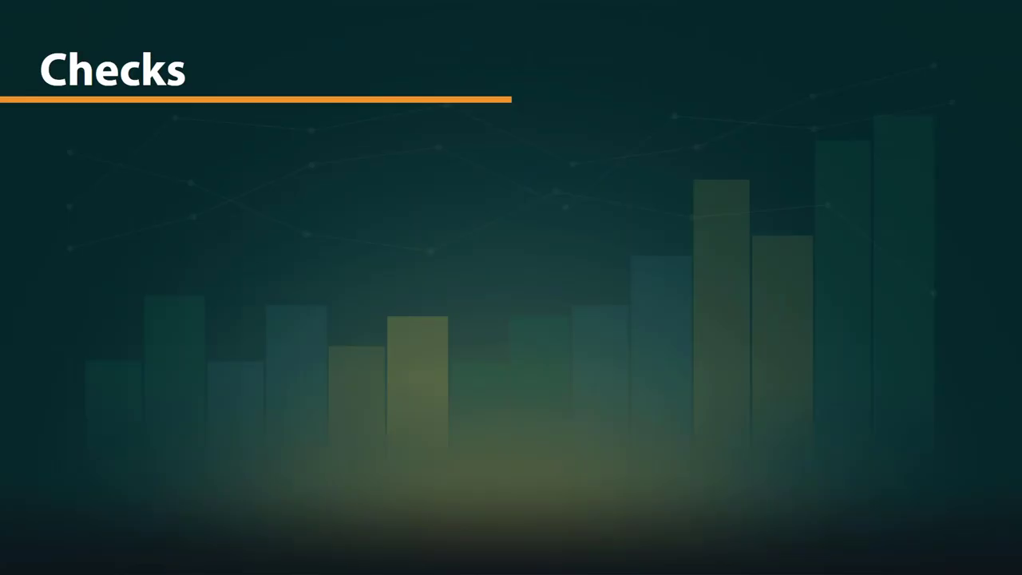
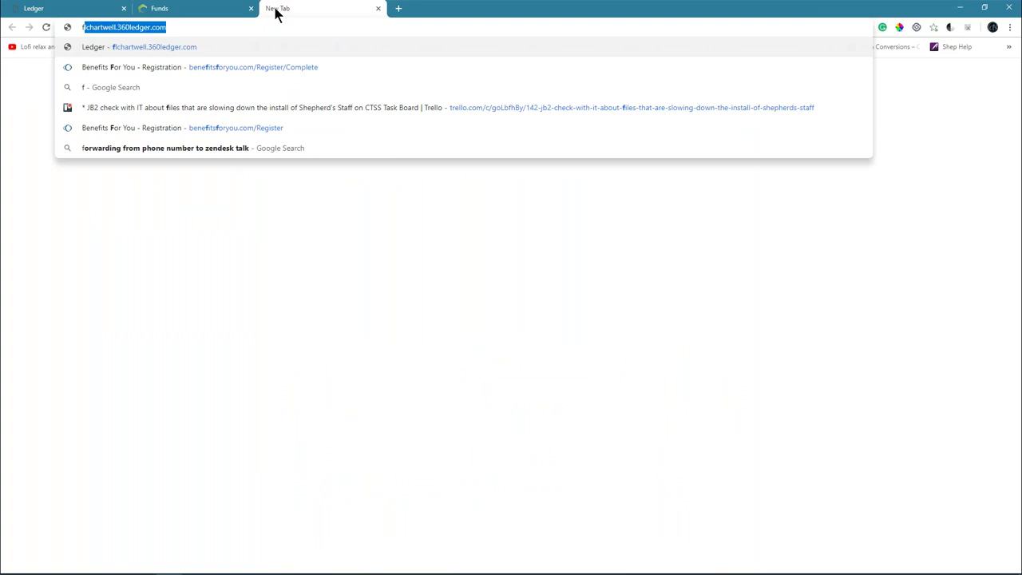
Step: Go to formsplusinc.com and look over the check styles offered in its Checks collection
type("ormsplusinc.com")
key("Return")
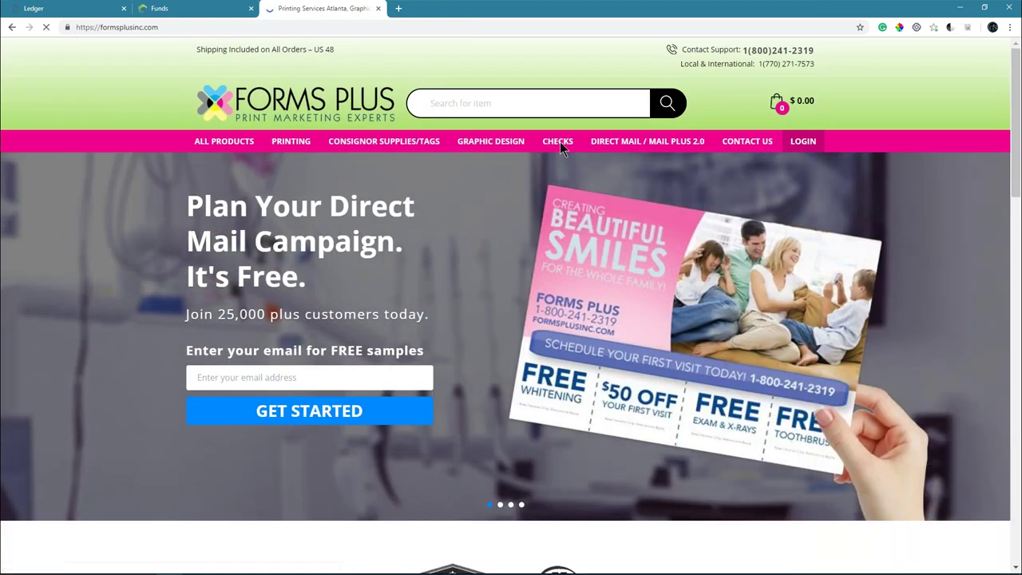
left_click(558, 140)
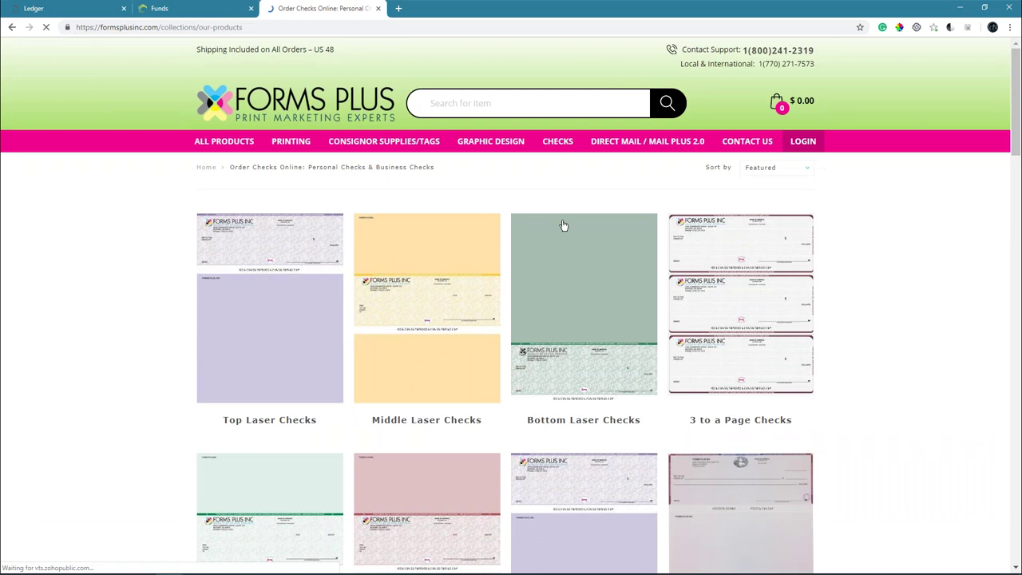
scroll(479, 283, "down", 3)
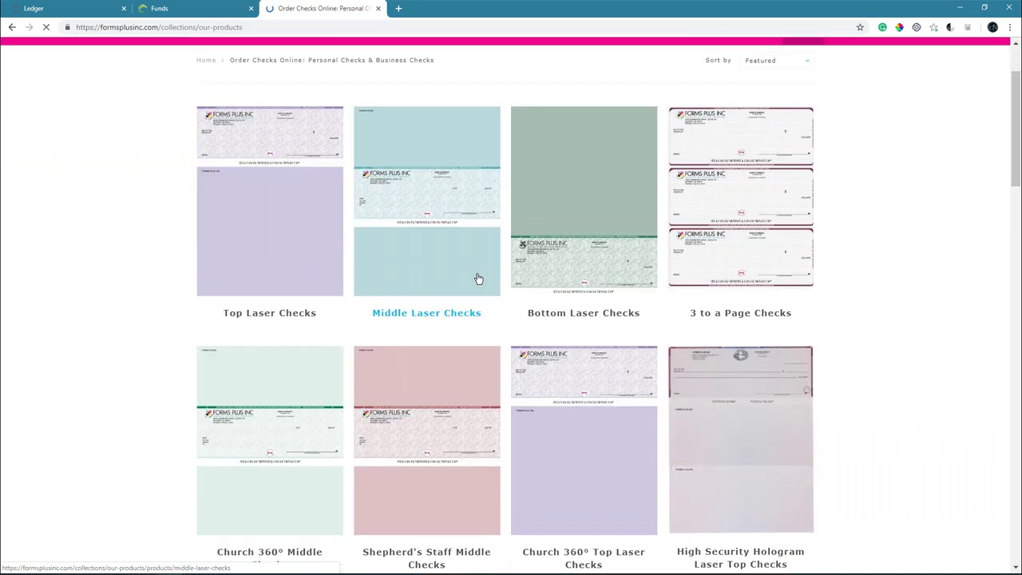
scroll(479, 280, "down", 1)
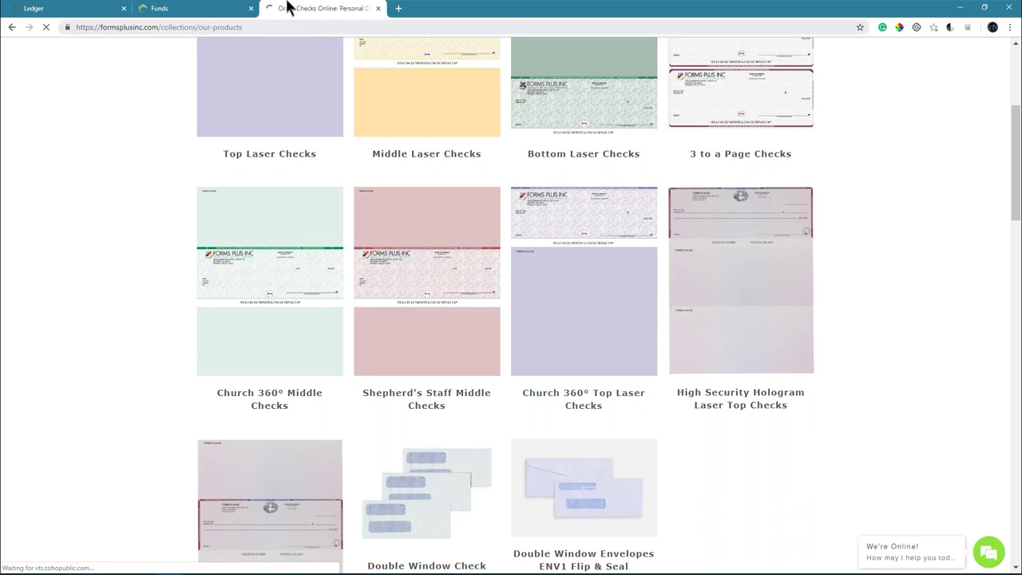
key("alt+Tab")
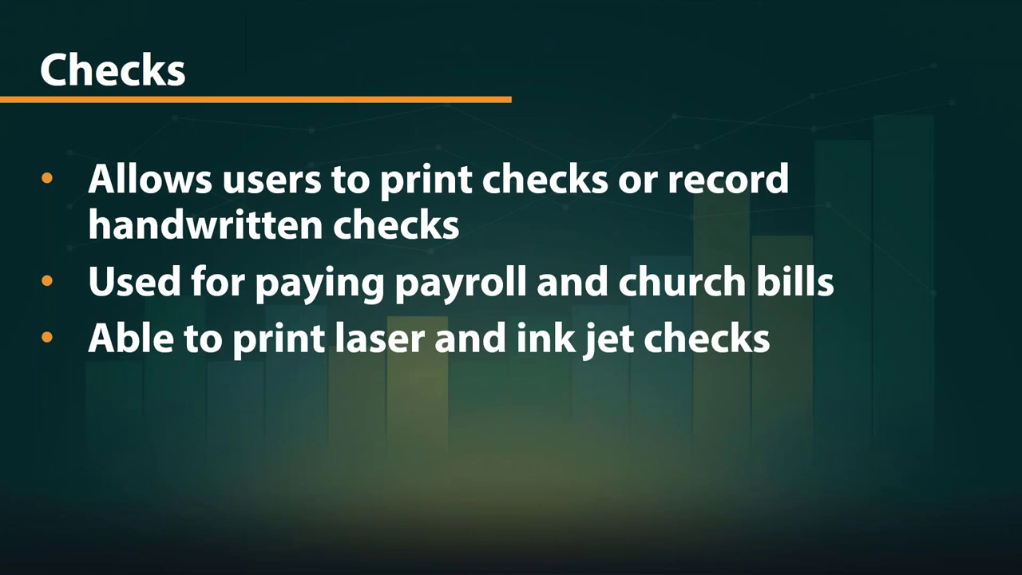
key("Right")
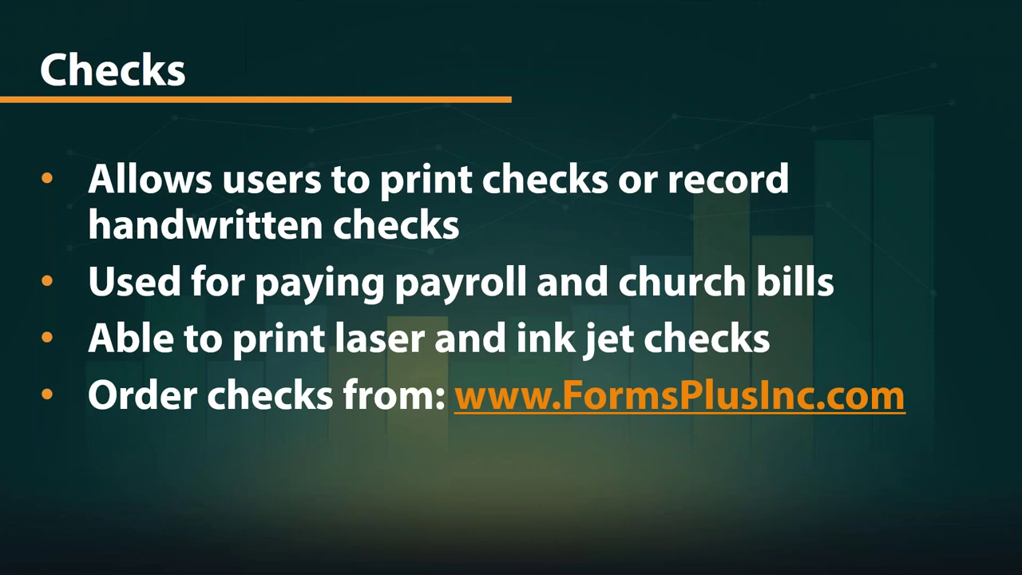
key("Right")
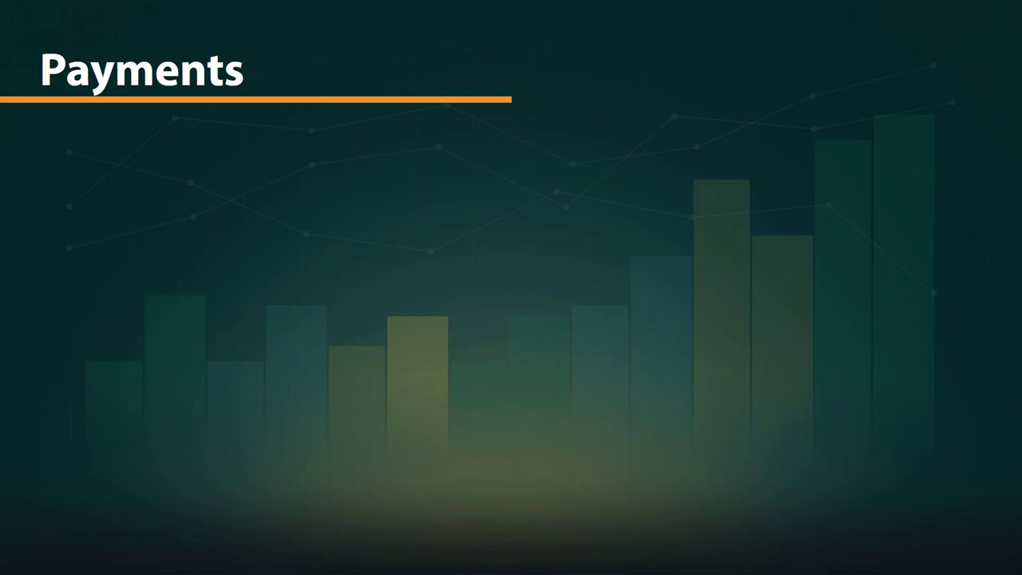
Step: Switch back from the slide presentation to the Ledger home page in the browser
key("alt+Tab")
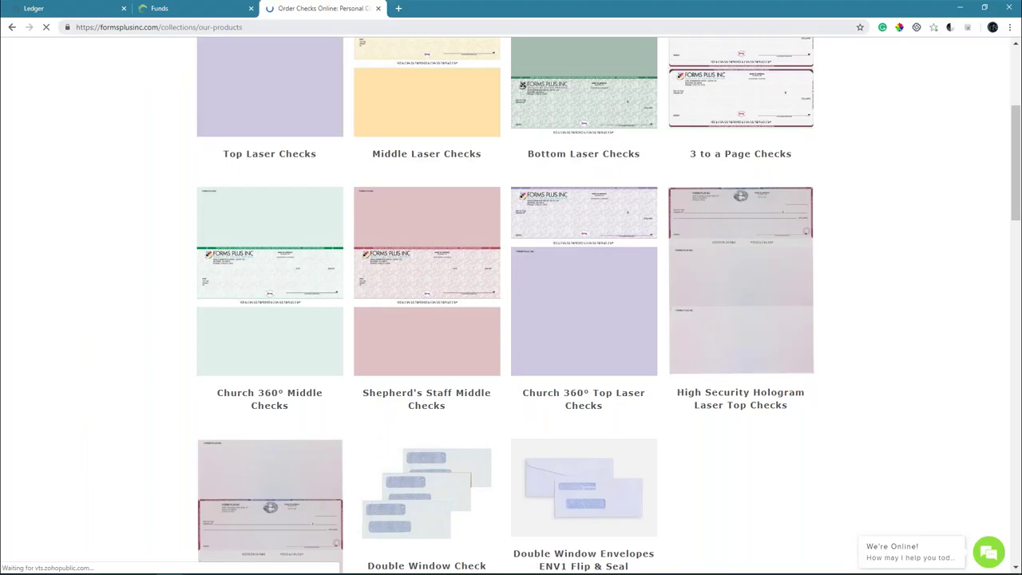
left_click(85, 9)
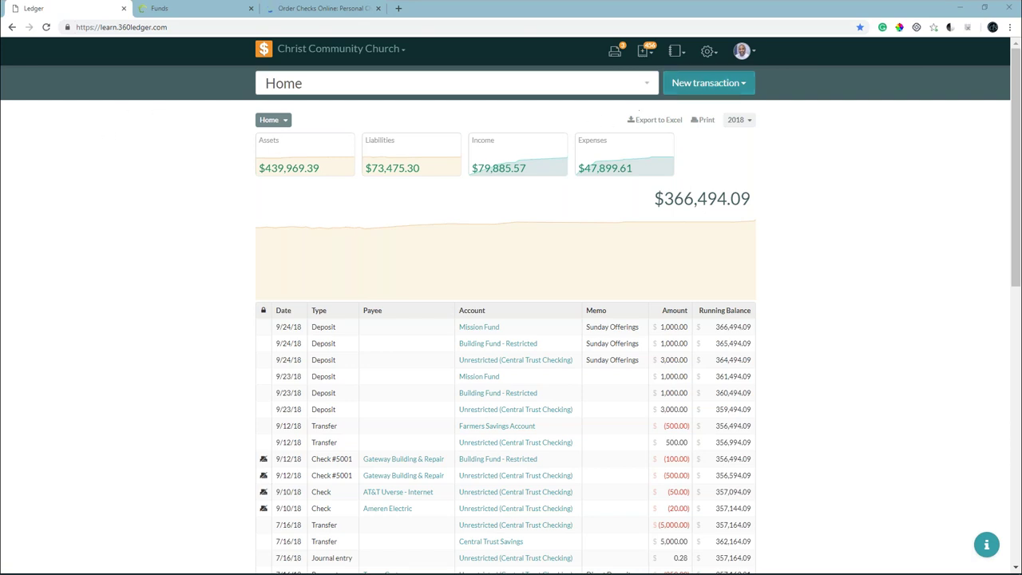
Step: Create a new check transaction with the memo "Snow Removal"
left_click(683, 86)
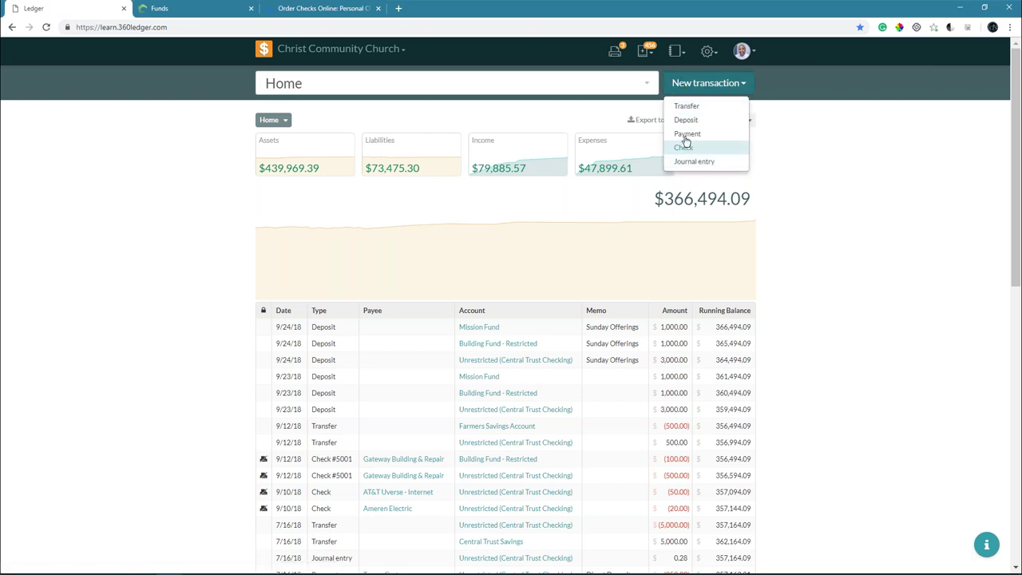
left_click(713, 151)
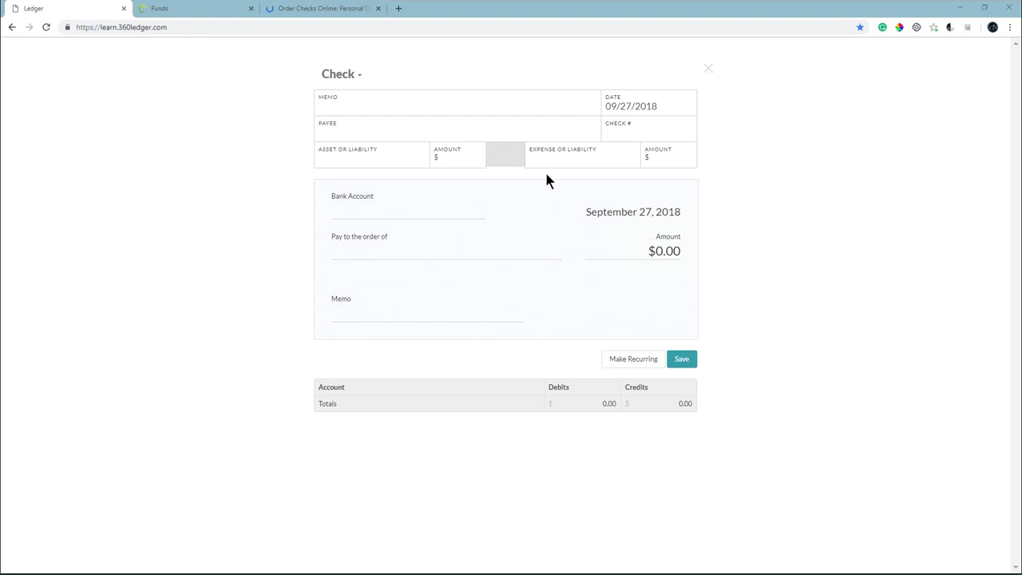
left_click(360, 109)
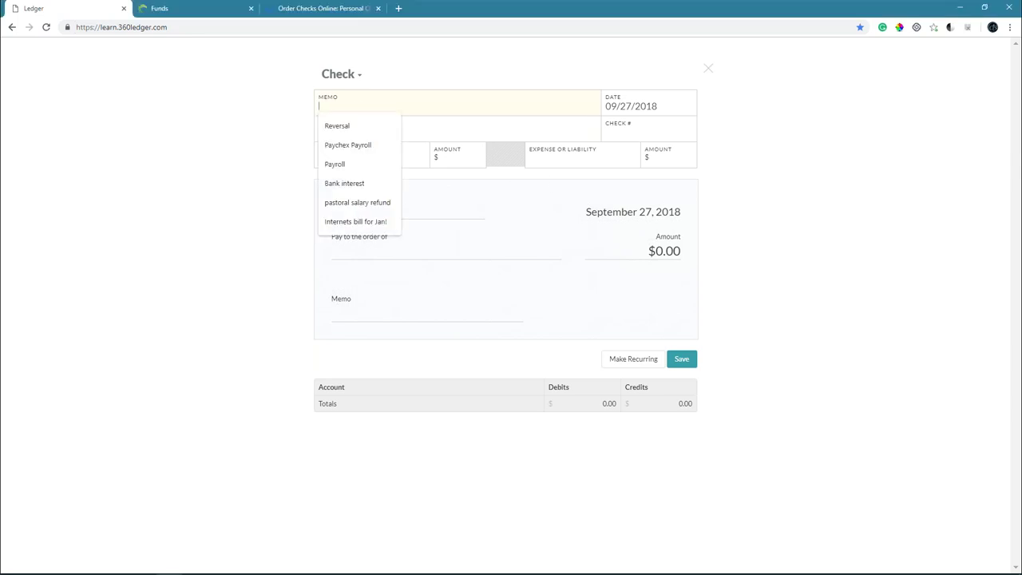
type("Snow")
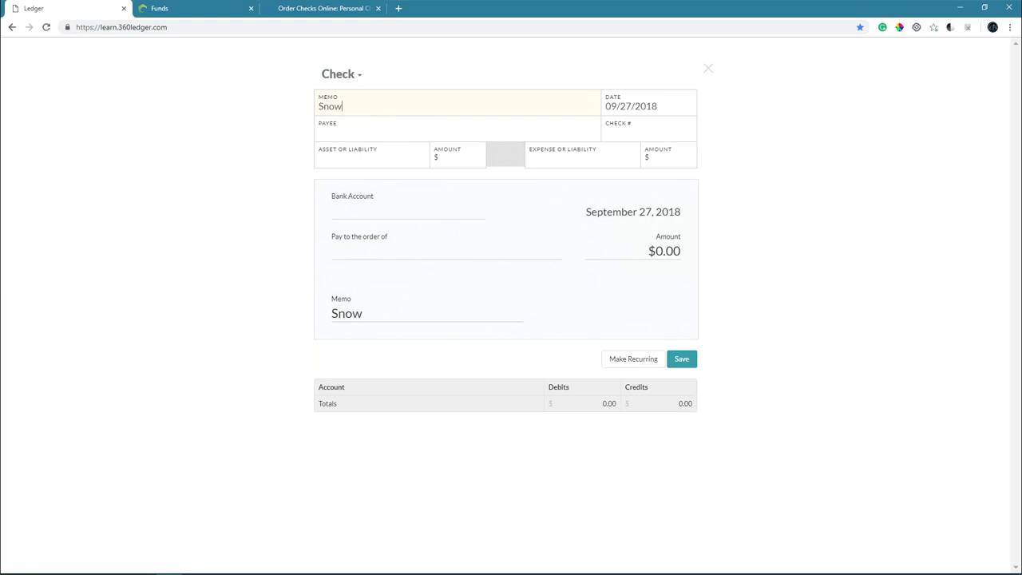
type(" Removal")
Step: Set the check's payee to Midwest Snow Management, LLC
left_click(382, 132)
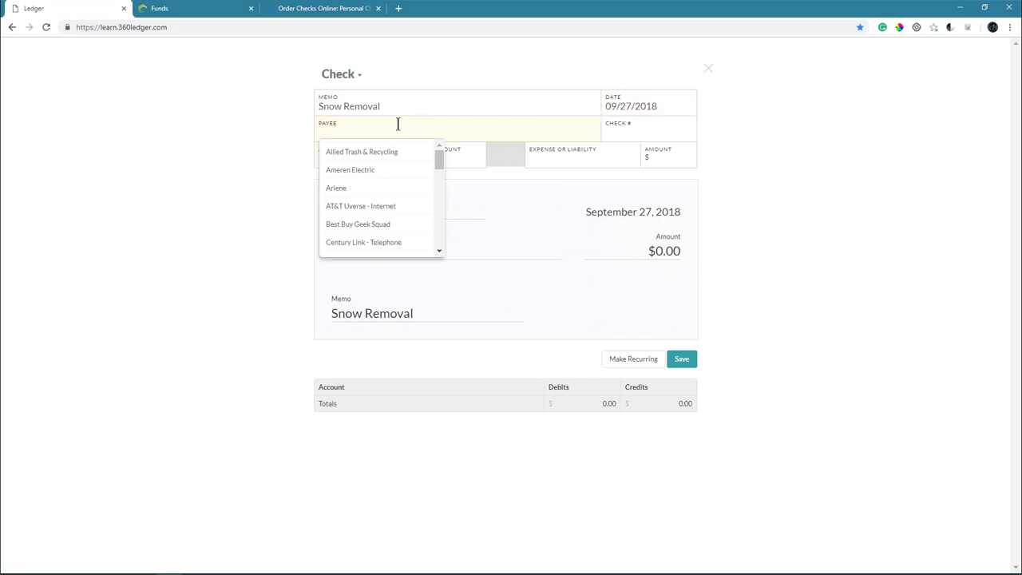
scroll(378, 185, "down", 5)
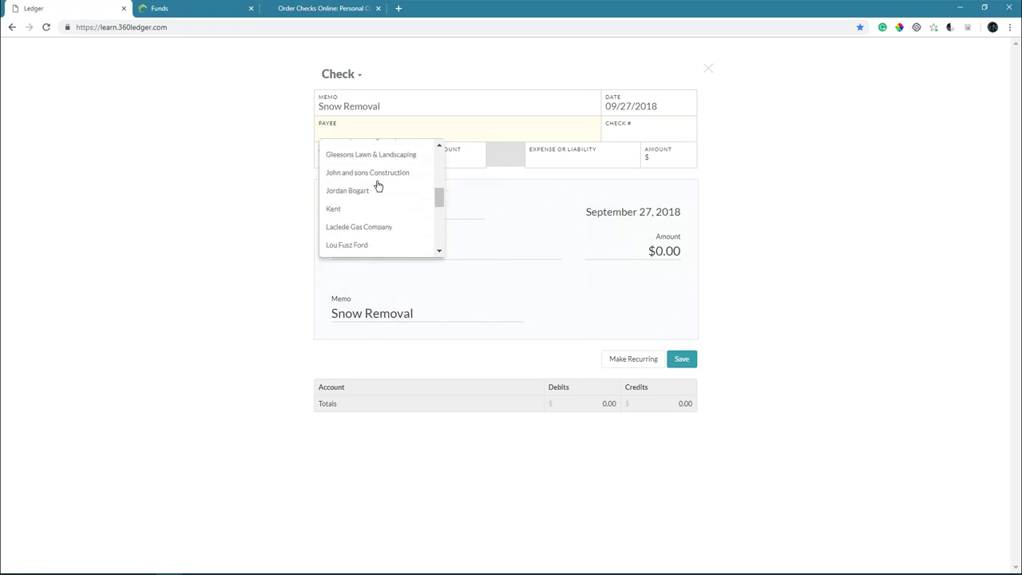
scroll(378, 184, "down", 1)
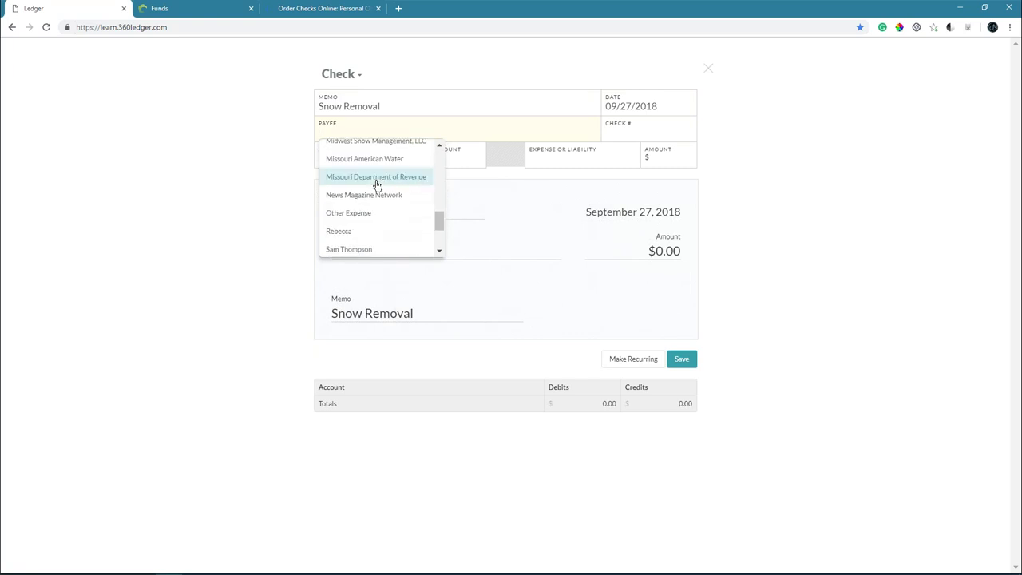
scroll(377, 185, "up", 1)
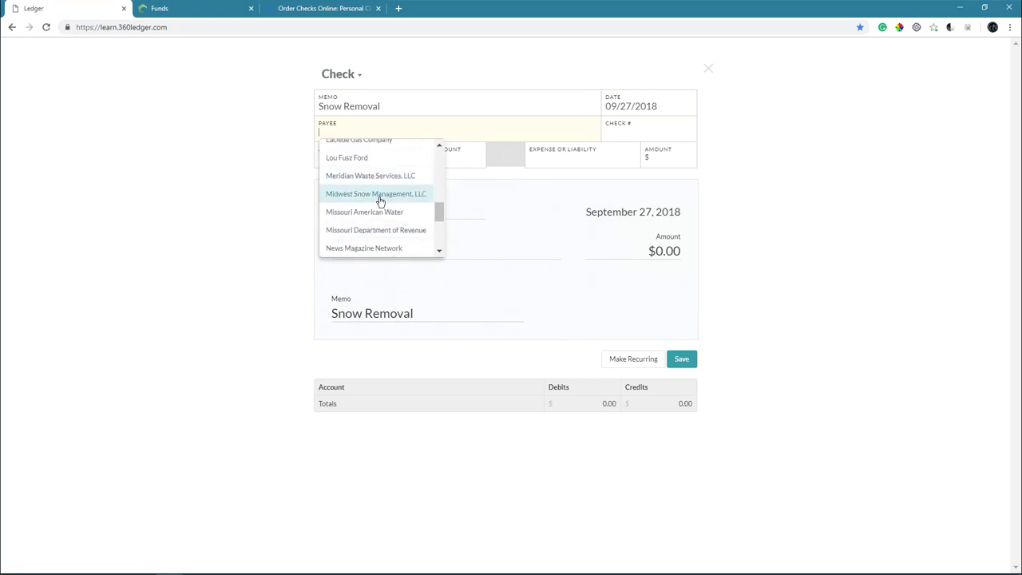
left_click(380, 194)
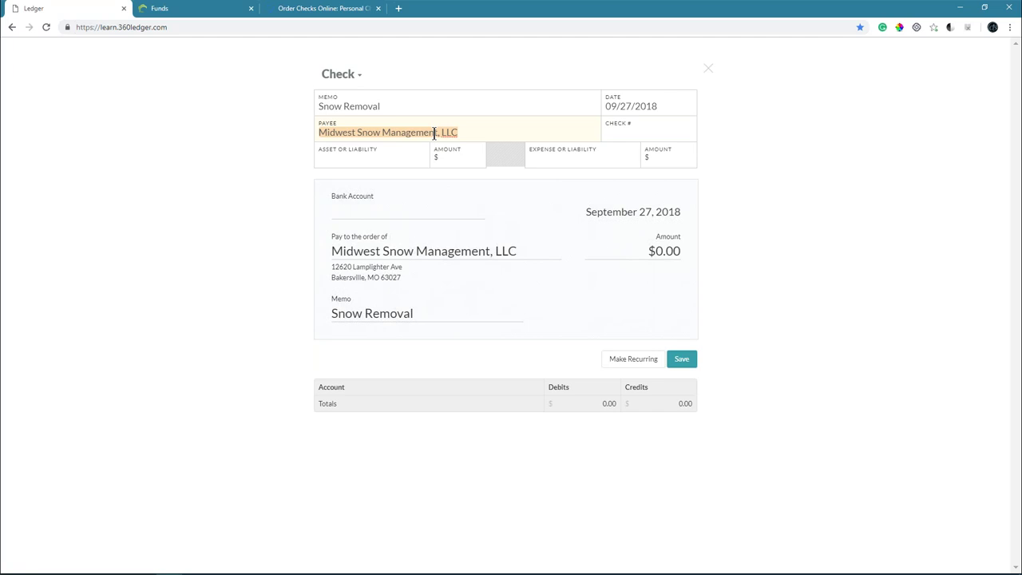
Step: Fund the check with 100.00 from Unrestricted (Central Trust Checking) and assign it to the Snow Removal expense account
left_click(394, 159)
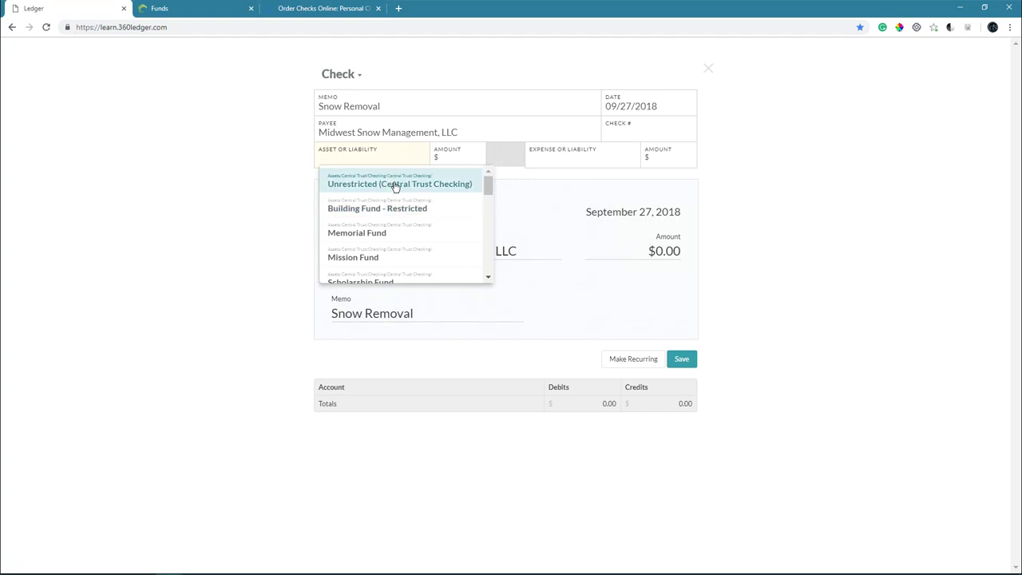
left_click(395, 185)
left_click(441, 162)
type("100.00")
left_click(544, 153)
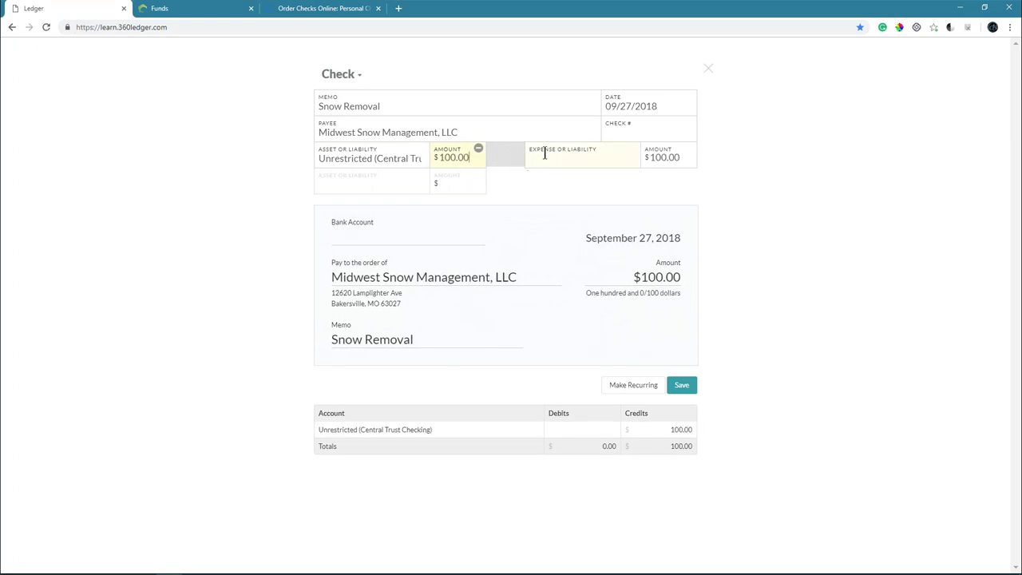
type("sno")
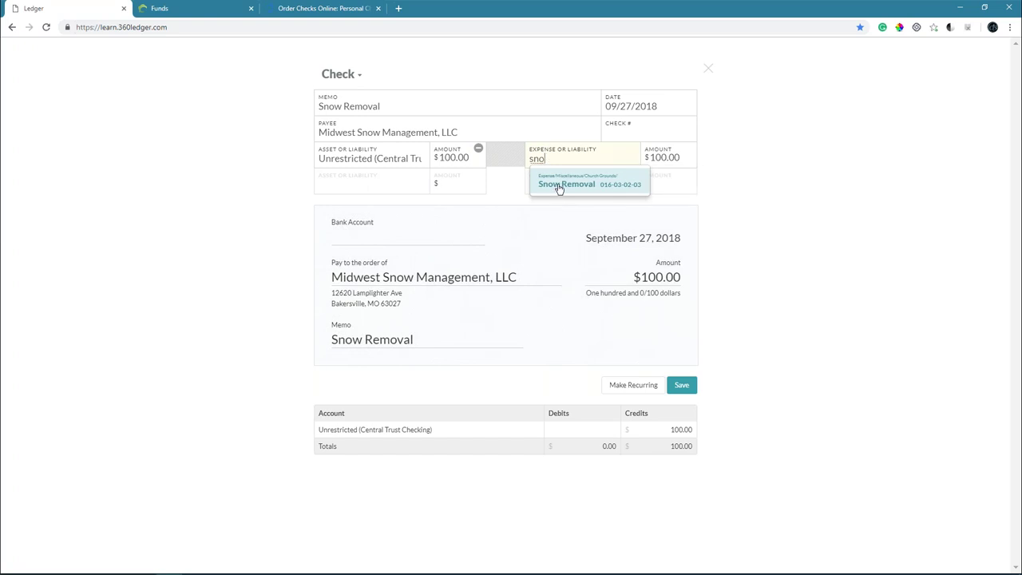
left_click(559, 185)
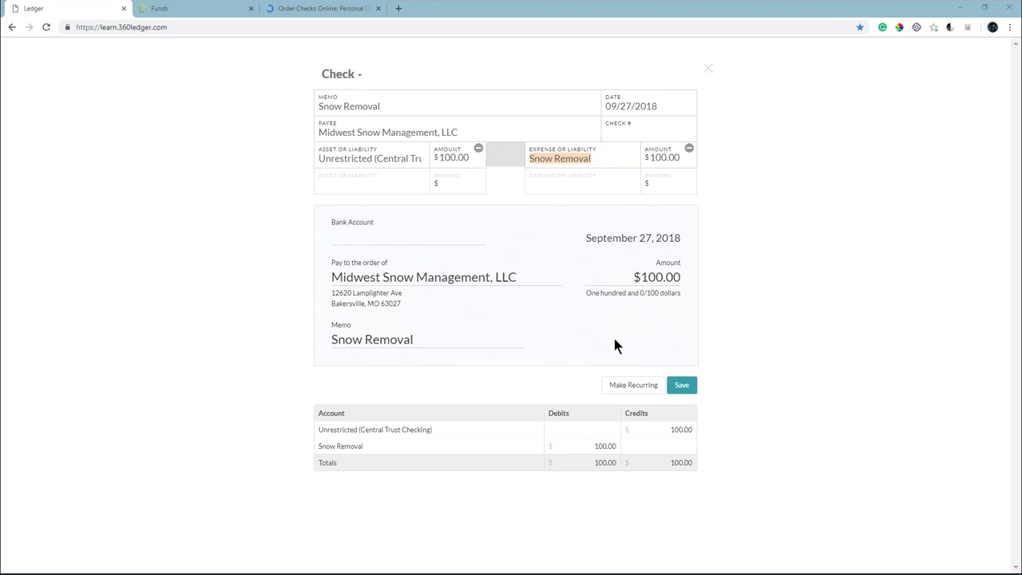
Step: Save the snow removal check and open the print queue
left_click(682, 387)
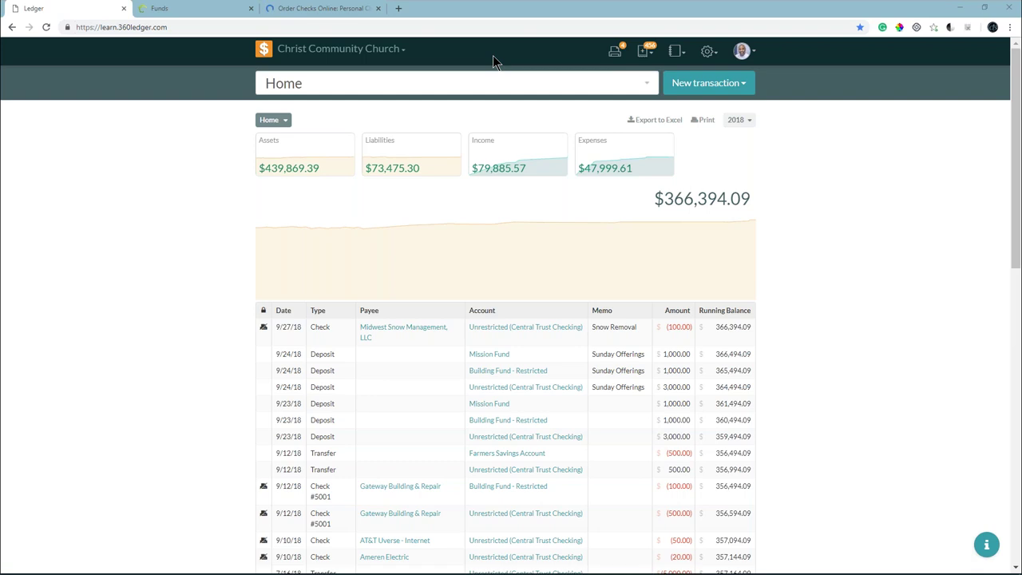
left_click(614, 55)
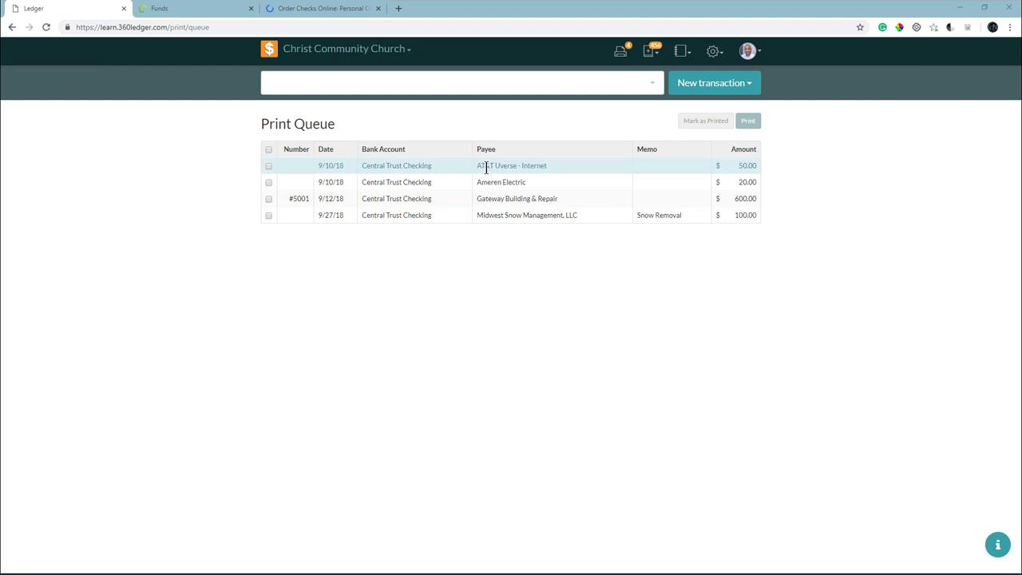
Step: Create another new check transaction with the memo "Salary for August"
left_click(699, 86)
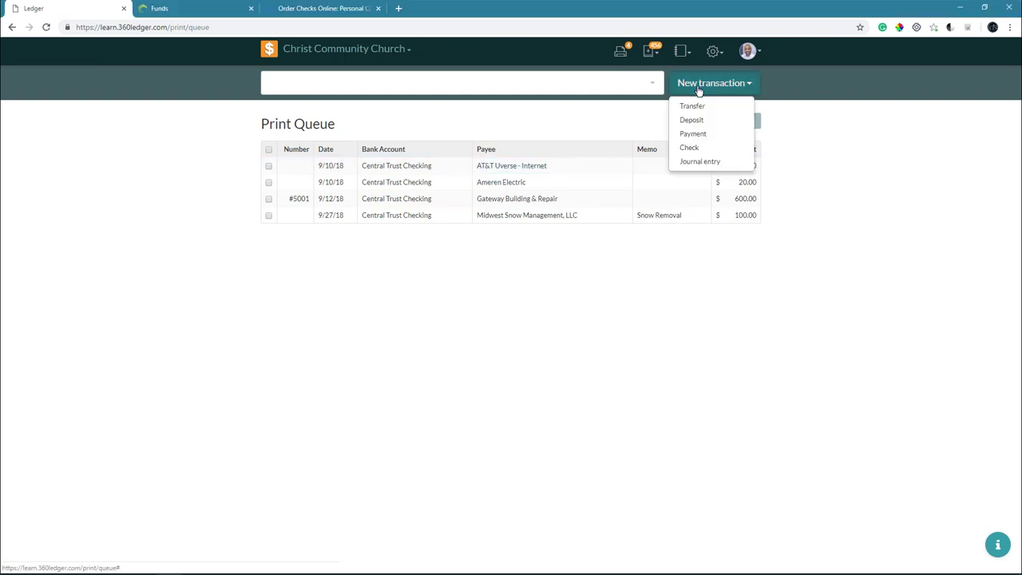
left_click(697, 148)
left_click(399, 111)
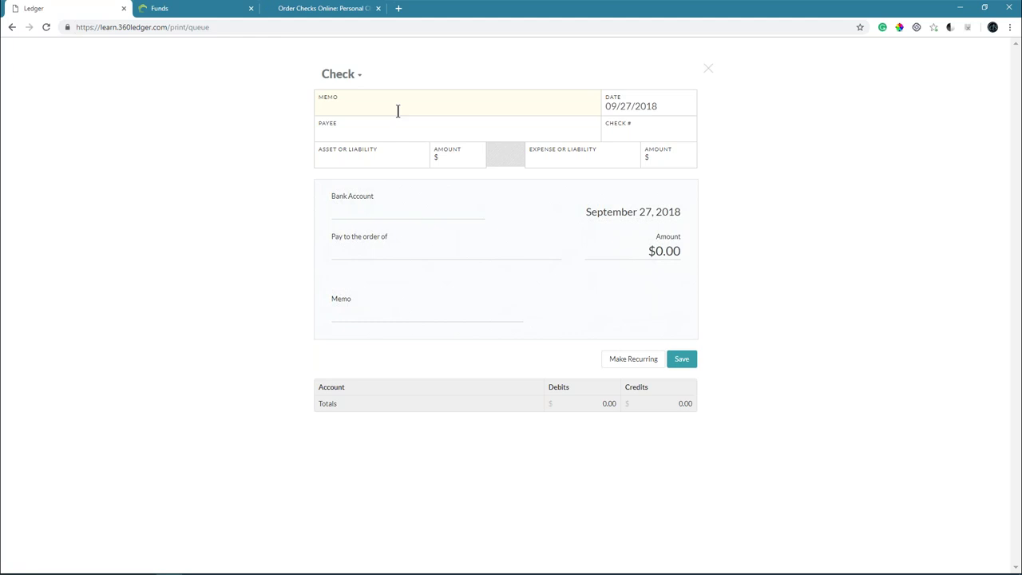
left_click(398, 111)
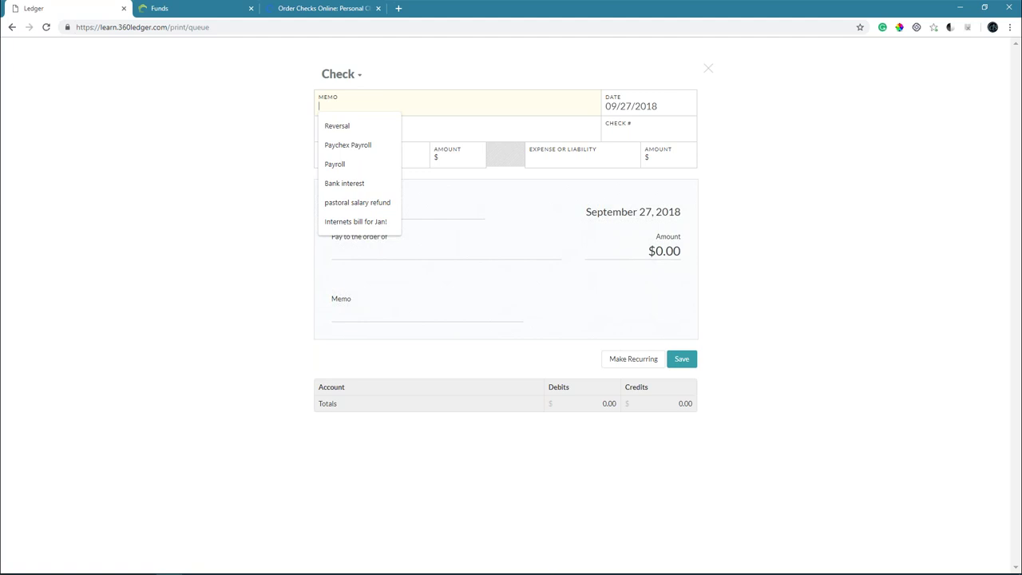
type("Salary for ")
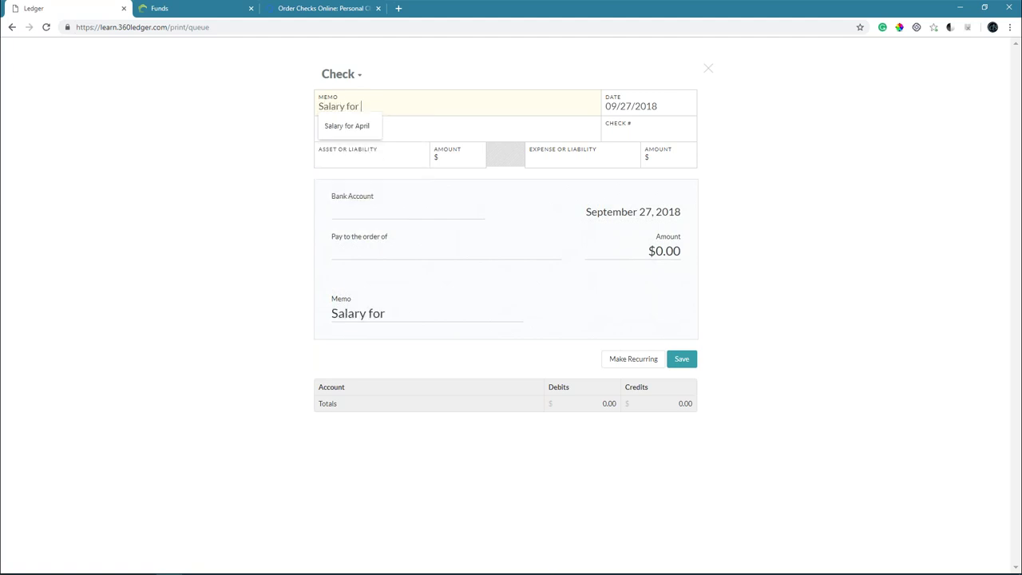
type("Se")
key("BackSpace")
key("BackSpace")
type("Au")
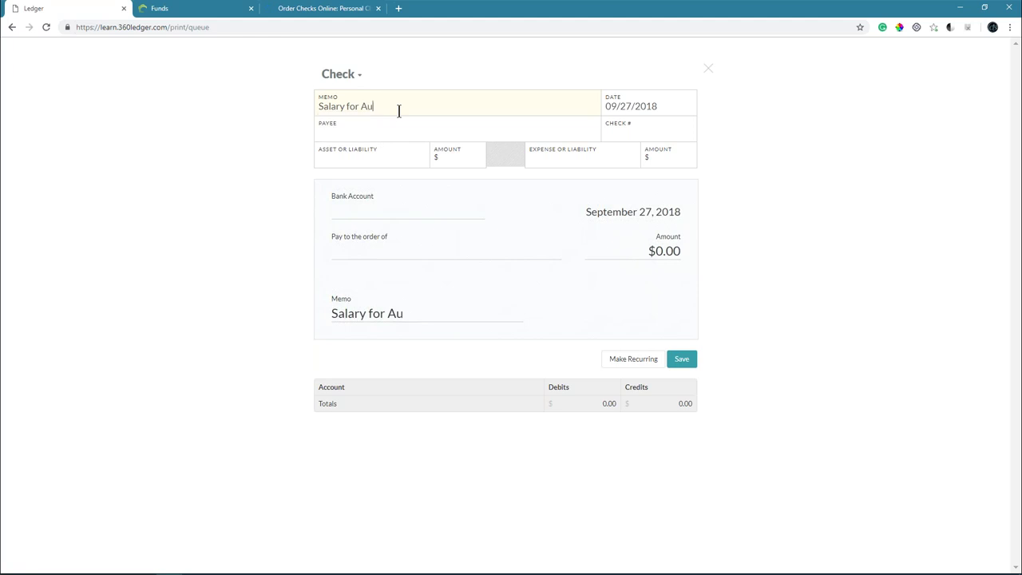
type("gust")
Step: Set the salary check's payee to the employee, choosing the entry with the full name
left_click(398, 134)
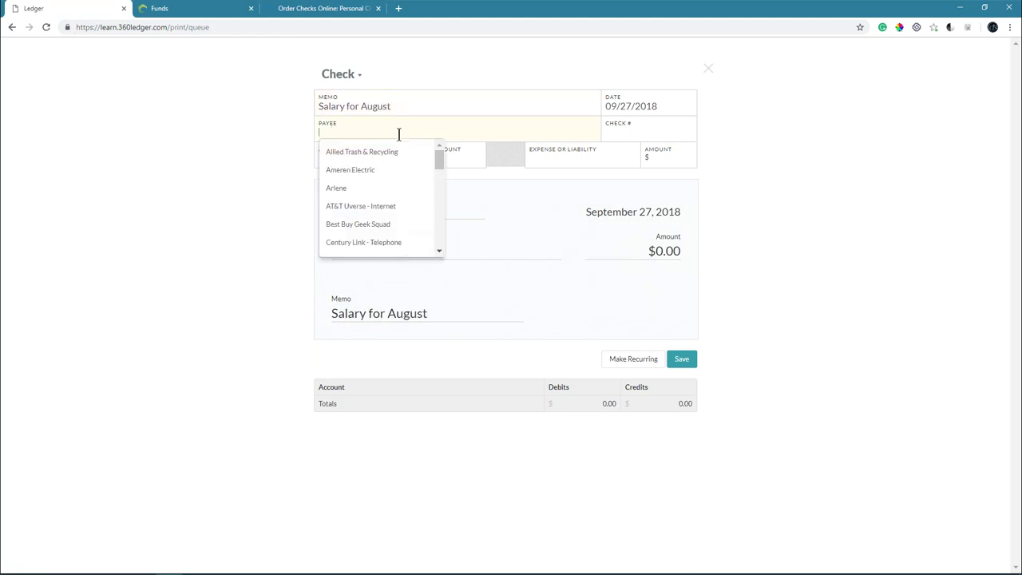
type("De")
key("Down")
key("Down")
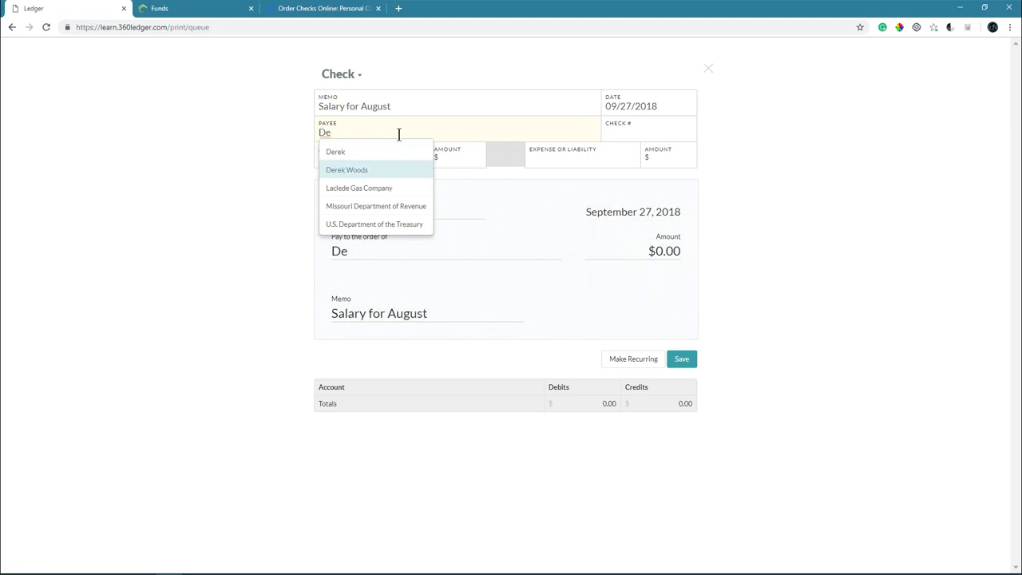
key("Return")
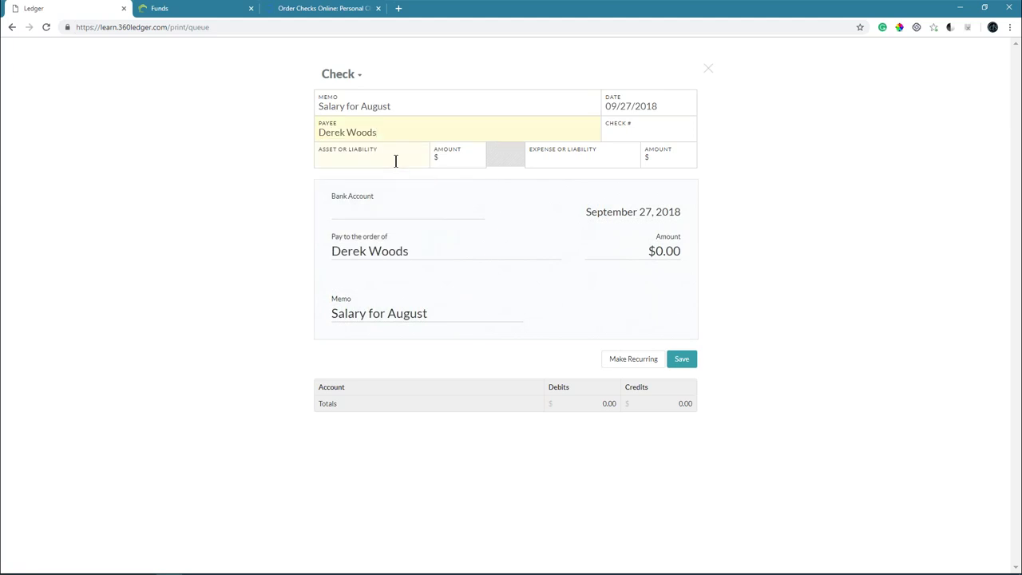
Step: Set the salary check's first source line to Unrestricted (Central Trust Checking) and add a Federal Income Tax liability line
left_click(395, 161)
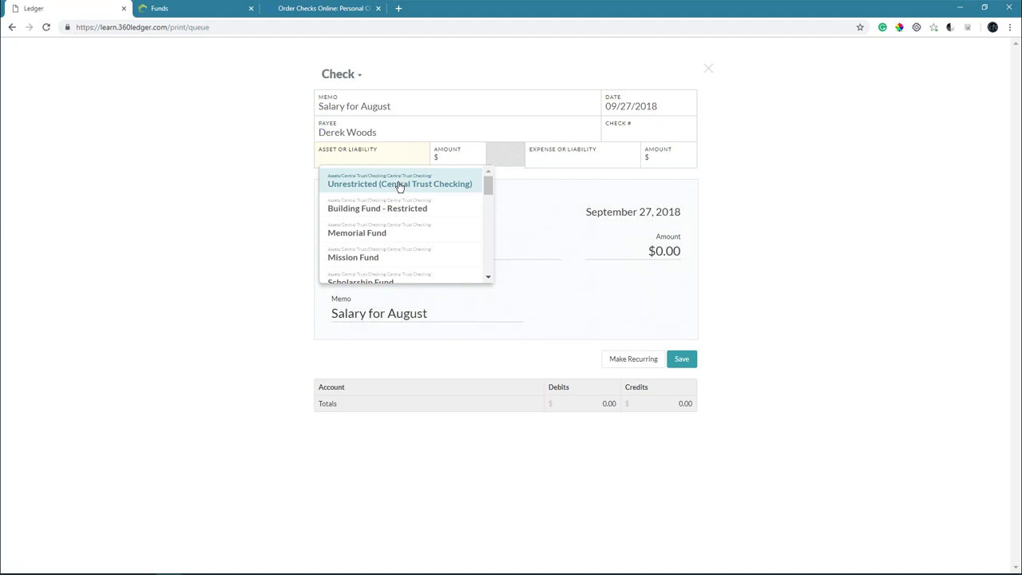
left_click(400, 186)
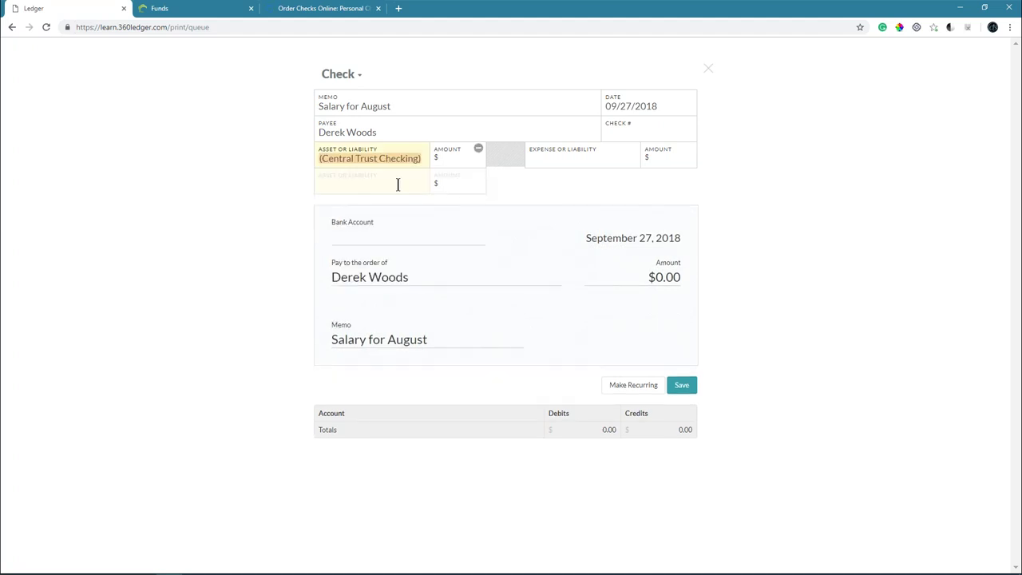
left_click(398, 185)
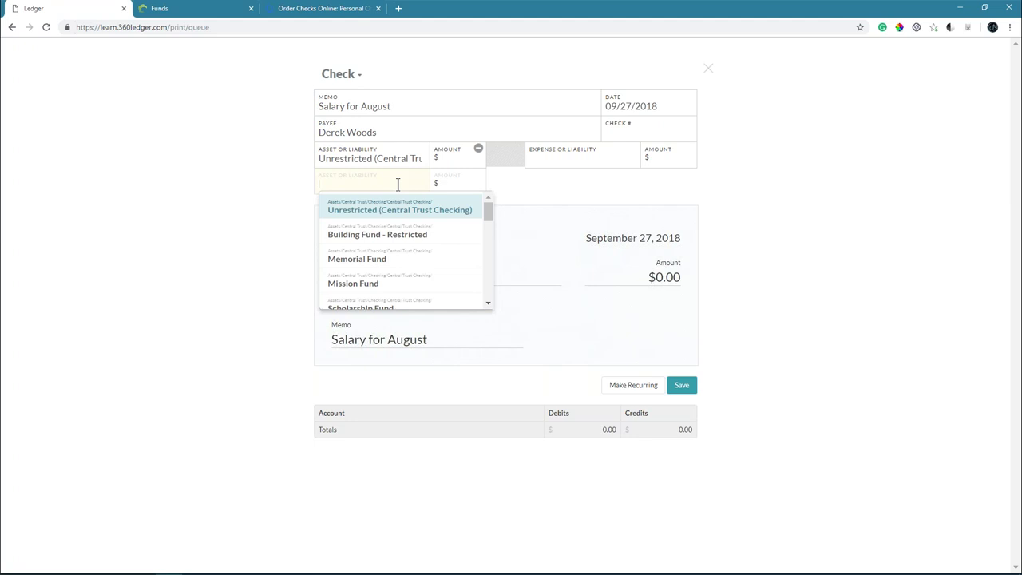
type("fed")
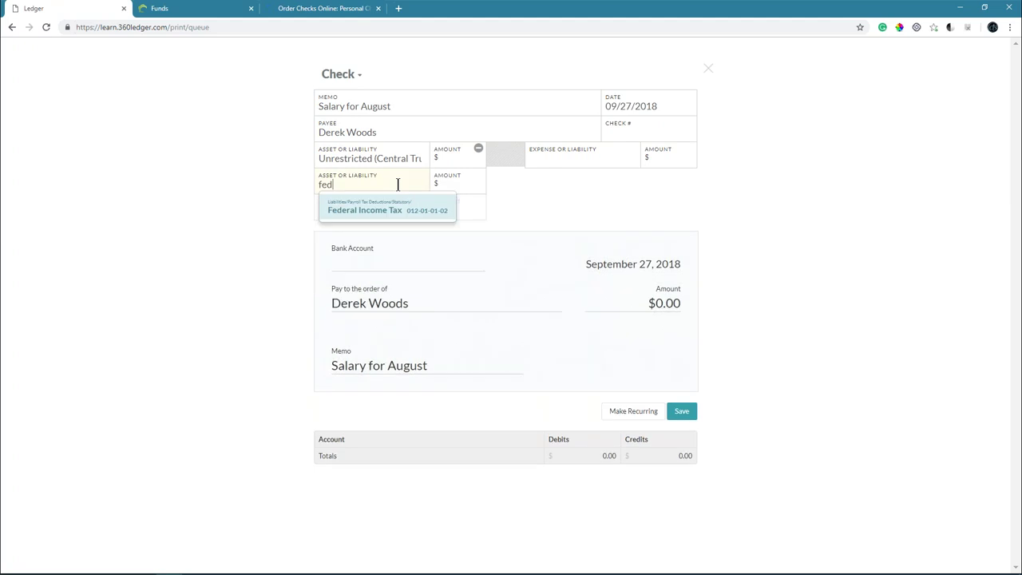
key("Return")
key("Tab")
key("Tab")
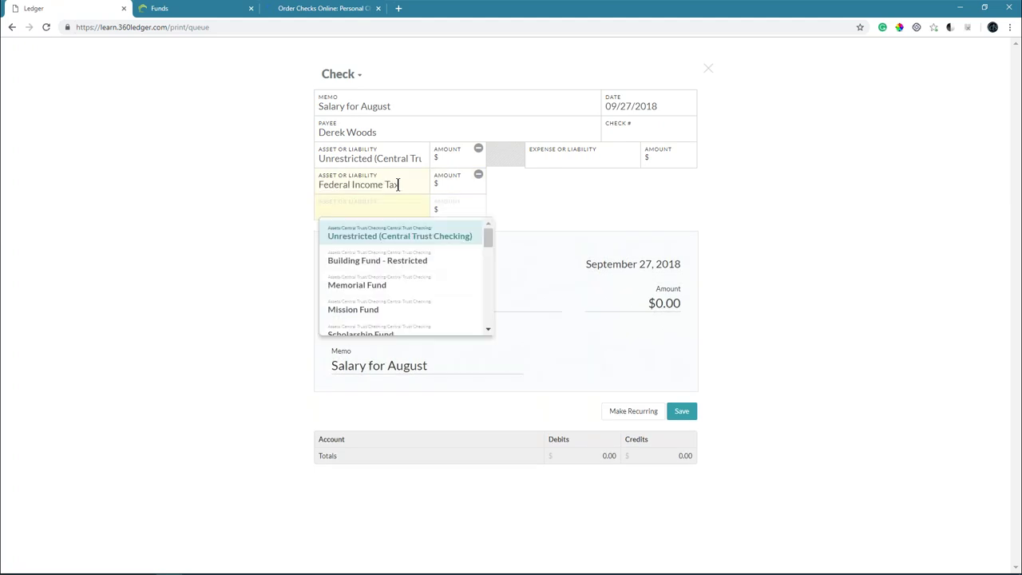
Step: Add liability lines for State Income Tax, Social Security Tax and Medicare Tax to the salary check
type("stat")
key("Tab")
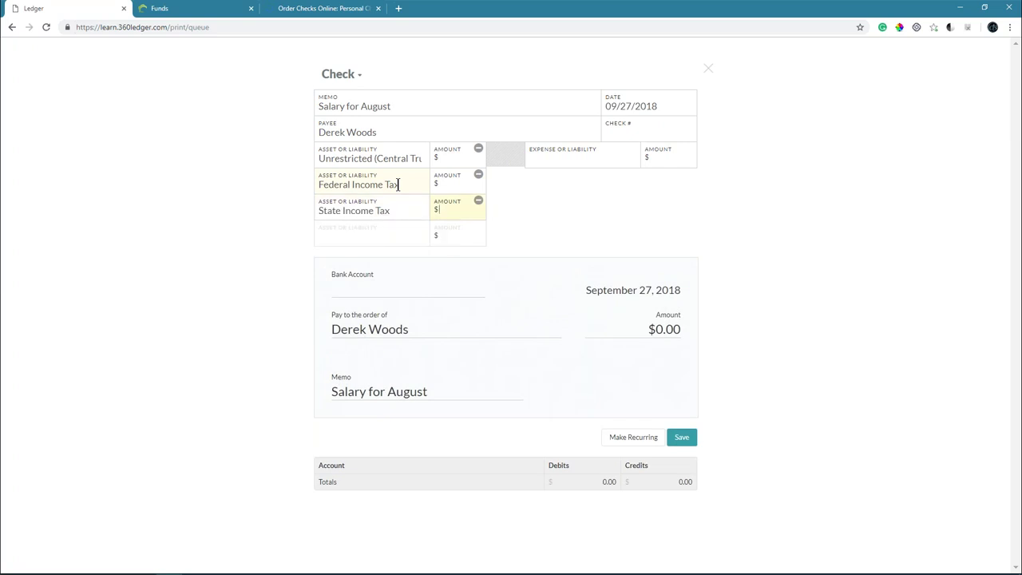
key("Tab")
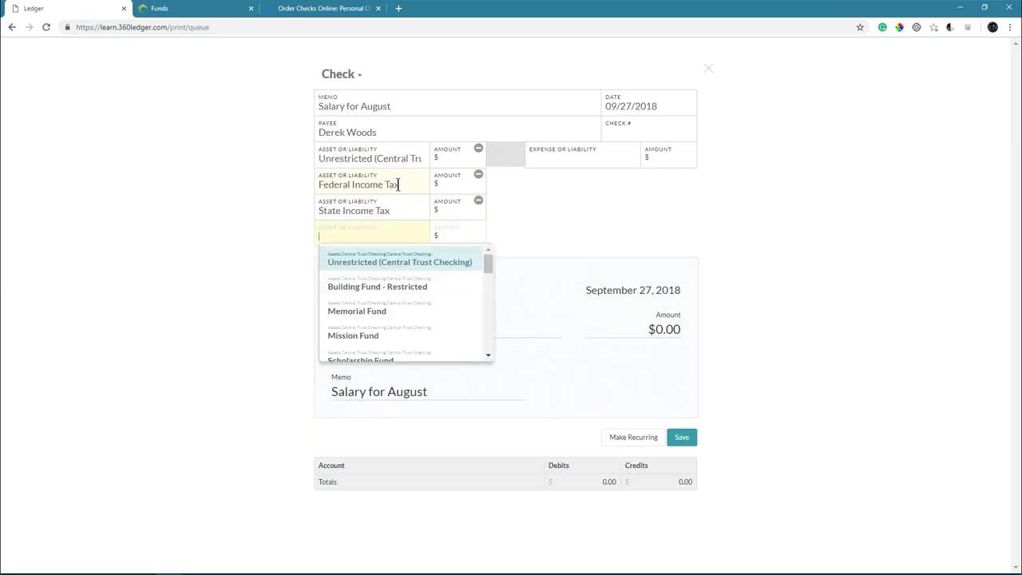
type("socia")
key("Tab")
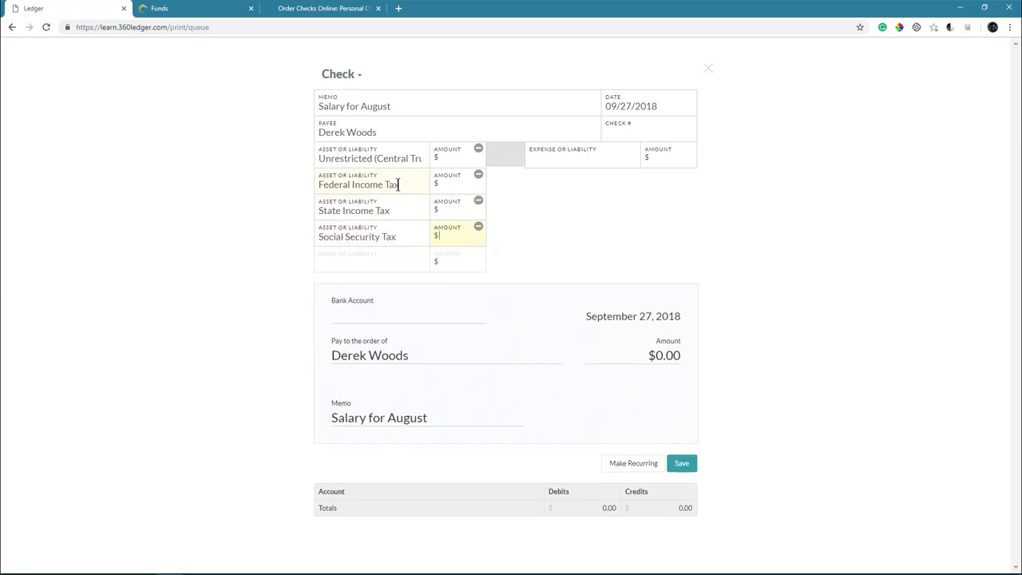
key("Tab")
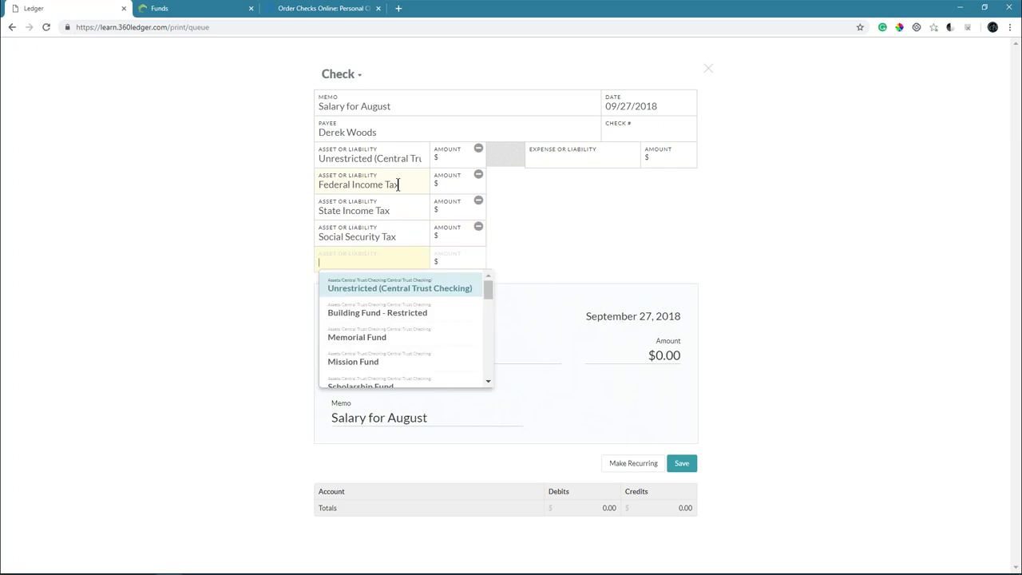
type("medi")
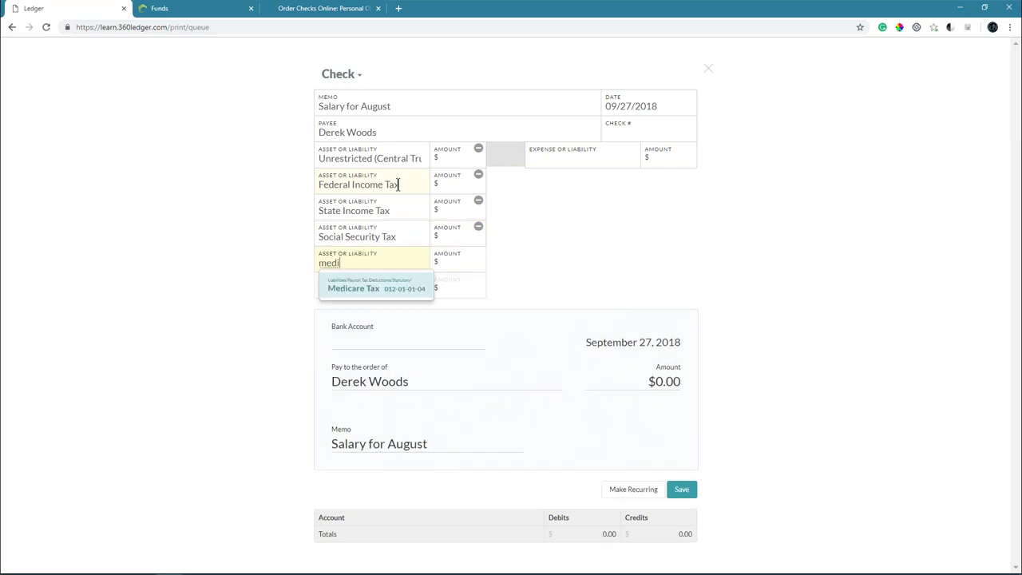
key("Return")
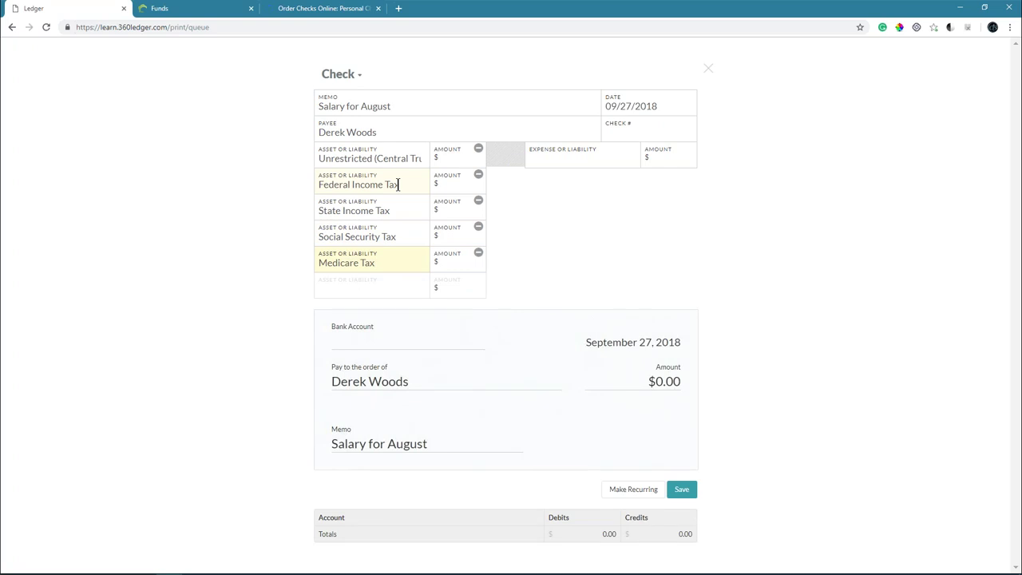
Step: Set the Federal Income Tax line's amount to 95.10
left_click(450, 184)
left_click(451, 184)
type("95.10")
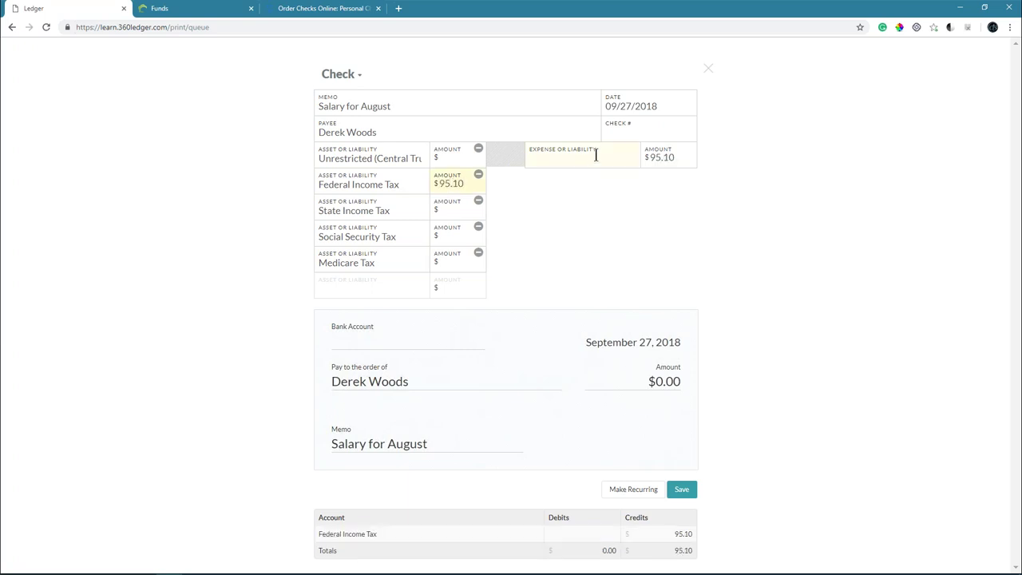
Step: Set the salary check's State Income Tax to 22, Social Security Tax to 51.67 and Medicare Tax to 12.08
left_click(443, 209)
type("22")
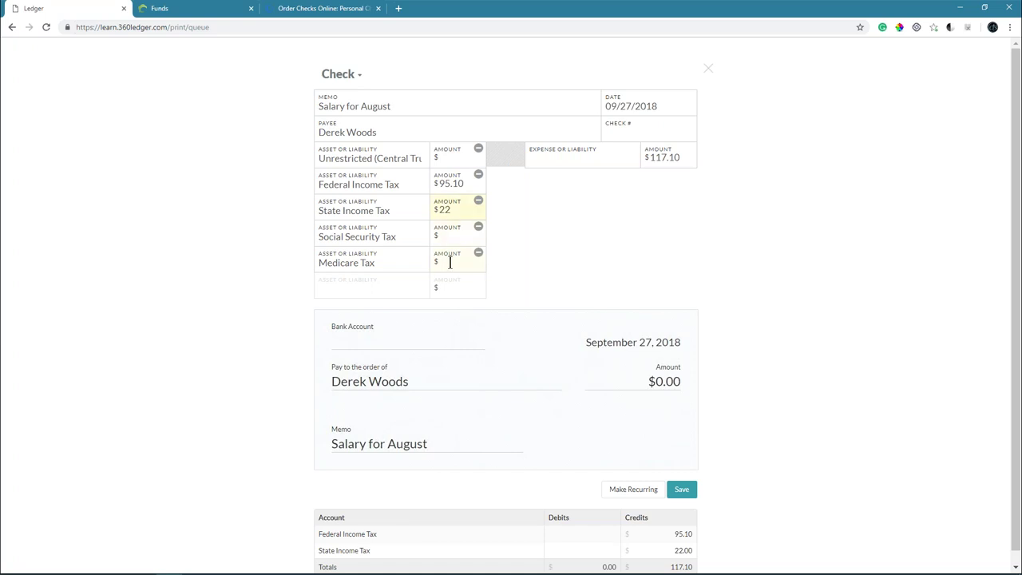
left_click(456, 240)
type("51.67")
left_click(451, 260)
type("12.08")
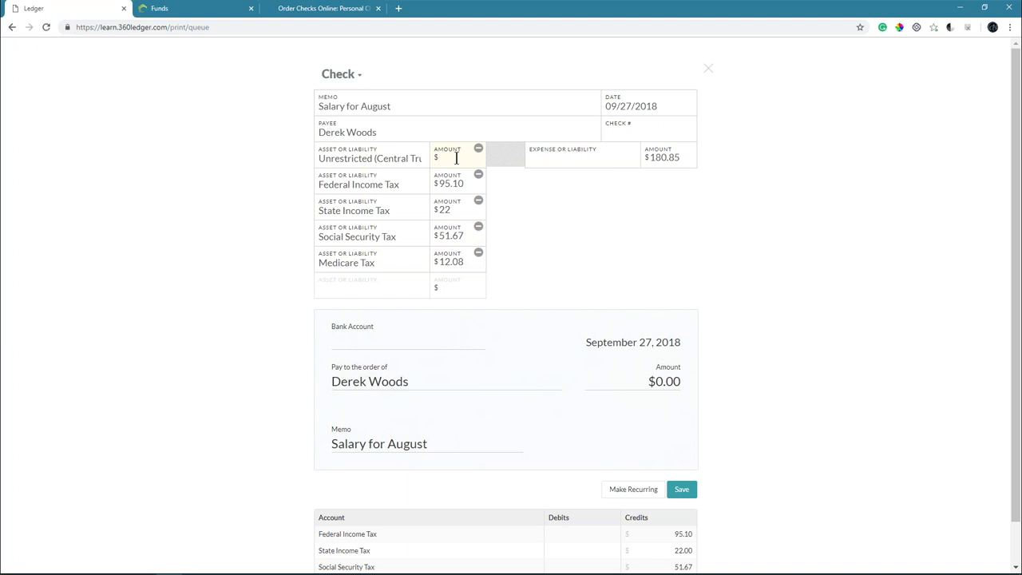
Step: Set the Unrestricted (Central Trust Checking) line's amount to 652.48 and assign the expense side to Staff Salary
type("652.48")
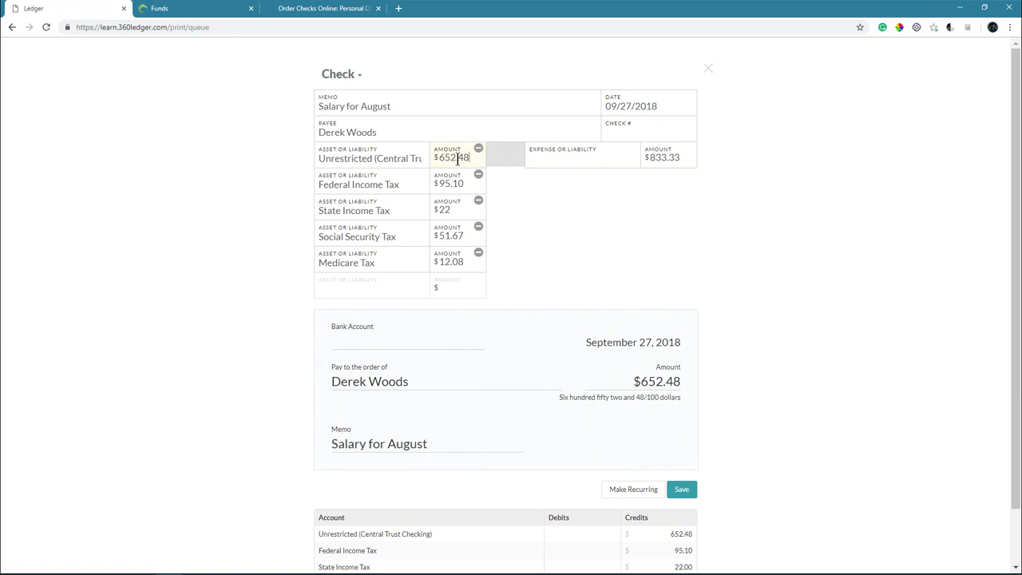
left_click(546, 161)
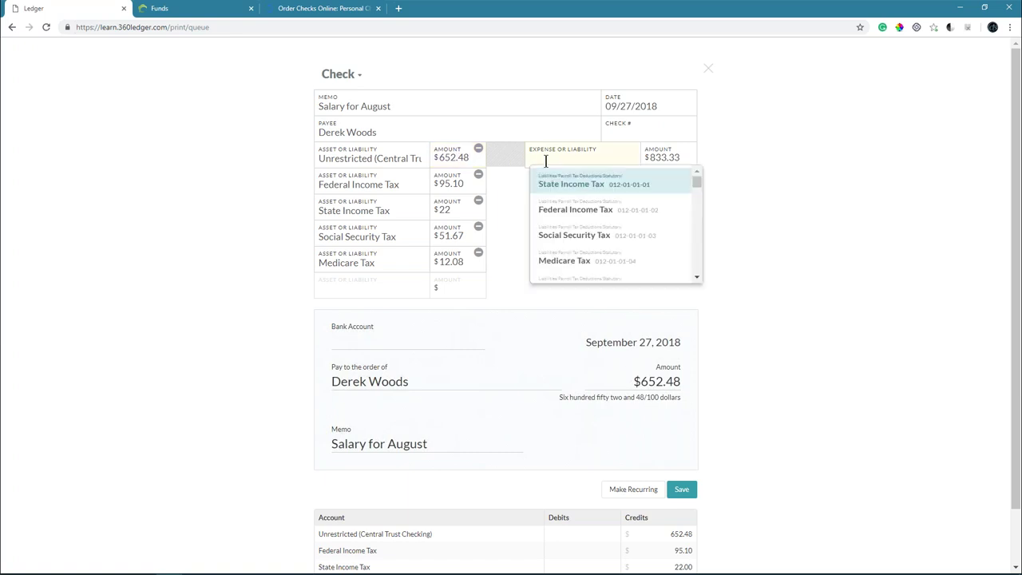
type("sa")
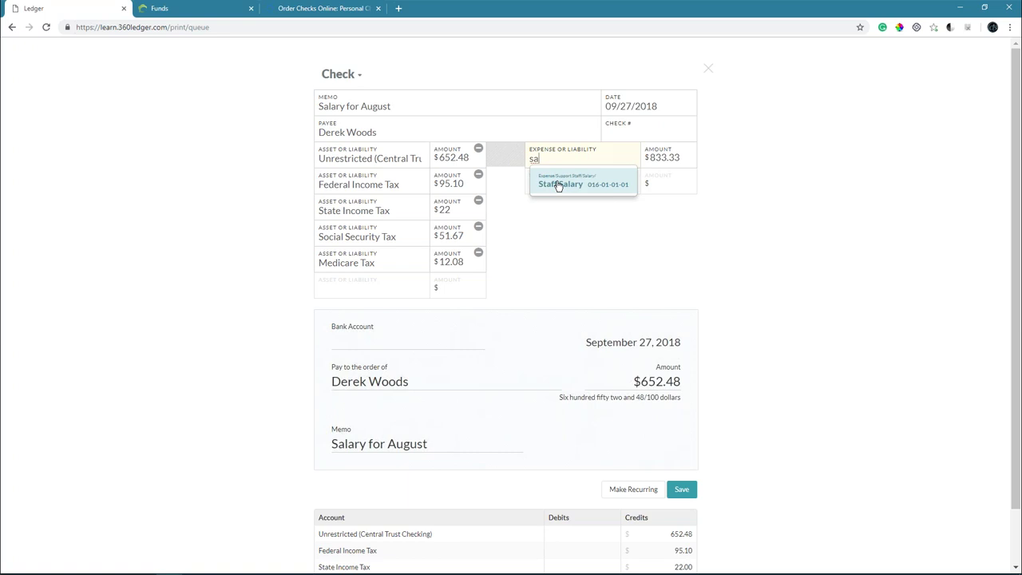
left_click(558, 184)
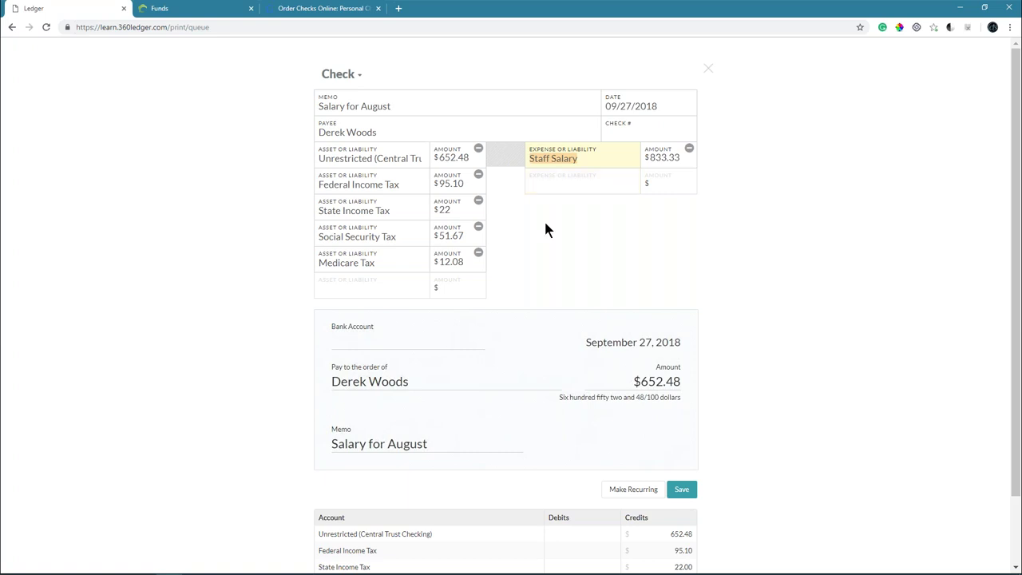
Step: Date the August salary check 09/21/2018 and save it
scroll(543, 232, "down", 2)
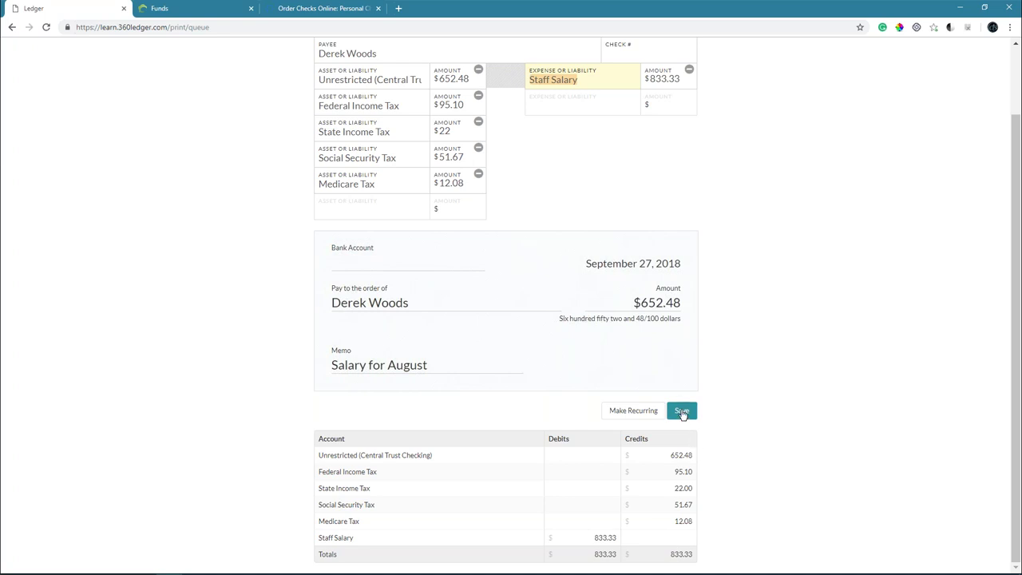
scroll(662, 377, "up", 1)
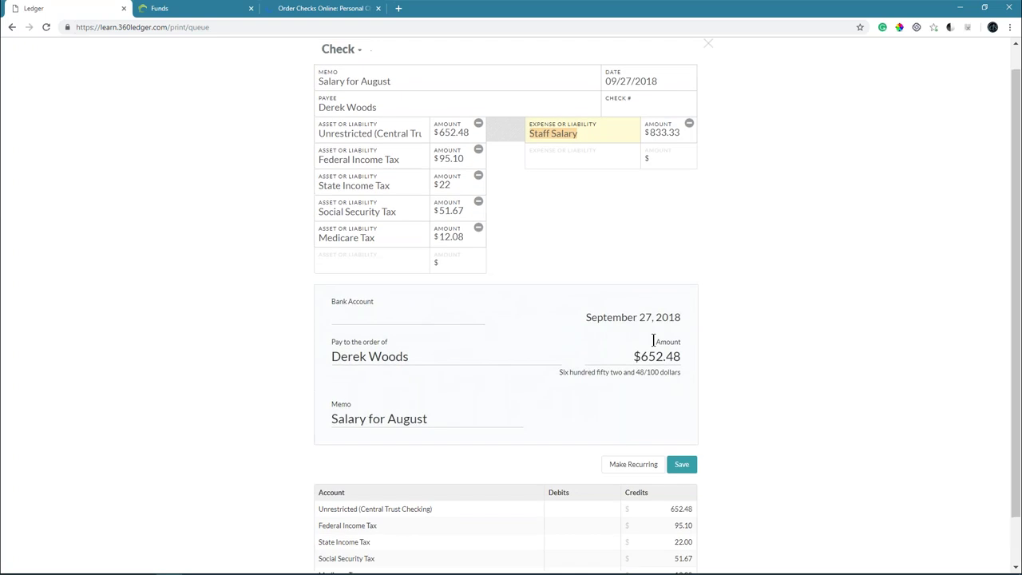
left_click(638, 108)
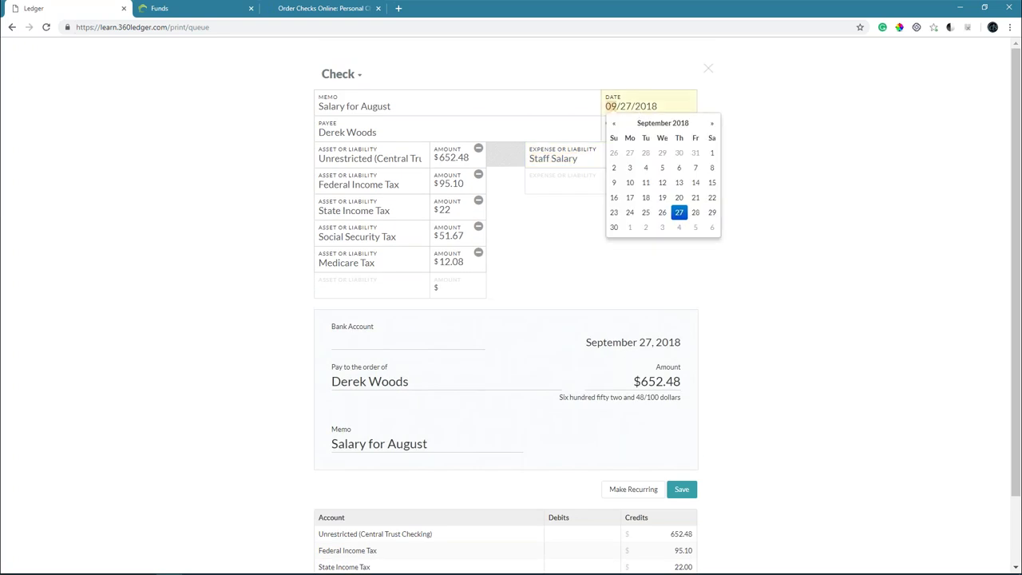
left_click(696, 198)
left_click(759, 242)
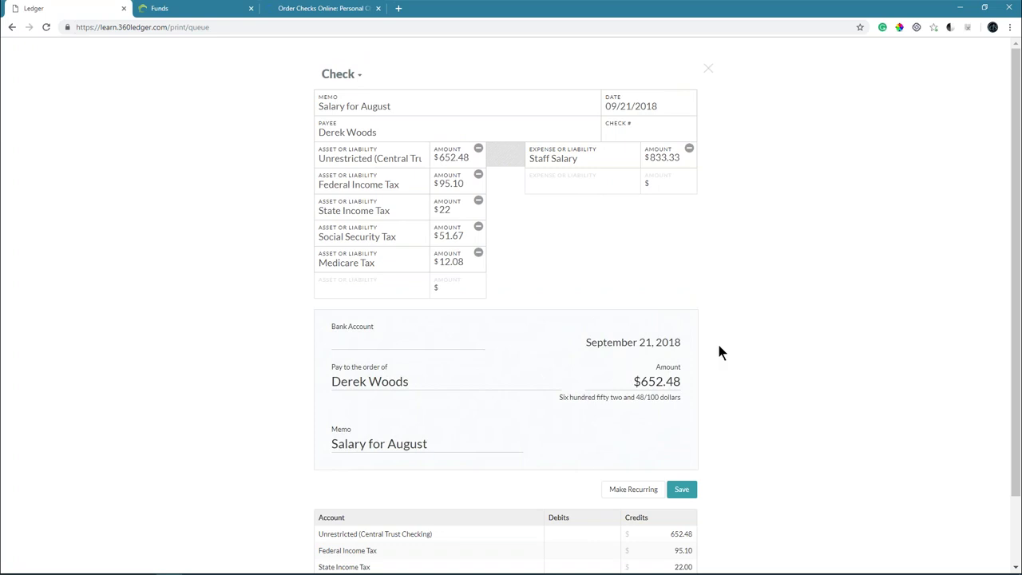
left_click(681, 490)
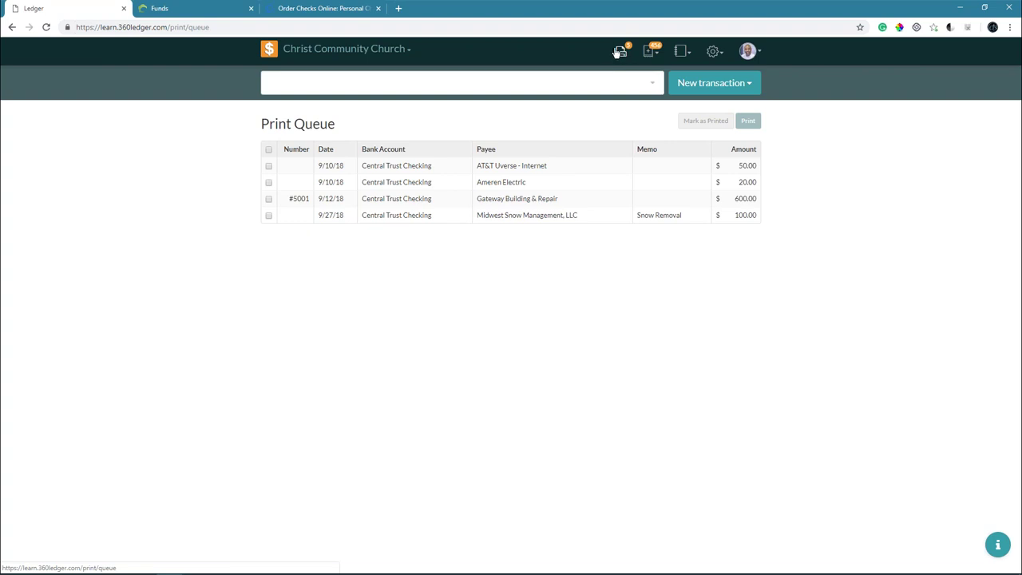
Step: Reload the print queue and mark the Midwest Snow Management, LLC snow removal check as printed
left_click(268, 50)
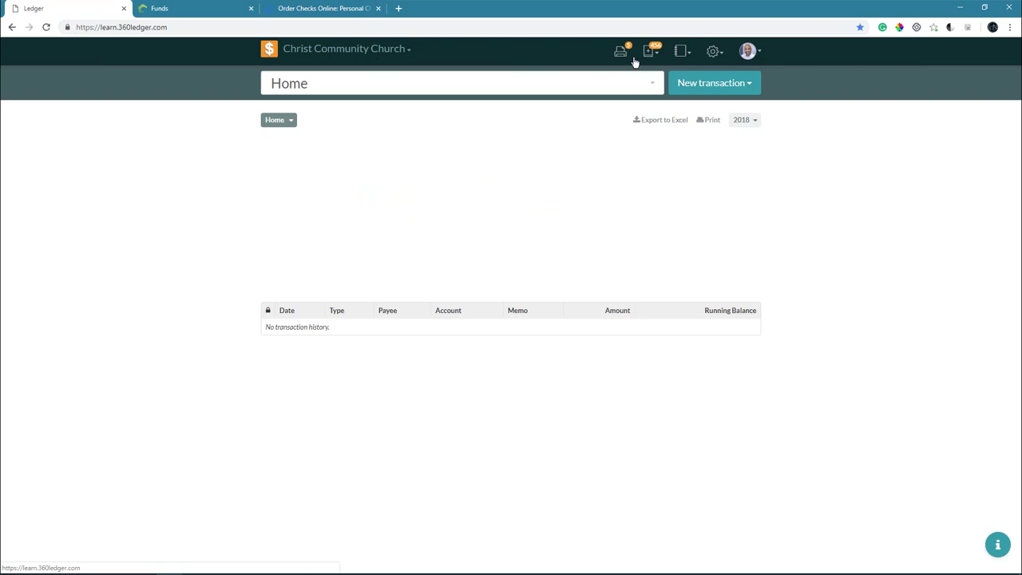
left_click(621, 53)
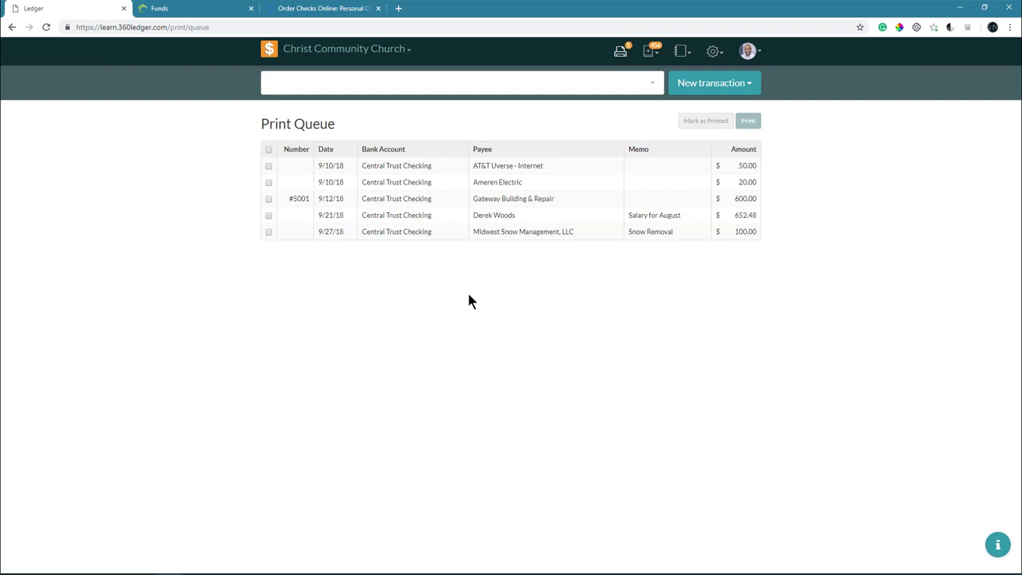
left_click(268, 232)
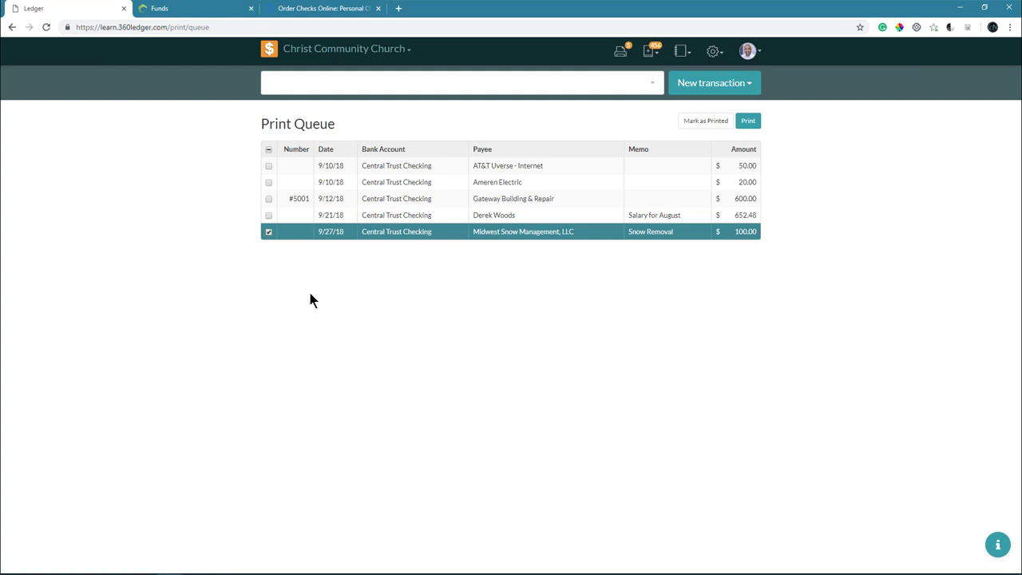
left_click(692, 121)
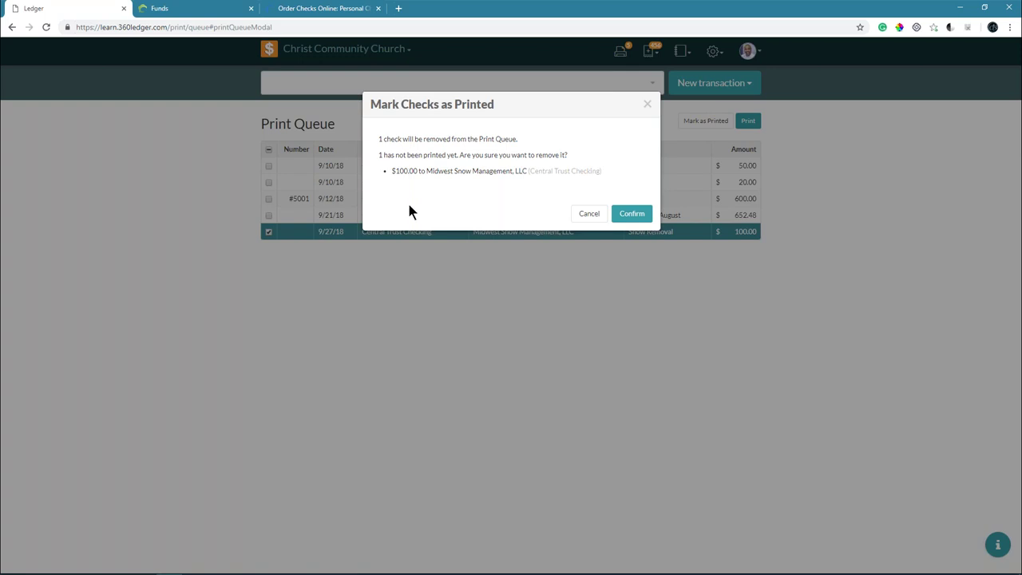
left_click(635, 216)
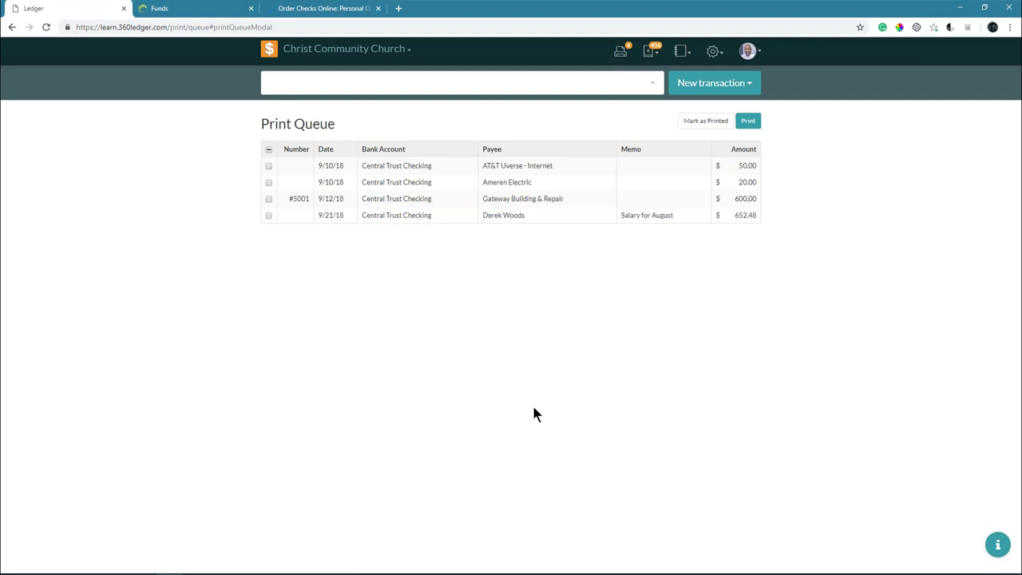
Step: Return to the Home overview and examine the print status of the recent checks in the transaction history
left_click(270, 50)
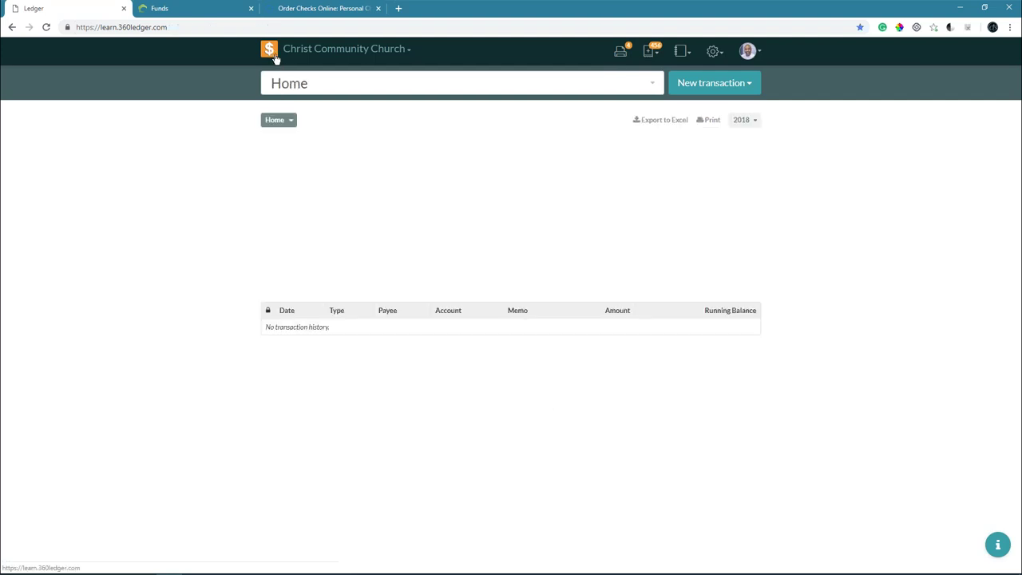
scroll(351, 250, "down", 3)
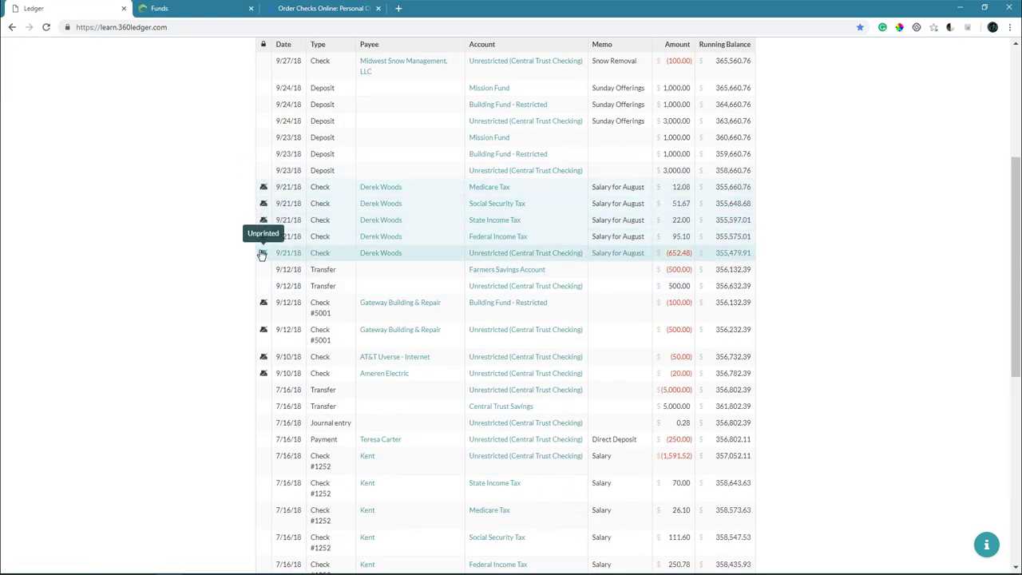
scroll(261, 254, "up", 1)
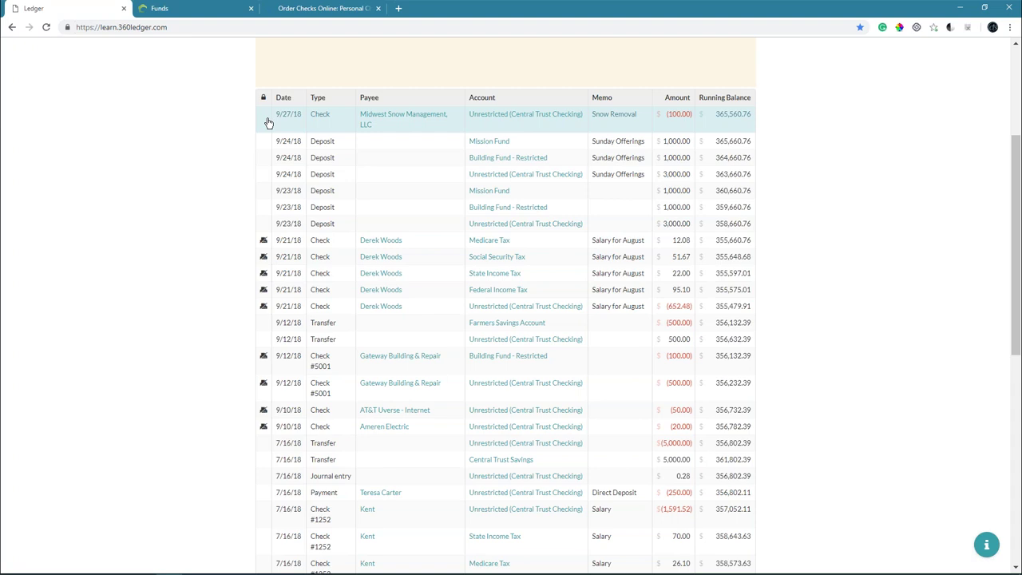
scroll(477, 165, "up", 3)
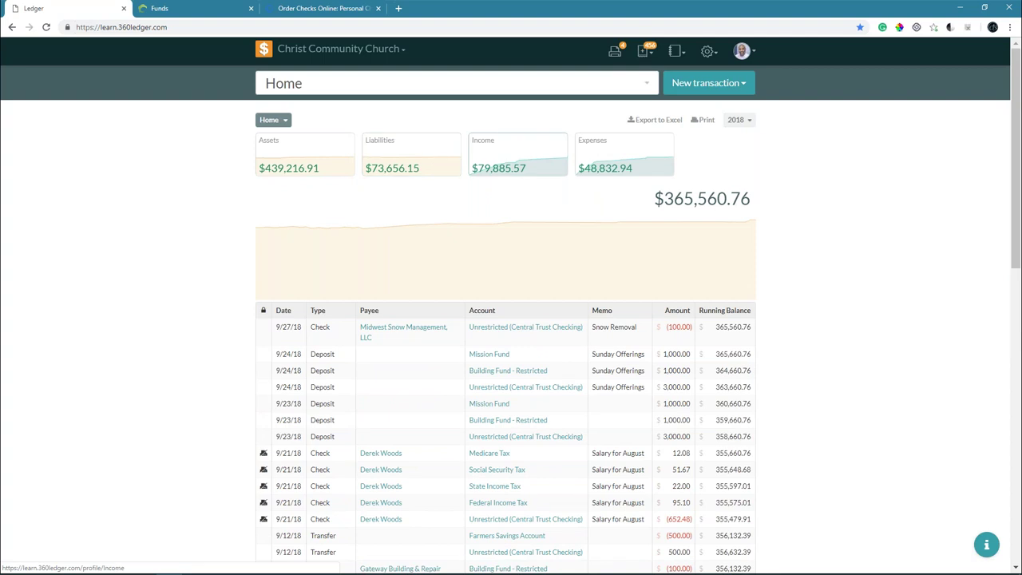
Step: Select all checks in the print queue and open their print preview
left_click(614, 52)
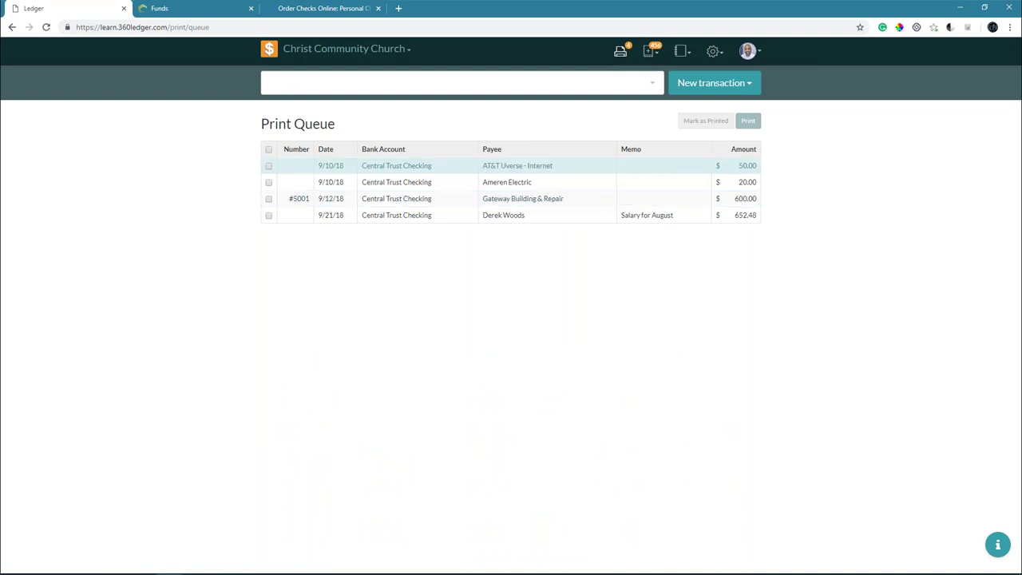
left_click(268, 149)
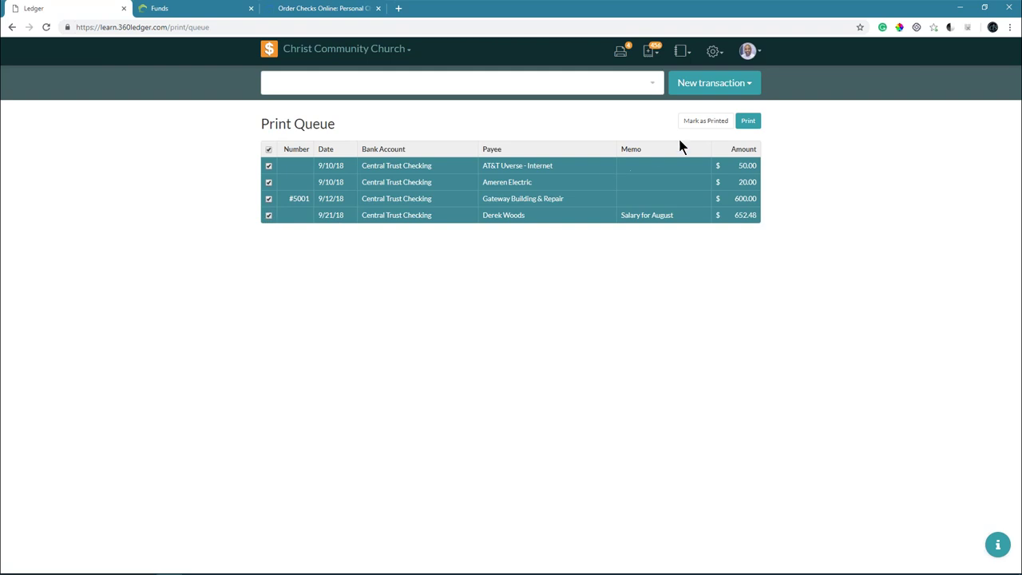
left_click(749, 121)
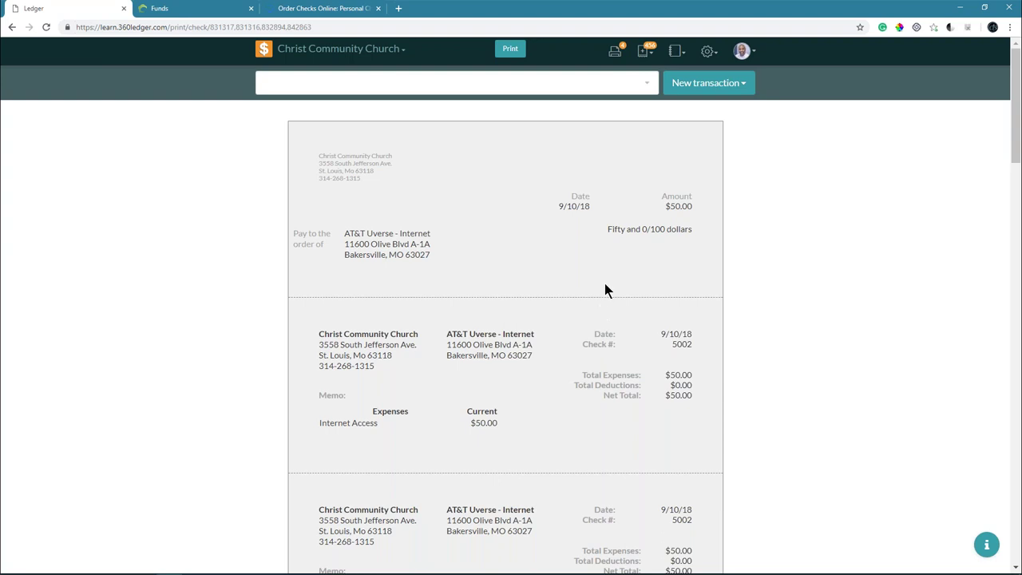
Step: Review the previewed checks and stubs, examining each one's check number, payee, expenses and deductions
scroll(659, 267, "down", 2)
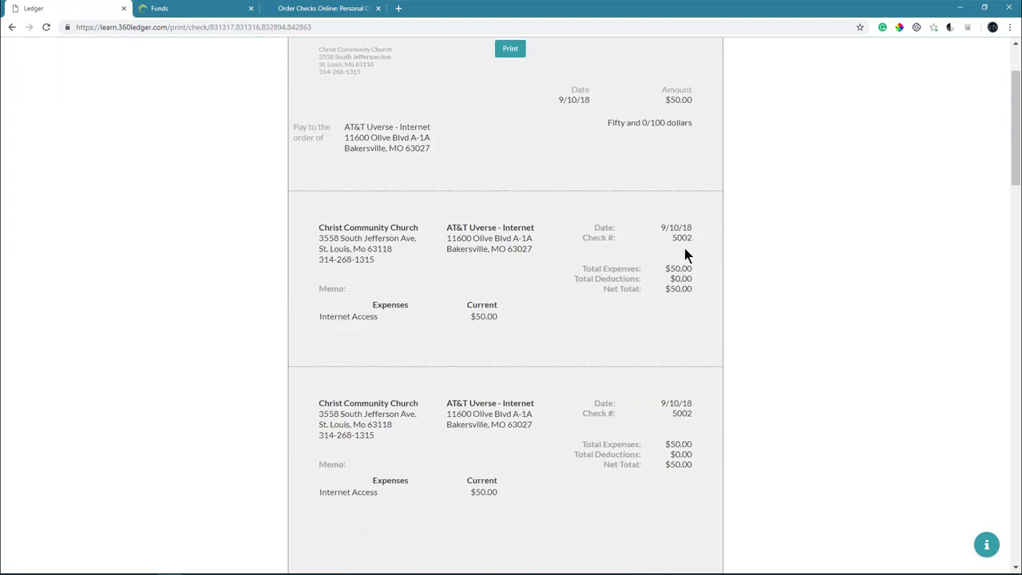
scroll(670, 253, "up", 1)
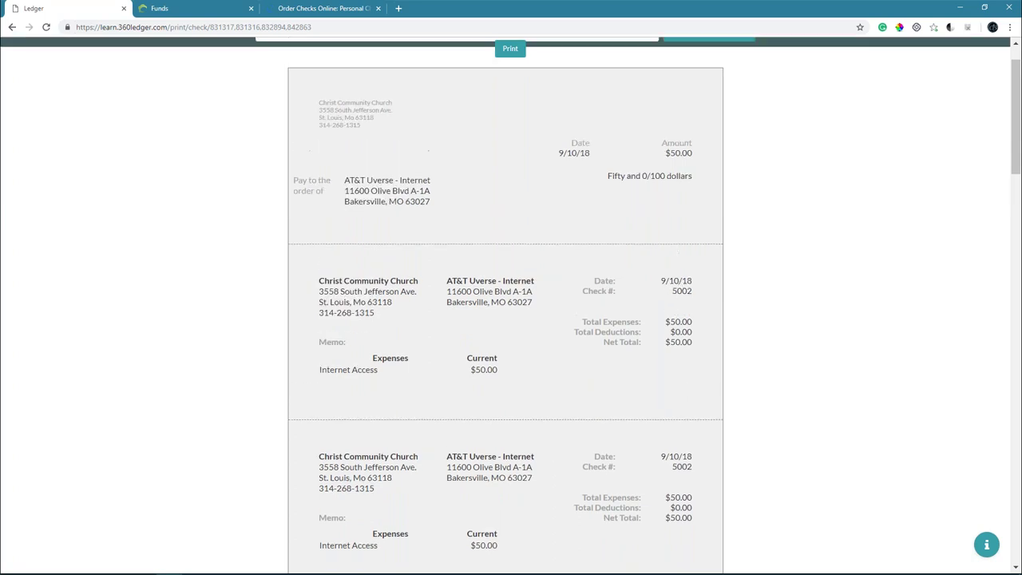
scroll(604, 279, "up", 1)
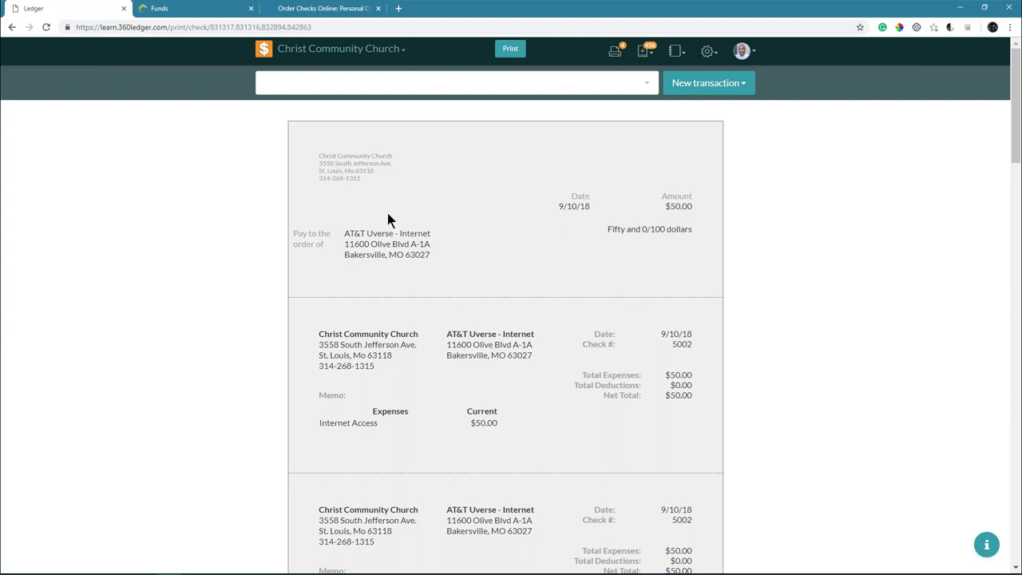
scroll(428, 375, "down", 3)
scroll(448, 376, "down", 6)
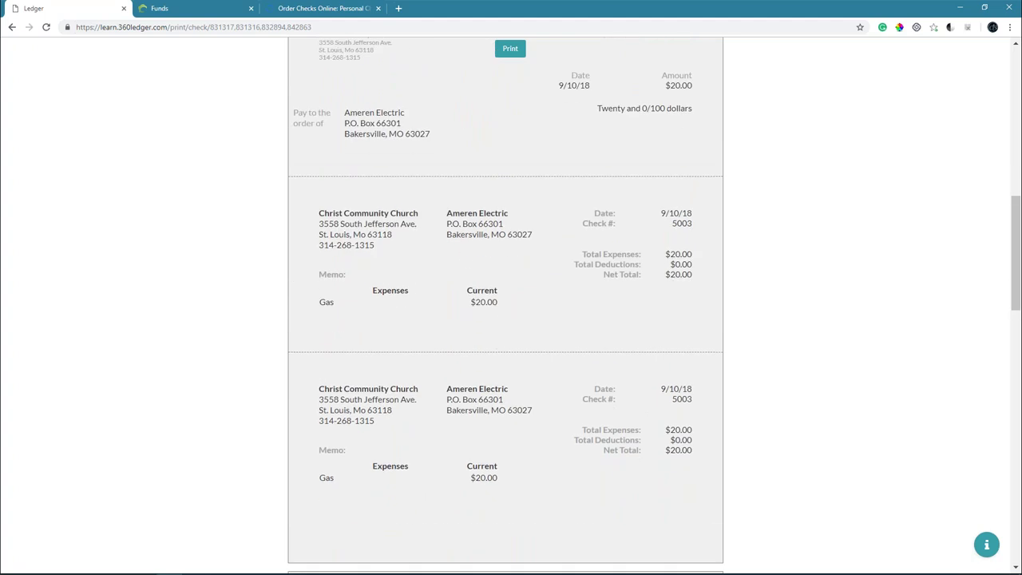
scroll(477, 372, "down", 4)
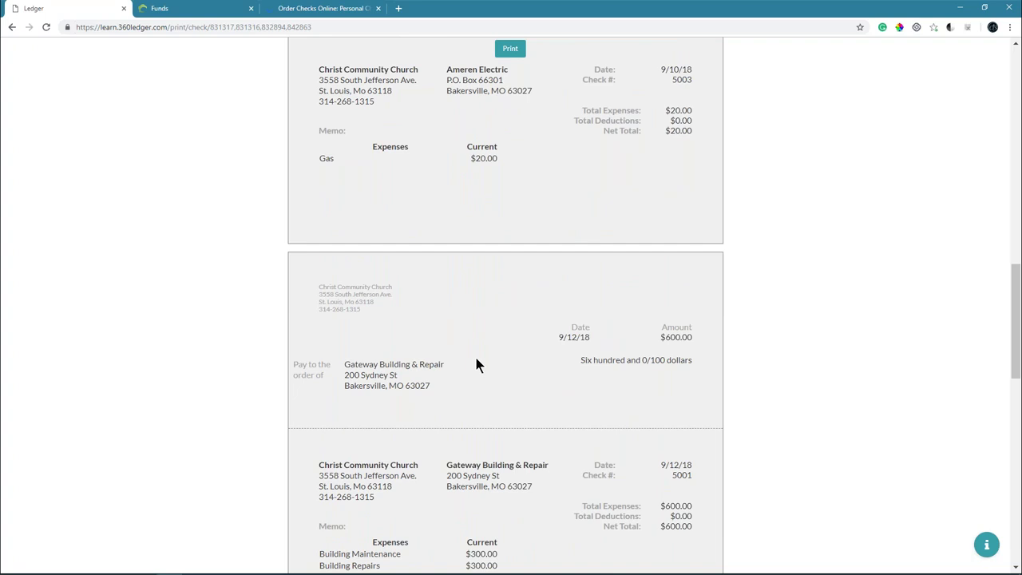
scroll(476, 361, "up", 4)
scroll(475, 360, "up", 4)
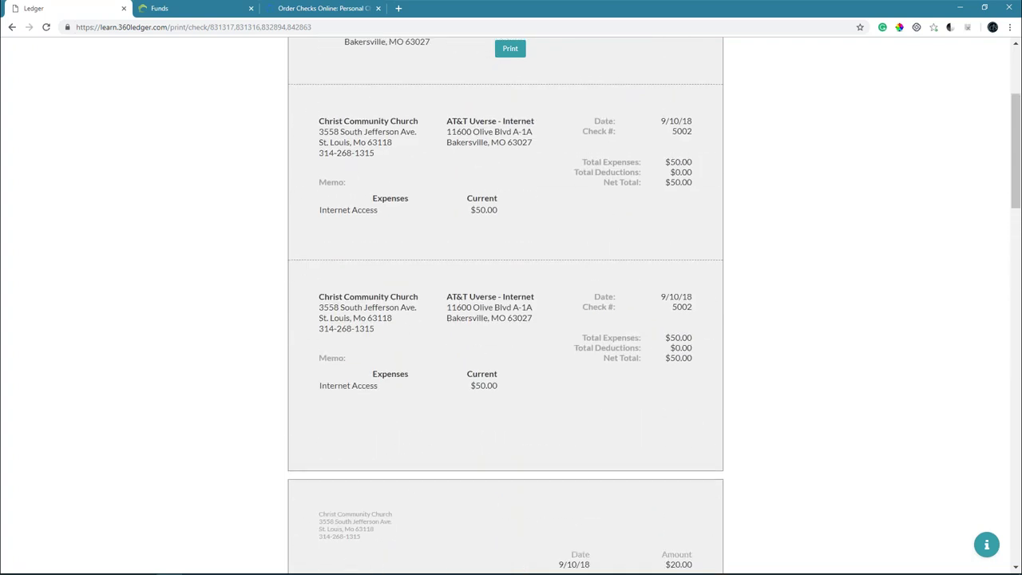
scroll(658, 176, "down", 5)
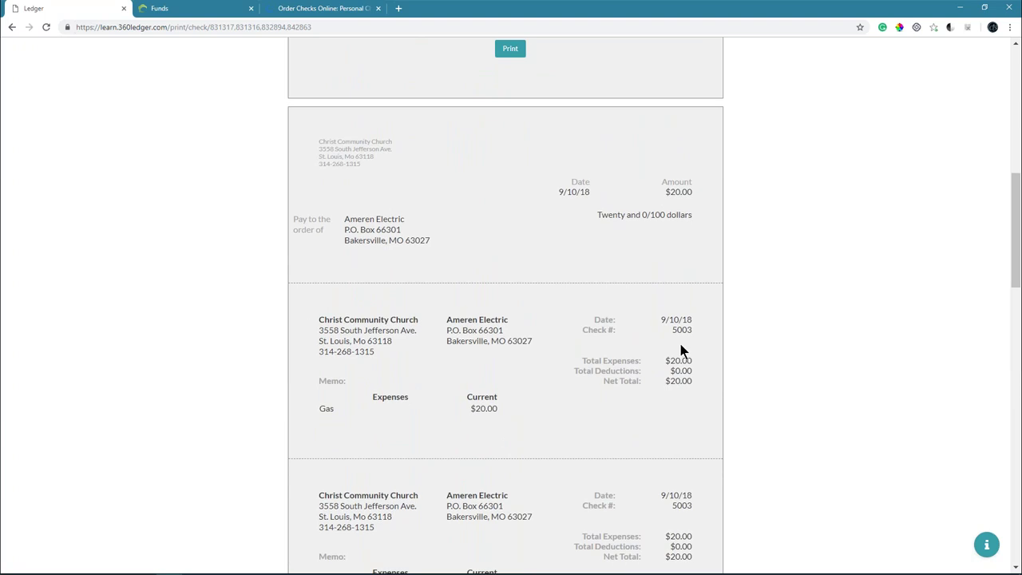
scroll(685, 344, "down", 6)
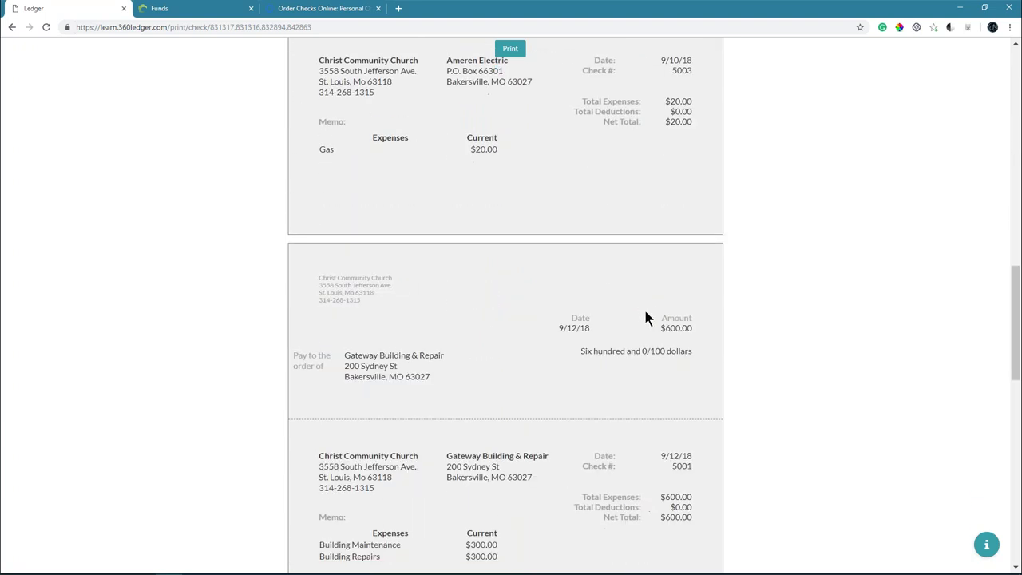
scroll(646, 318, "down", 4)
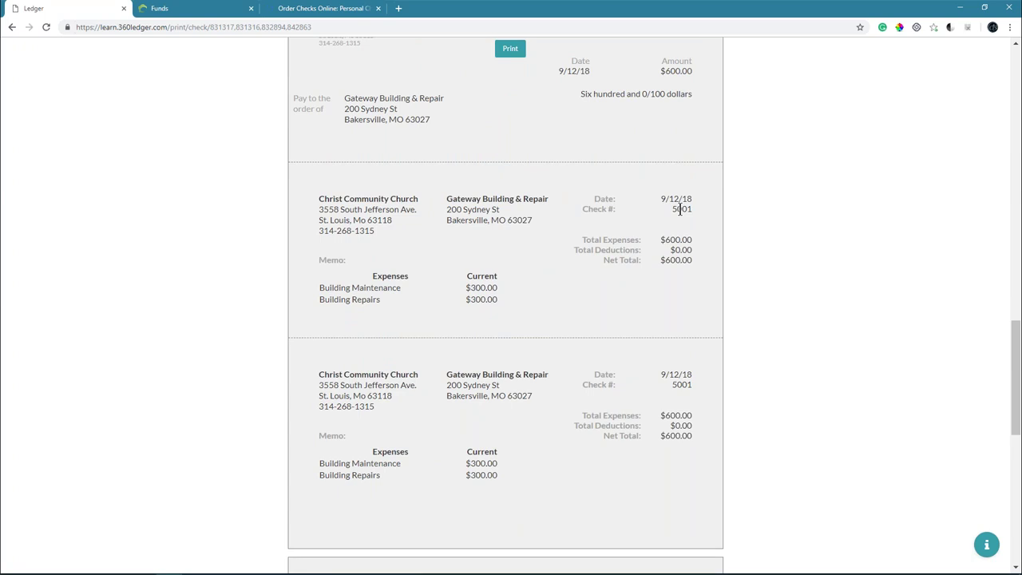
scroll(683, 222, "down", 6)
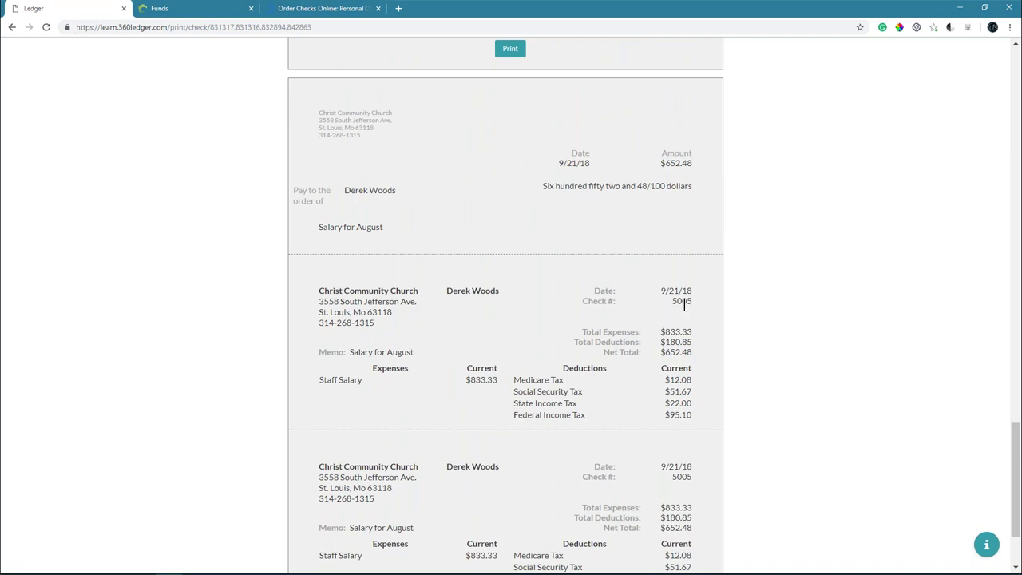
scroll(683, 304, "up", 8)
scroll(505, 303, "up", 10)
scroll(505, 303, "up", 2)
scroll(506, 304, "down", 2)
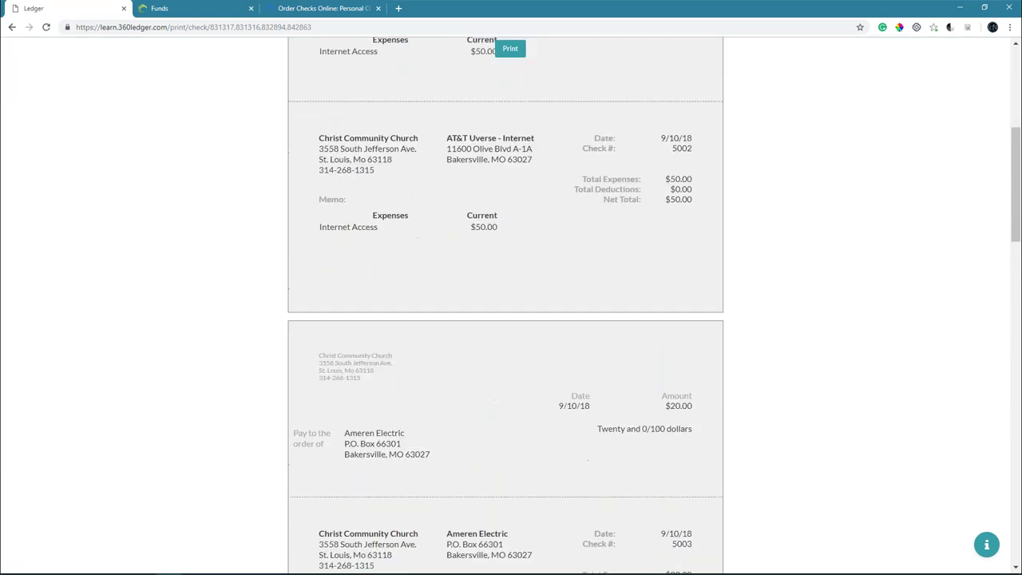
scroll(680, 302, "down", 18)
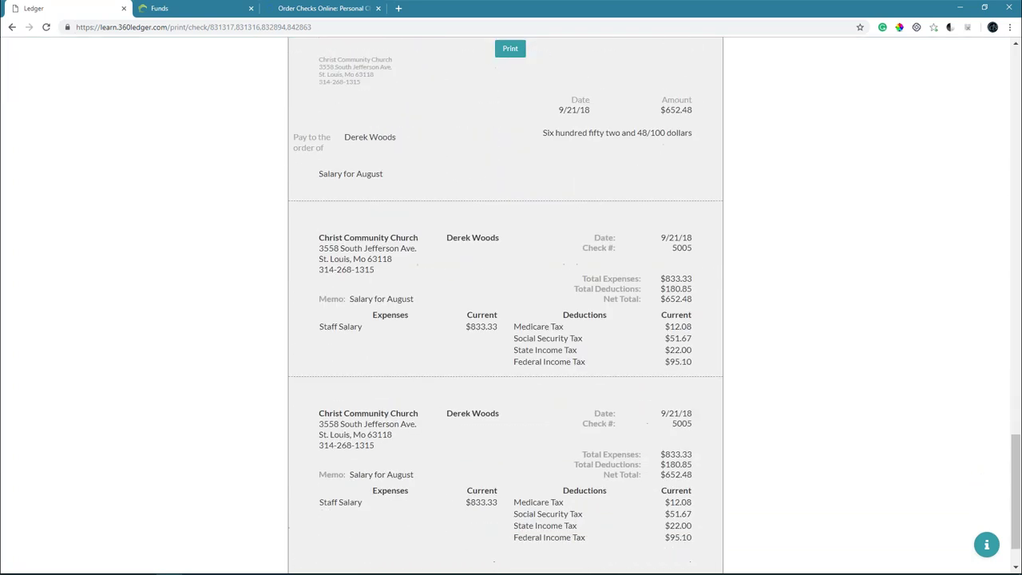
Step: Start printing the previewed checks and confirm their numbers, in listed order, as 5001, 5002, 5003 and 5004
scroll(505, 304, "down", 2)
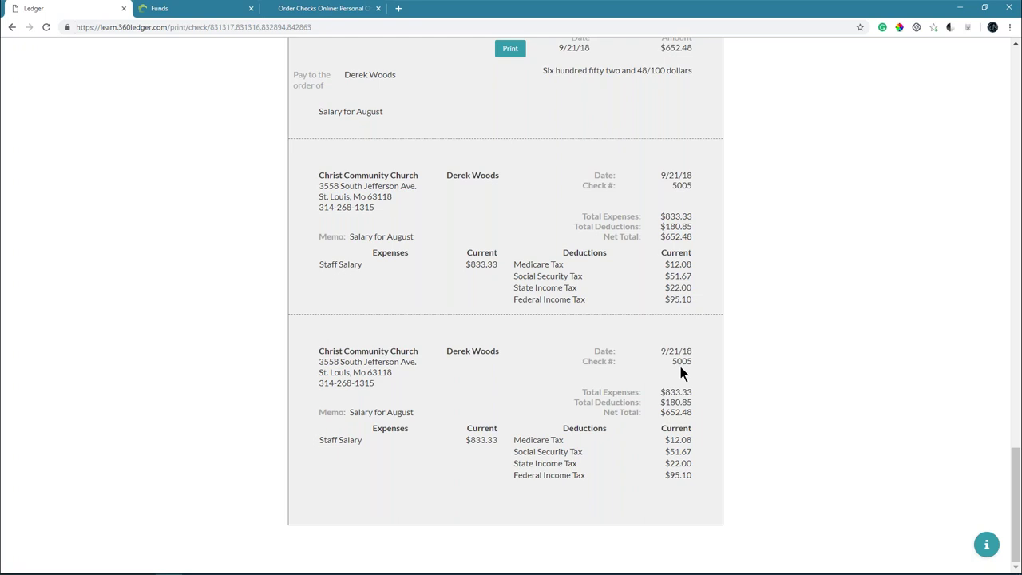
left_click(511, 48)
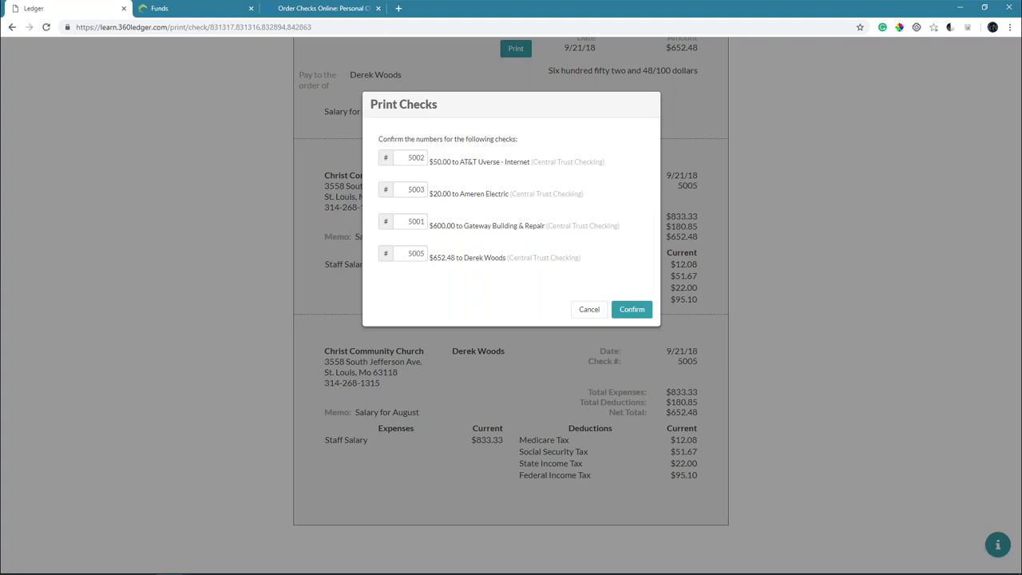
double_click(425, 255)
type("5004")
double_click(408, 160)
type("5001")
key("Tab")
type("5002")
key("Tab")
type("5003")
key("Tab")
type("5004")
left_click(631, 310)
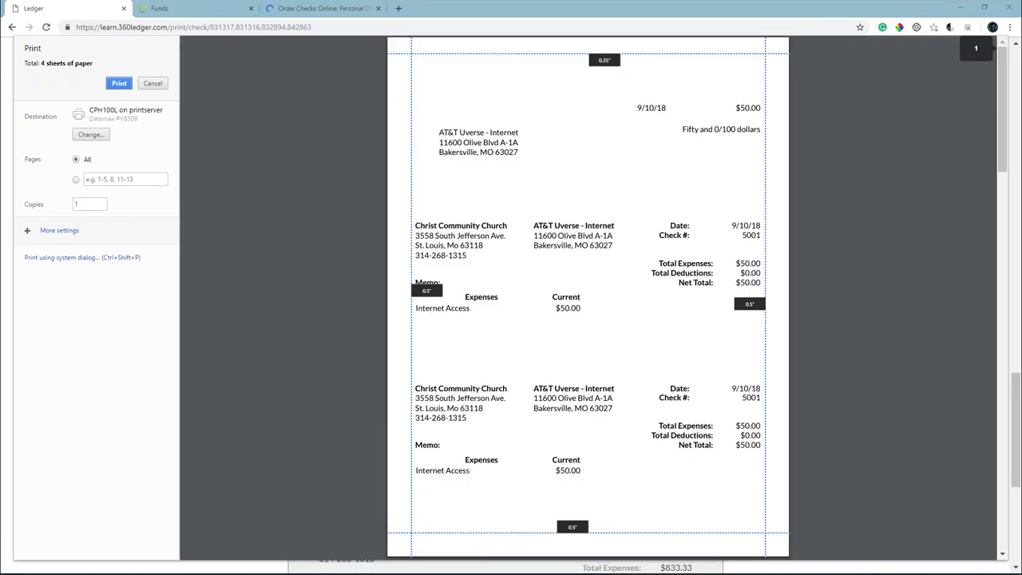
Step: Reduce the page's left print margin to about 0.43 inches and print all the check sheets
left_click_drag(406, 80, 405, 82)
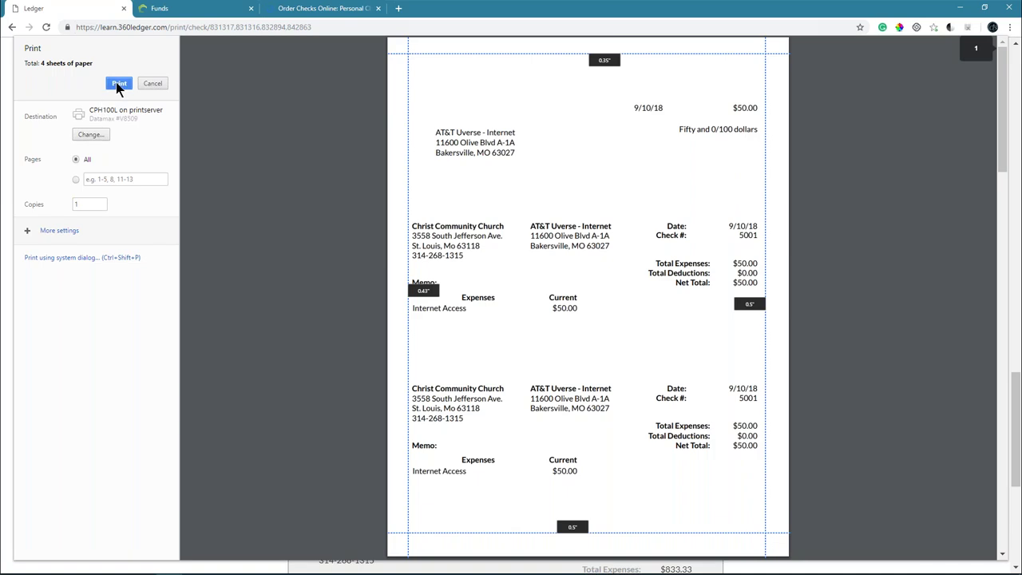
left_click(117, 84)
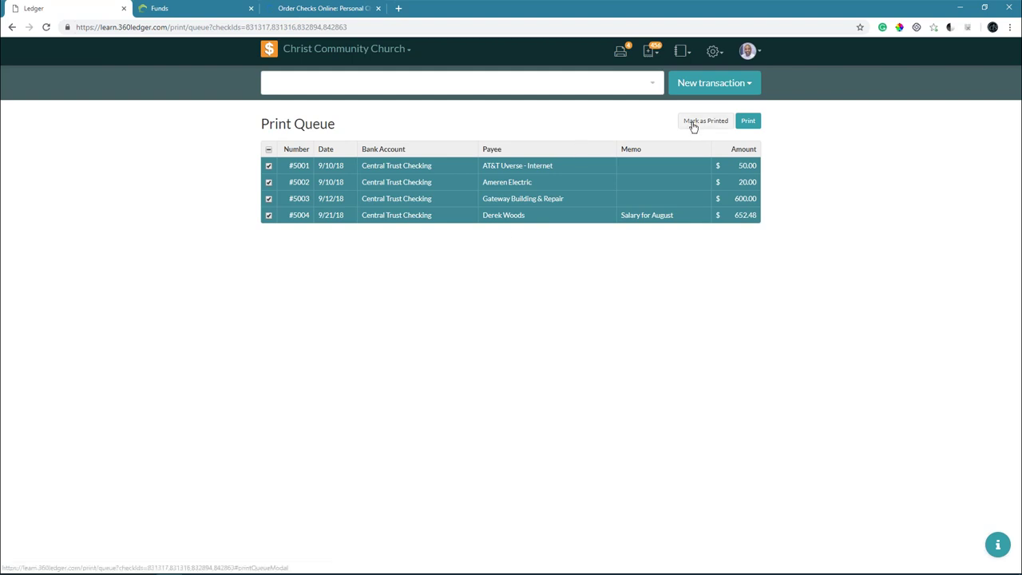
Step: Exclude the August salary check from the selection and mark checks 5001, 5002 and 5003 as printed
left_click(268, 214)
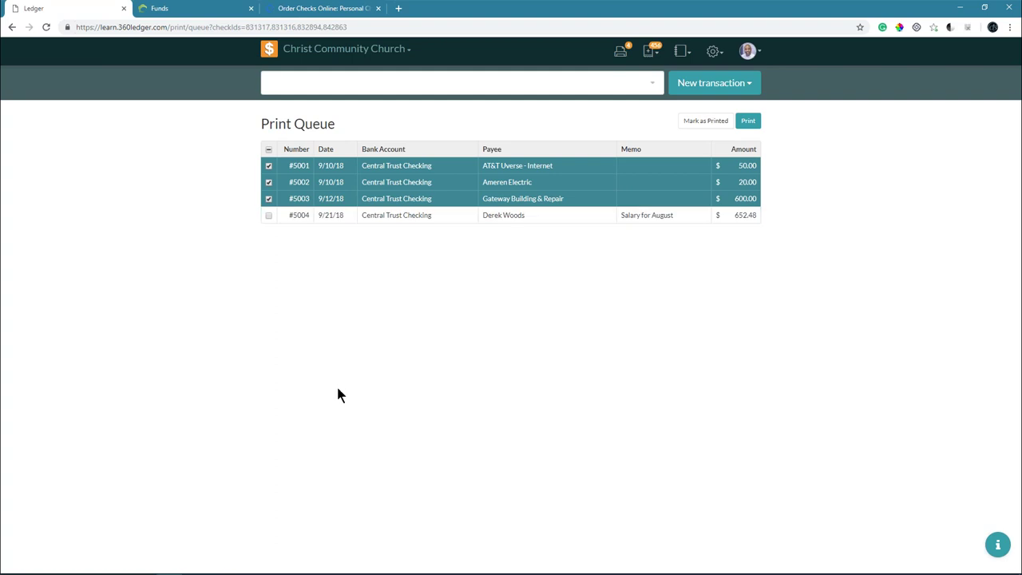
left_click(697, 121)
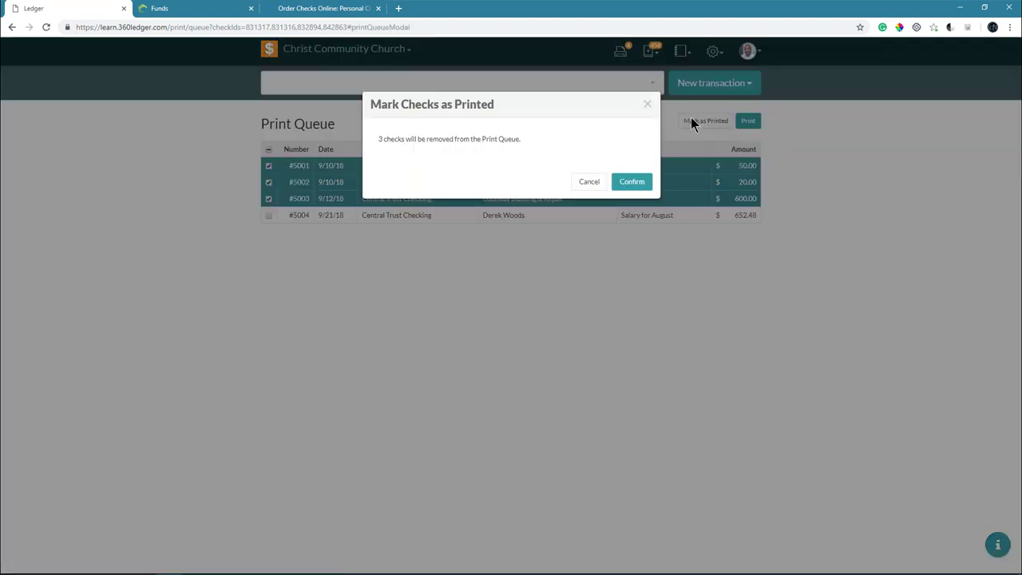
left_click(629, 182)
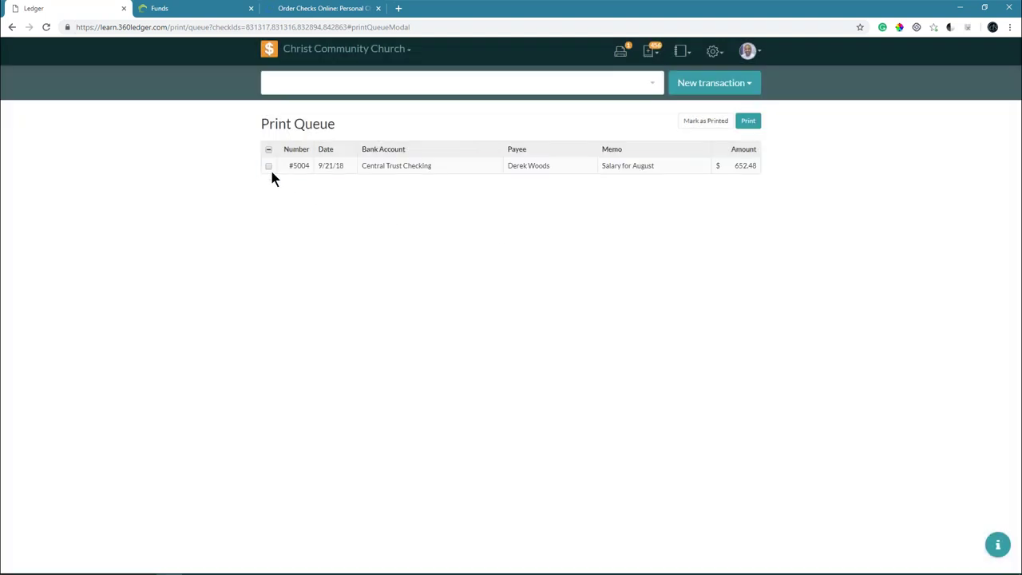
Step: Select the remaining August salary check in the print queue and mark it as printed
left_click(266, 164)
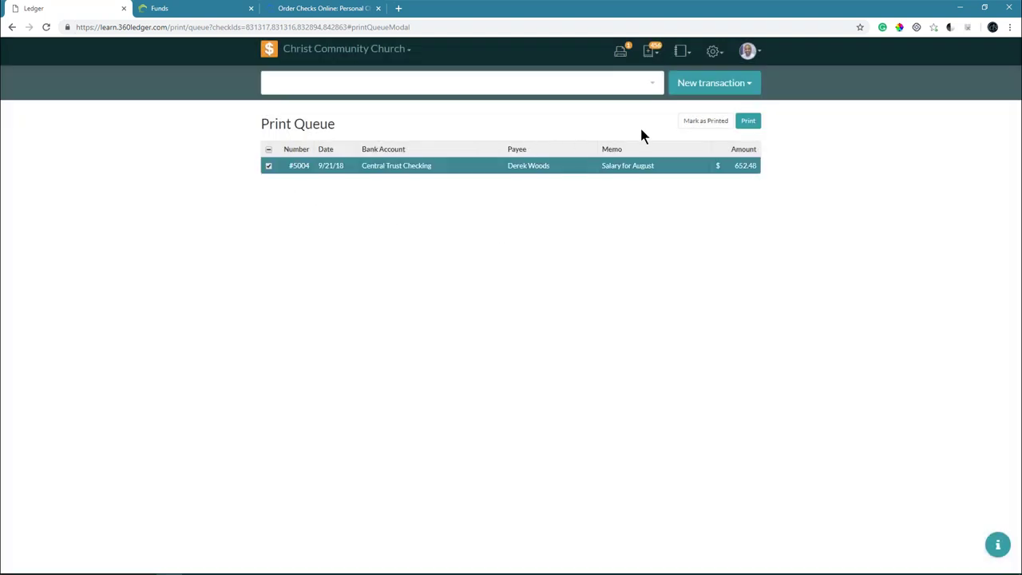
left_click(697, 120)
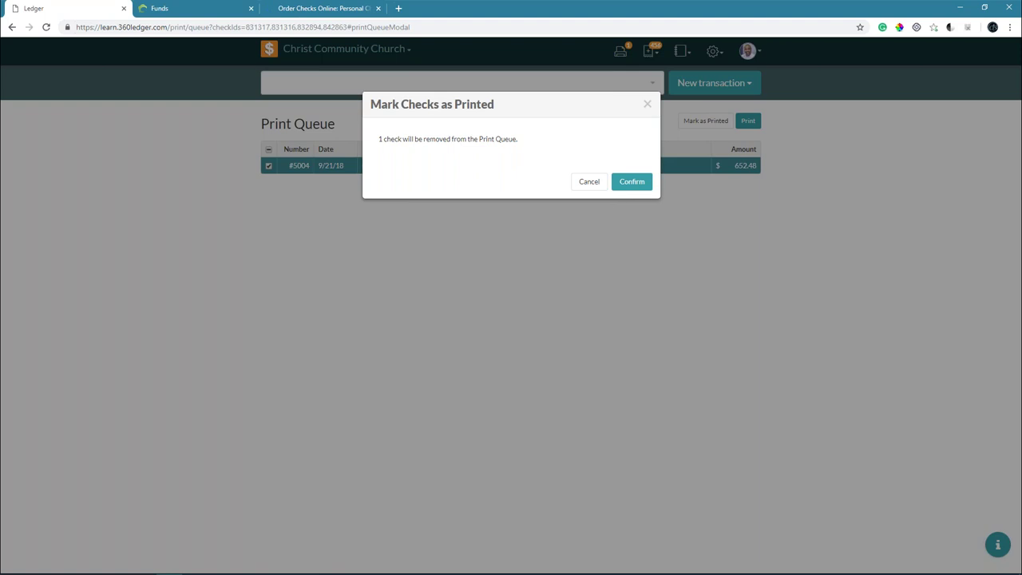
left_click(629, 183)
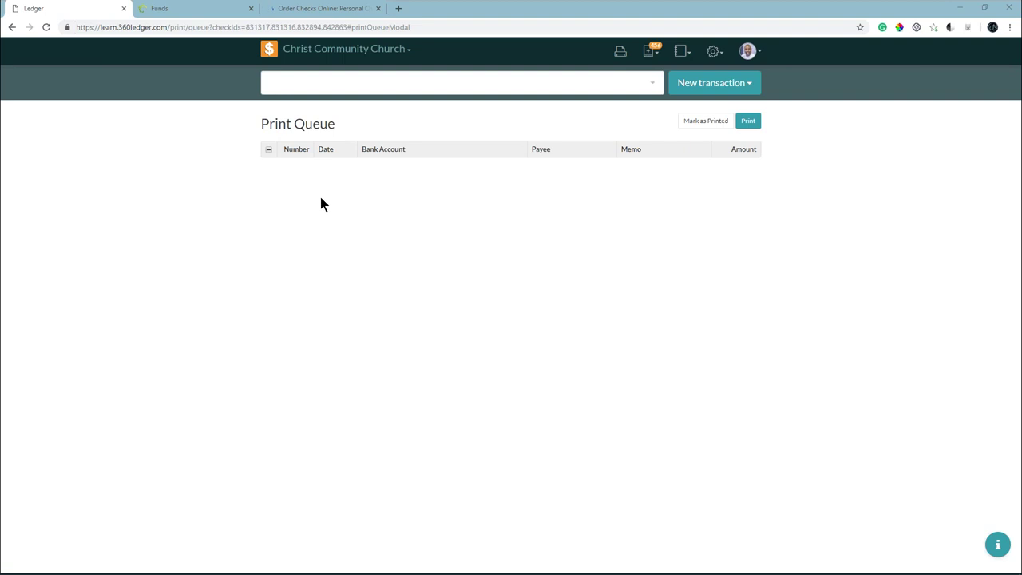
left_click(684, 83)
left_click(687, 150)
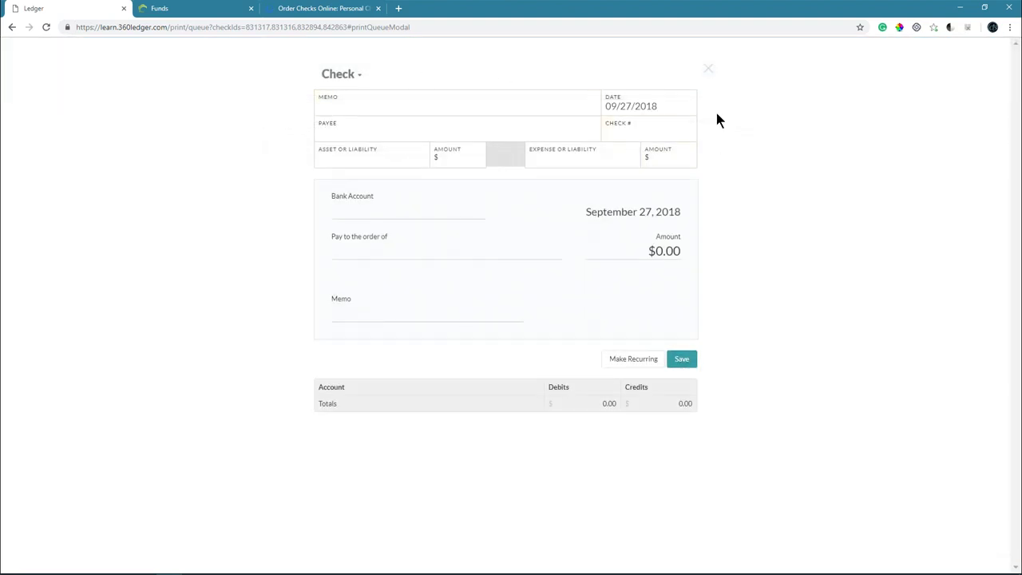
left_click(711, 70)
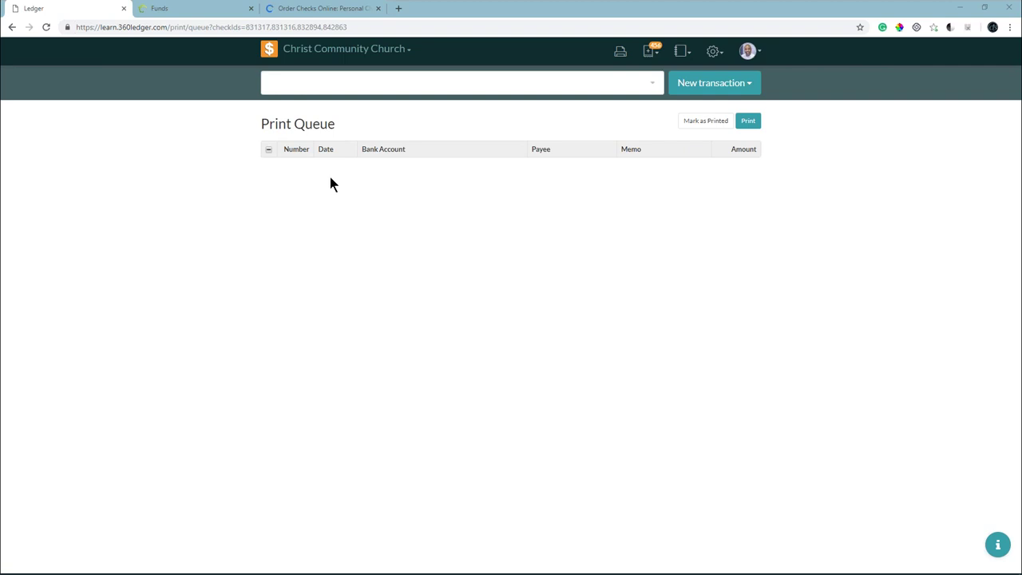
Step: Start a new check drawing $200 from the Unrestricted (Central Trust Checking) account
left_click(708, 84)
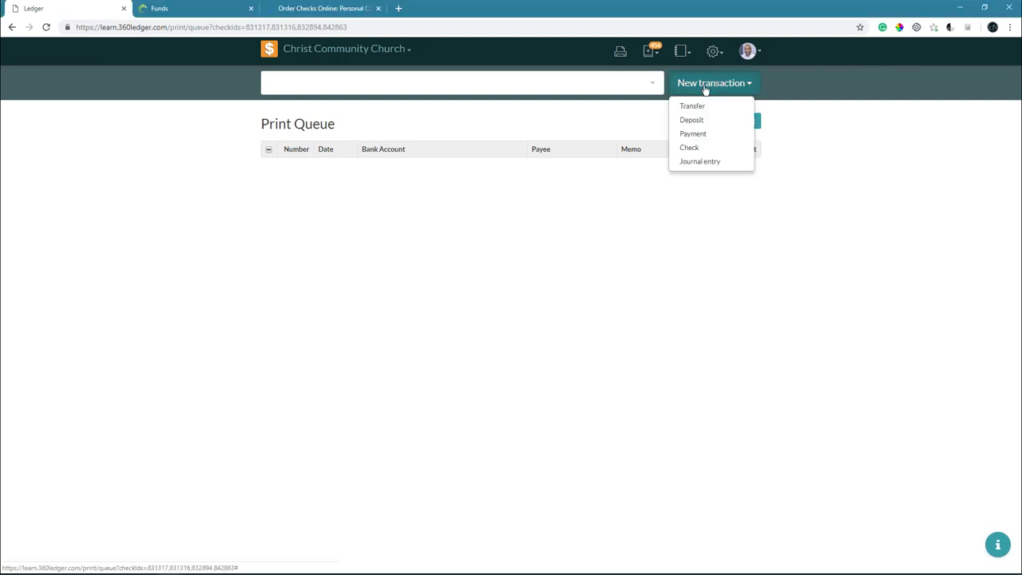
left_click(701, 151)
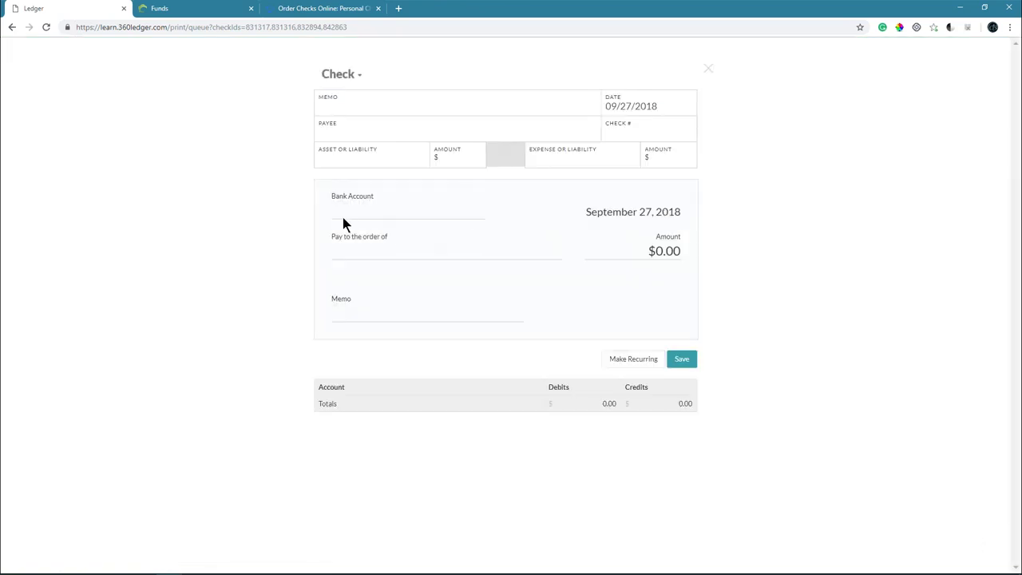
left_click(365, 157)
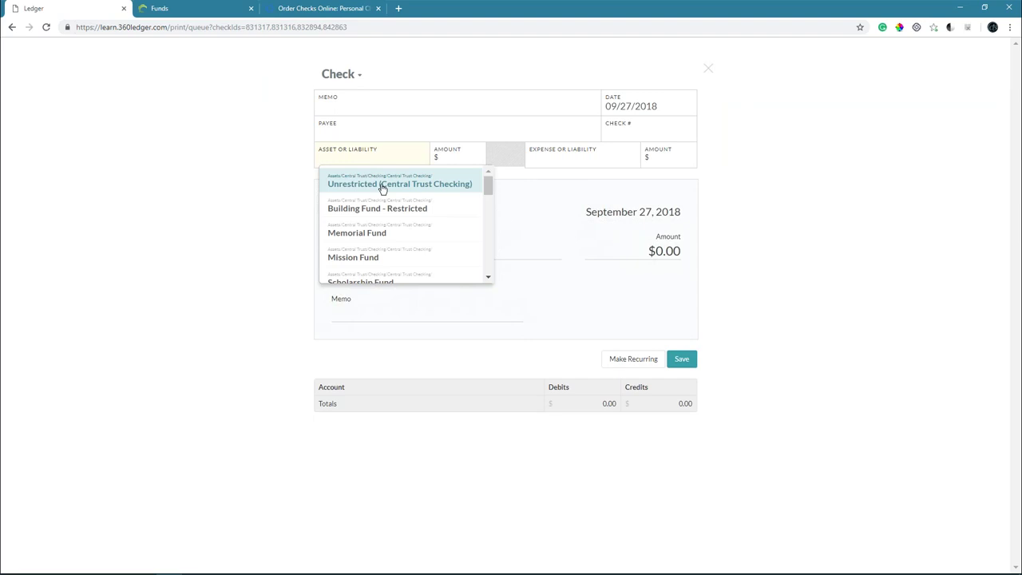
left_click(383, 184)
left_click(448, 163)
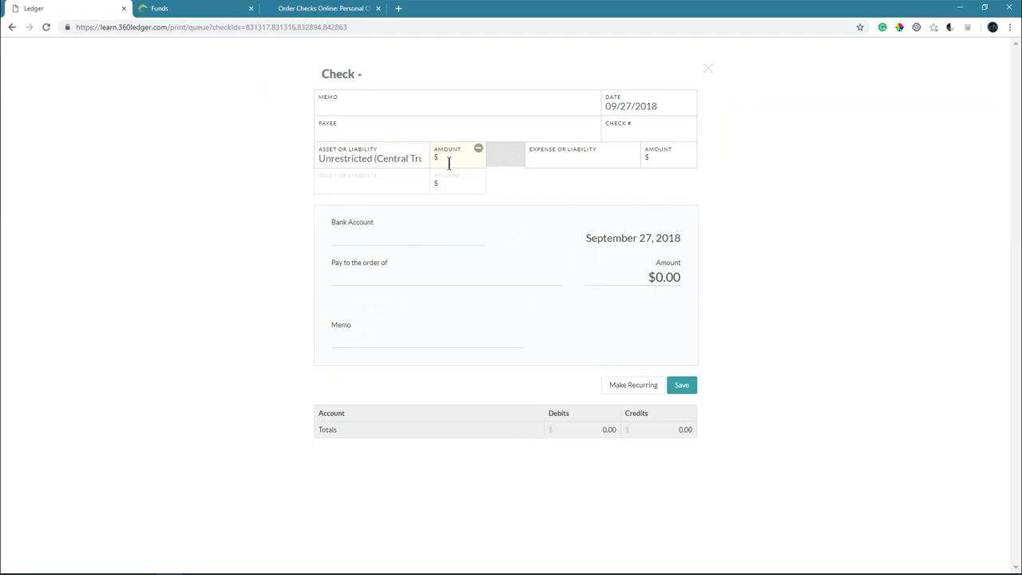
type("200")
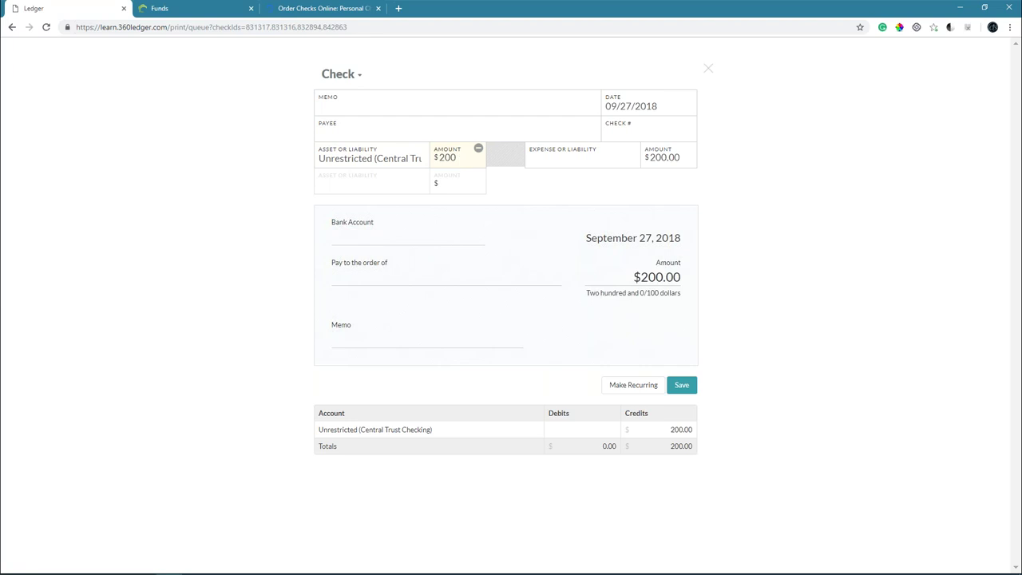
Step: Assign the check's expense or liability lines to Social Security Tax and Social Security Empoyer
left_click(543, 156)
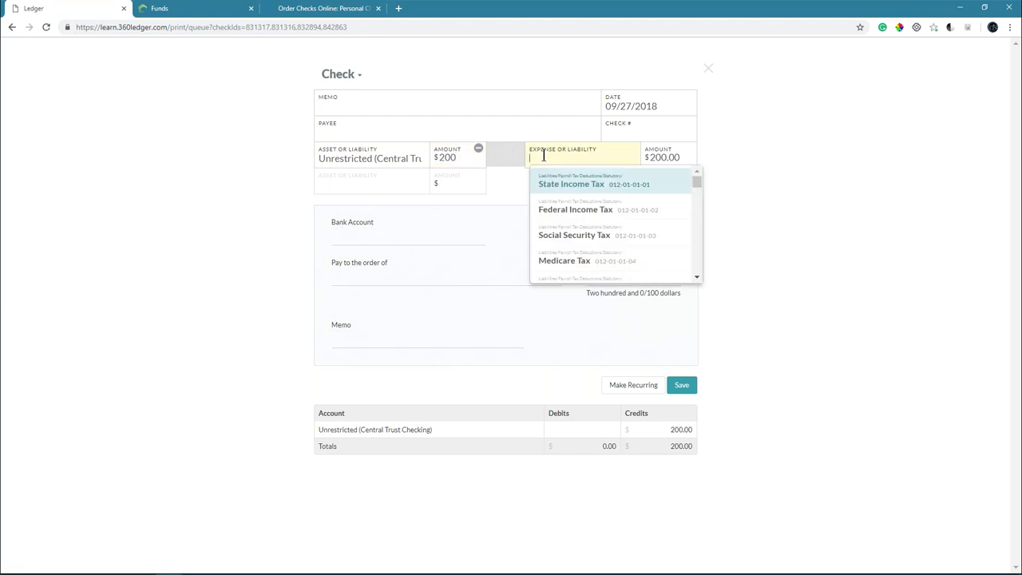
left_click(551, 237)
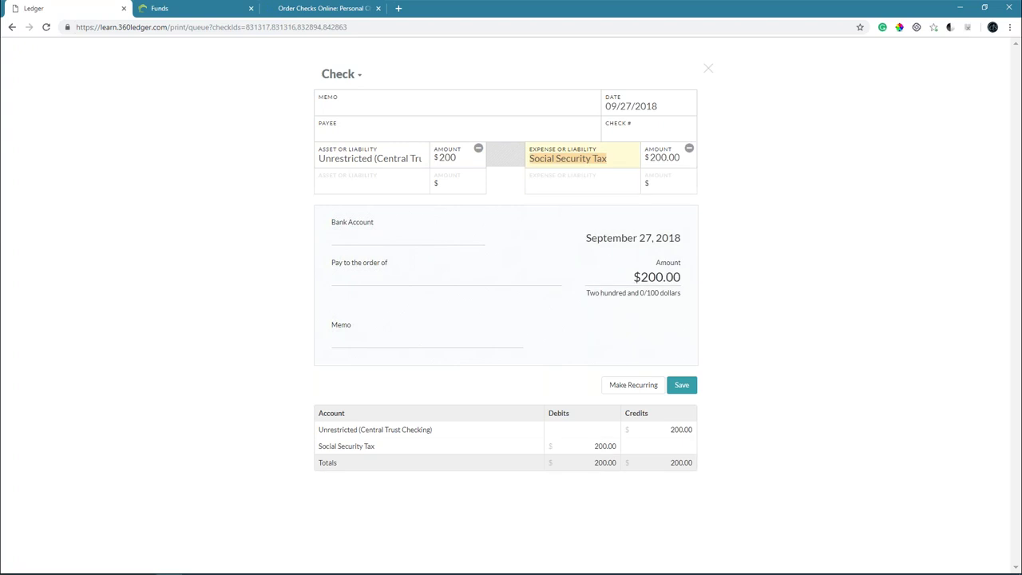
left_click(559, 185)
key("Down")
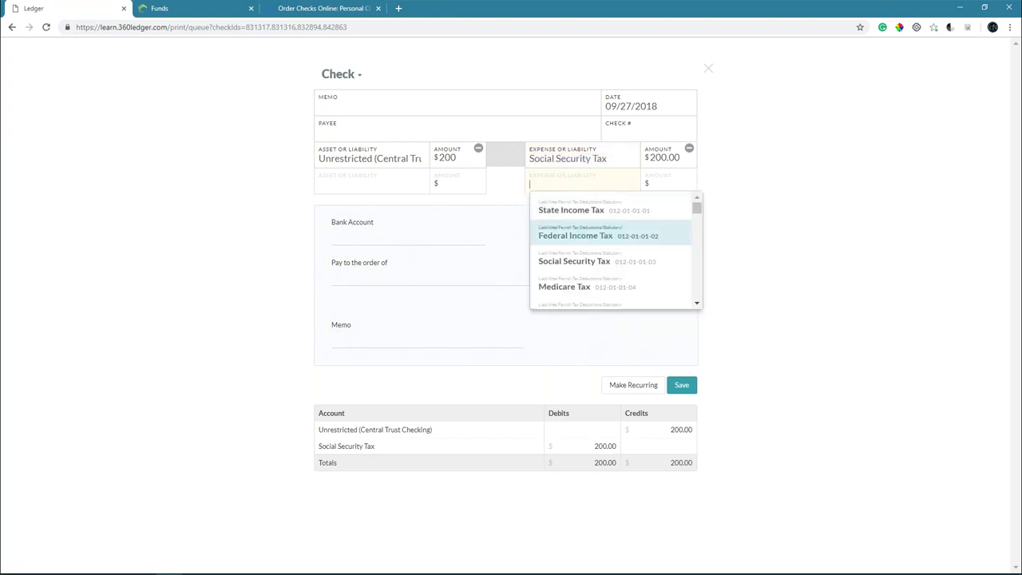
type("so")
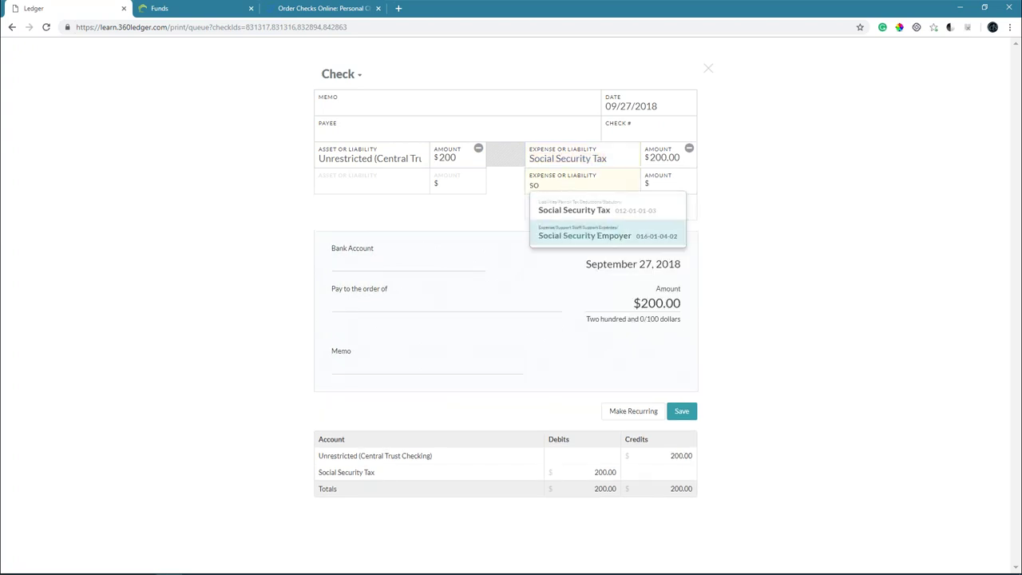
left_click(578, 235)
Step: Set both Social Security lines to $100 each, and close the check without saving it
left_click(651, 185)
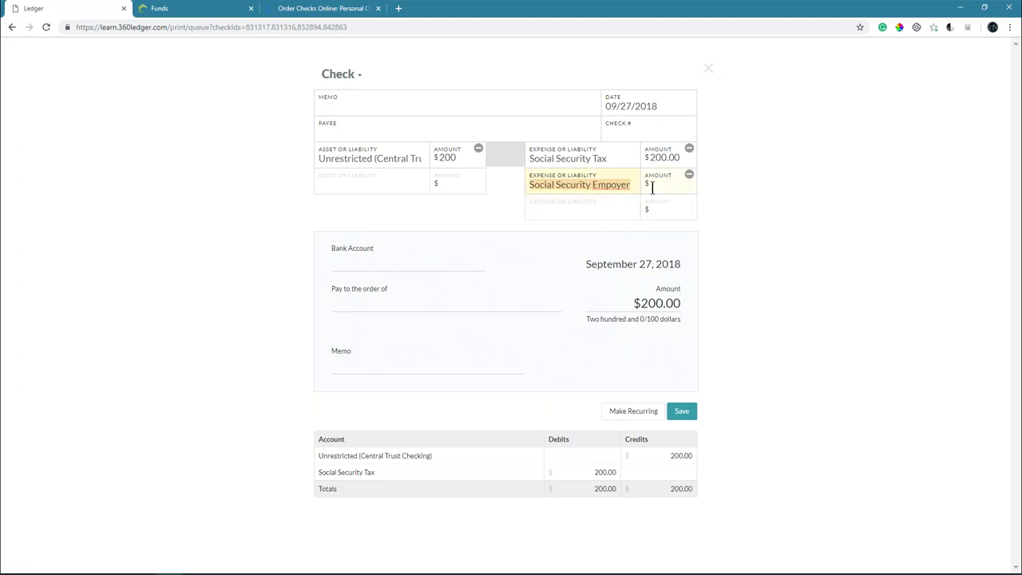
type("1000")
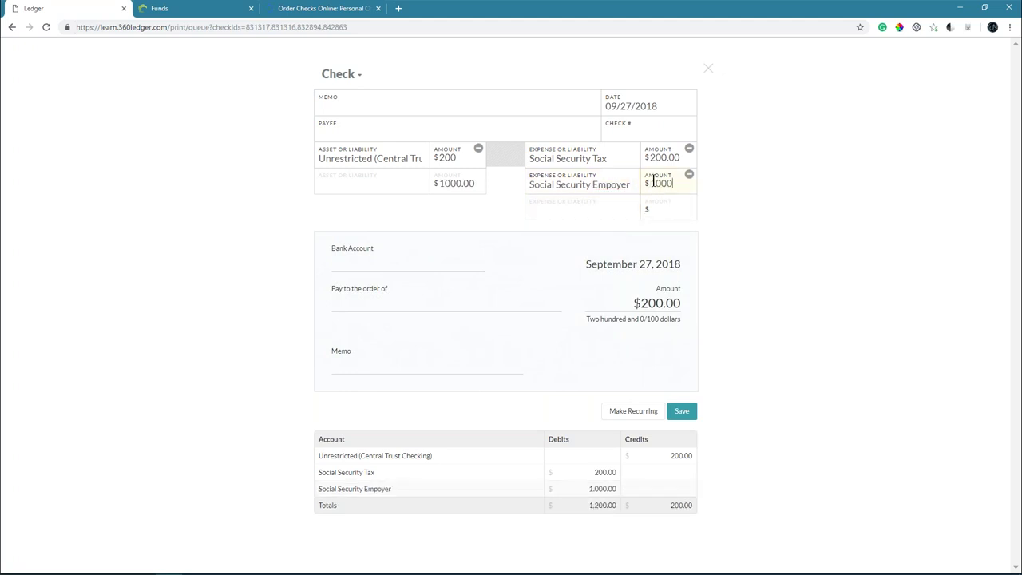
key("BackSpace")
left_click(678, 156)
key("BackSpace")
key("BackSpace")
key("BackSpace")
key("BackSpace")
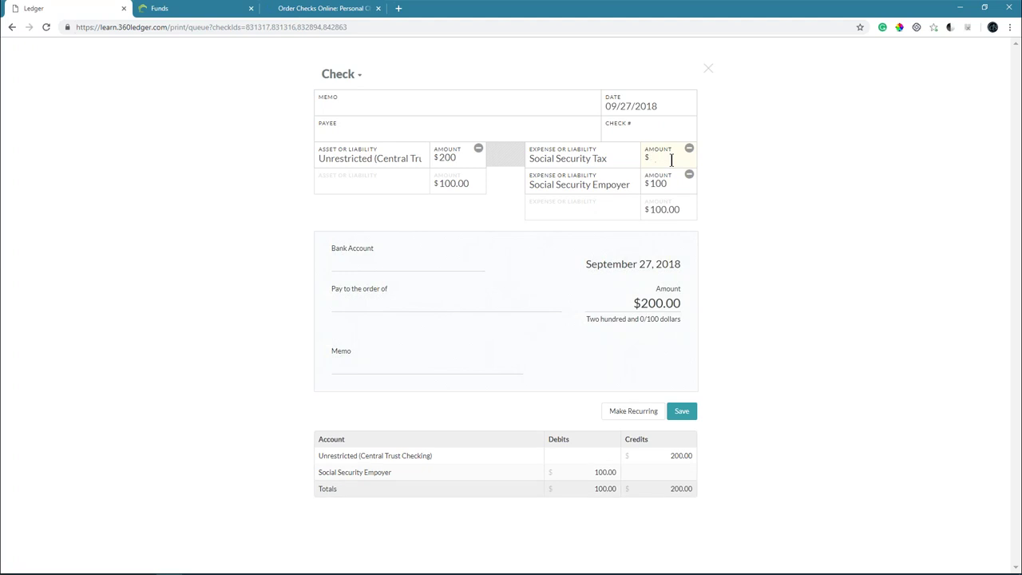
type("100")
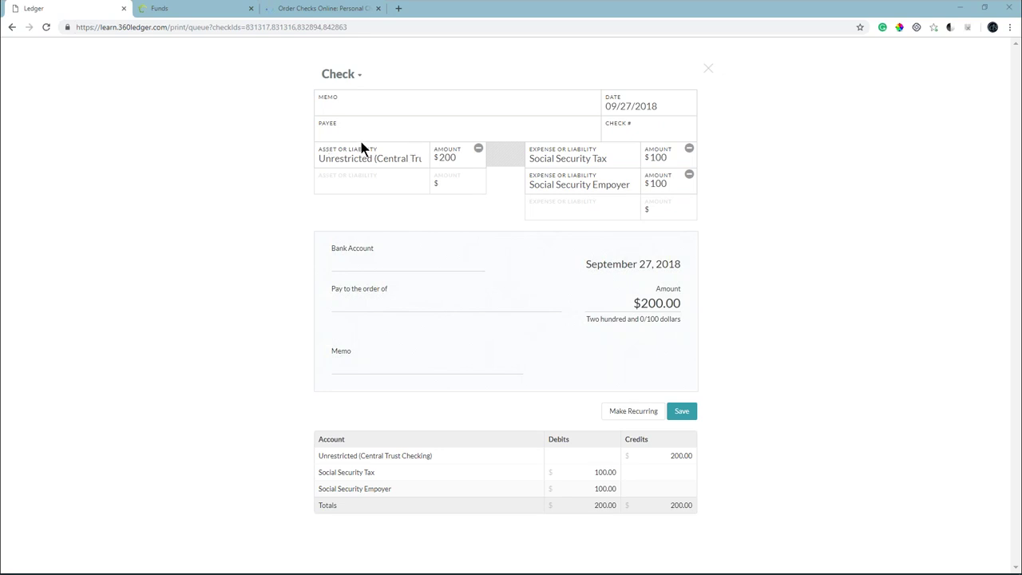
left_click(707, 68)
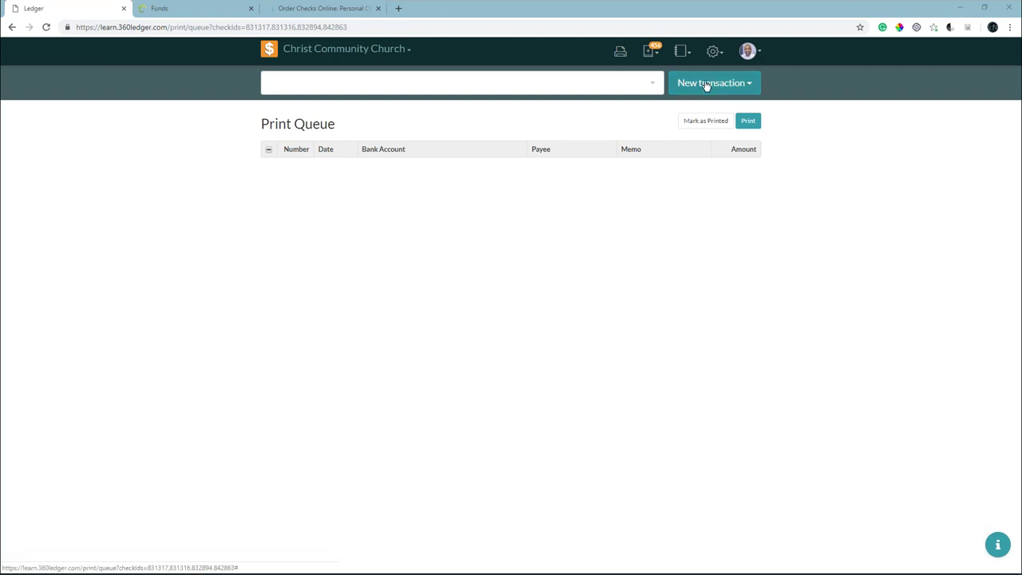
Step: Return to the Home overview and start a new payment transaction
left_click(269, 53)
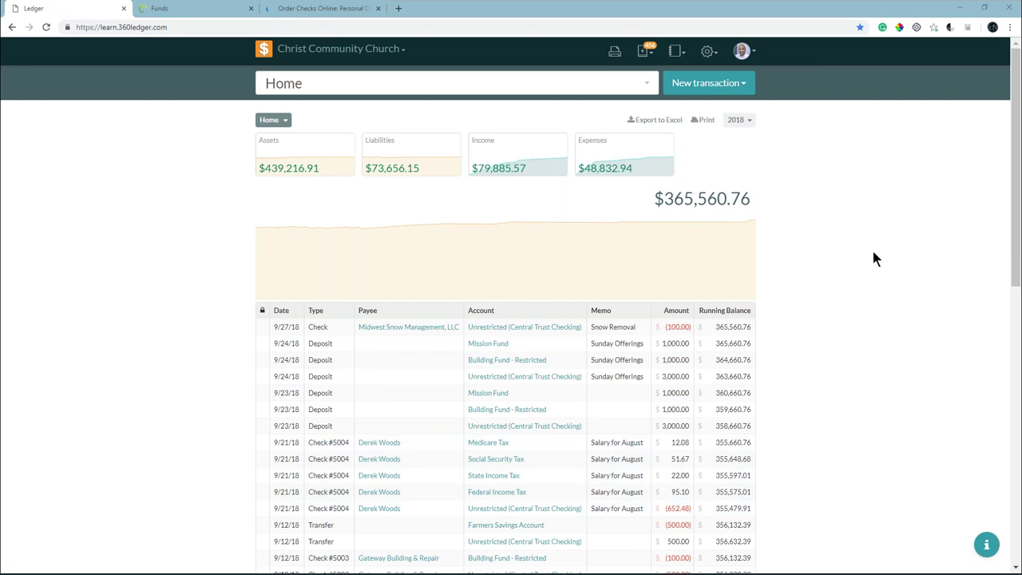
left_click(694, 91)
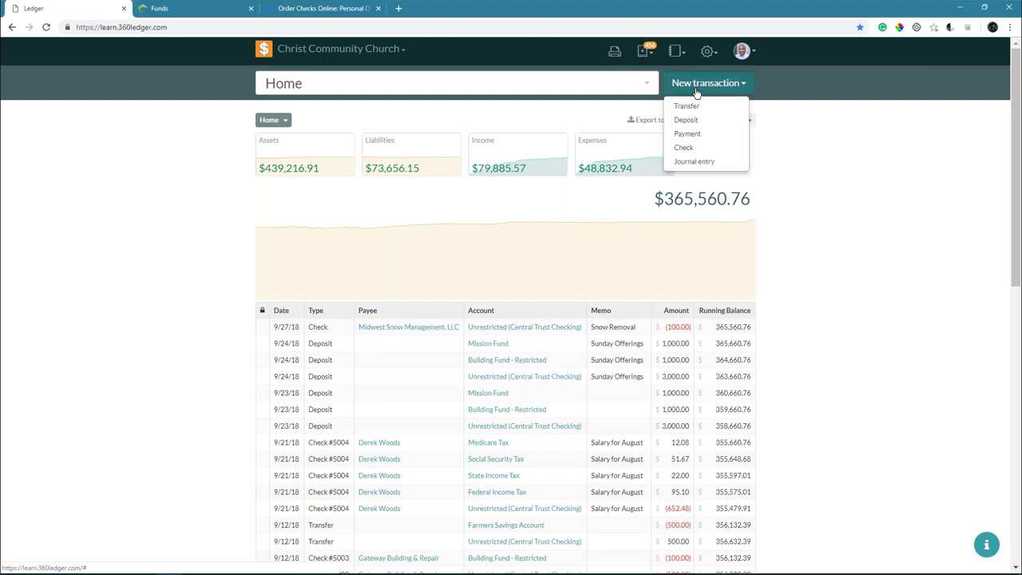
left_click(688, 134)
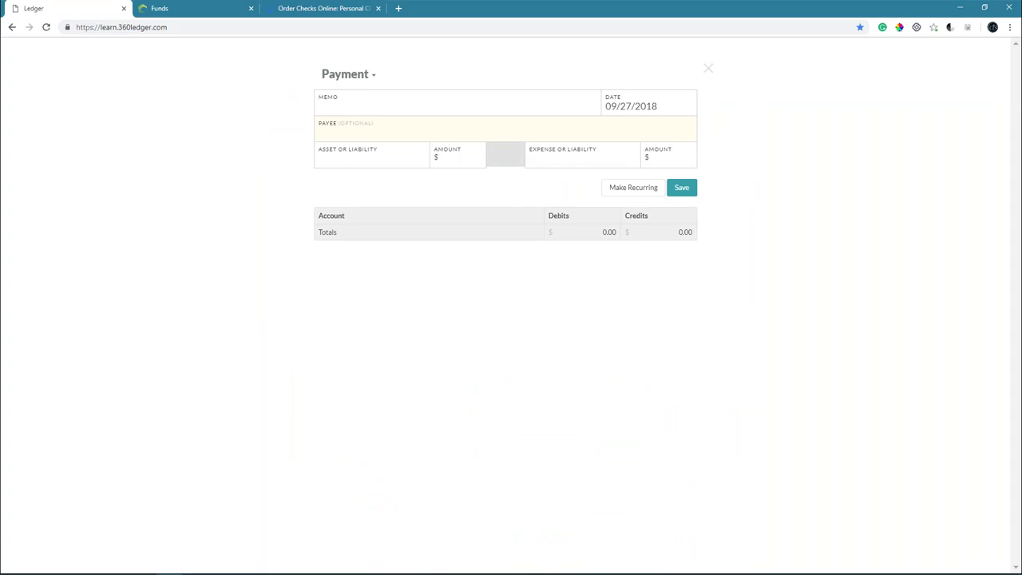
key("alt+Tab")
key("alt+Tab")
key("alt+Tab")
key("alt+Tab")
key("alt+Tab")
key("alt+Tab")
key("alt+Tab")
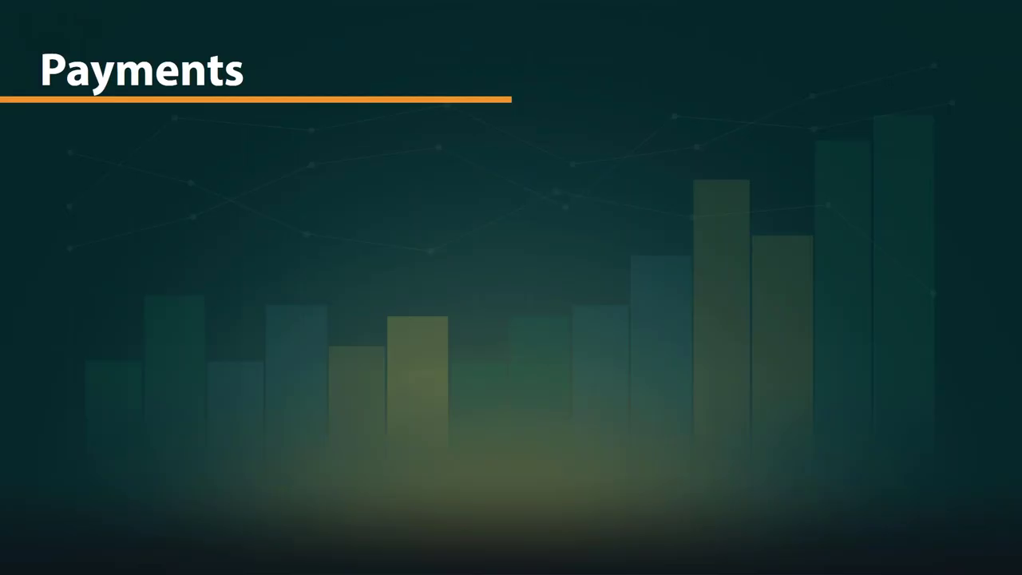
left_click(418, 235)
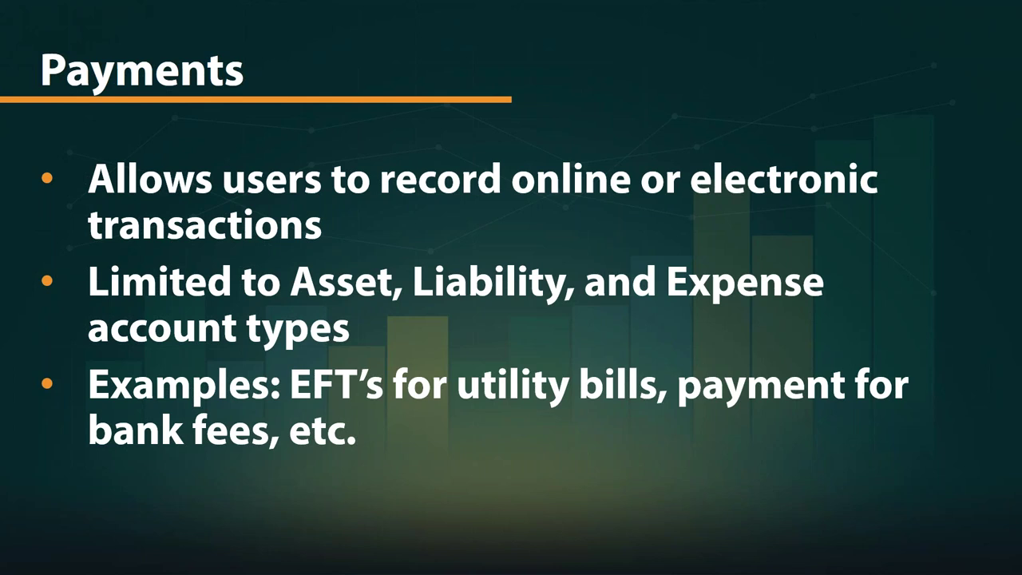
key("alt+Tab")
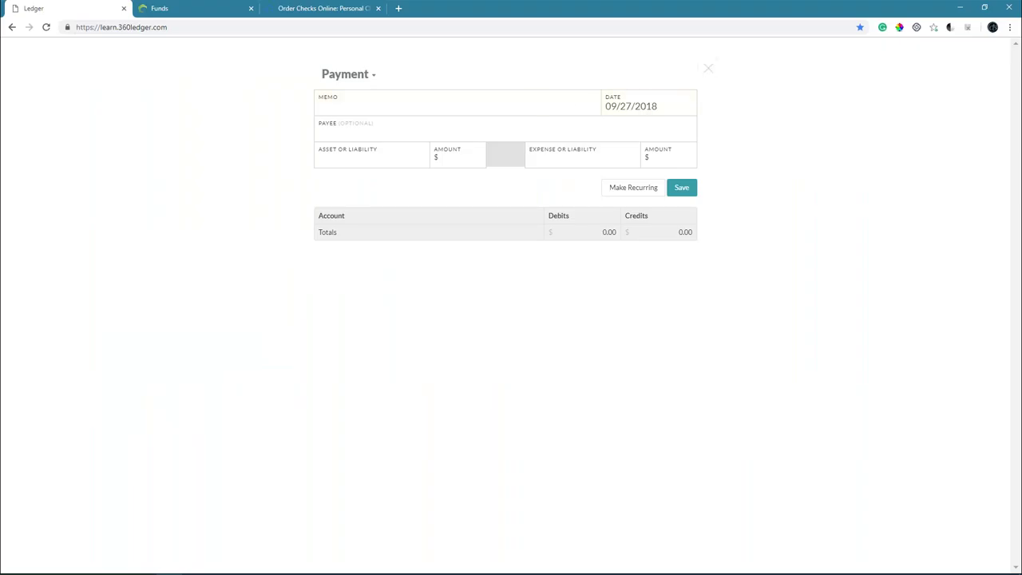
Step: Enter "August payement" as the payment's memo and choose Ameren Electric as the payee
left_click(373, 105)
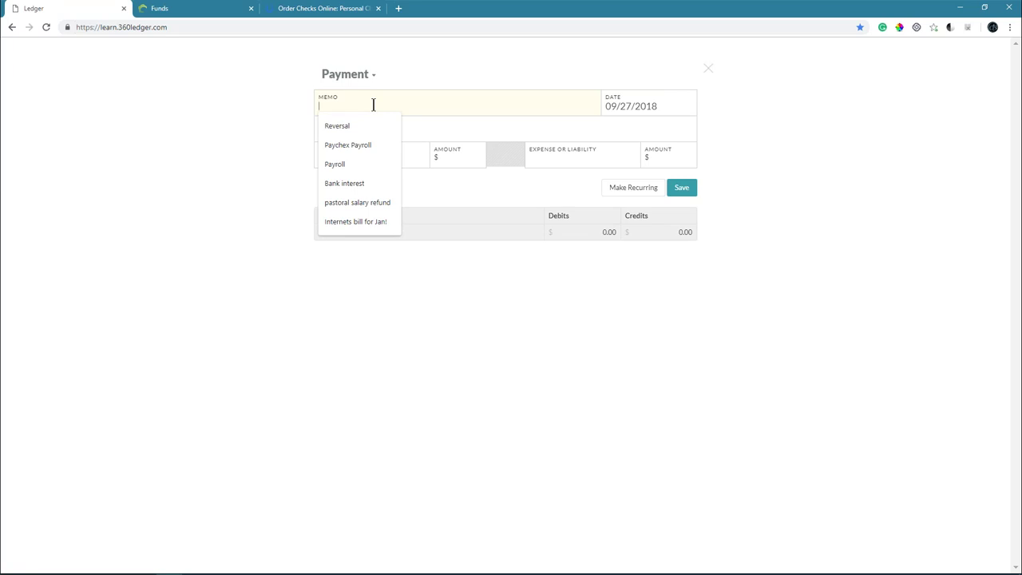
type("August ")
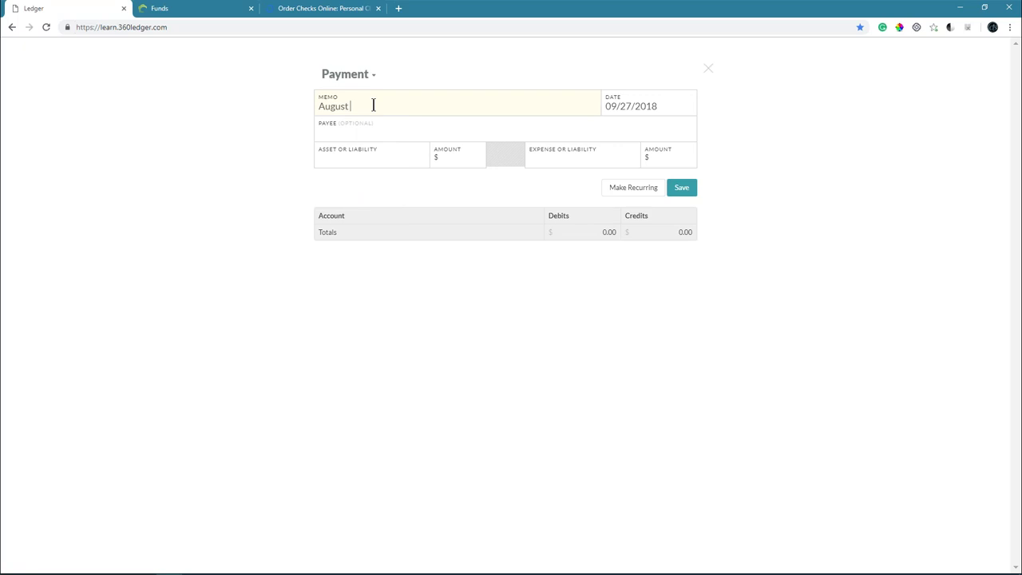
type("payement")
key("Tab")
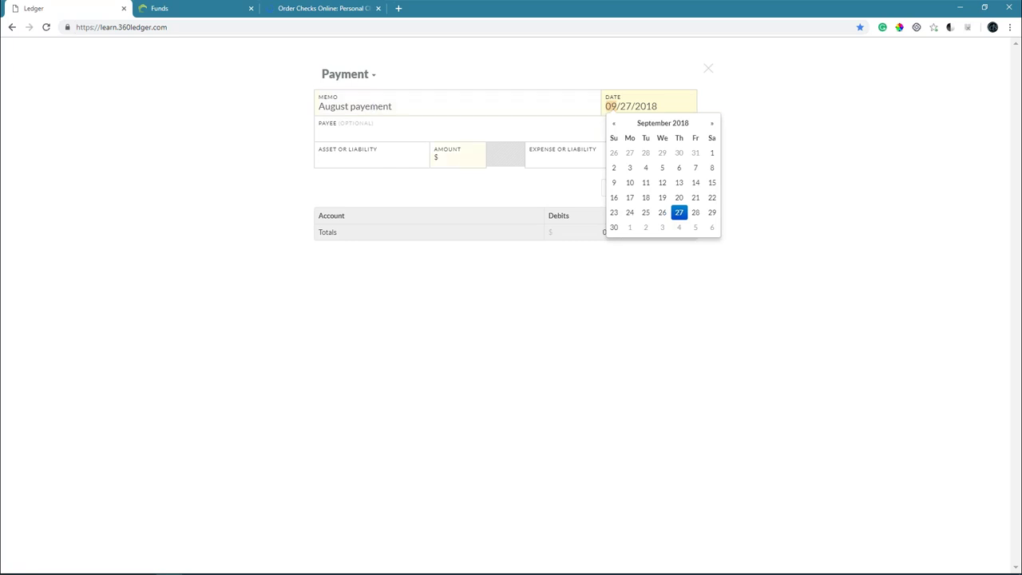
left_click(430, 134)
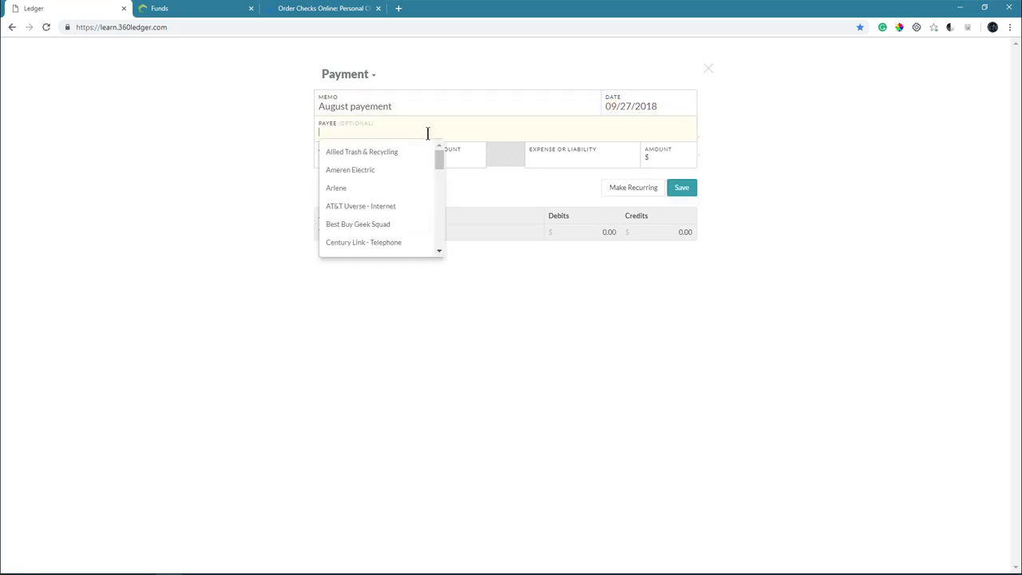
type("a")
key("Down")
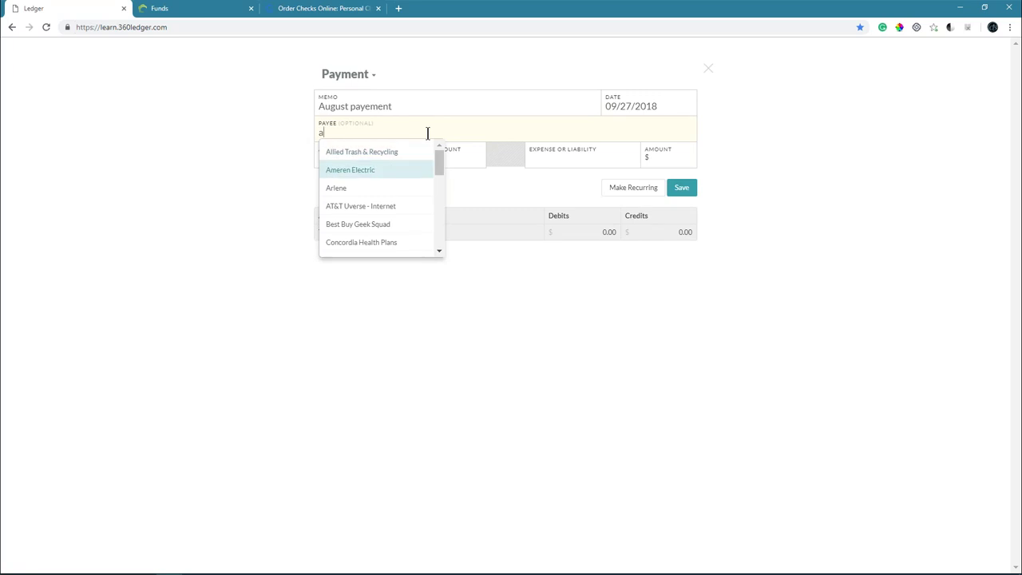
key("Return")
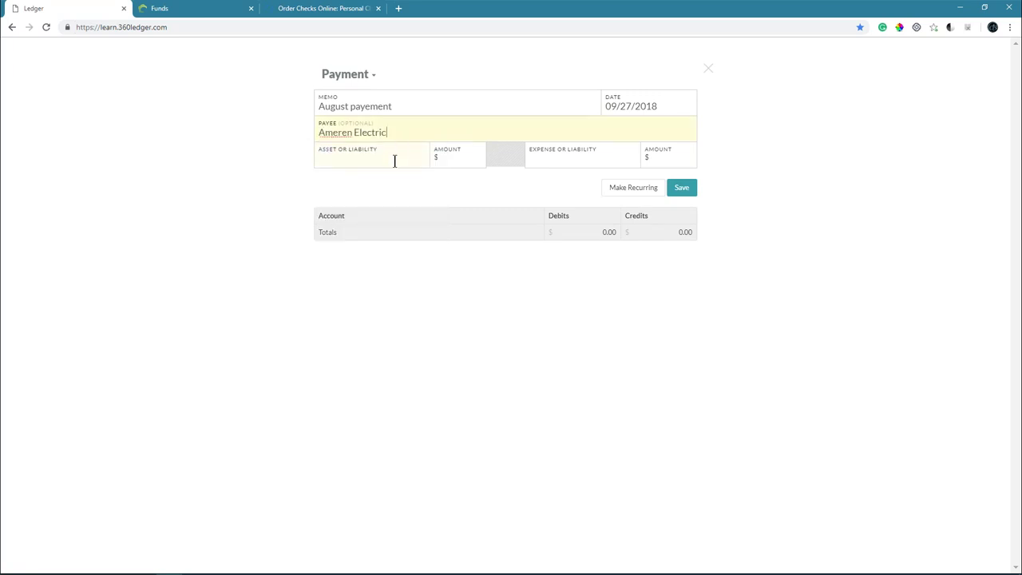
Step: Draw $376.23 for the payment from the Unrestricted (Central Trust Checking) account
left_click(398, 157)
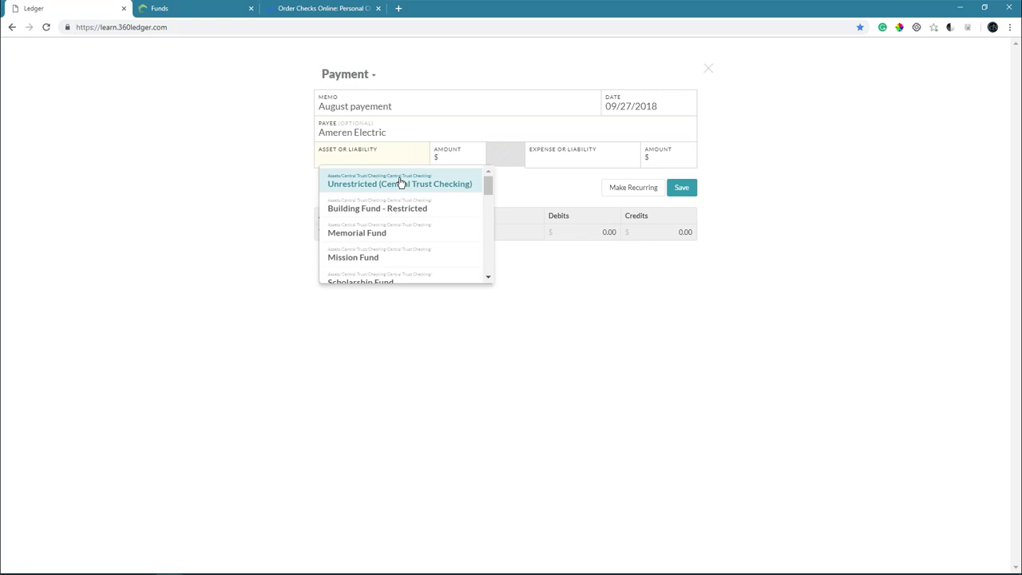
left_click(400, 184)
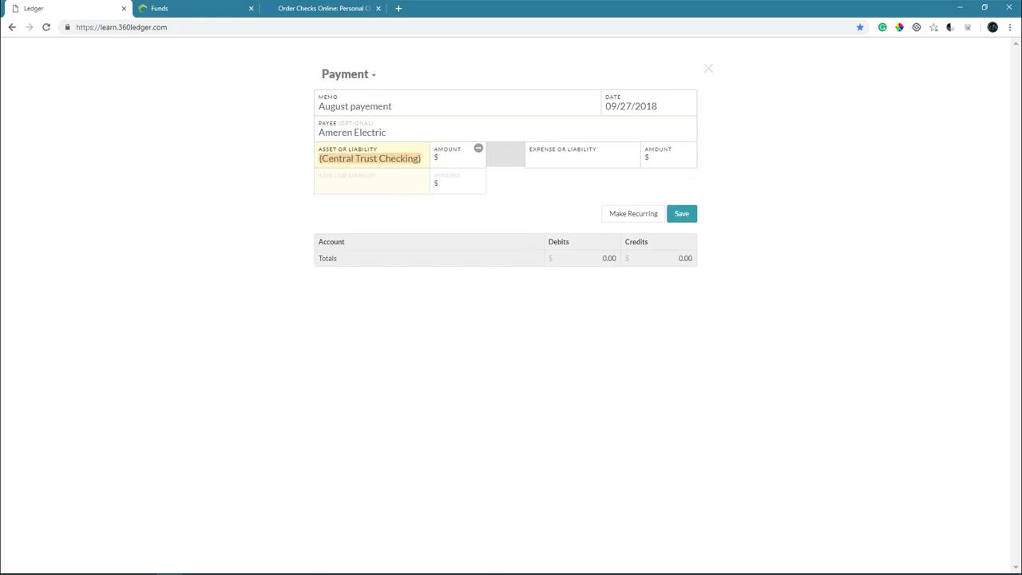
left_click(462, 159)
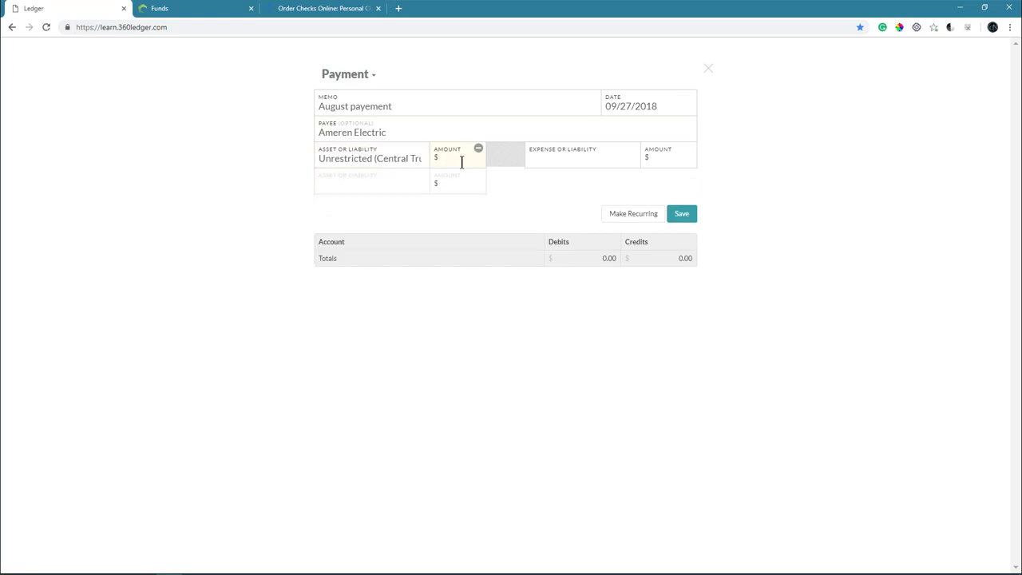
type("376")
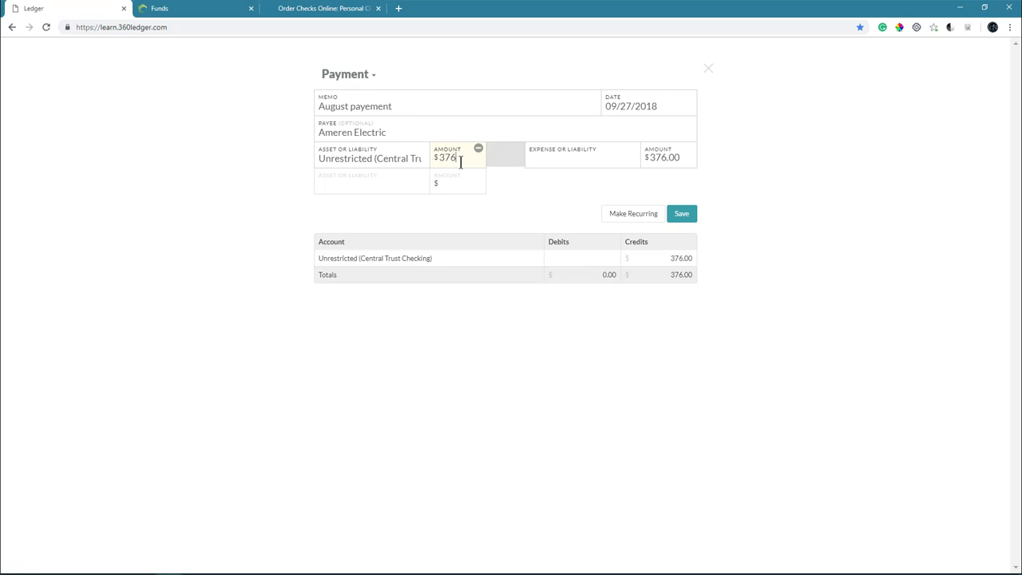
type(".23")
Step: Assign the payment to the Electric expense account and save it
left_click(561, 155)
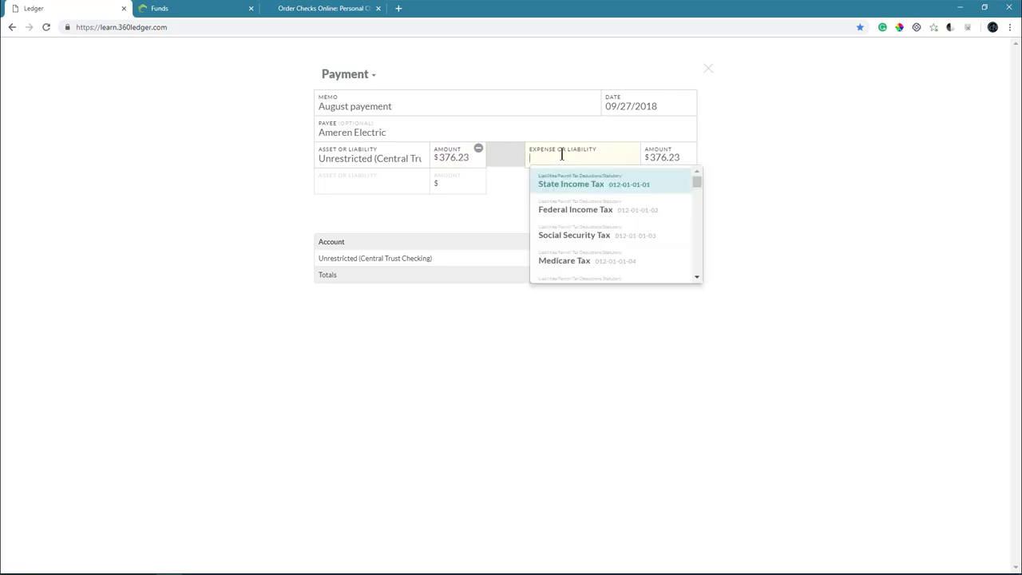
type("ele")
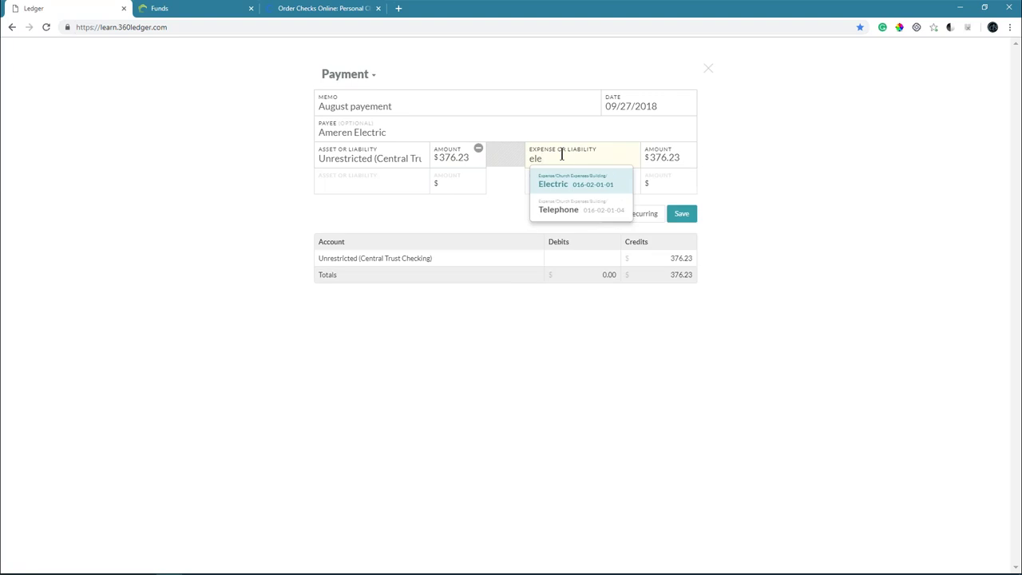
left_click(556, 185)
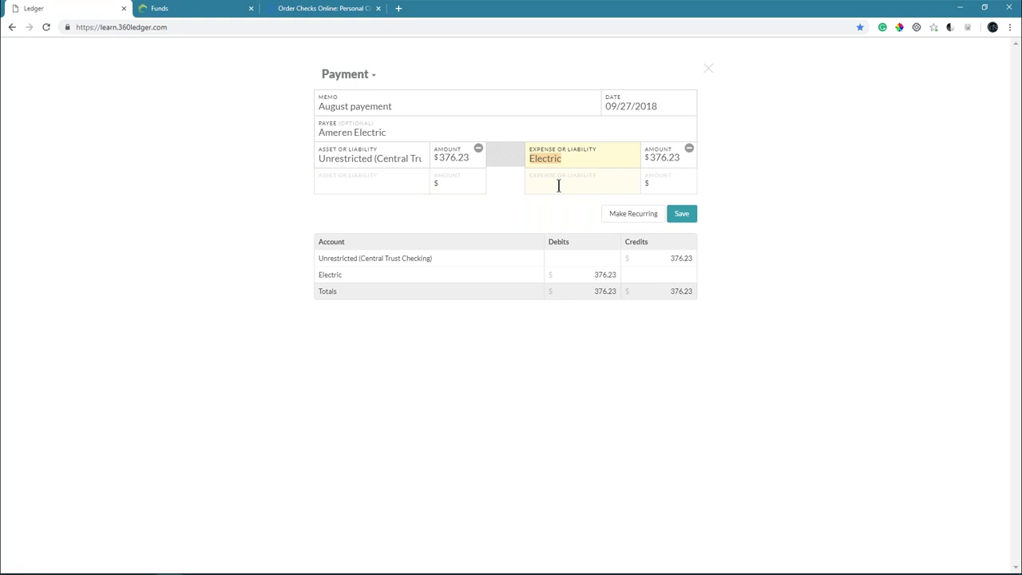
left_click(692, 220)
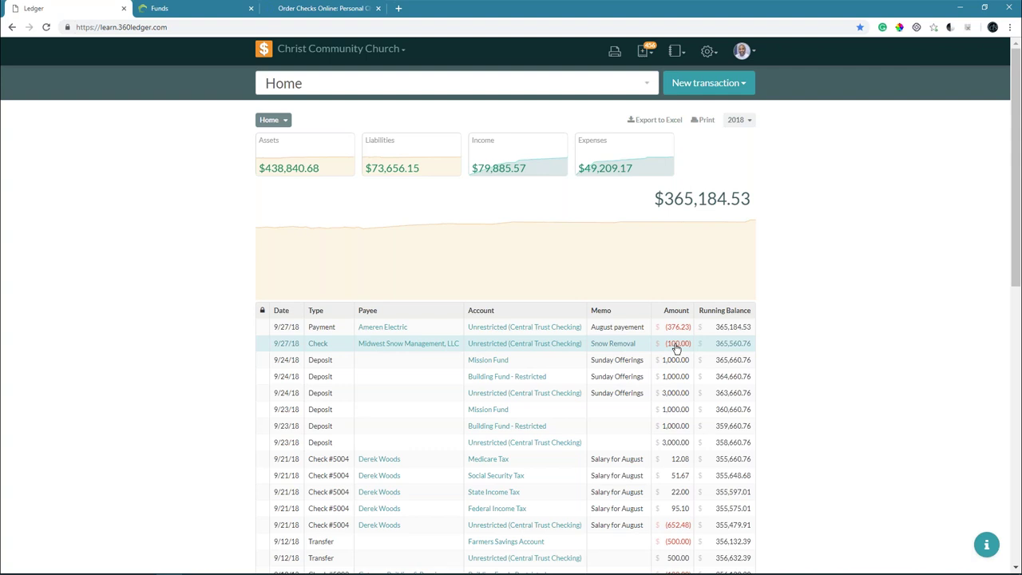
Step: Start a new check with the memo "July Electric Bill" and Ameren Electric as the payee
left_click(708, 84)
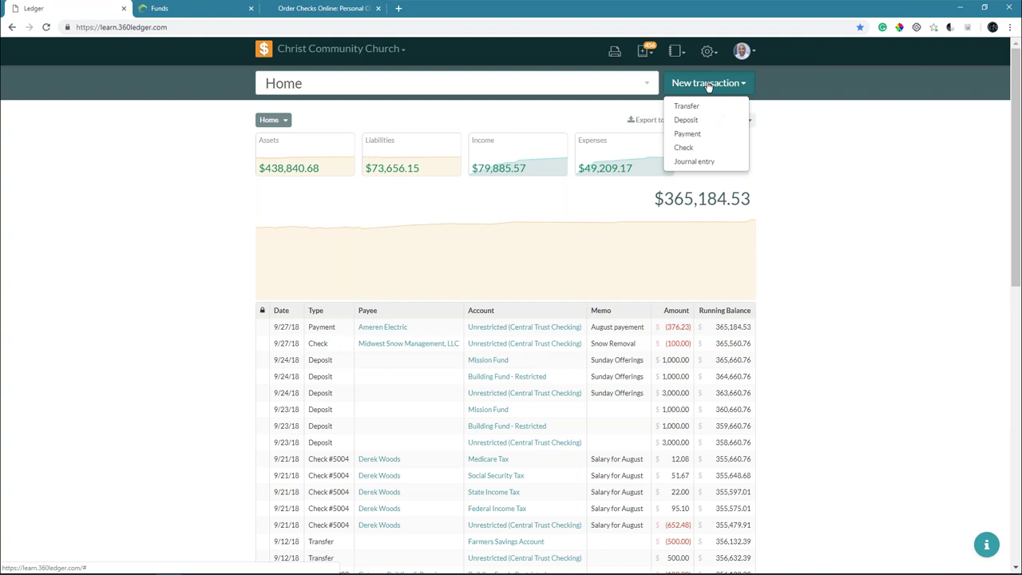
left_click(695, 148)
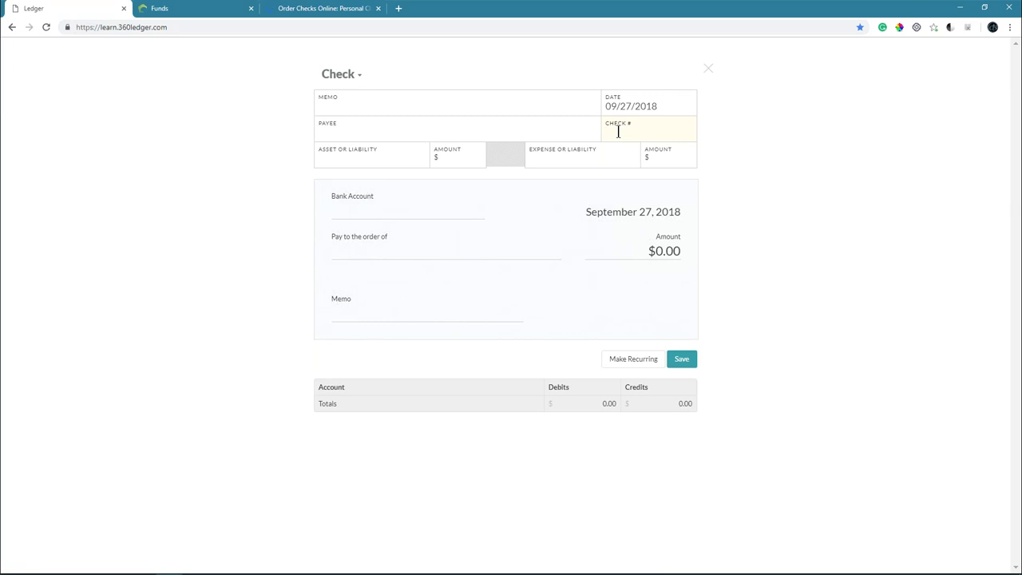
left_click(618, 132)
type("July Eelectric Bill")
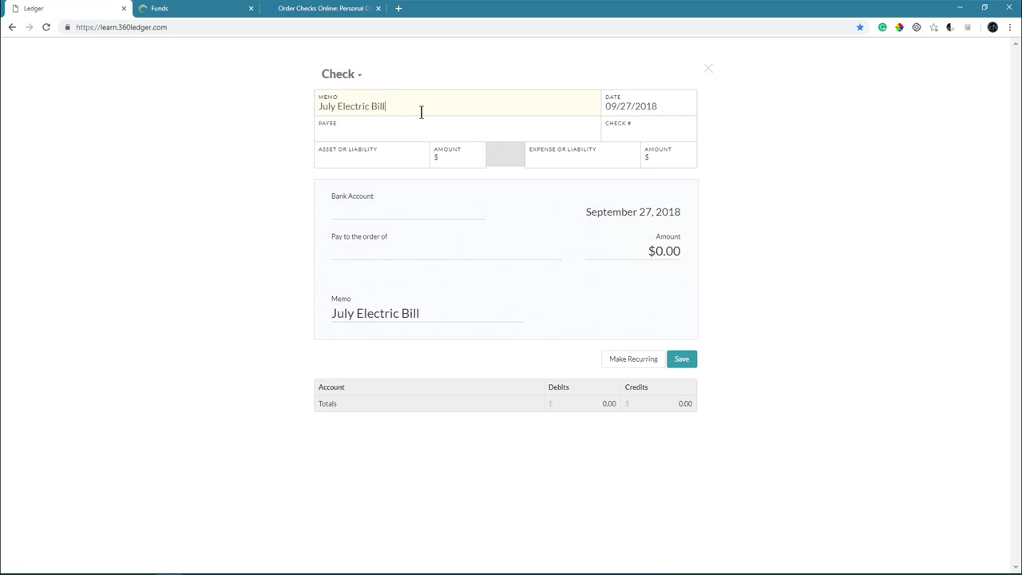
key("Tab")
key("Tab")
key("Tab")
key("Tab")
type("Amer")
key("Down")
key("Return")
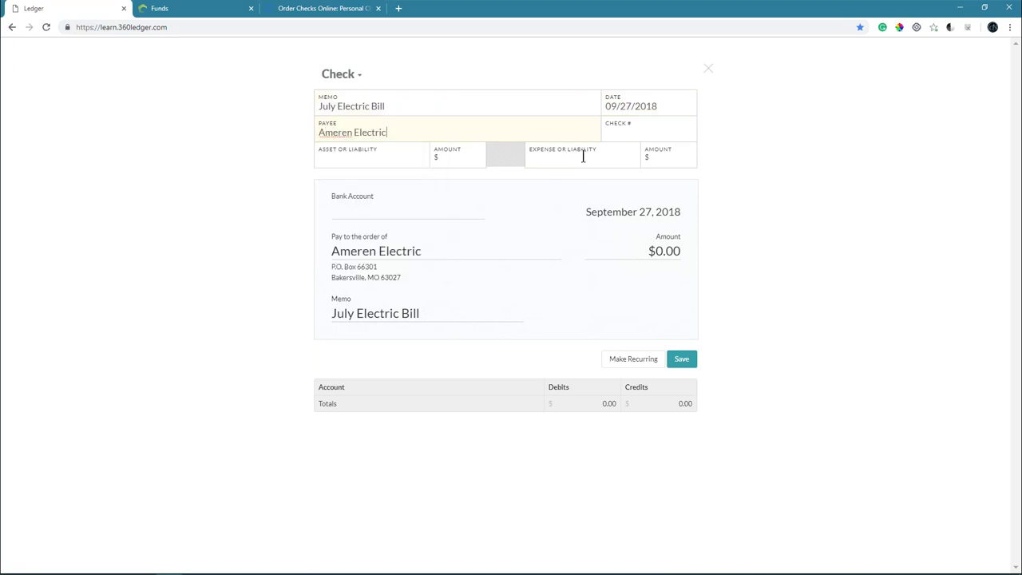
Step: Set the check number to 5006
left_click(618, 131)
type("5000")
key("BackSpace")
type("6")
Step: Allocate $512 on the check from Unrestricted (Central Trust Checking) to the Electric expense account
left_click(418, 156)
left_click(438, 184)
left_click(468, 157)
type("3")
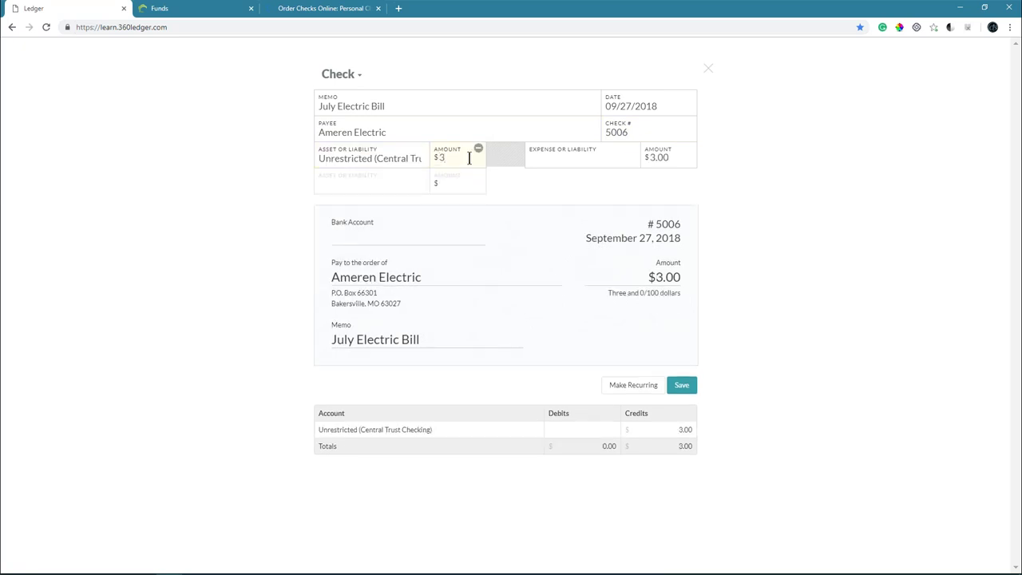
key("BackSpace")
type("512")
left_click(551, 158)
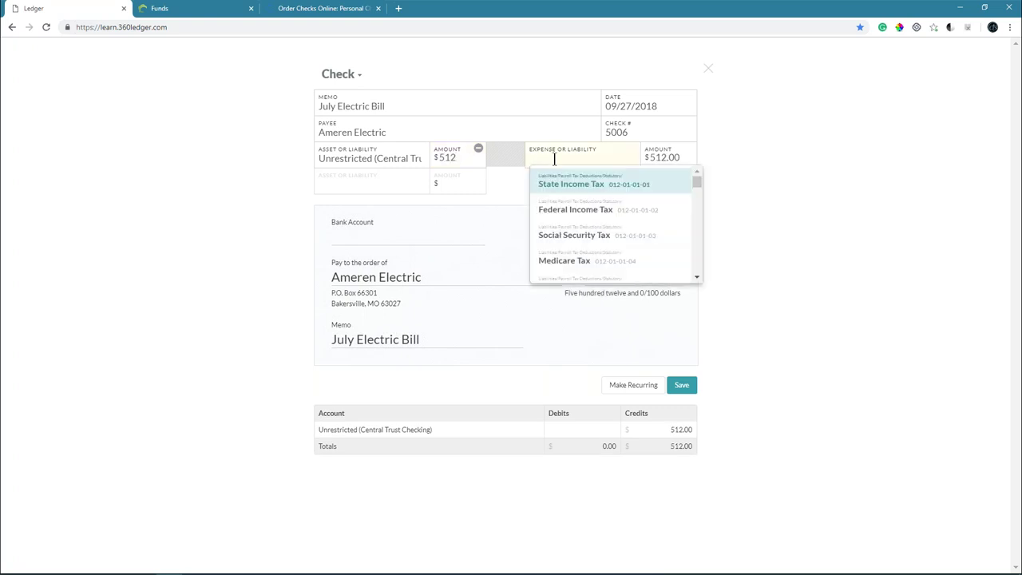
type("elec")
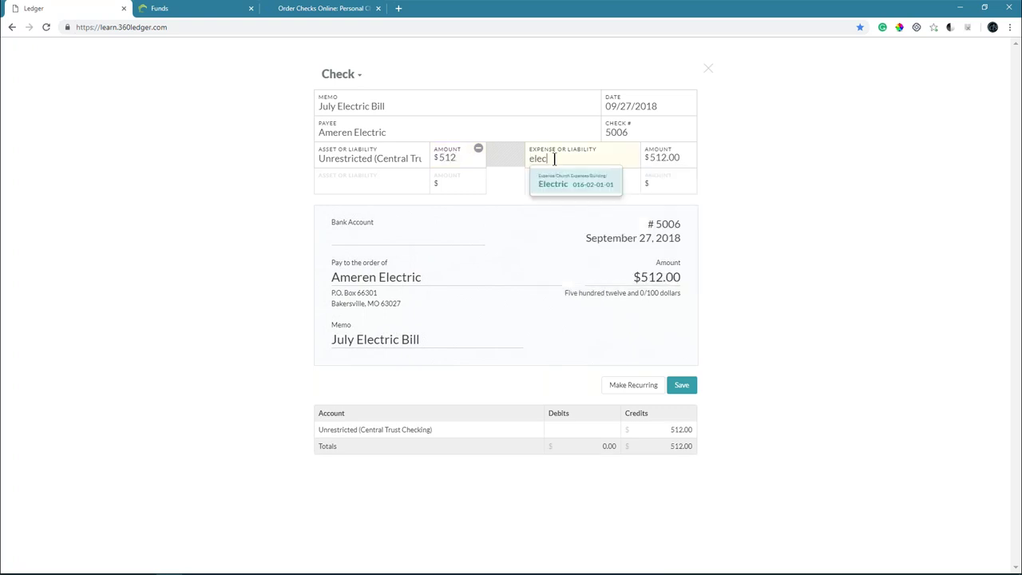
left_click(563, 182)
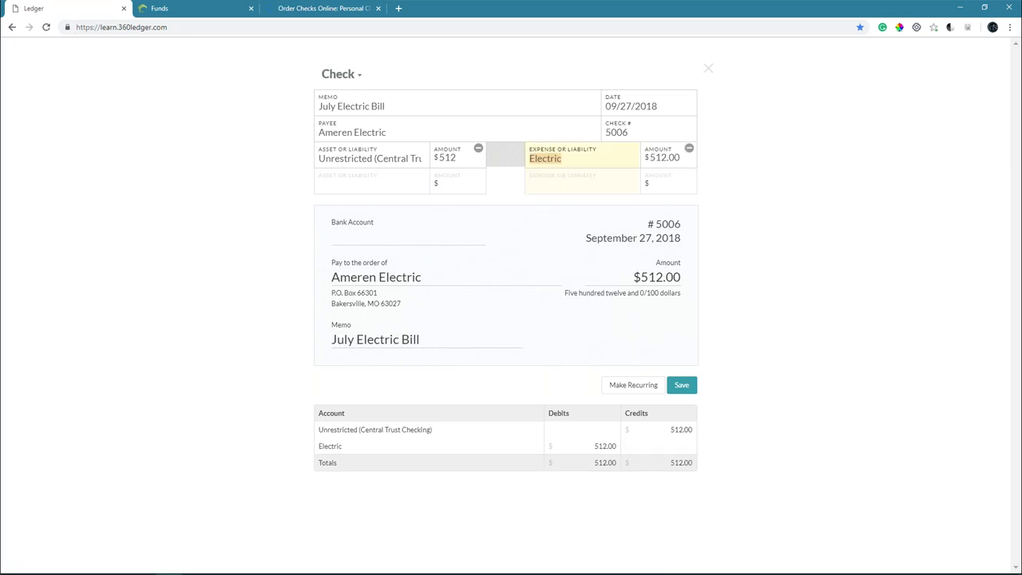
Step: Save the July electric bill check and open the print queue
left_click(680, 386)
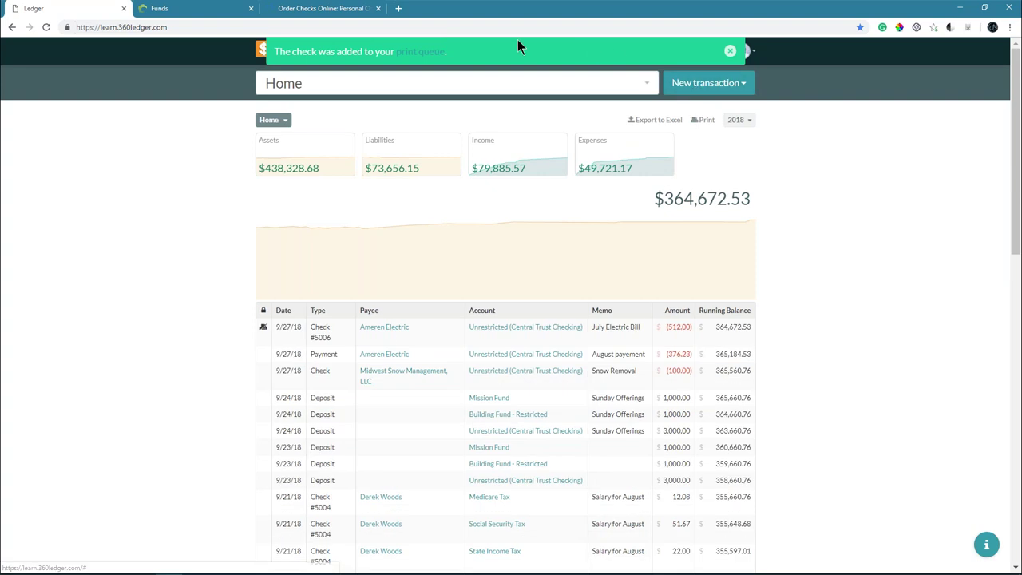
left_click(439, 53)
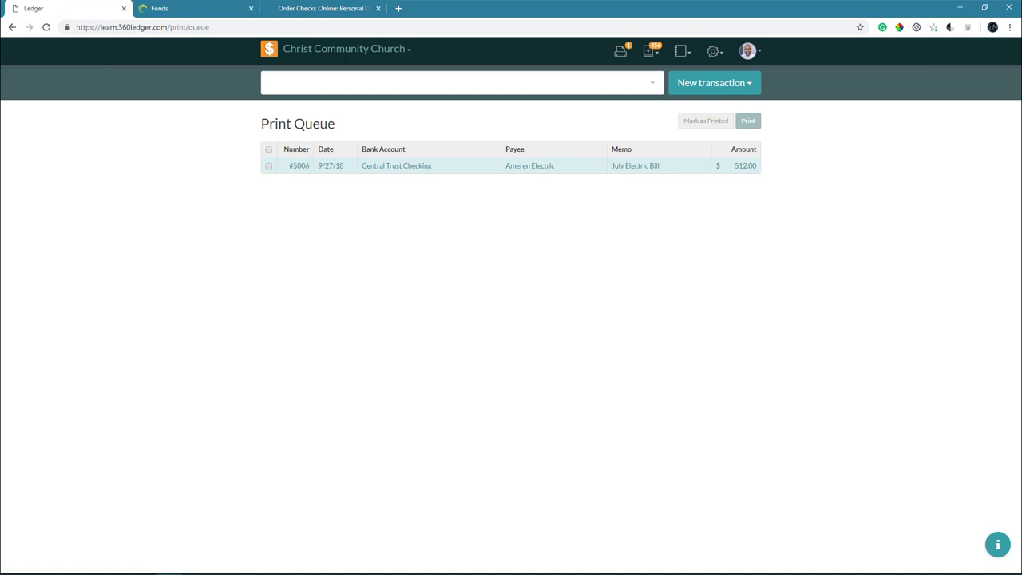
Step: Mark the Ameren Electric check for the July Electric Bill as printed in the Print Queue and confirm its removal
left_click(268, 168)
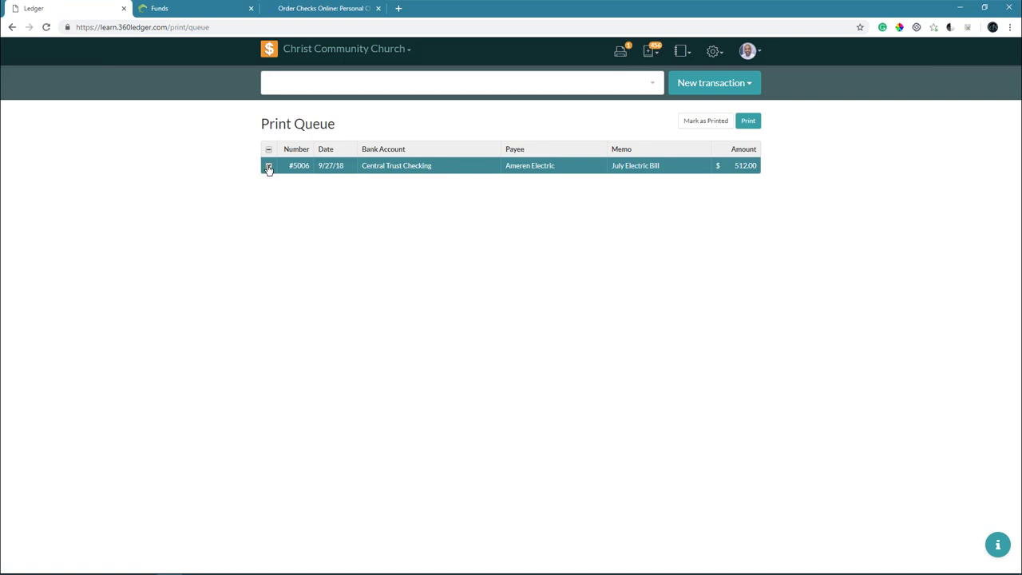
left_click(701, 124)
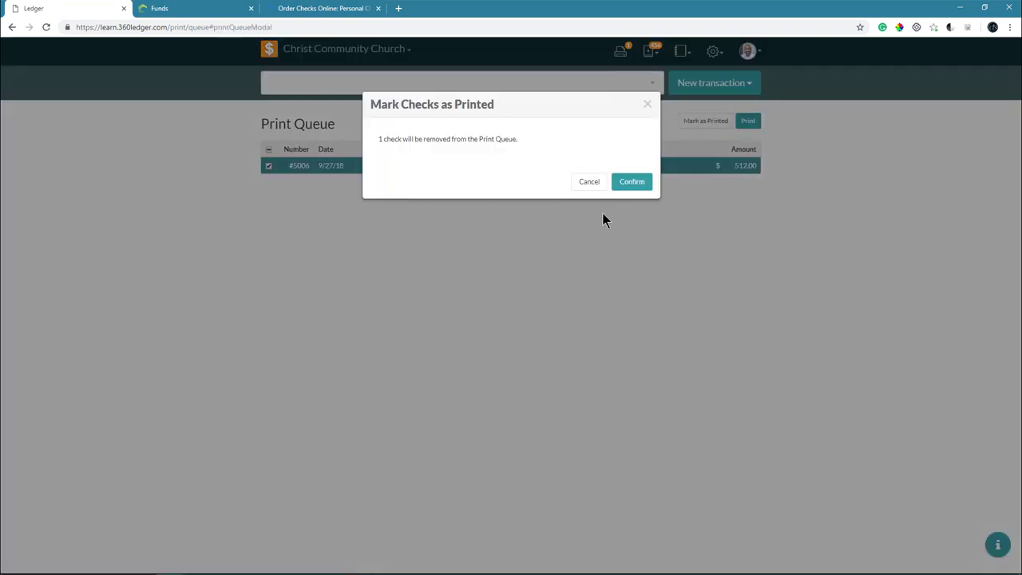
left_click(628, 182)
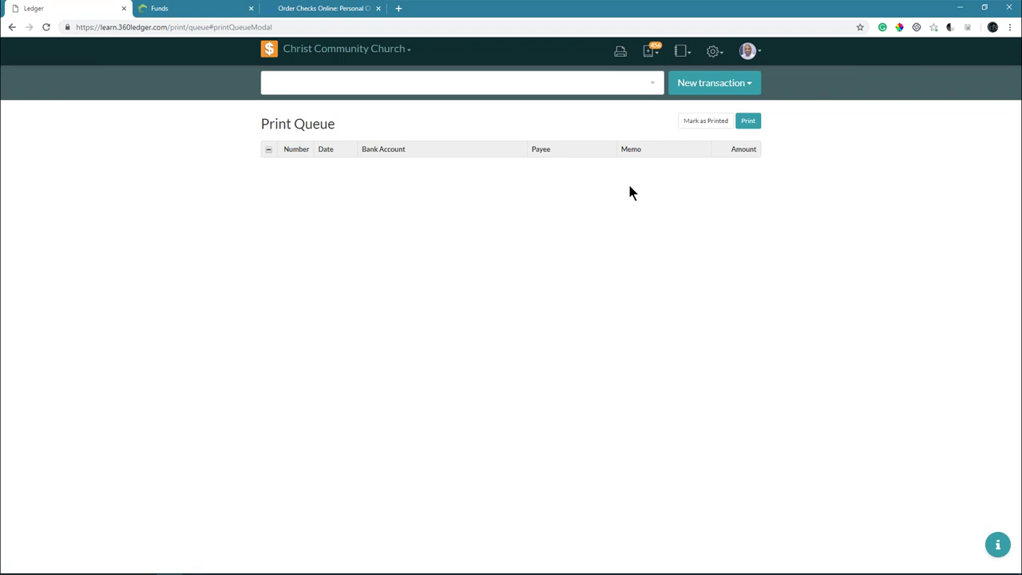
Step: Switch to the PowerPoint slide show and advance to the Transfers slide with its first bullet
key("alt+Tab")
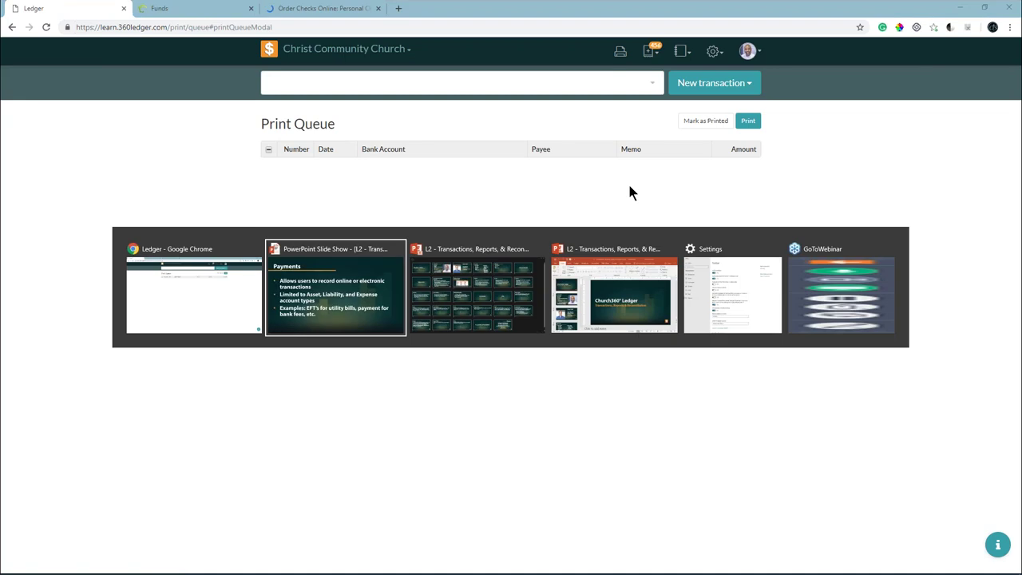
key("Right")
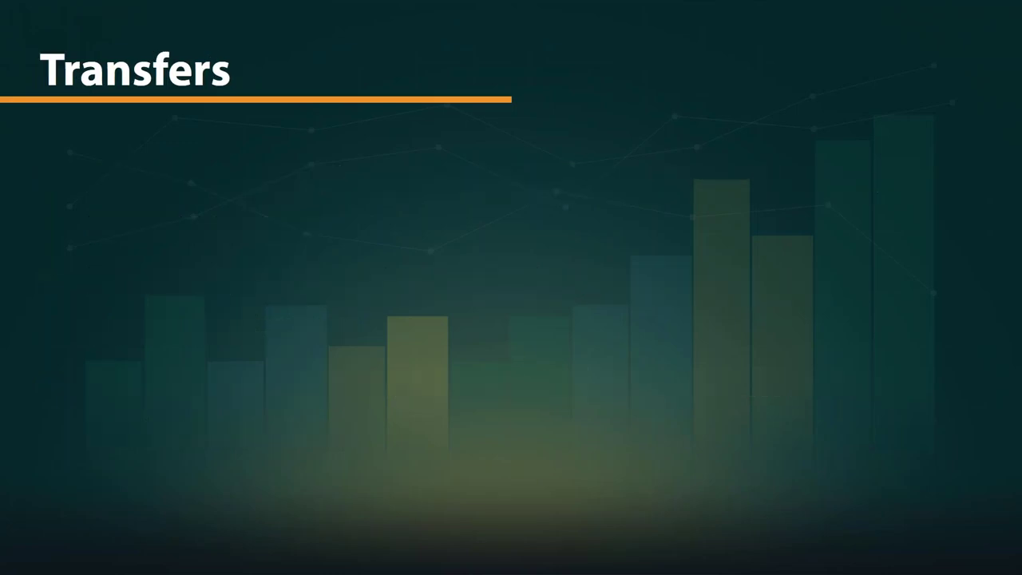
key("Right")
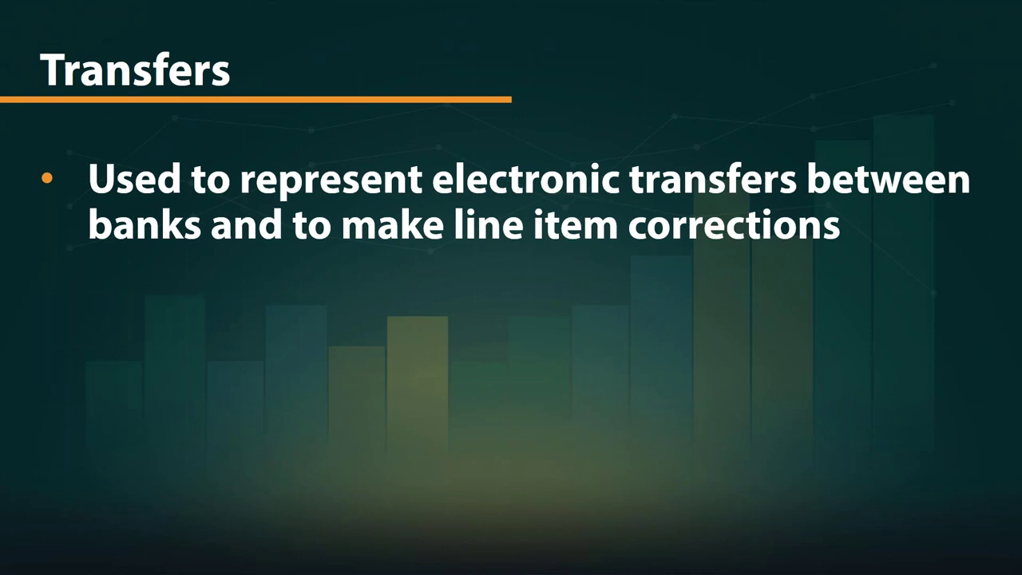
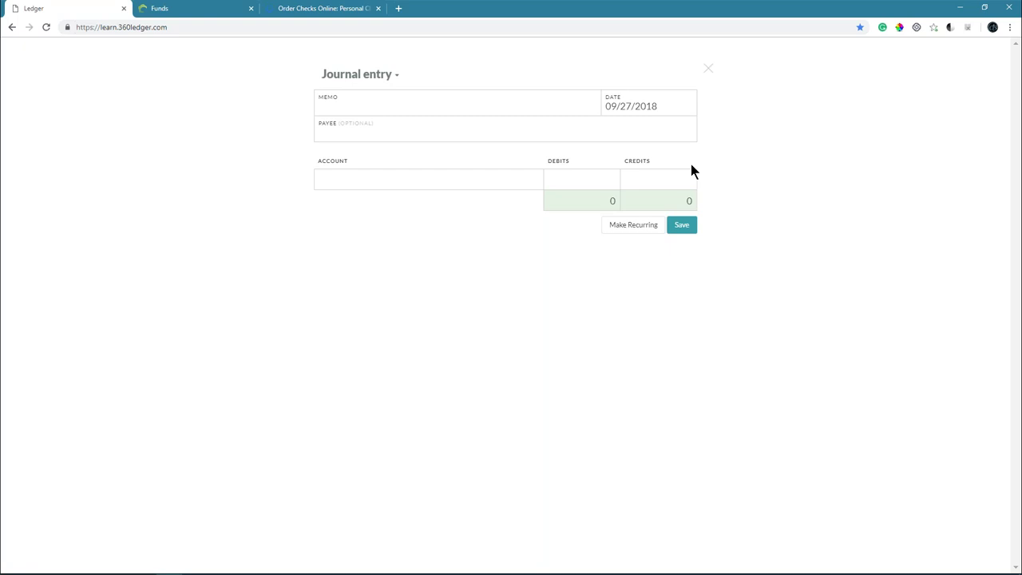
Step: Enter the journal entry memo "Bank Interest" and set the date to 09/26/2018, leaving the payee blank
left_click(510, 106)
left_click(512, 106)
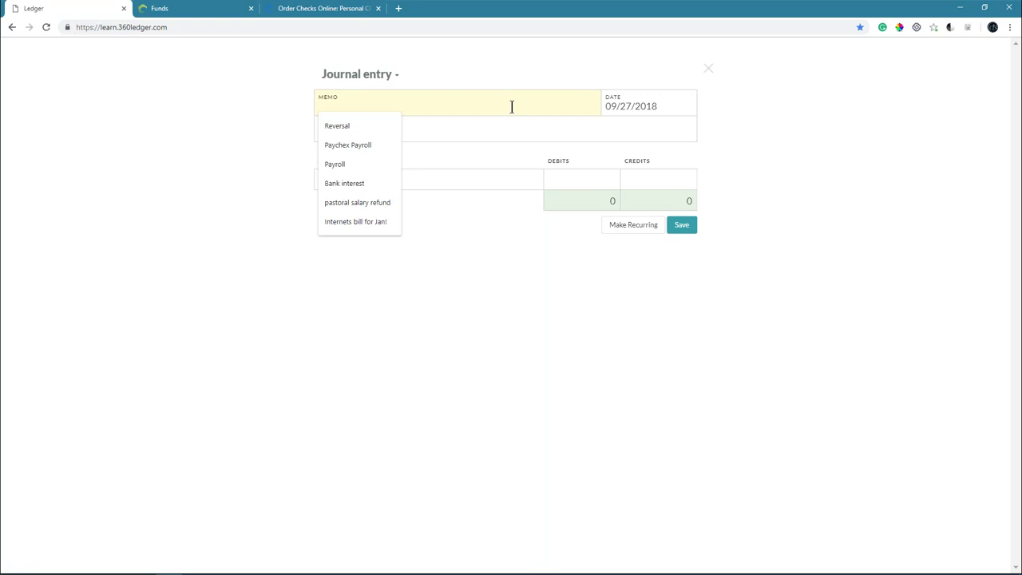
type("Bank")
key("BackSpace")
key("BackSpace")
key("BackSpace")
key("BackSpace")
type("Bank ")
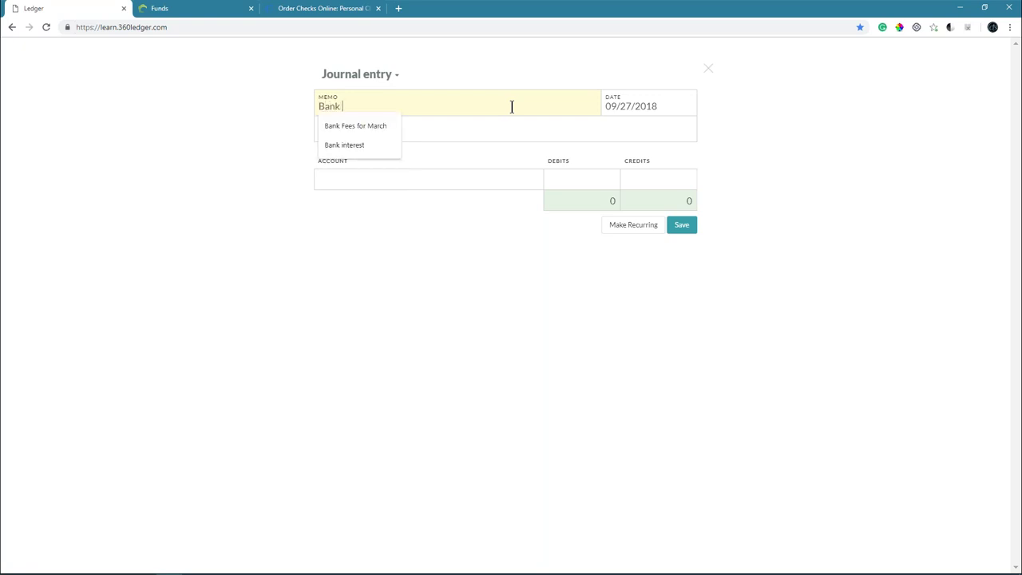
type("Interest")
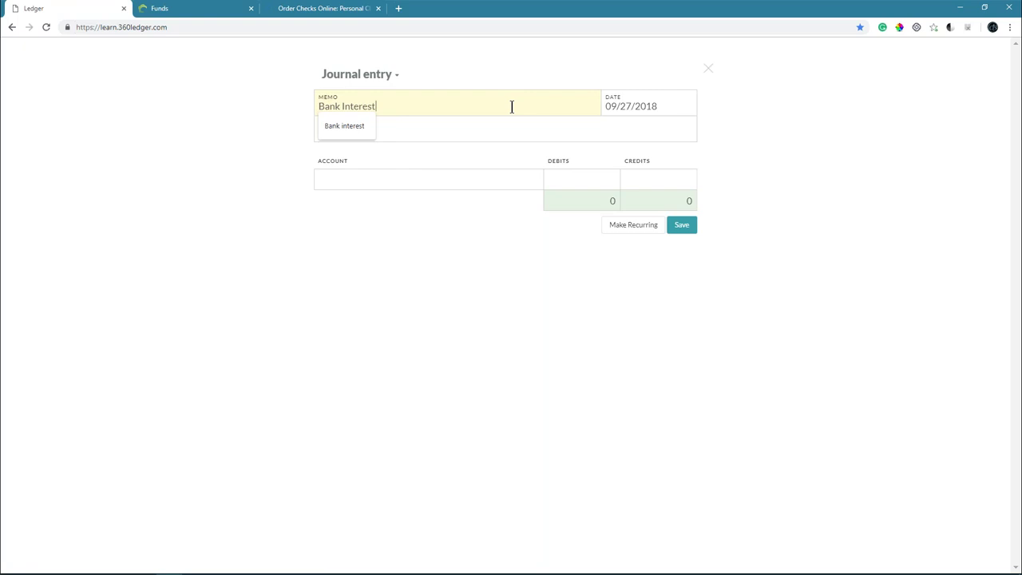
key("Tab")
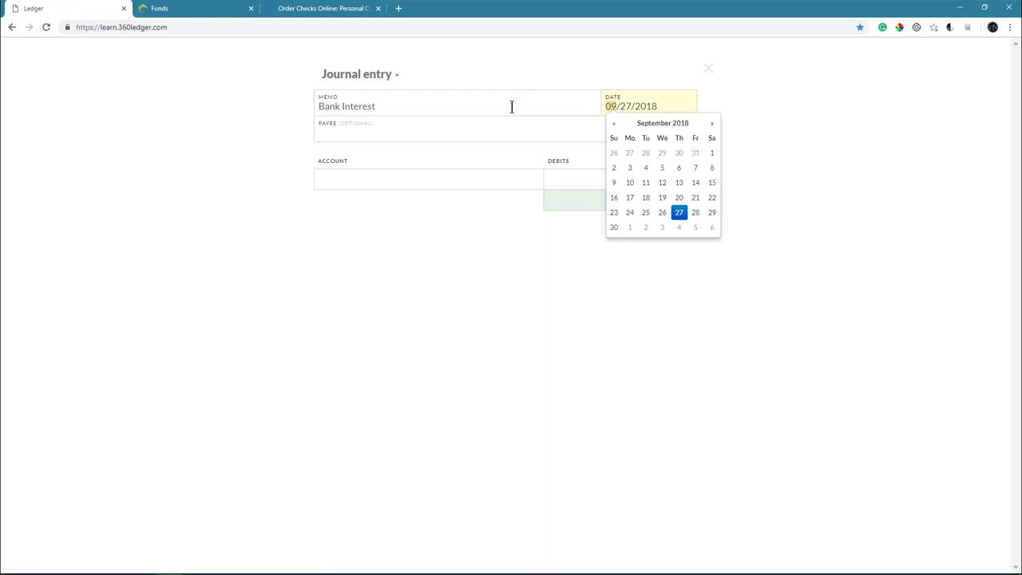
left_click(662, 212)
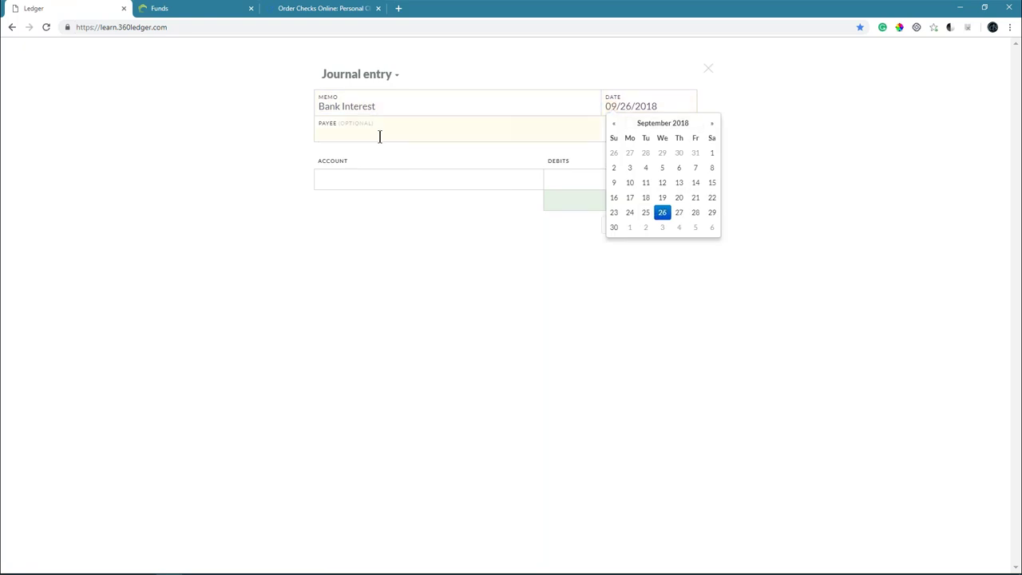
left_click(378, 136)
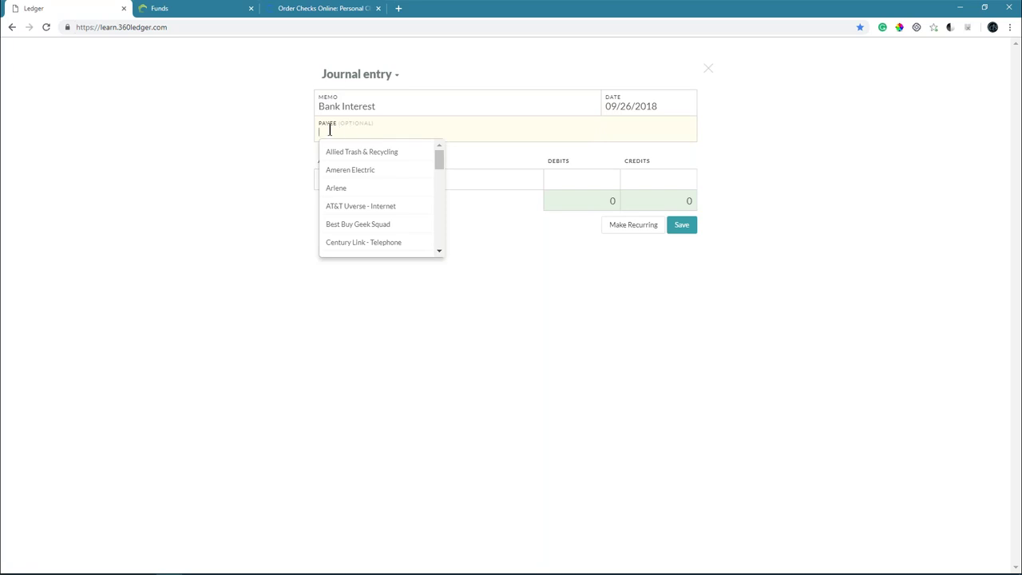
left_click(265, 147)
Step: Add Unrestricted (Central Trust Checking) and Interest Income as the two account lines of the journal entry
left_click(344, 181)
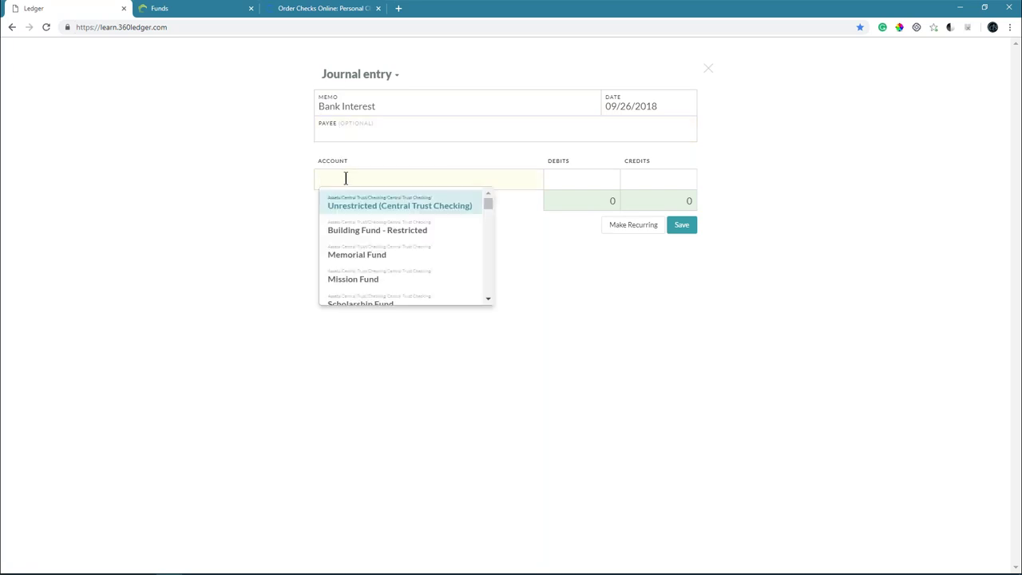
left_click(412, 206)
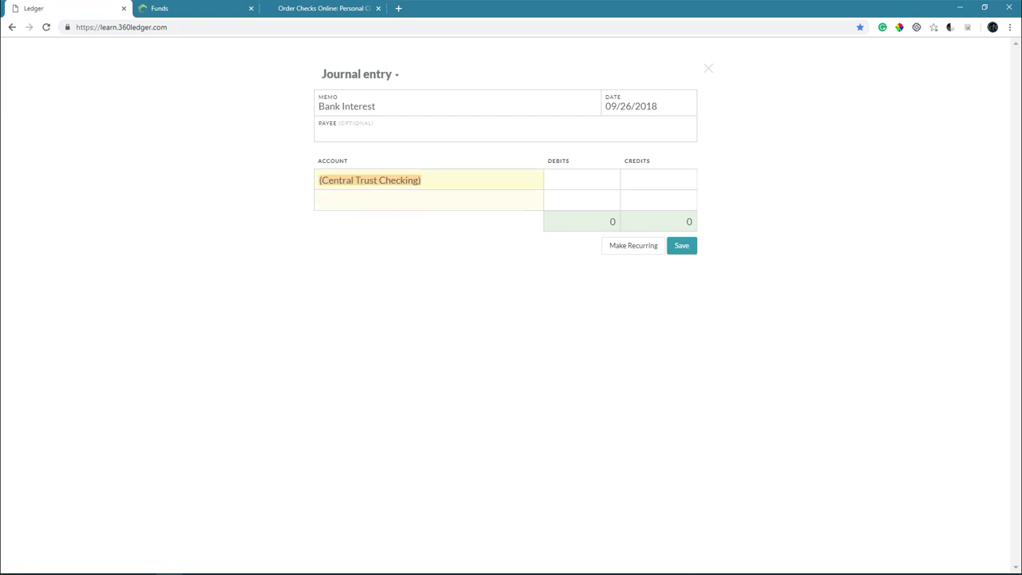
left_click(320, 201)
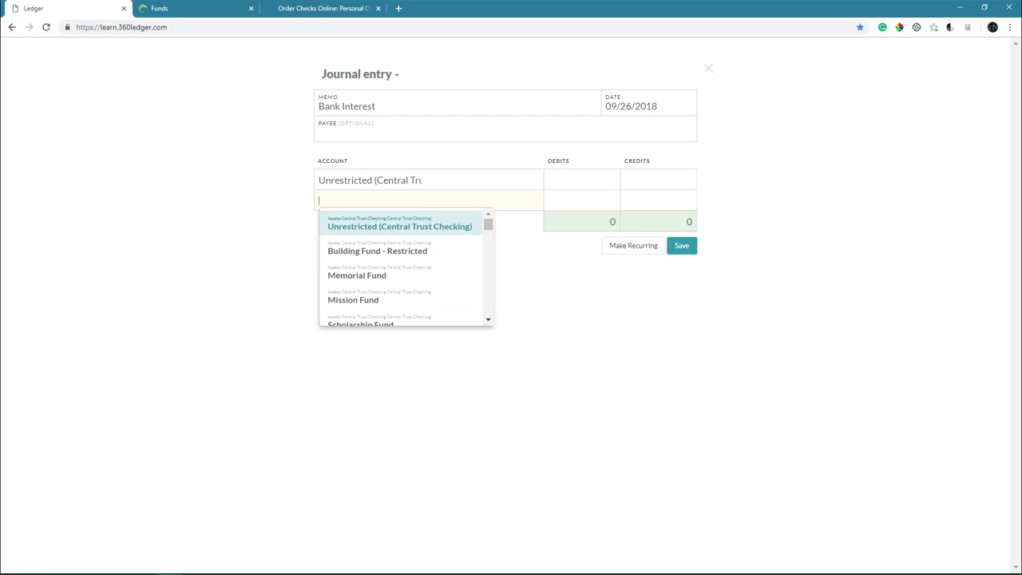
type("inte")
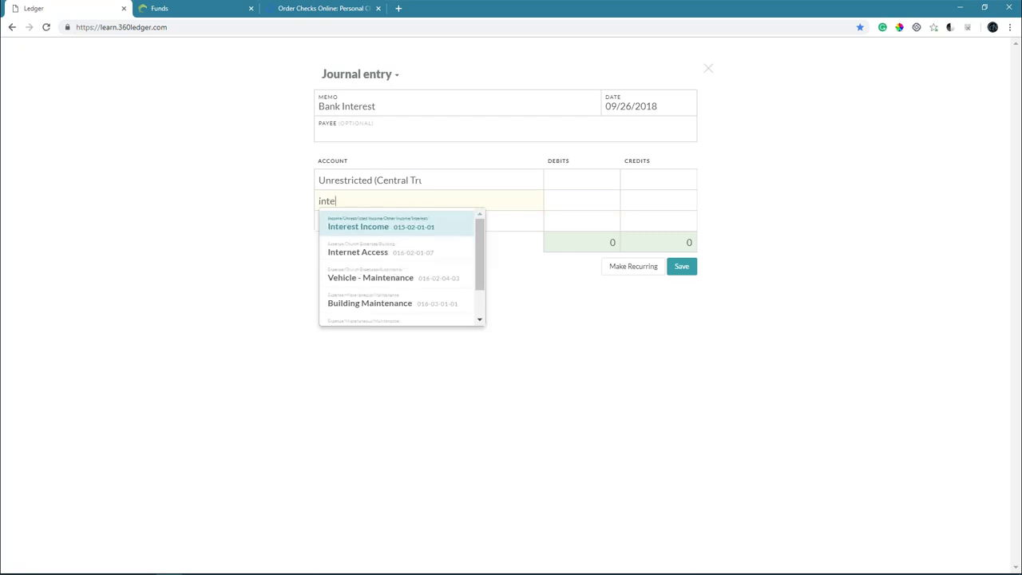
left_click(392, 229)
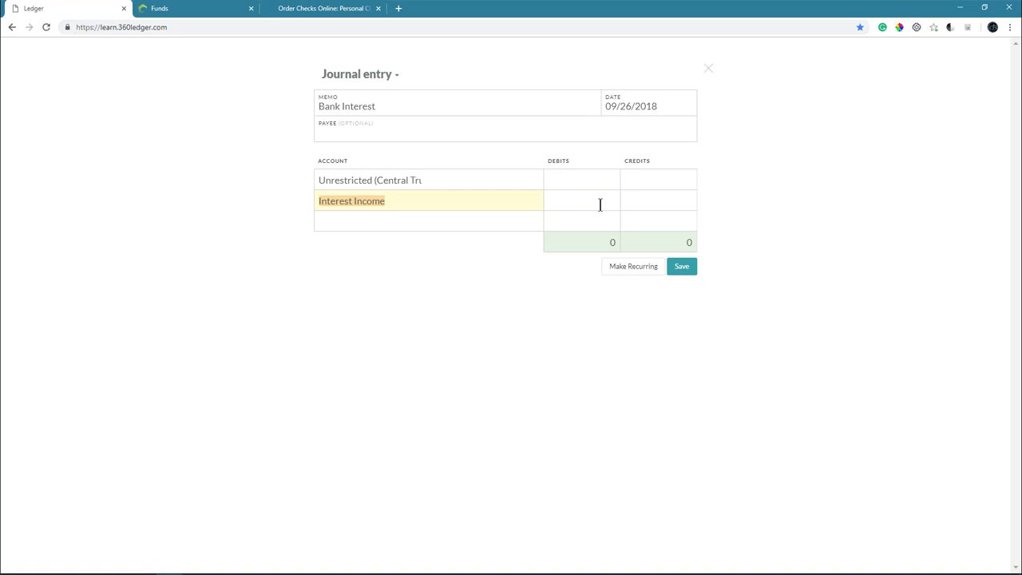
Step: Enter a 0.27 debit for Unrestricted (Central Trust Checking) and a 0.27 credit for Interest Income
left_click(589, 177)
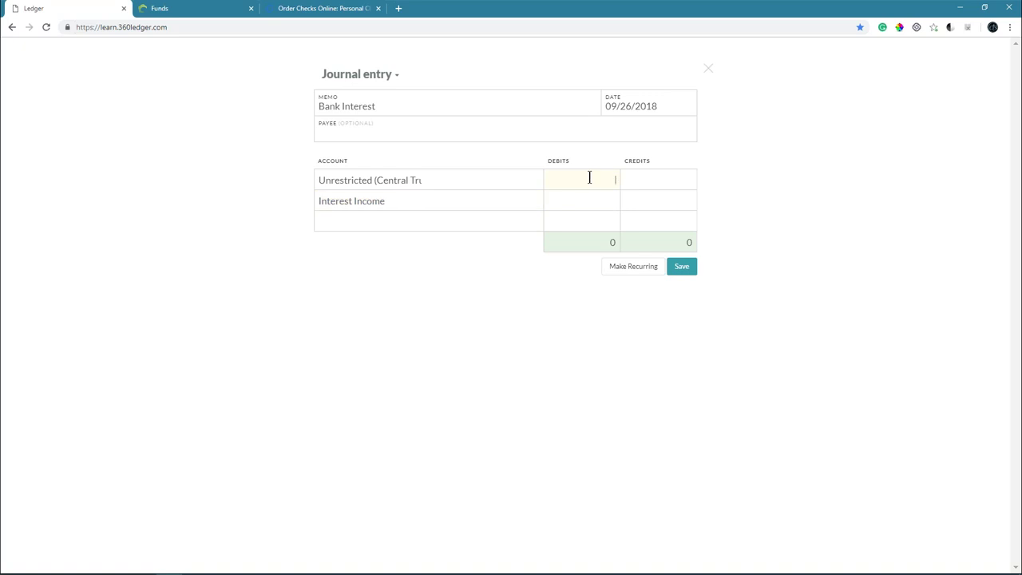
type(".0")
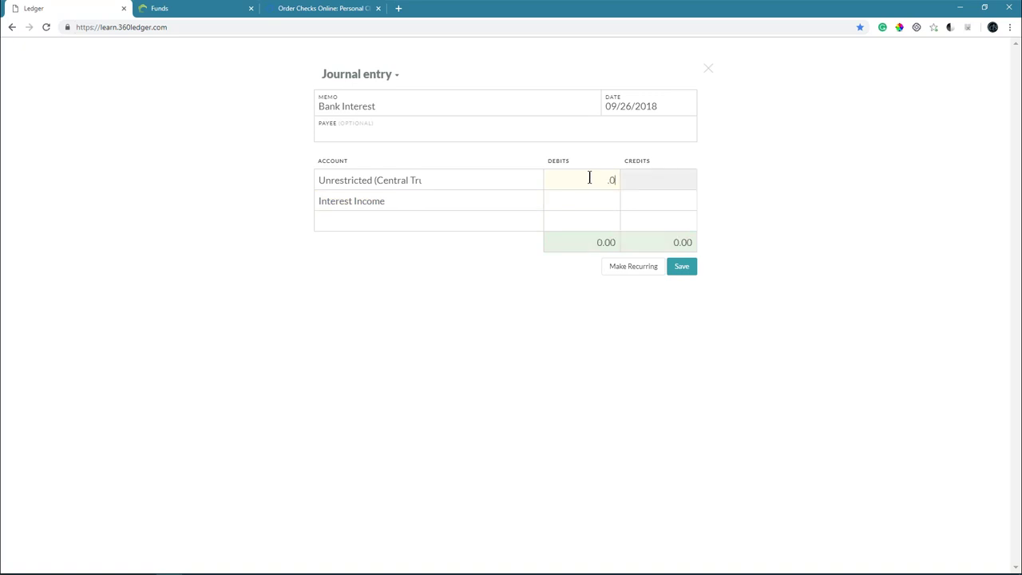
key("BackSpace")
type("27")
left_click(669, 208)
type("0.27")
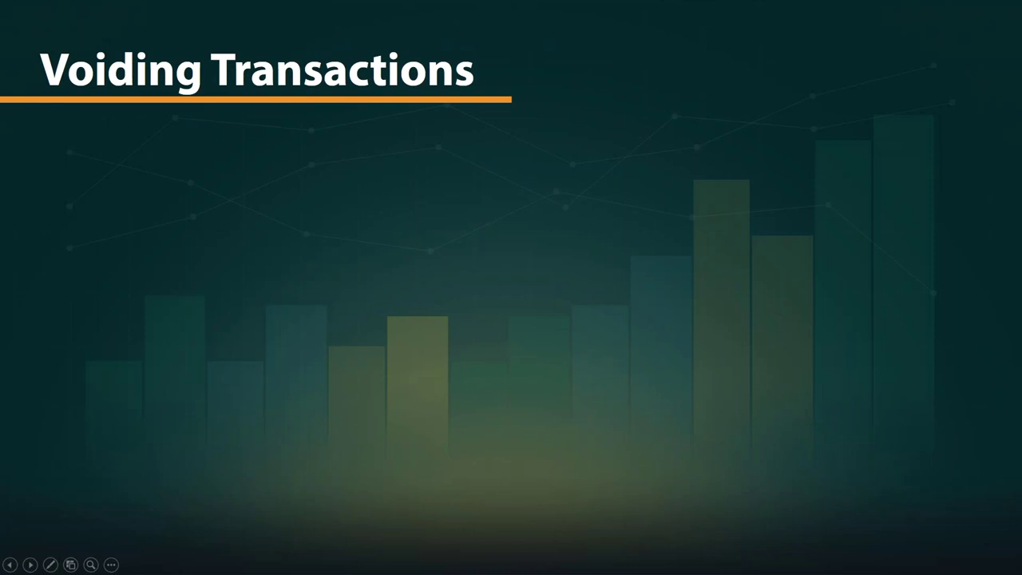
Step: Consult the Debits vs Credits chart in the PowerPoint slide show, and save the Bank Interest journal entry in Ledger
key("Right")
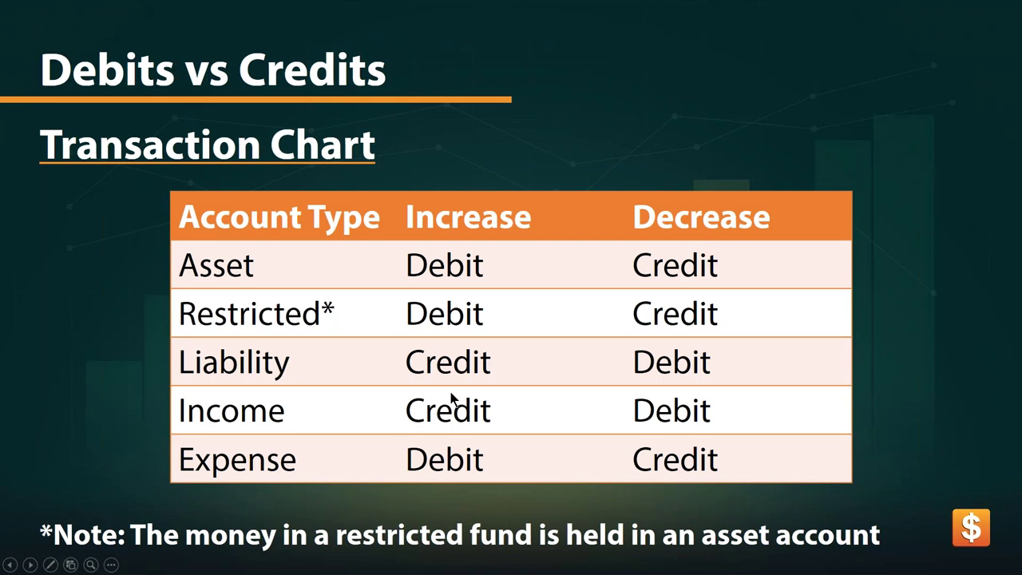
key("alt+Tab")
left_click(641, 192)
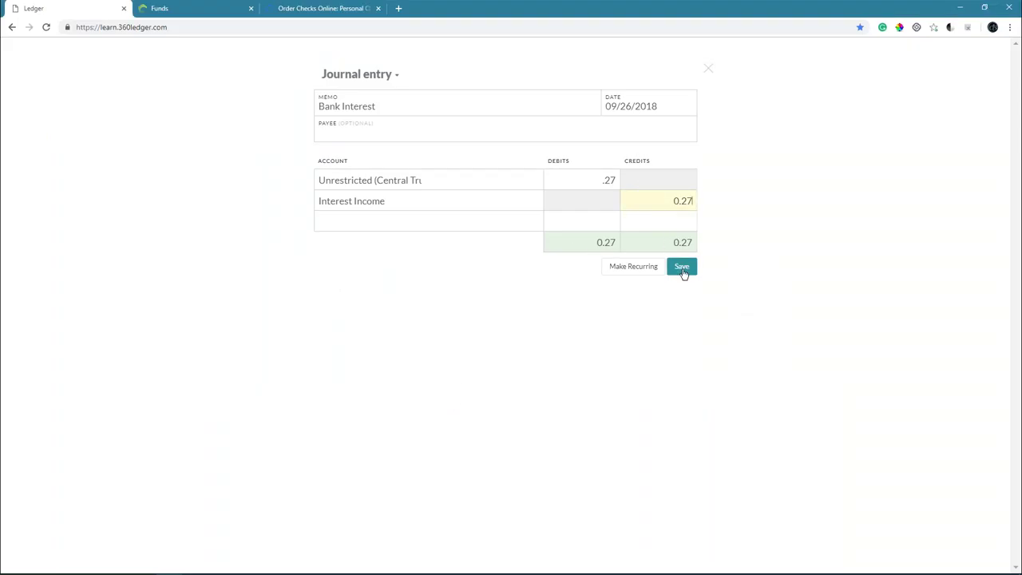
left_click(681, 270)
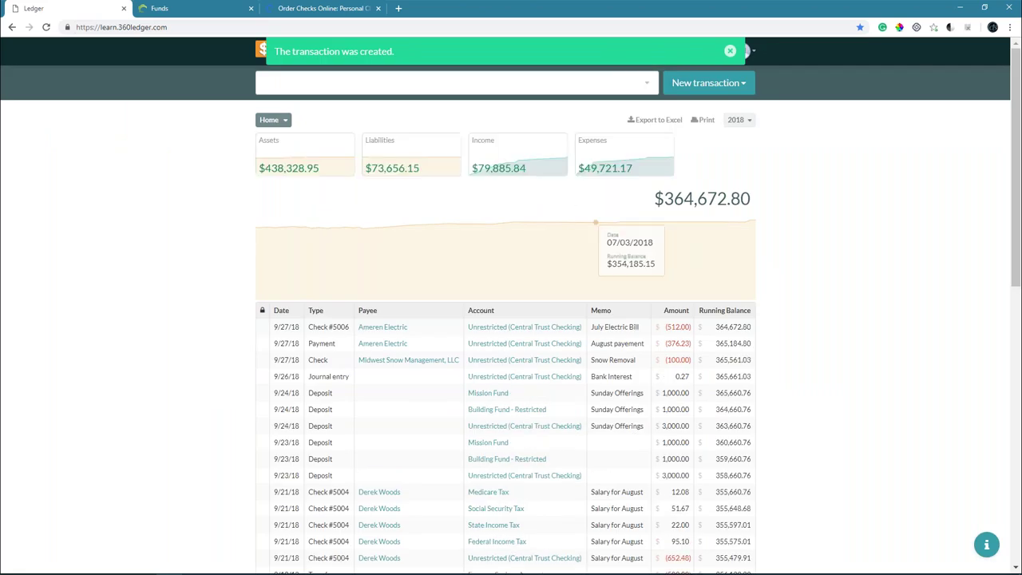
Step: Search the accounts for "interes" and open the Interest Income account's register
left_click(470, 80)
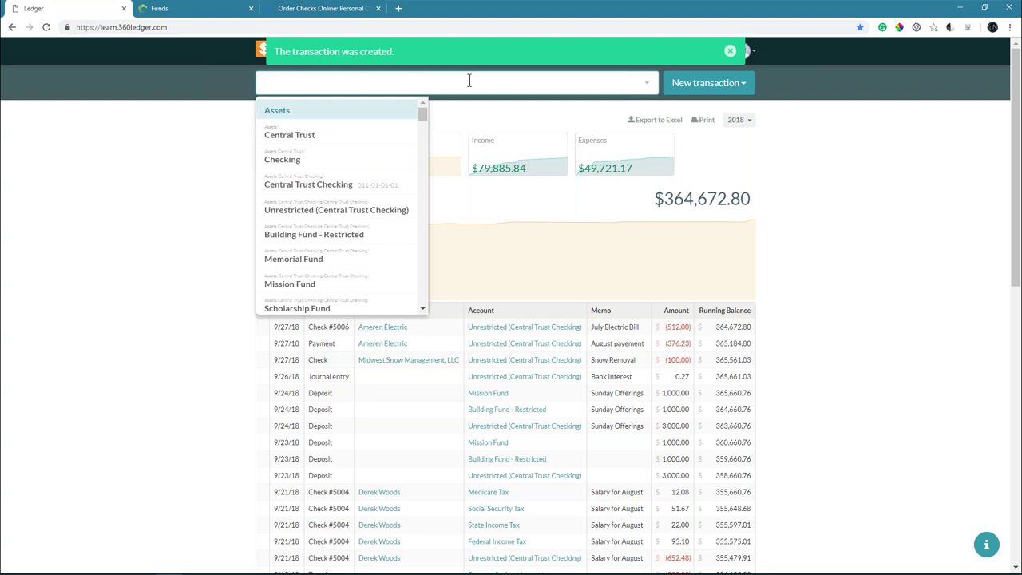
type("income in")
key("BackSpace")
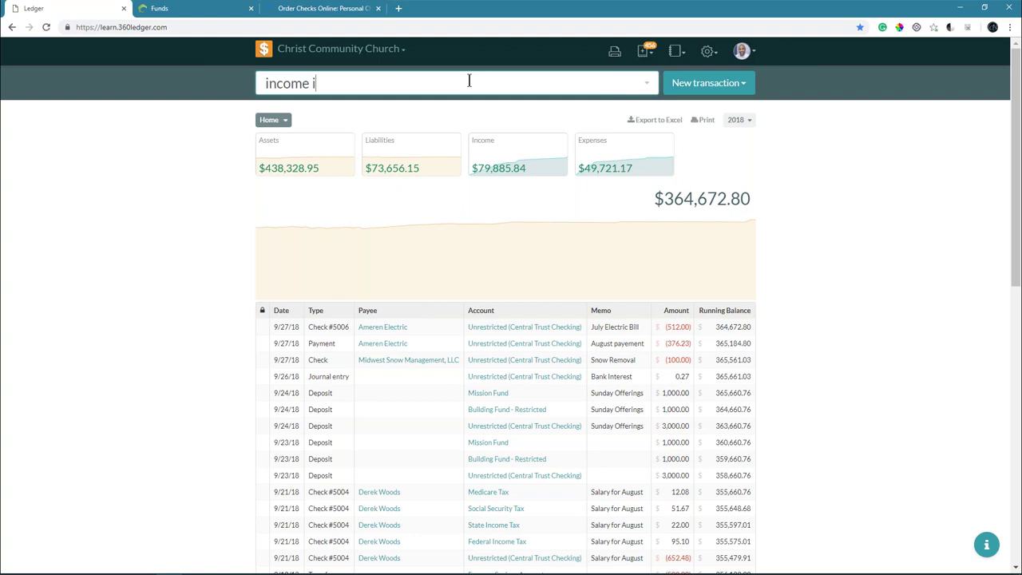
key("BackSpace")
key("BackSpace")
key("BackSpace")
key("BackSpace")
key("BackSpace")
key("BackSpace")
key("BackSpace")
key("BackSpace")
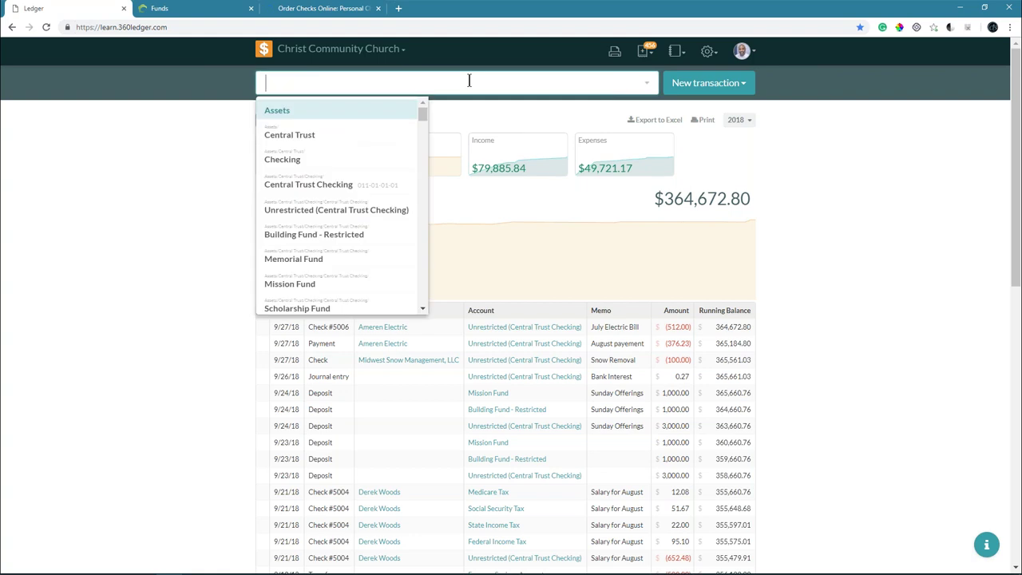
type("interes")
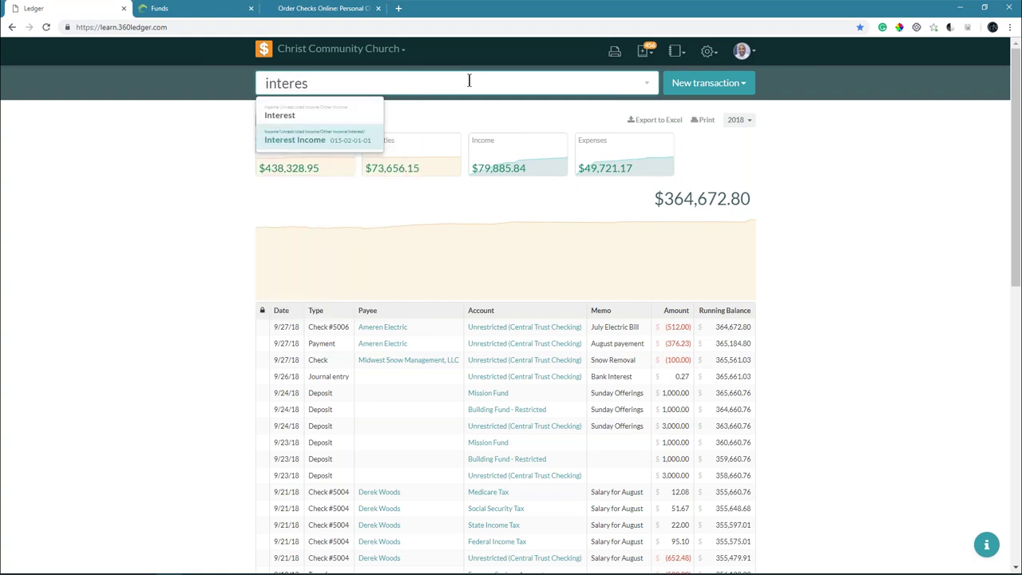
key("Return")
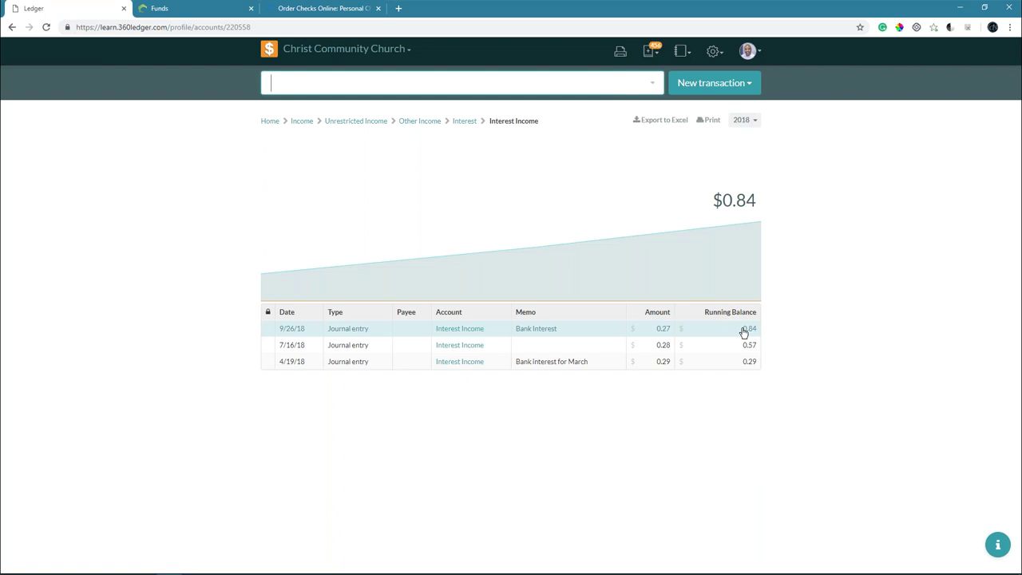
Step: Start a new journal entry and enter the memo "Bank Fees September"
left_click(715, 87)
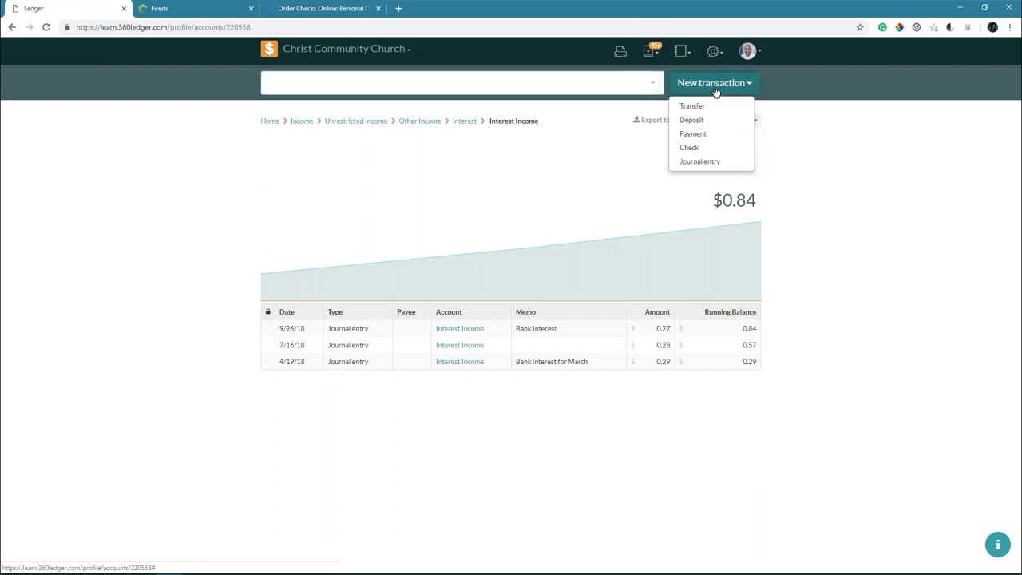
left_click(699, 163)
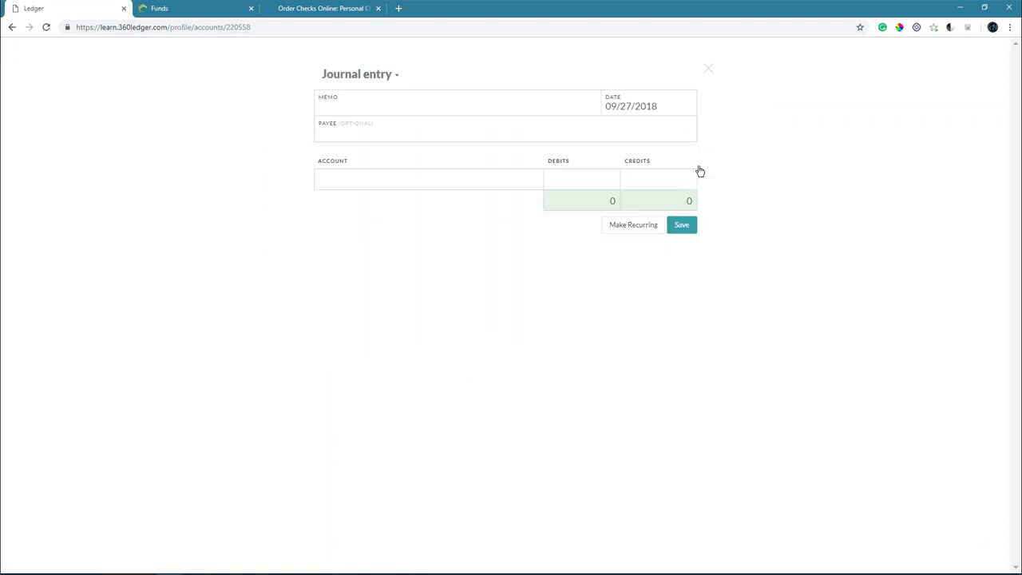
left_click(413, 107)
type("Bank")
key("BackSpace")
key("BackSpace")
key("BackSpace")
type("ank ")
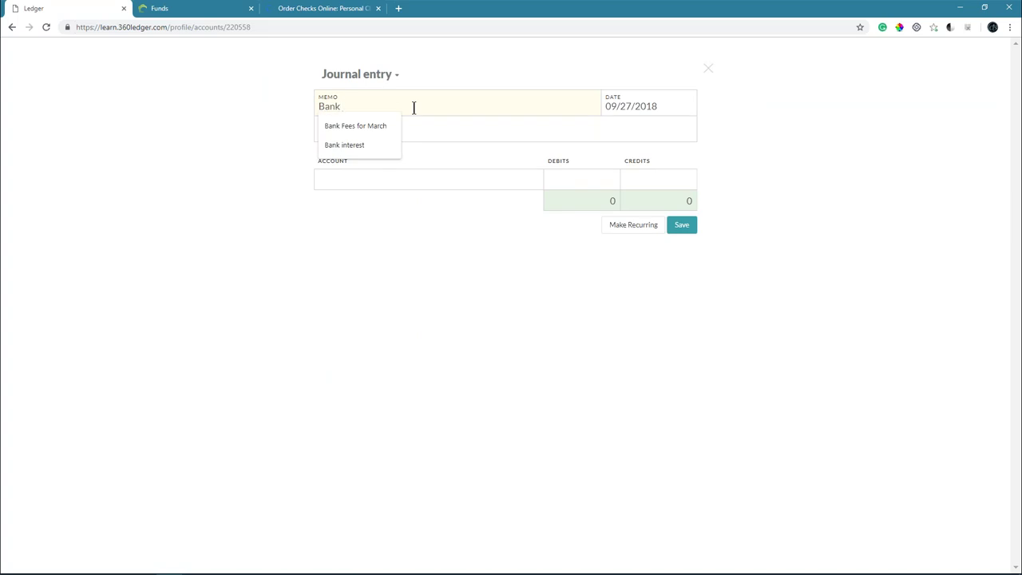
type("Fees ")
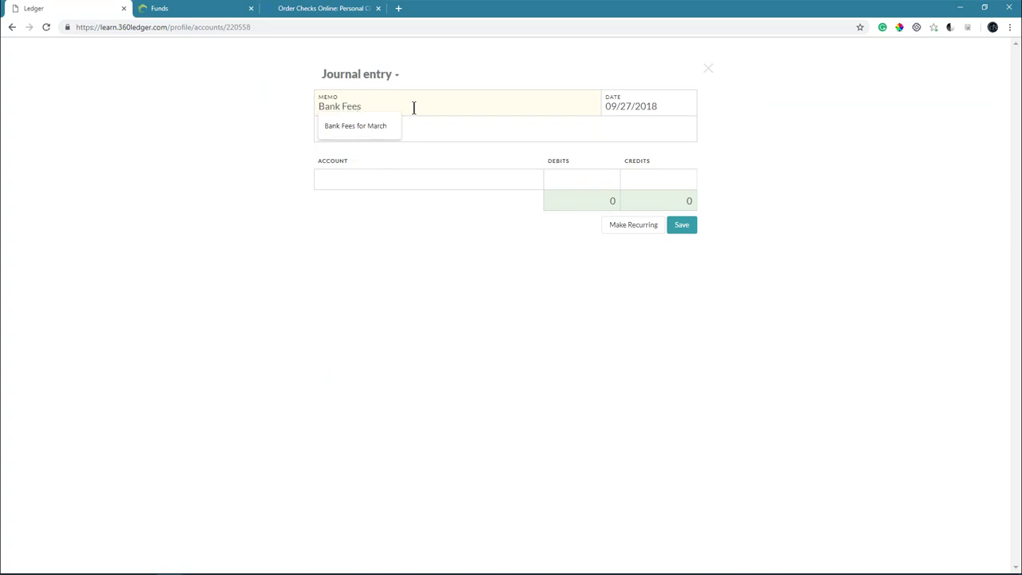
type("S")
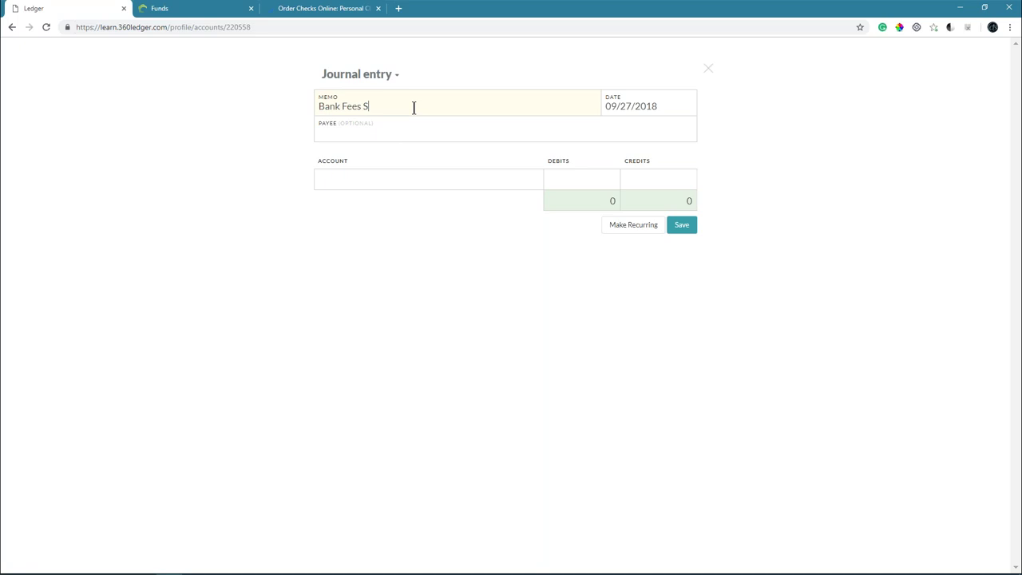
type("eptember")
key("Tab")
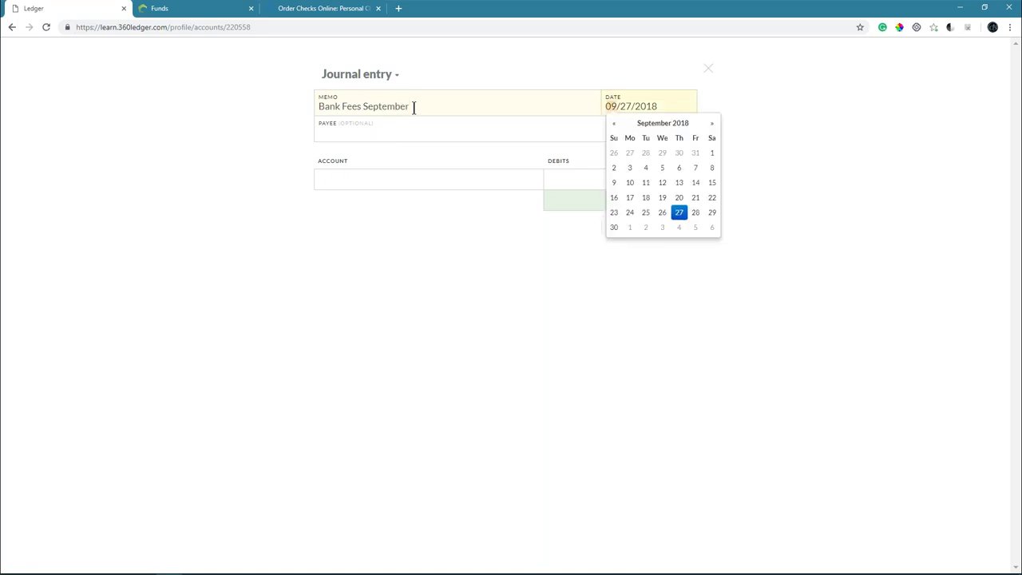
Step: Enter Central Trust Bank as the payee of the bank fees journal entry
left_click(338, 131)
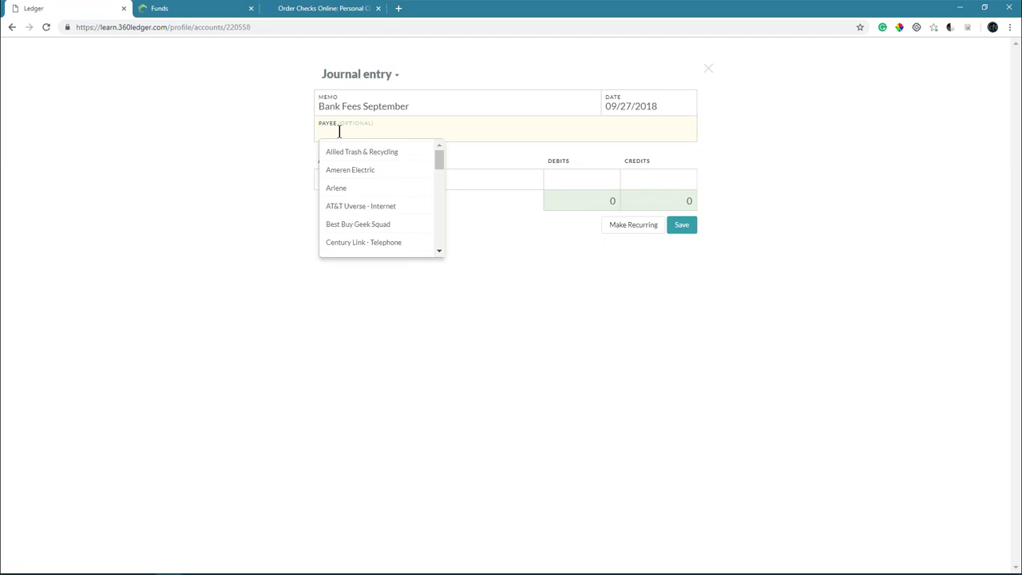
type("Cen")
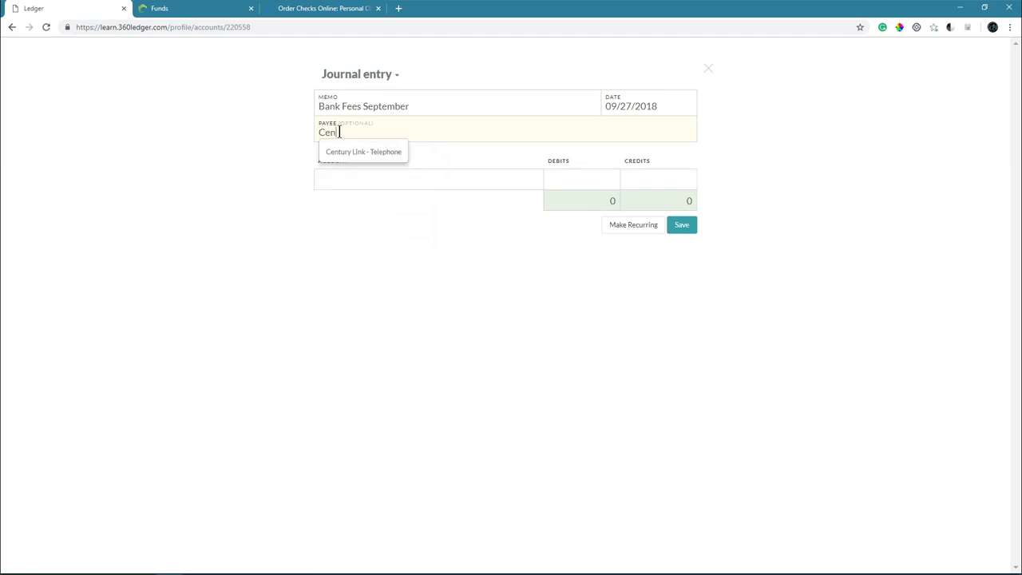
type("tral Trust Bank")
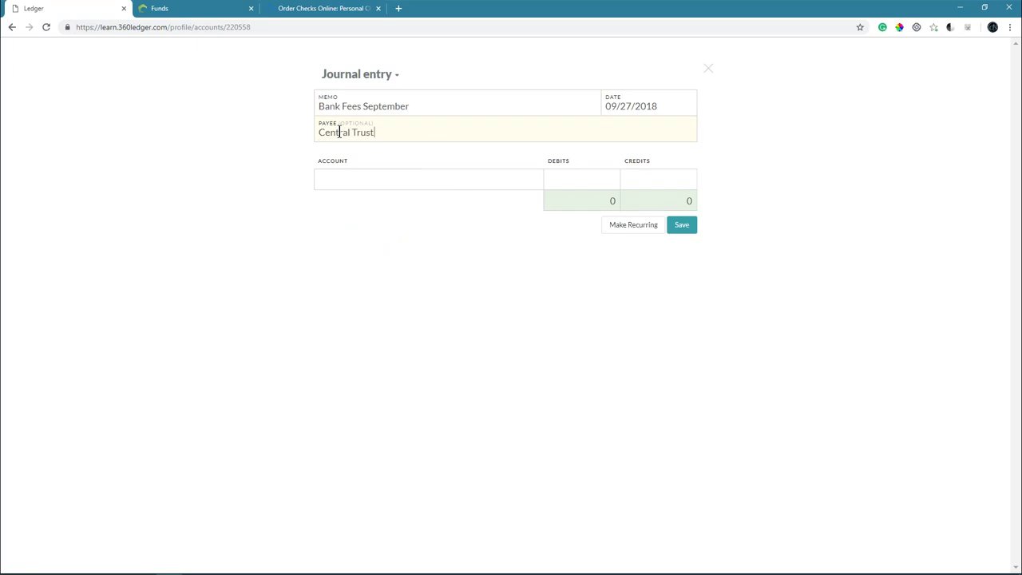
Step: Add account lines for Unrestricted (Central Trust Checking) and Banking Fees to the journal entry
left_click(350, 183)
left_click(358, 206)
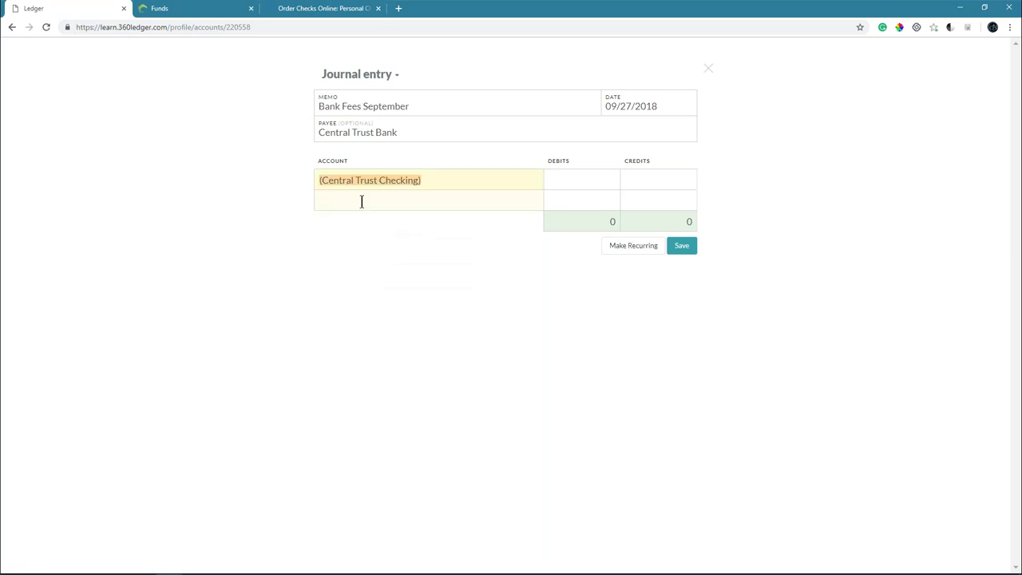
left_click(362, 201)
type("bank")
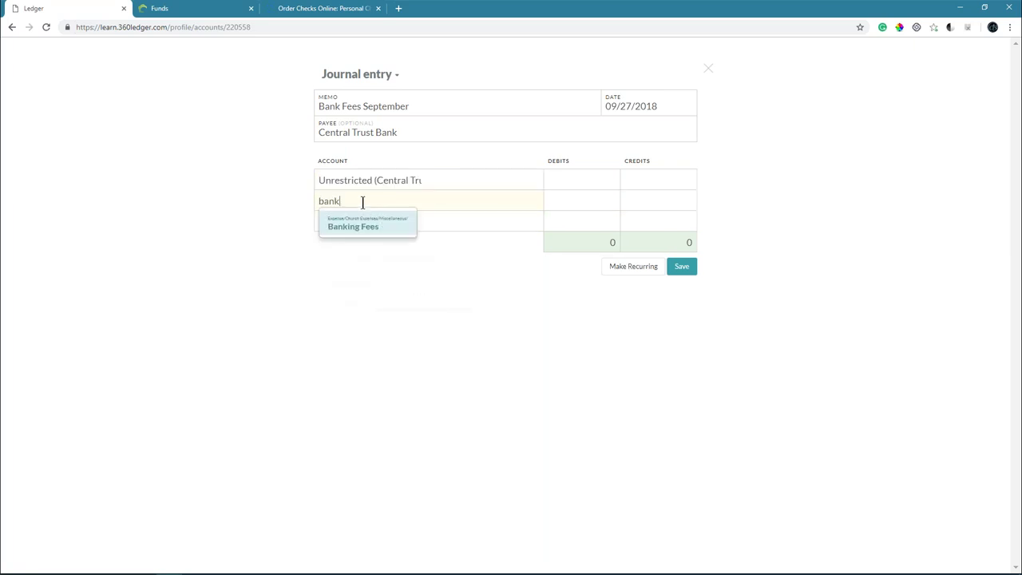
left_click(363, 226)
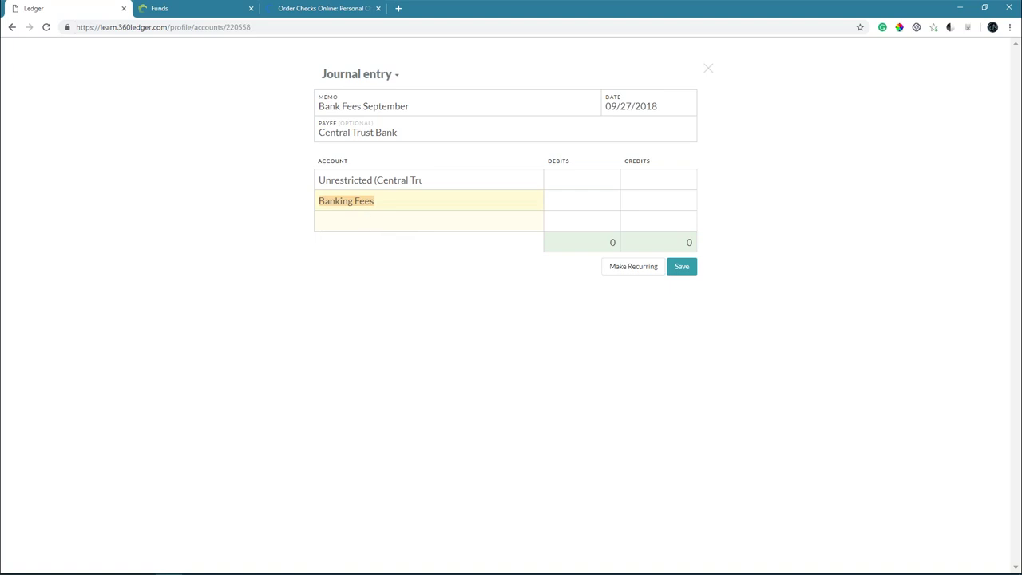
Step: Enter a 7.99 credit for Unrestricted (Central Trust Checking) and a 7.99 debit for Banking Fees
left_click(679, 179)
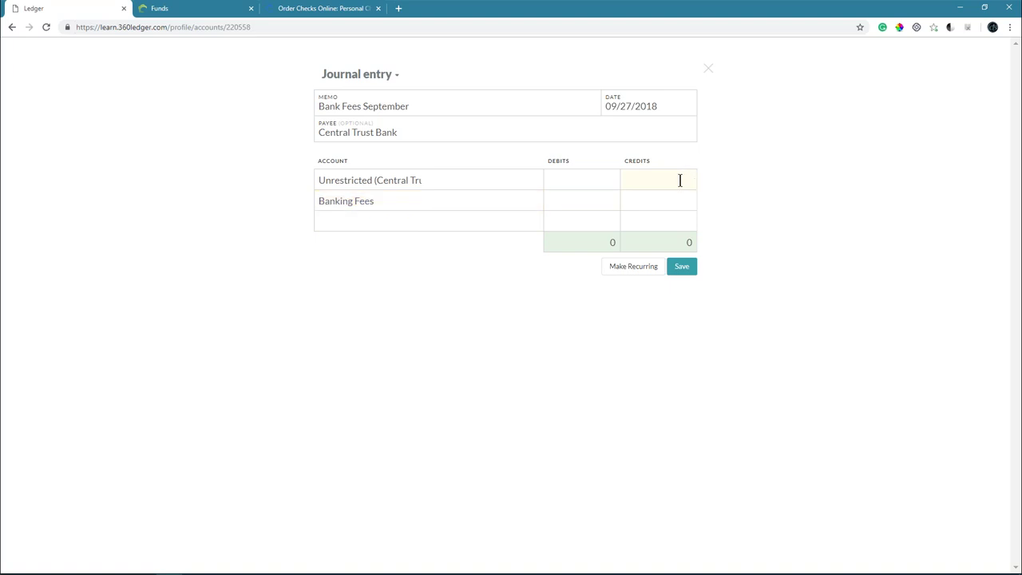
type("7.99")
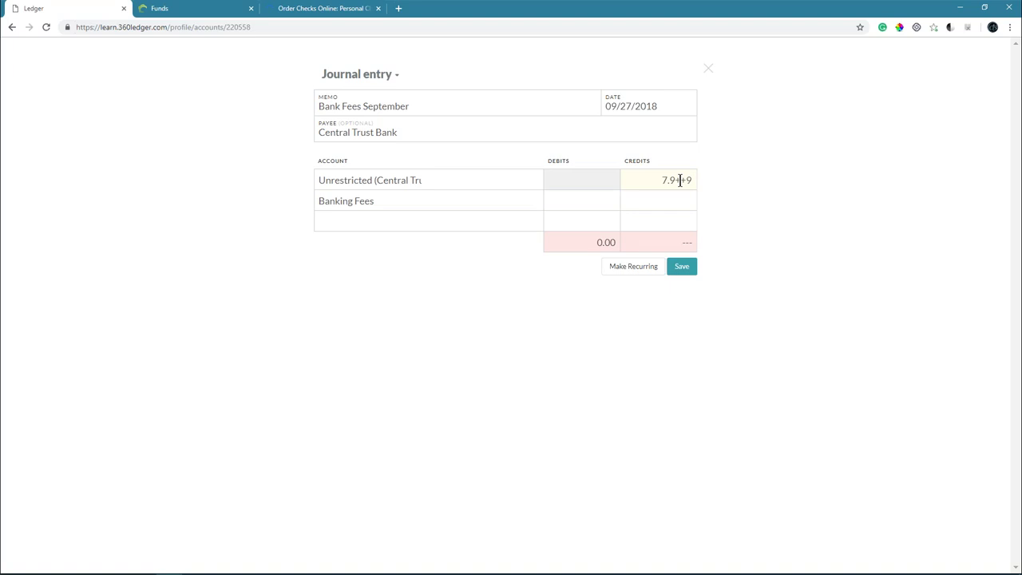
key("BackSpace")
type("9")
left_click(580, 199)
type("7.99")
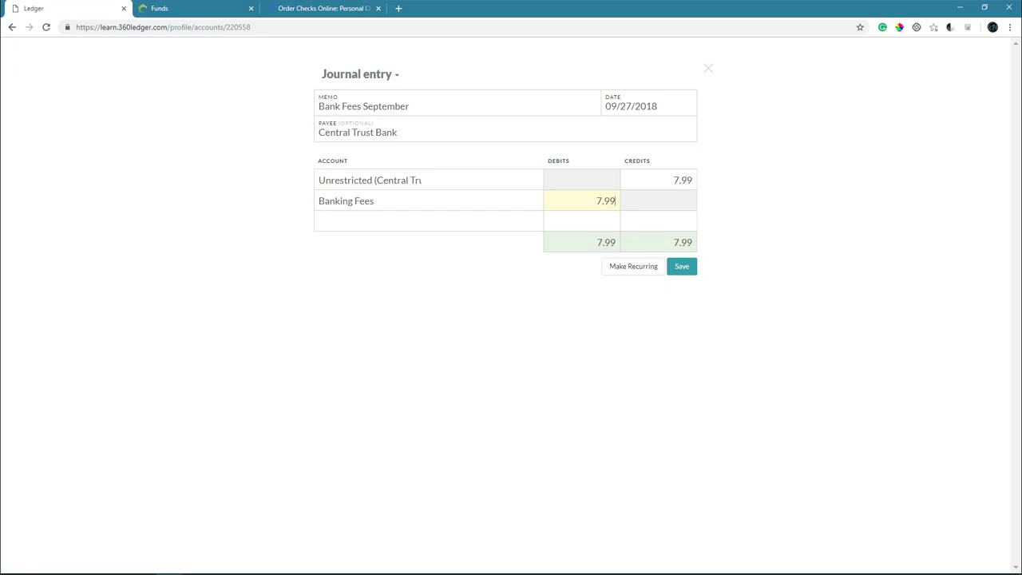
Step: Consult the Debits vs Credits chart in the PowerPoint slide show, and save the bank fees journal entry in Ledger
left_click(682, 268)
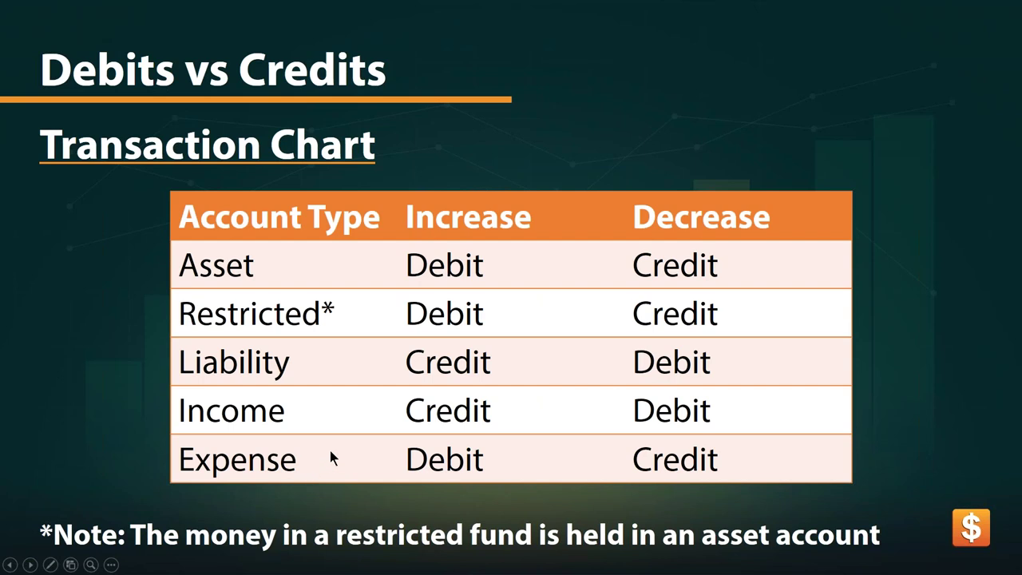
key("alt+Tab")
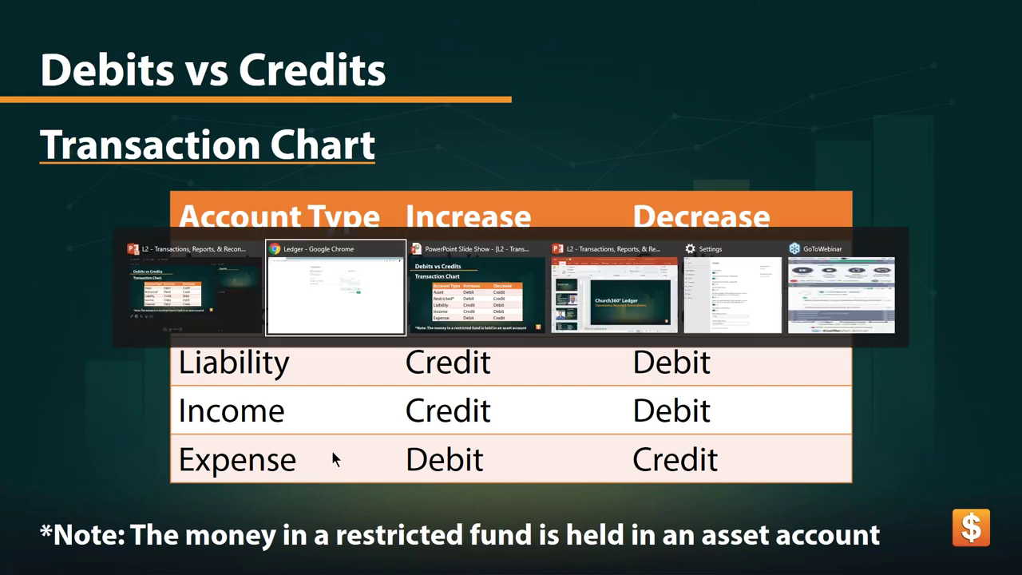
left_click(682, 268)
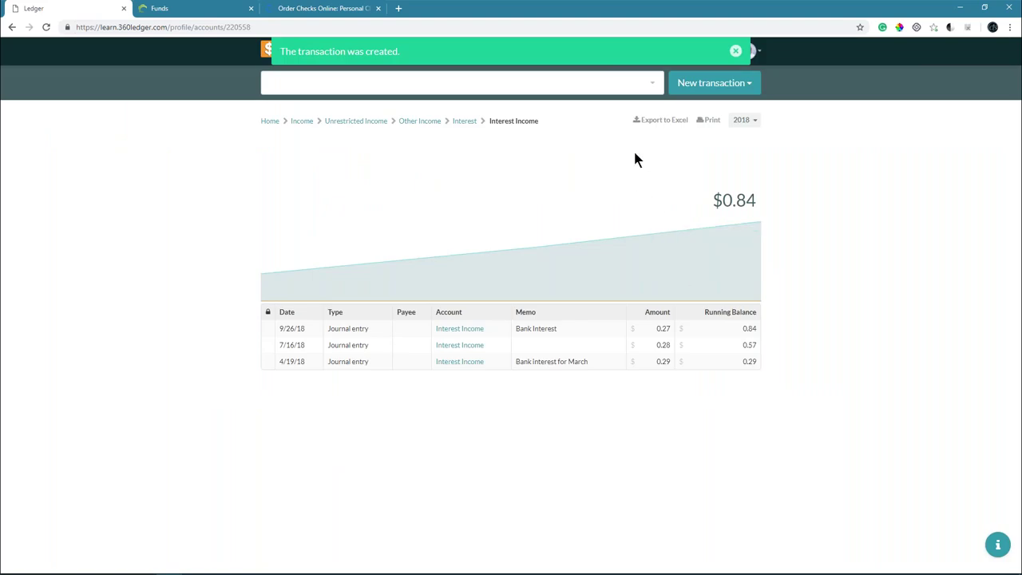
Step: Return to the home overview, search the accounts for "central trust ch" and open the Central Trust Checking register
left_click(269, 121)
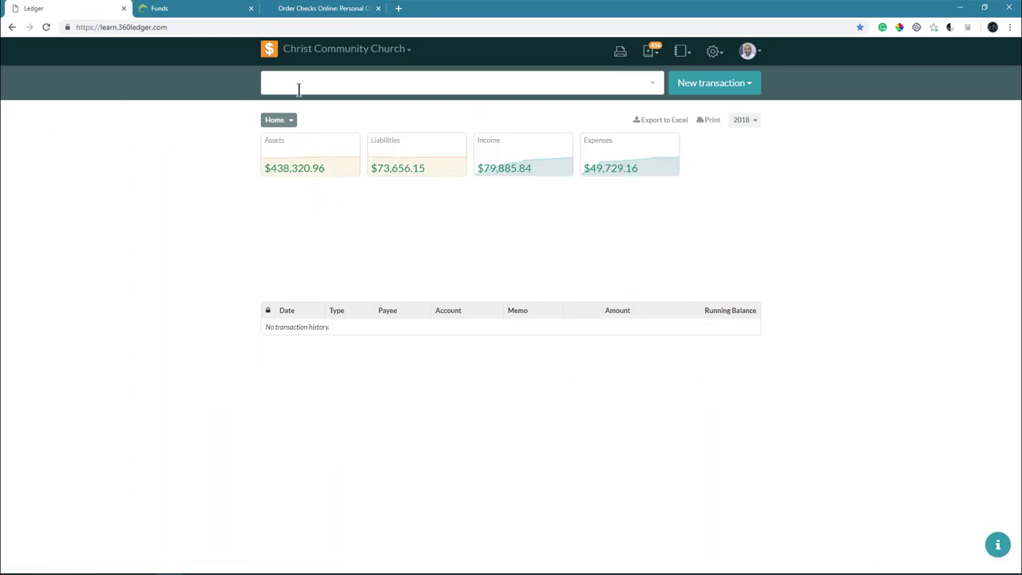
left_click(299, 88)
type("cen")
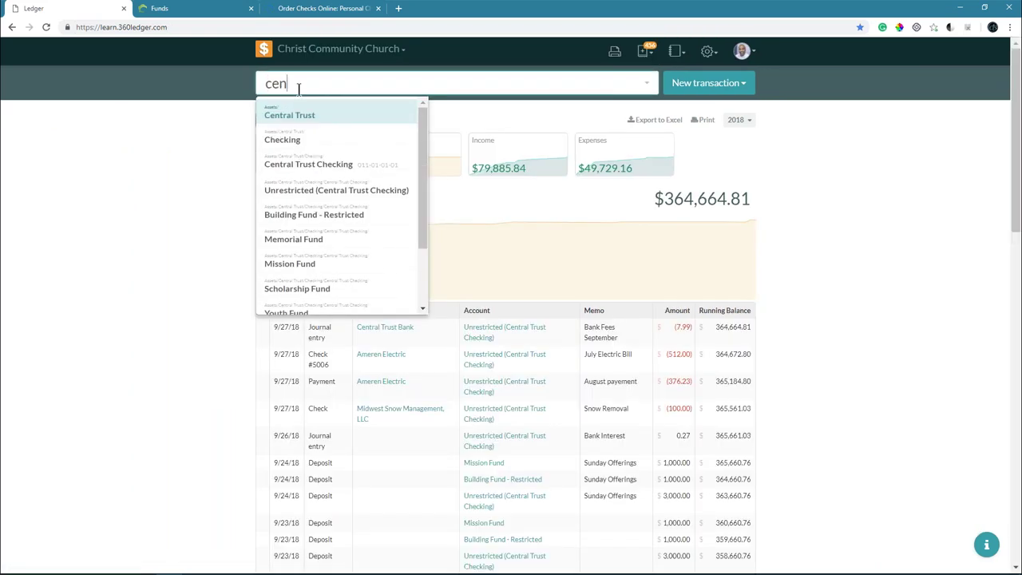
type("tral trust ch")
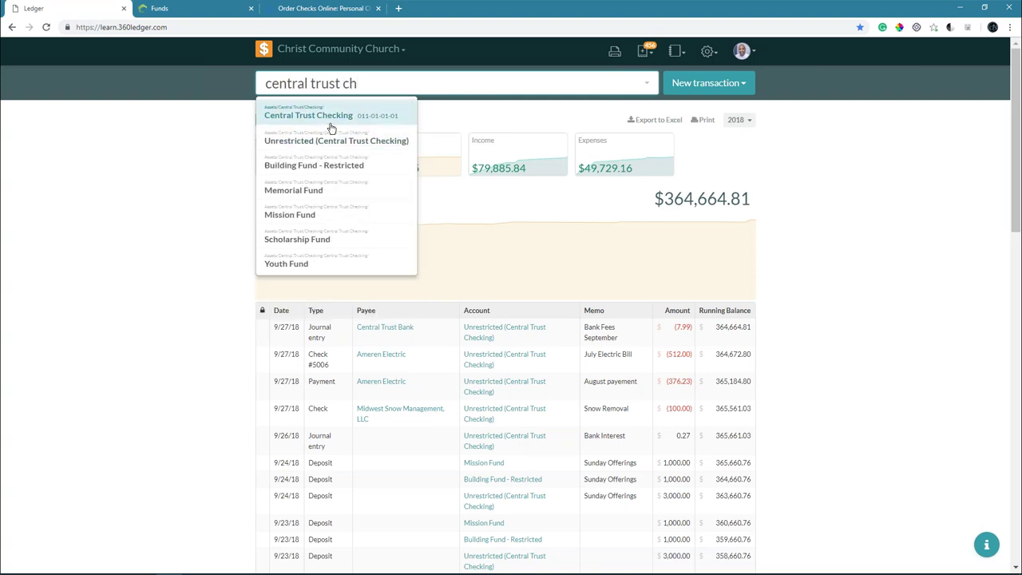
left_click(336, 119)
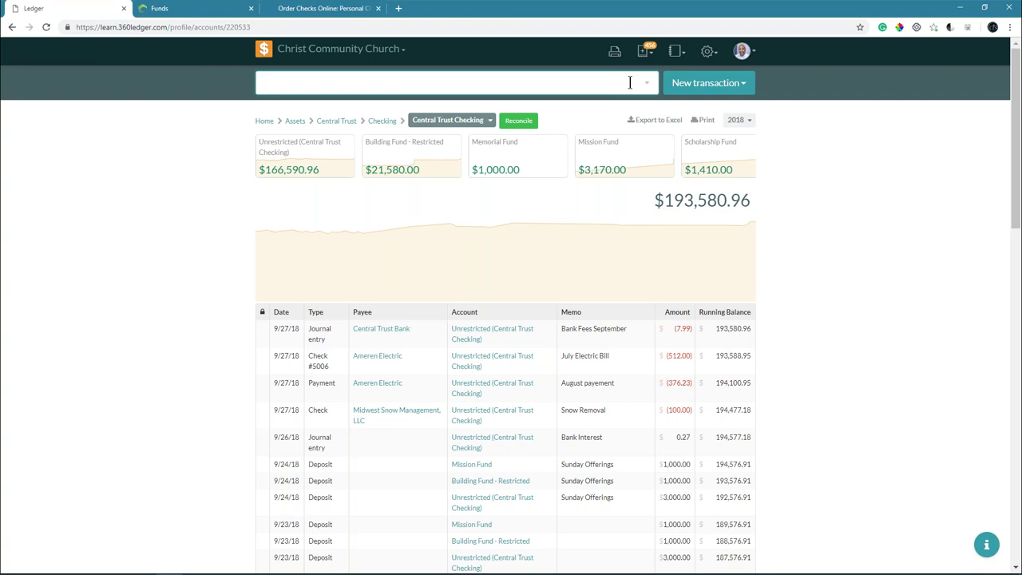
Step: Open the General Ledger report
left_click(676, 53)
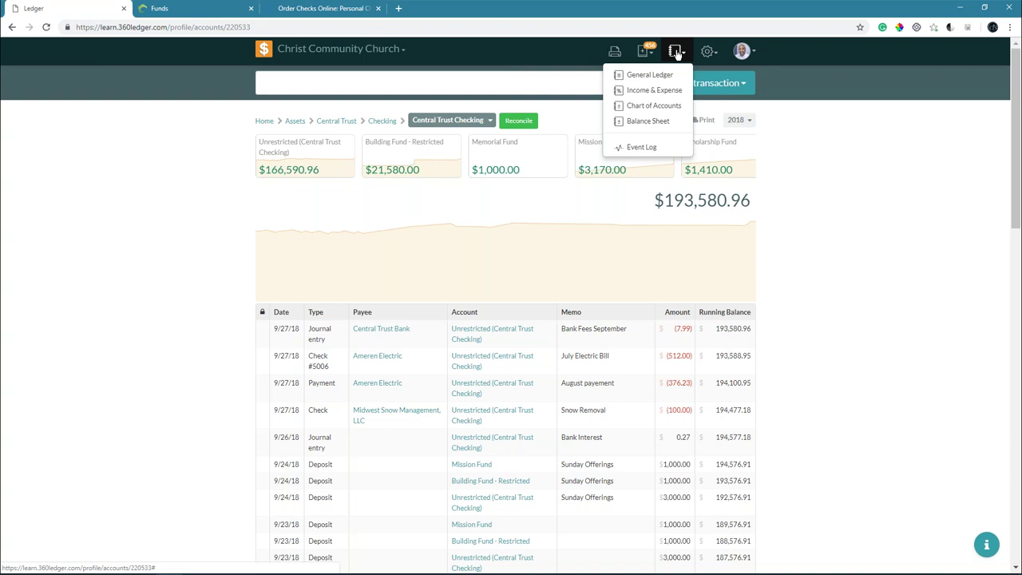
left_click(663, 77)
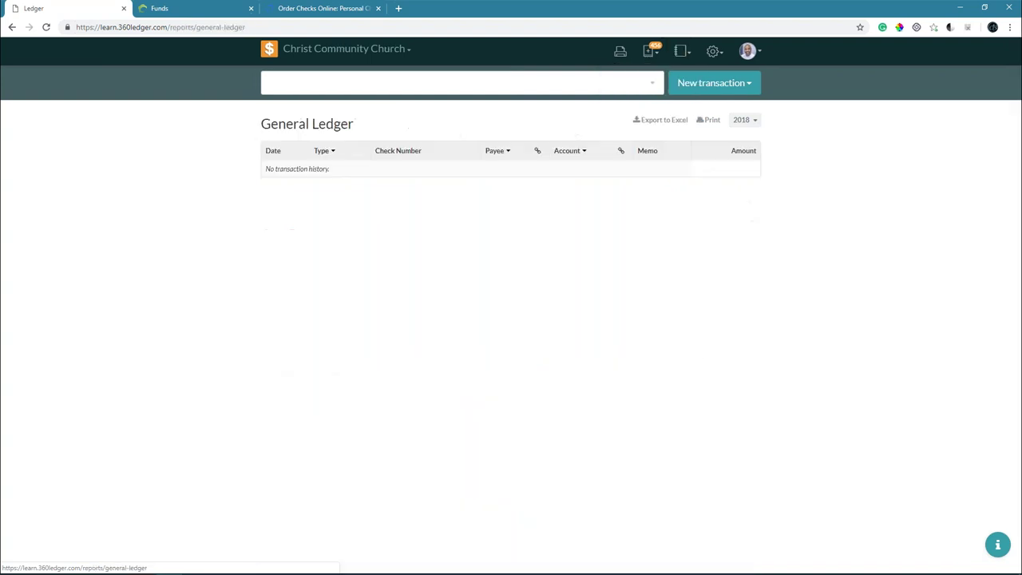
left_click(708, 52)
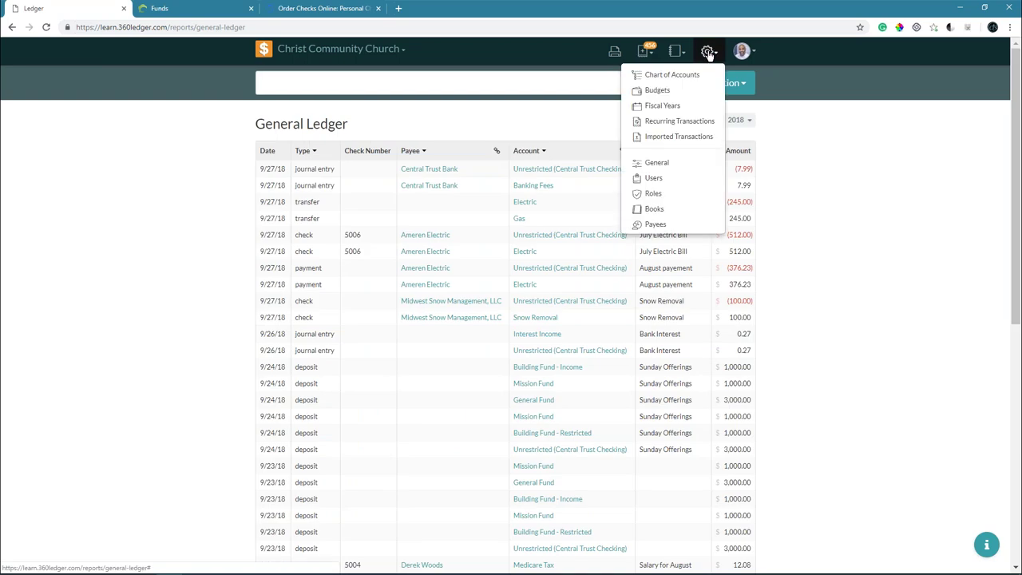
left_click(674, 52)
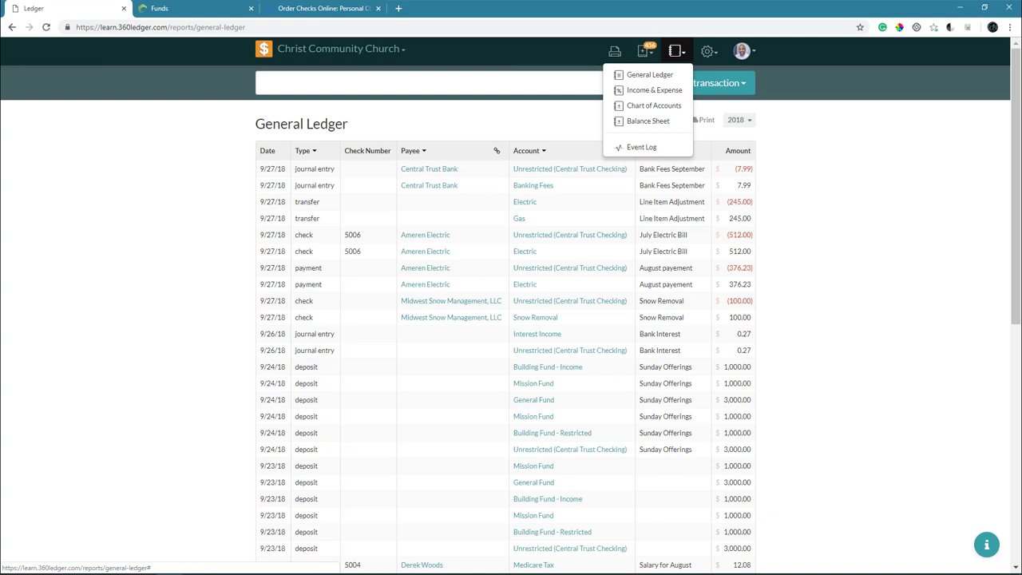
triple_click(194, 129)
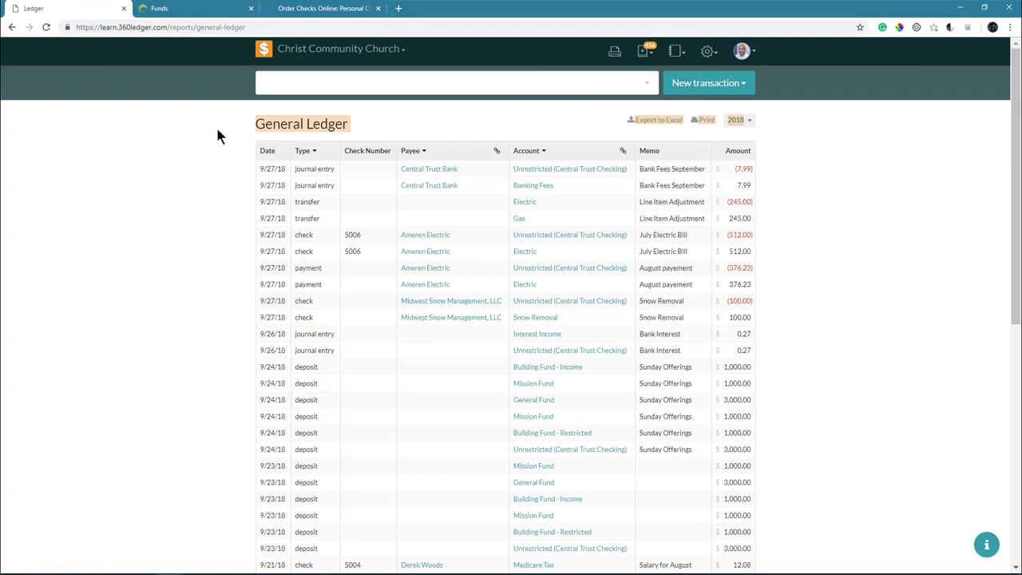
left_click(270, 127)
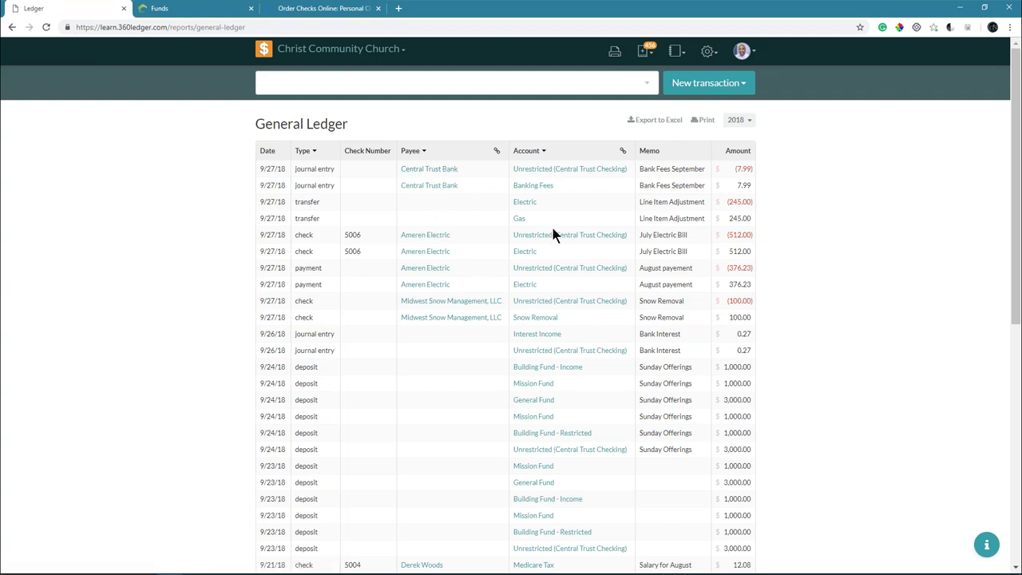
Step: Filter the General Ledger by transaction type to include only checks
left_click(313, 153)
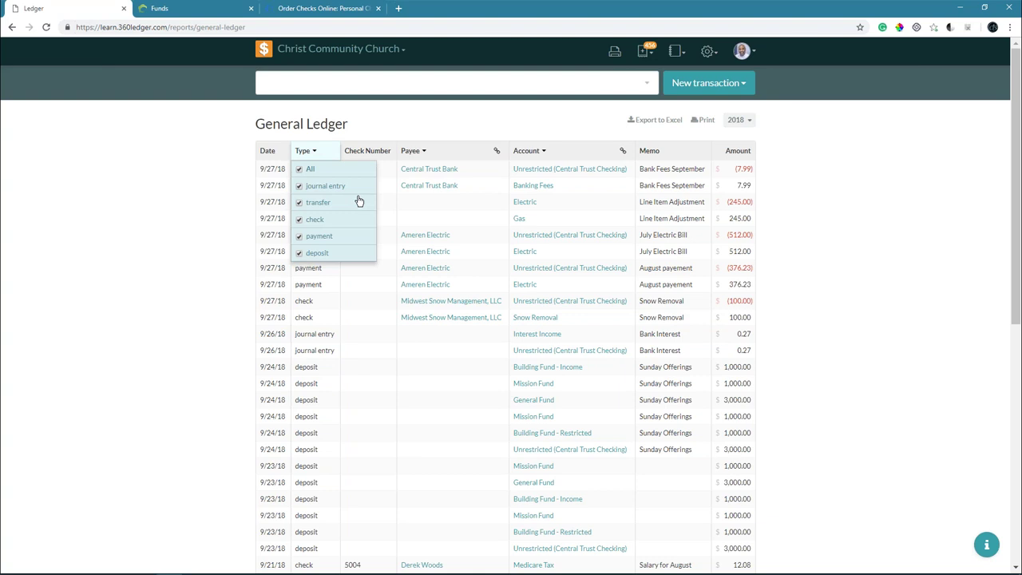
left_click(299, 173)
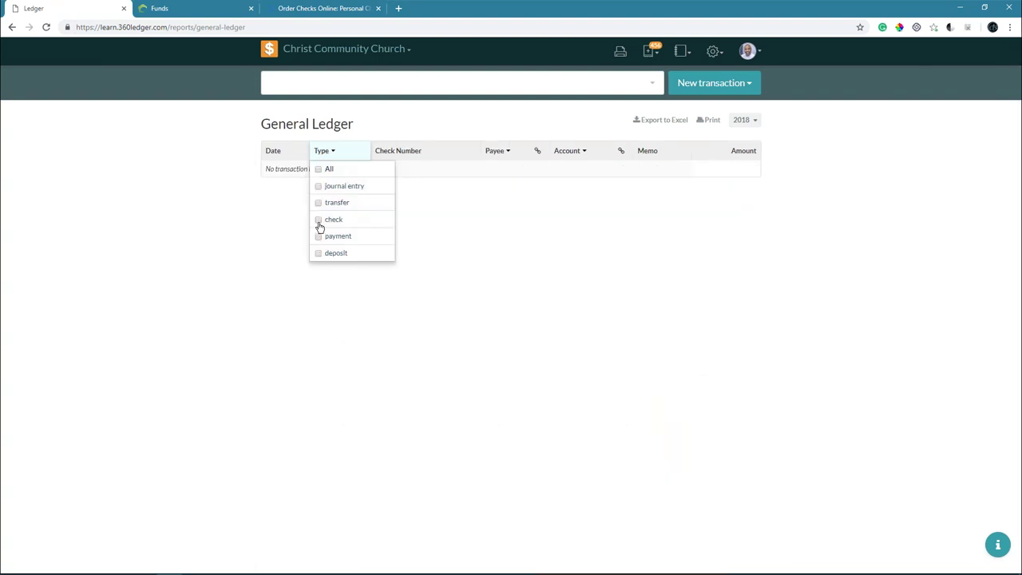
left_click(318, 219)
left_click(215, 152)
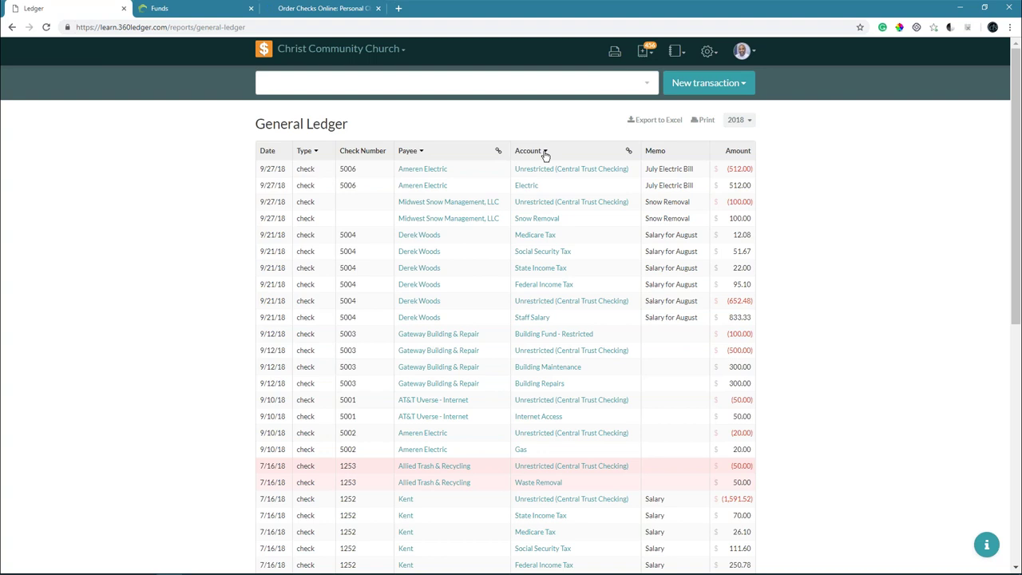
Step: Filter the General Ledger's payees to only the employee paid by check 5004
left_click(420, 151)
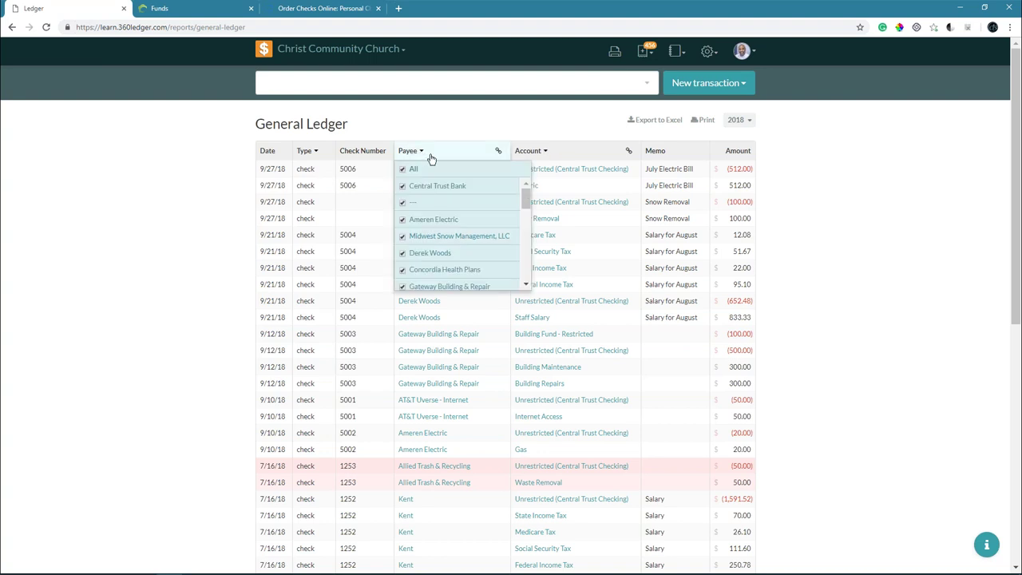
left_click(403, 171)
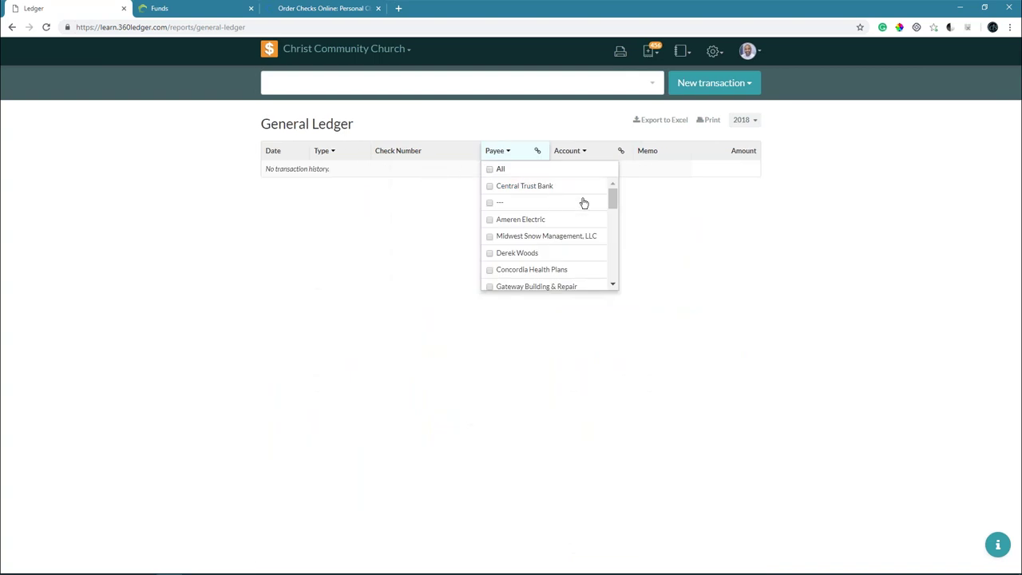
left_click(490, 254)
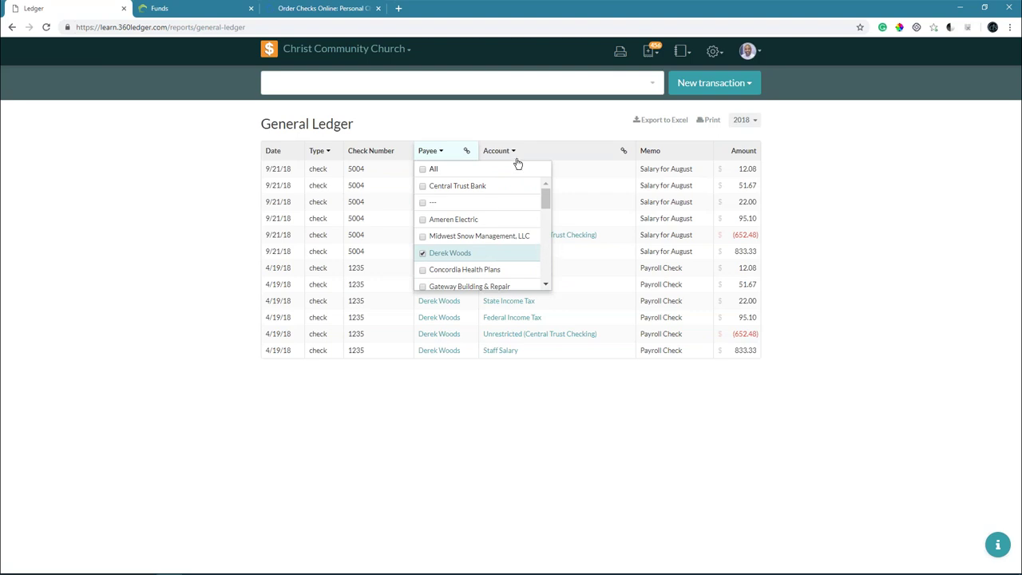
left_click(498, 115)
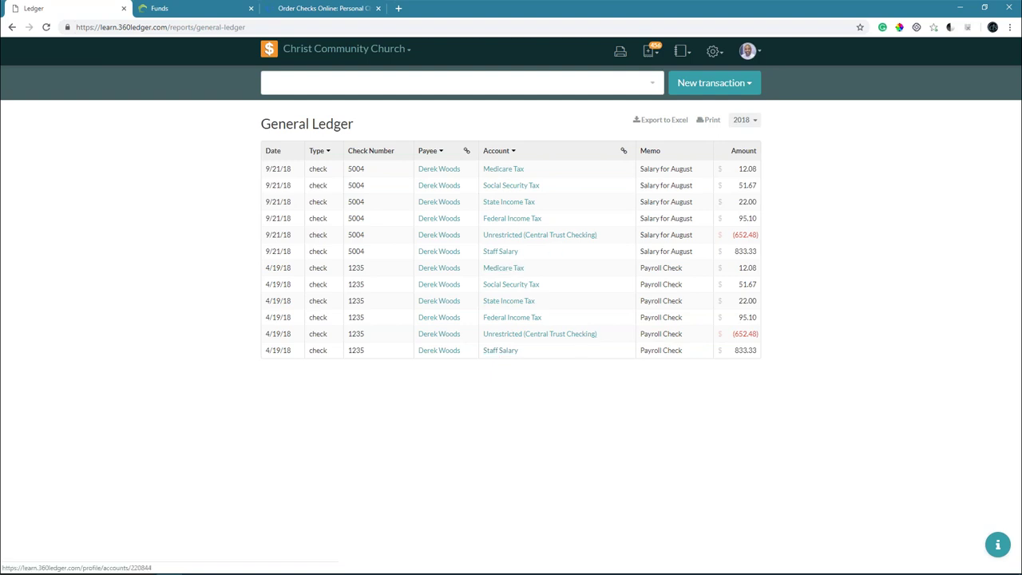
Step: Filter the General Ledger's accounts to only Unrestricted (Central Trust Checking)
left_click(514, 152)
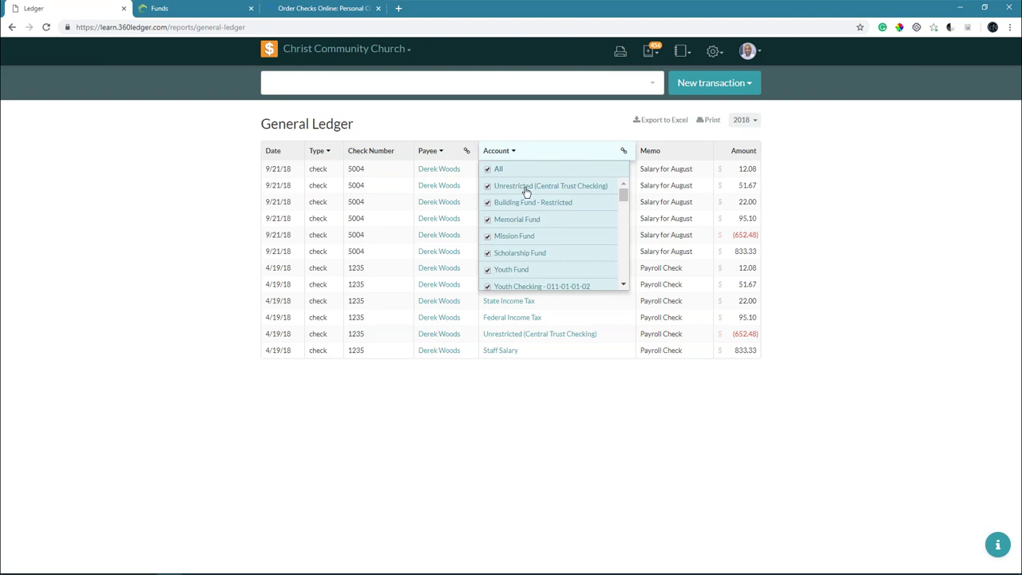
left_click(488, 170)
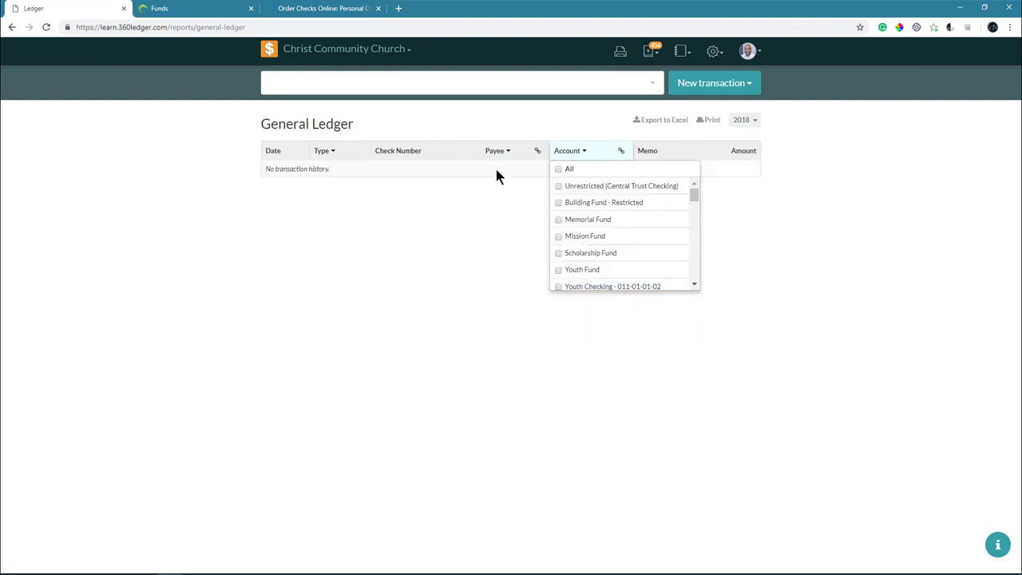
left_click(559, 192)
left_click(569, 118)
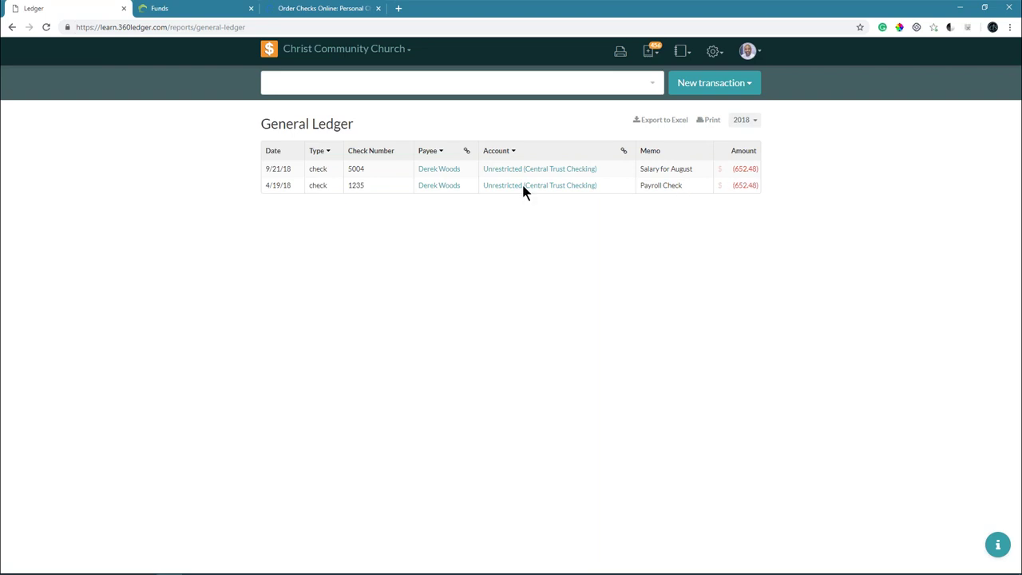
Step: Reset the General Ledger's payee filter to include all payees
left_click(513, 151)
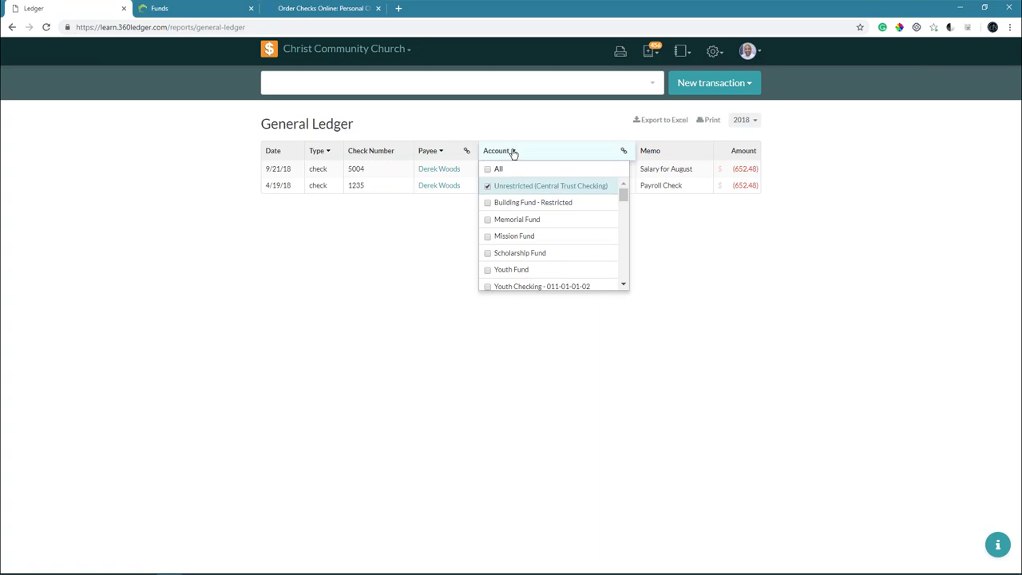
left_click(438, 228)
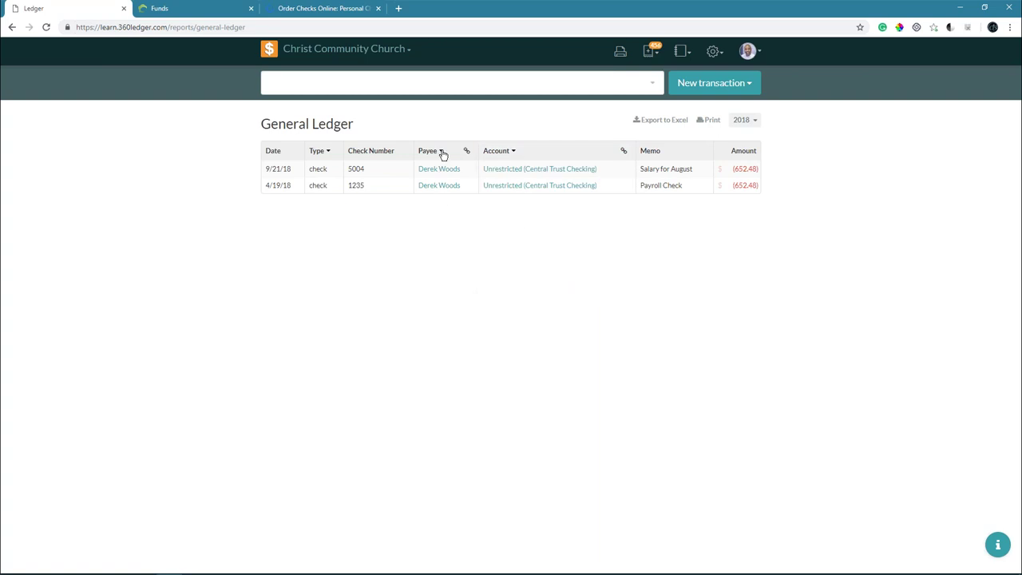
left_click(440, 151)
left_click(423, 171)
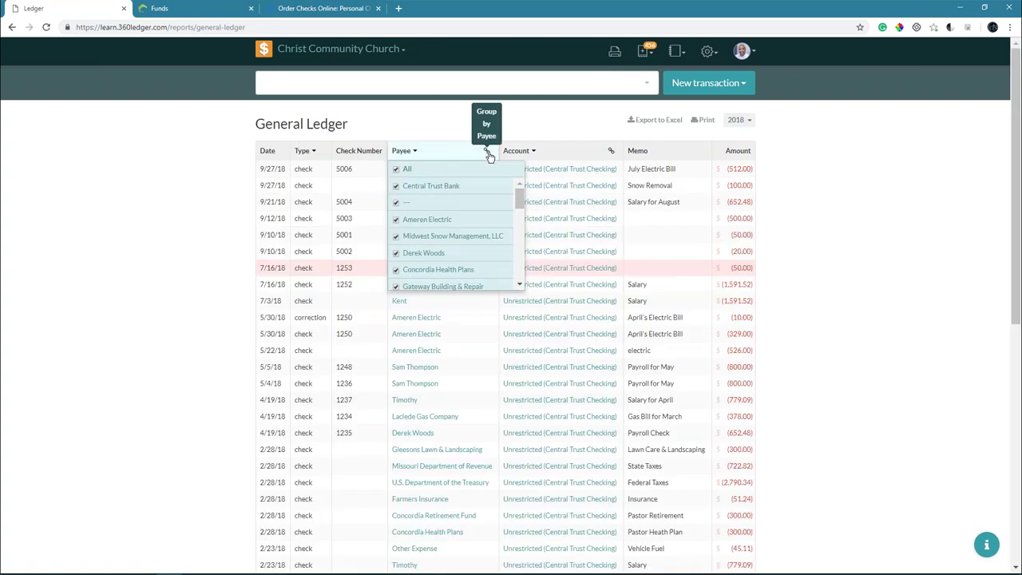
Step: Group the General Ledger's transactions by payee and look over the grouped entries
left_click(488, 155)
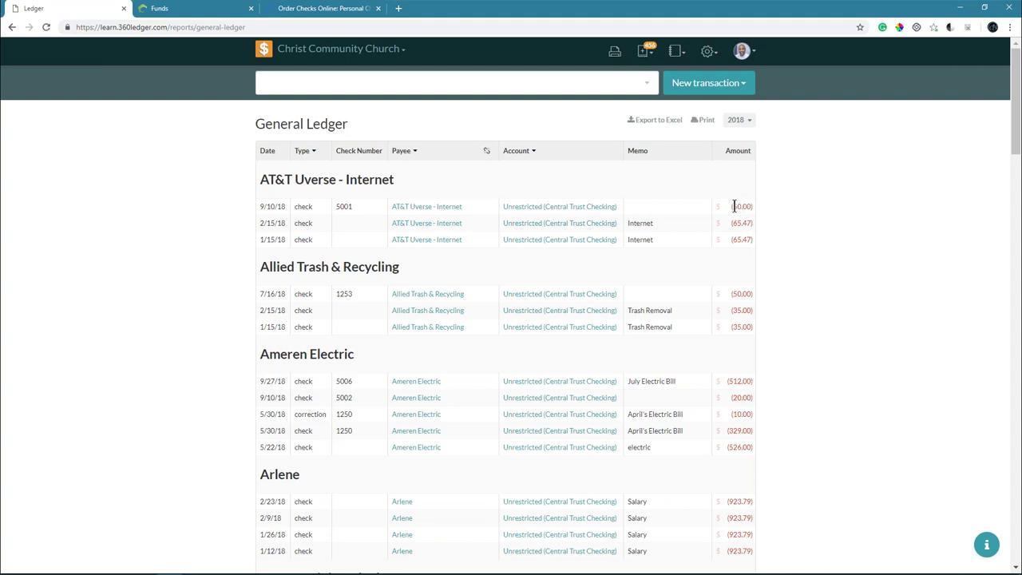
scroll(595, 285, "down", 2)
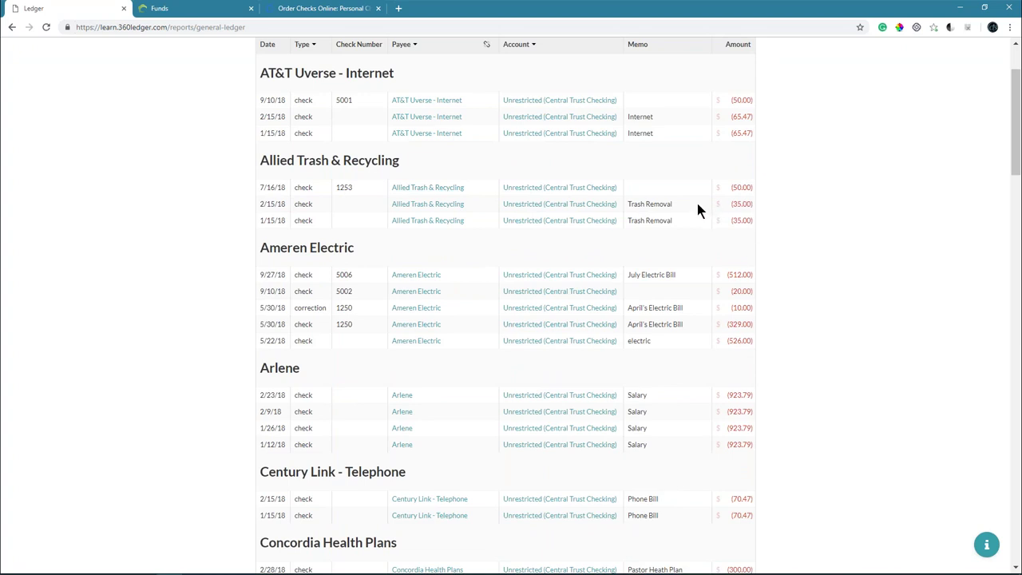
scroll(638, 218, "up", 2)
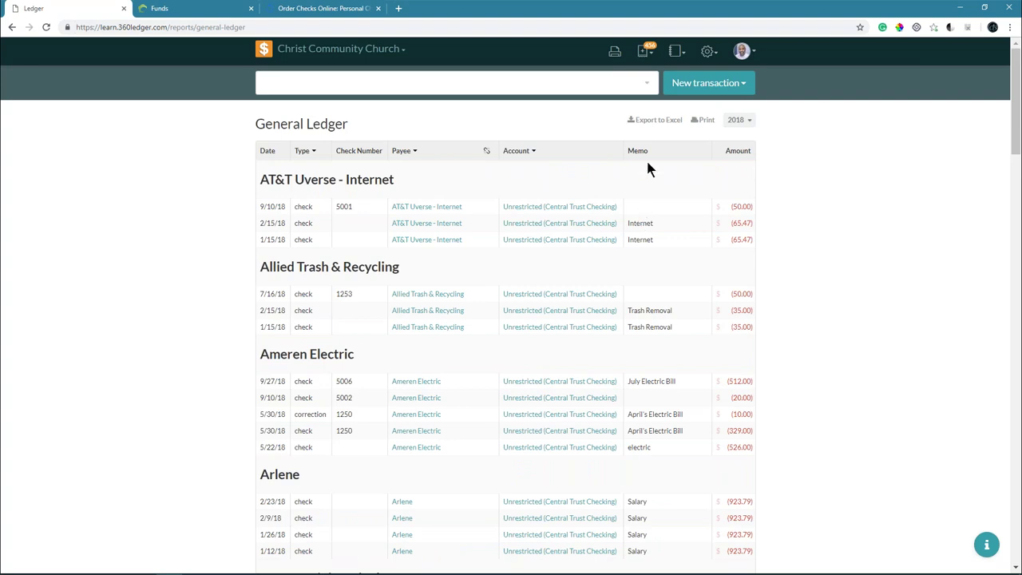
Step: Export the grouped General Ledger to Excel, open the downloaded general-ledger (1).xlsx and enable editing
left_click(665, 126)
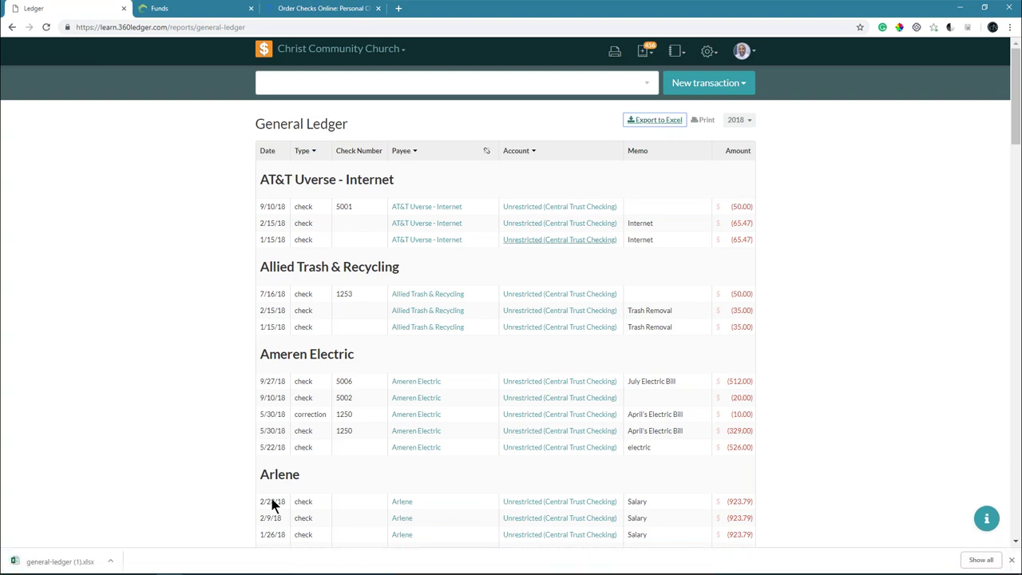
left_click(67, 561)
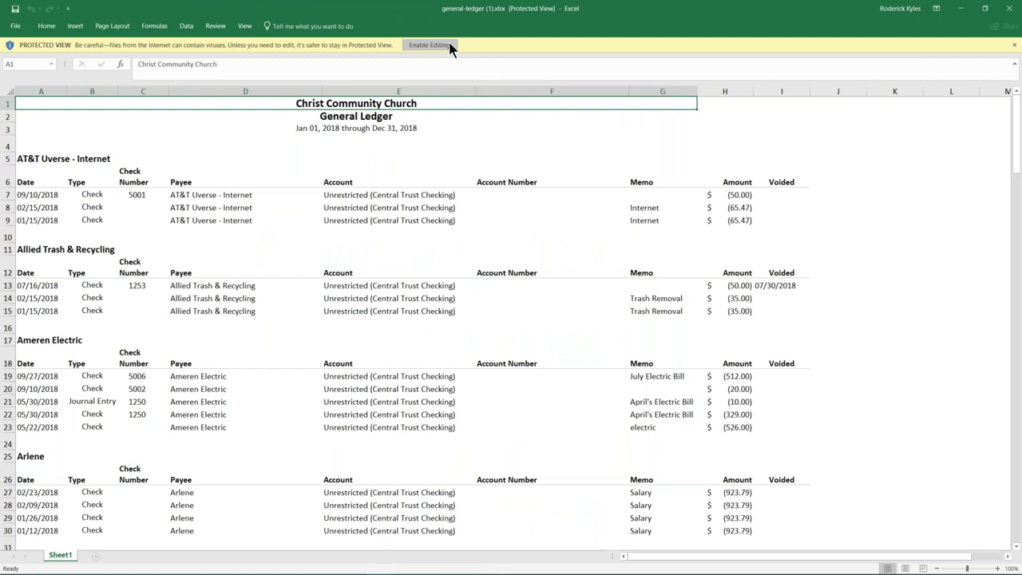
left_click(449, 47)
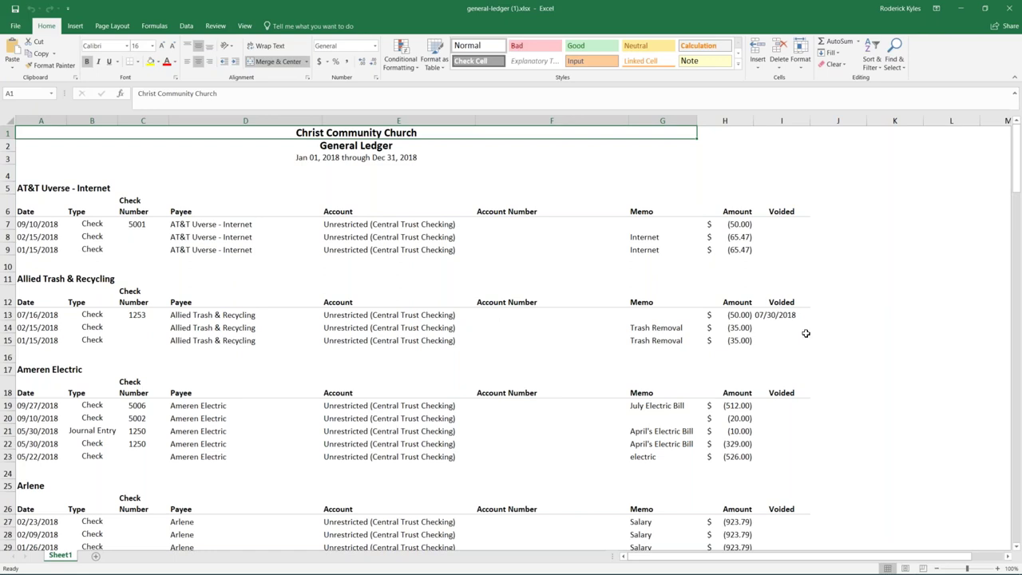
Step: Inspect the voided date of Allied Trash & Recycling check 1253 in the spreadsheet, and minimize Excel to return to the ledger
left_click(778, 315)
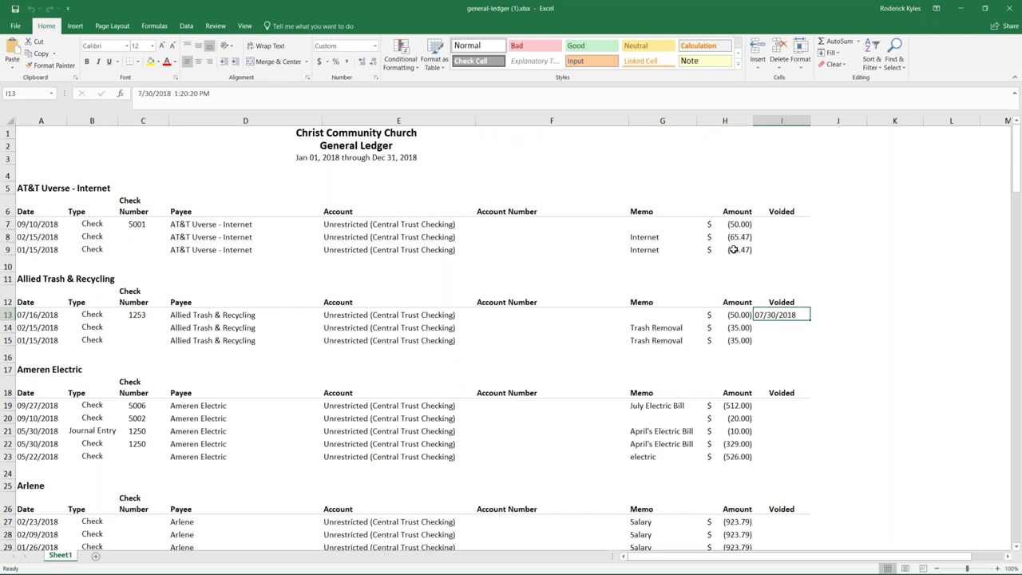
double_click(518, 14)
left_click_drag(524, 5, 320, 264)
left_click_drag(357, 179, 260, 322)
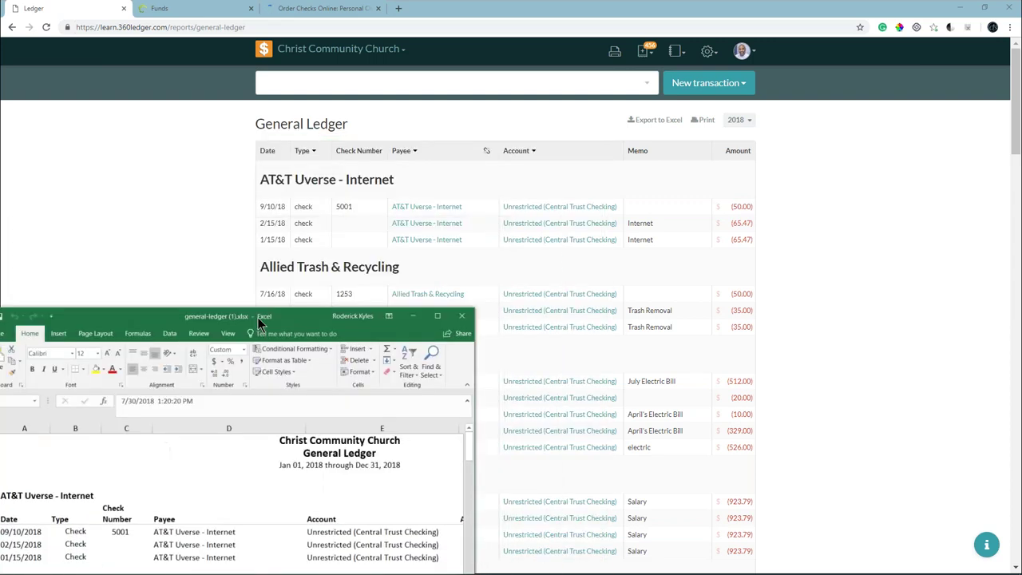
left_click(411, 320)
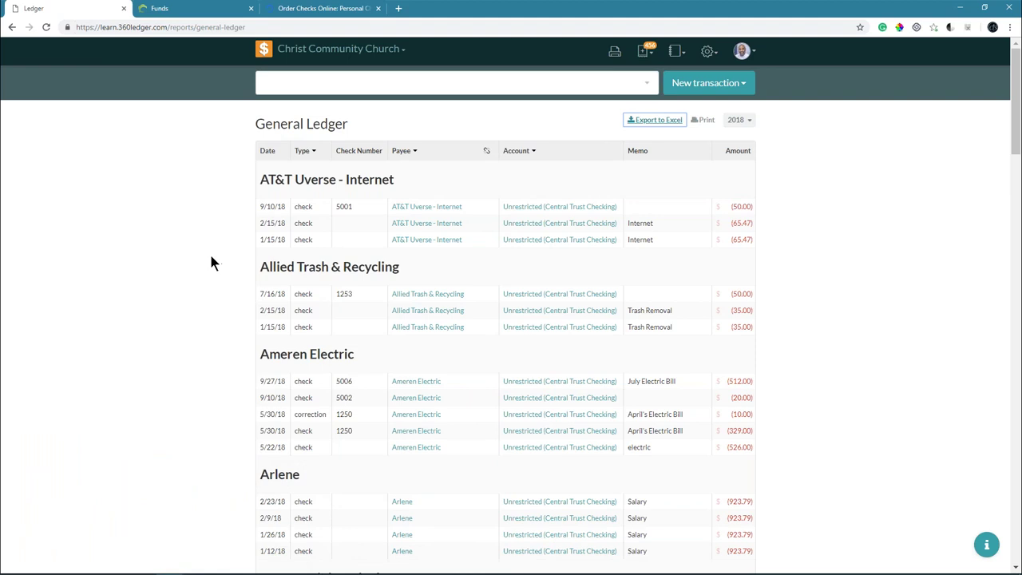
Step: Reset the General Ledger's type and account filters to include all transaction types and all accounts
scroll(208, 252, "down", 1)
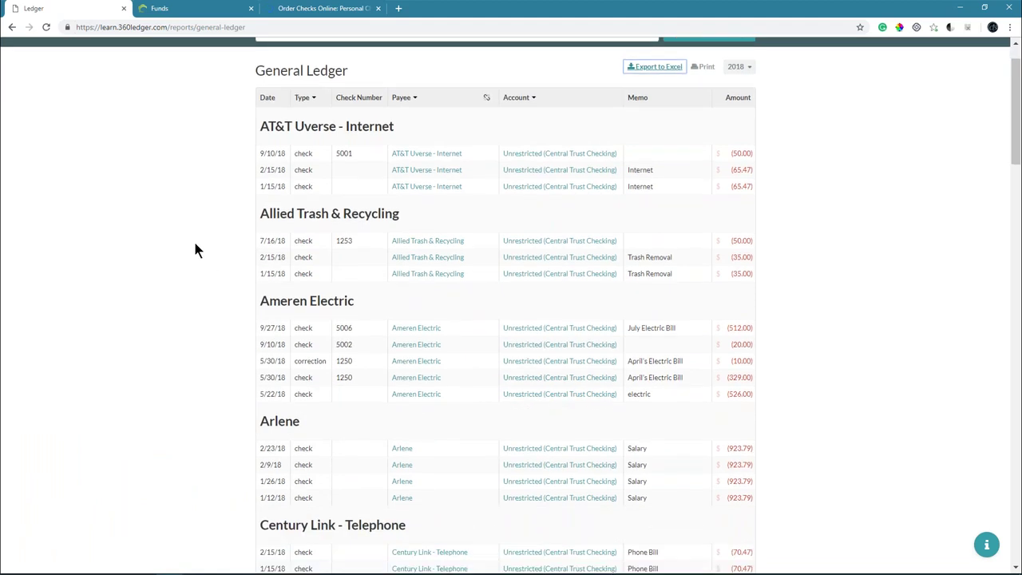
scroll(197, 248, "up", 1)
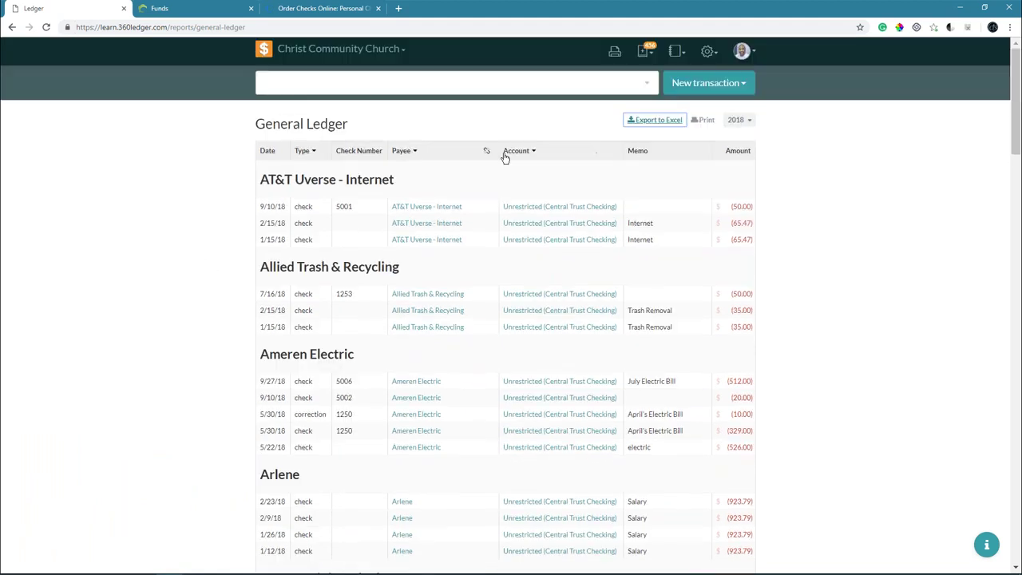
left_click(312, 151)
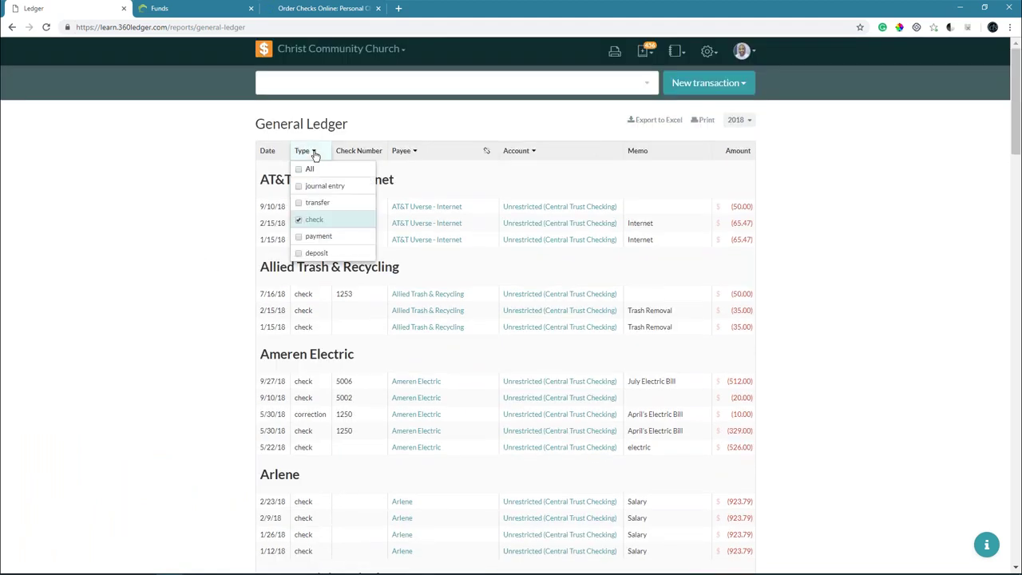
left_click(415, 163)
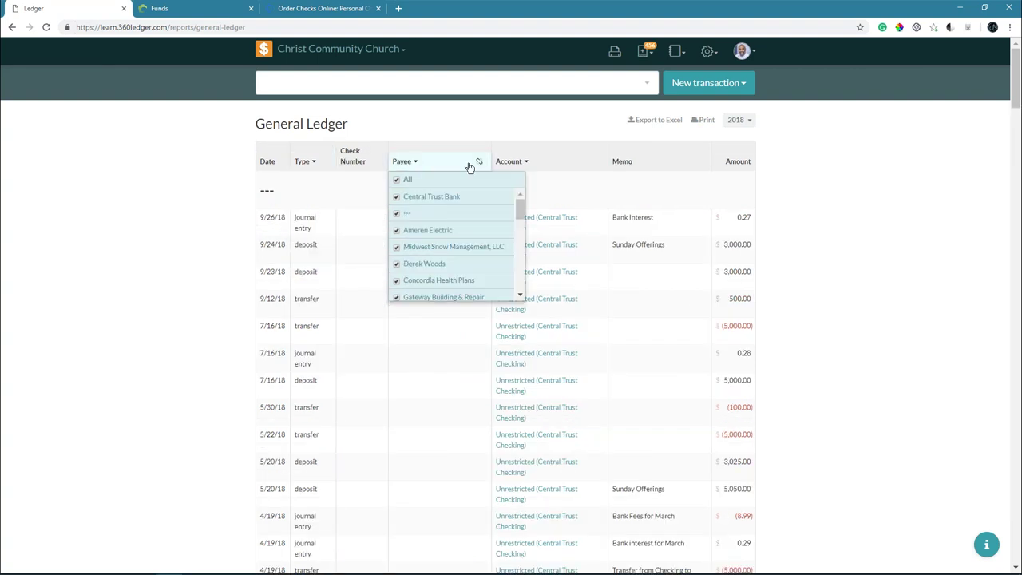
left_click(527, 165)
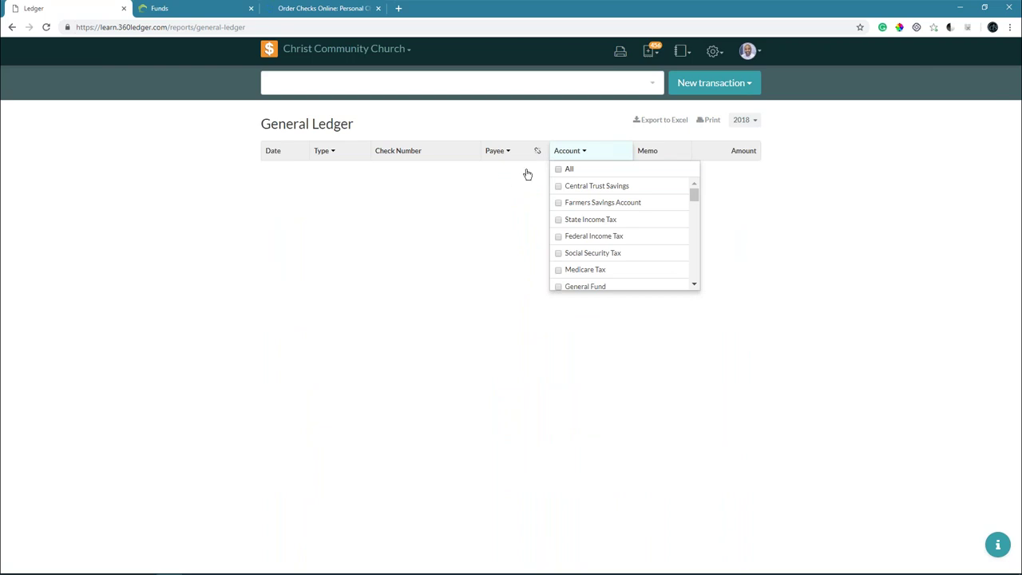
left_click(559, 170)
left_click(308, 162)
left_click(308, 161)
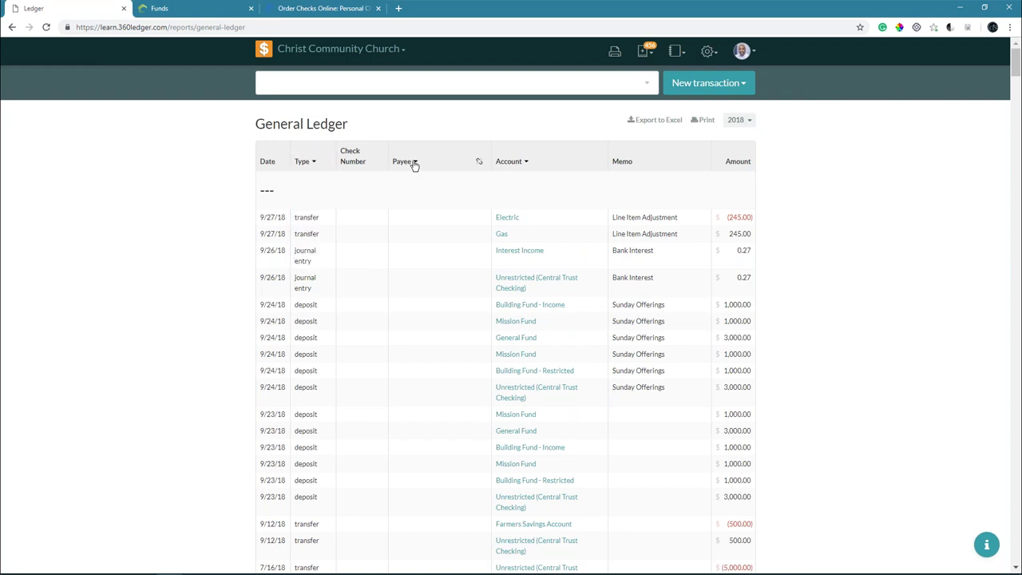
Step: Remove the payee grouping from the General Ledger so transactions are listed ungrouped
left_click(414, 162)
left_click(431, 162)
left_click(482, 163)
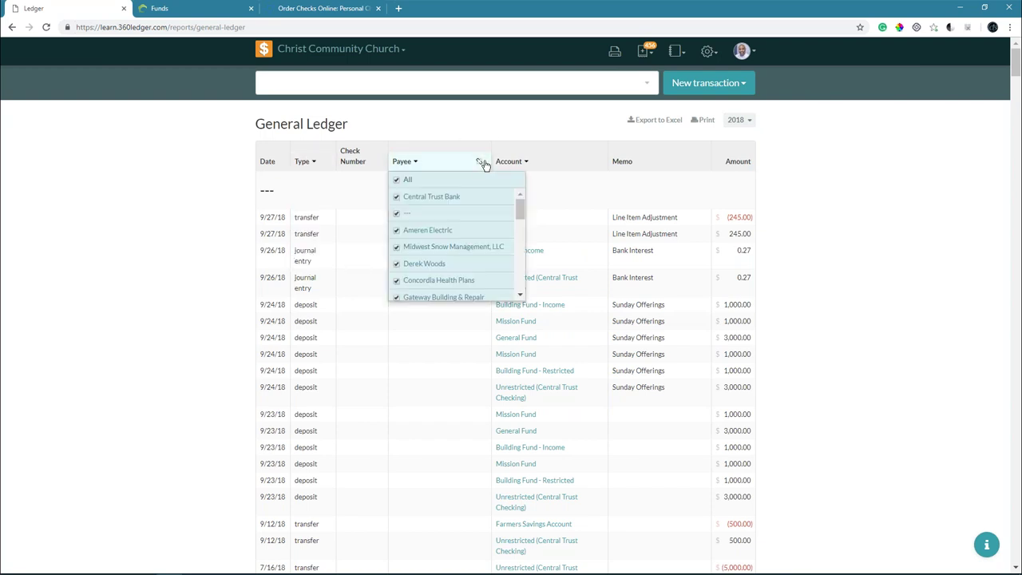
left_click(801, 228)
Step: Examine the unfiltered General Ledger's 2018 entries, including the highlighted journal entry and check rows
scroll(378, 231, "down", 2)
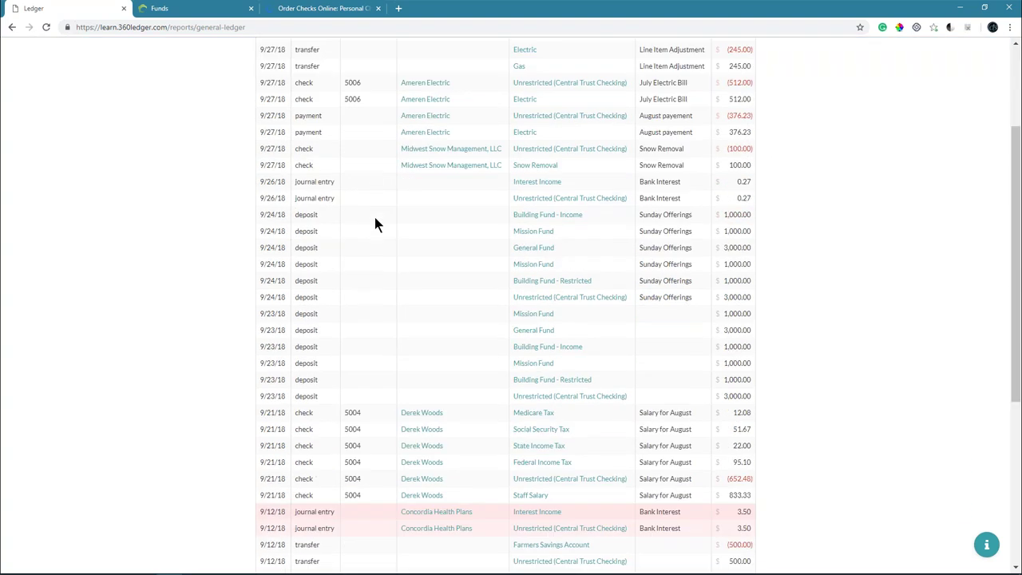
scroll(375, 217, "down", 3)
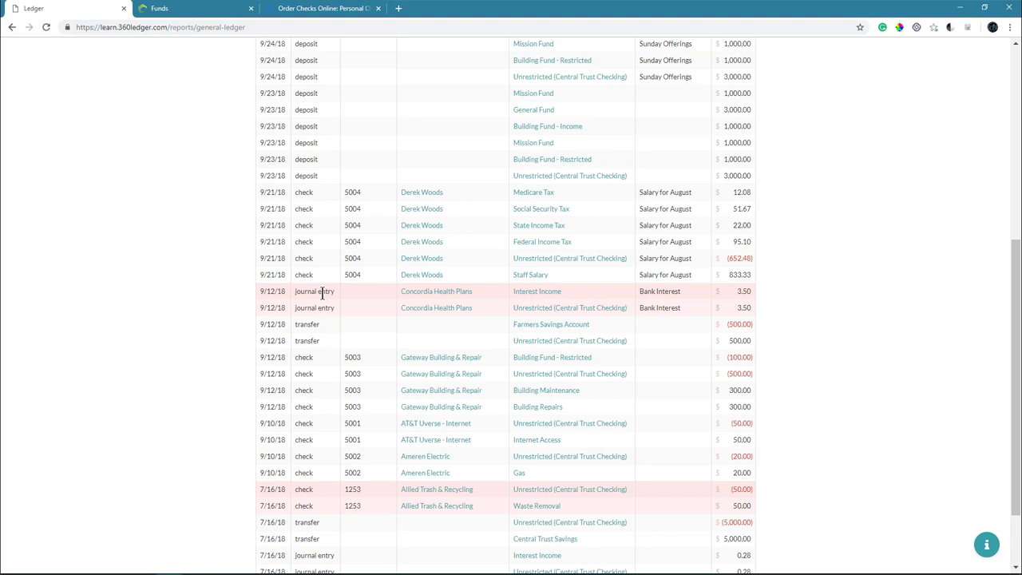
scroll(329, 289, "down", 1)
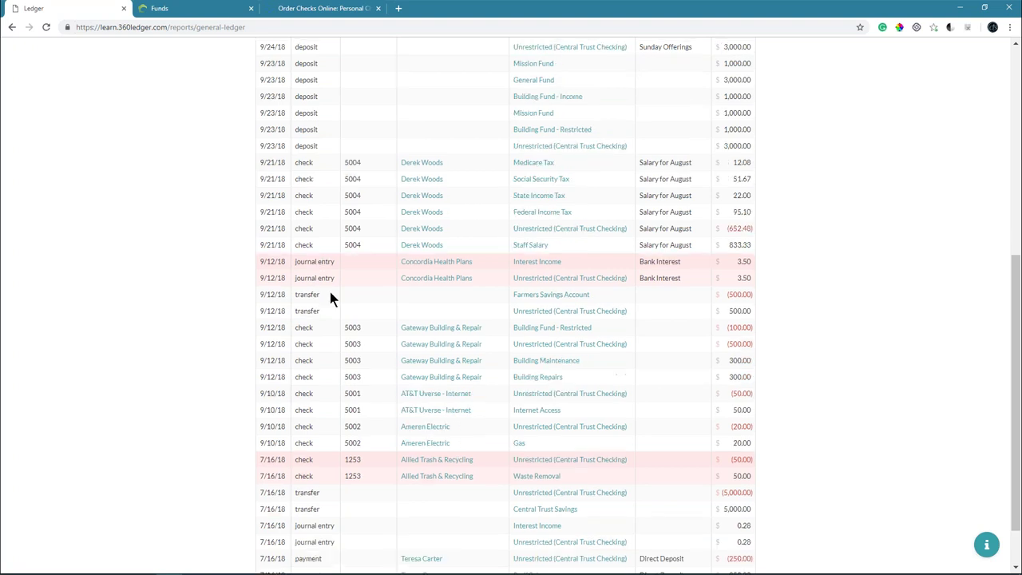
scroll(330, 287, "down", 3)
scroll(328, 281, "down", 3)
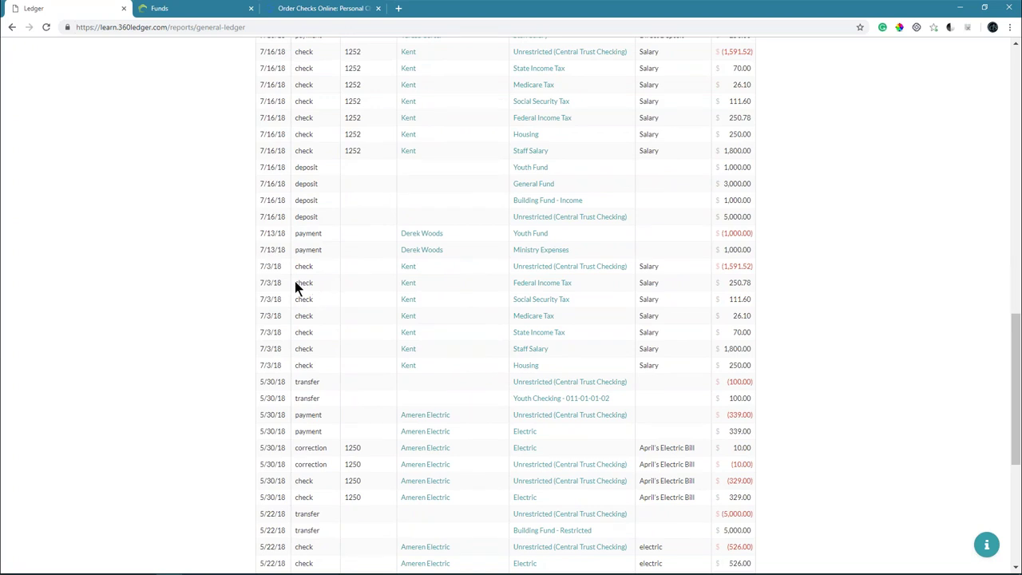
scroll(296, 284, "up", 6)
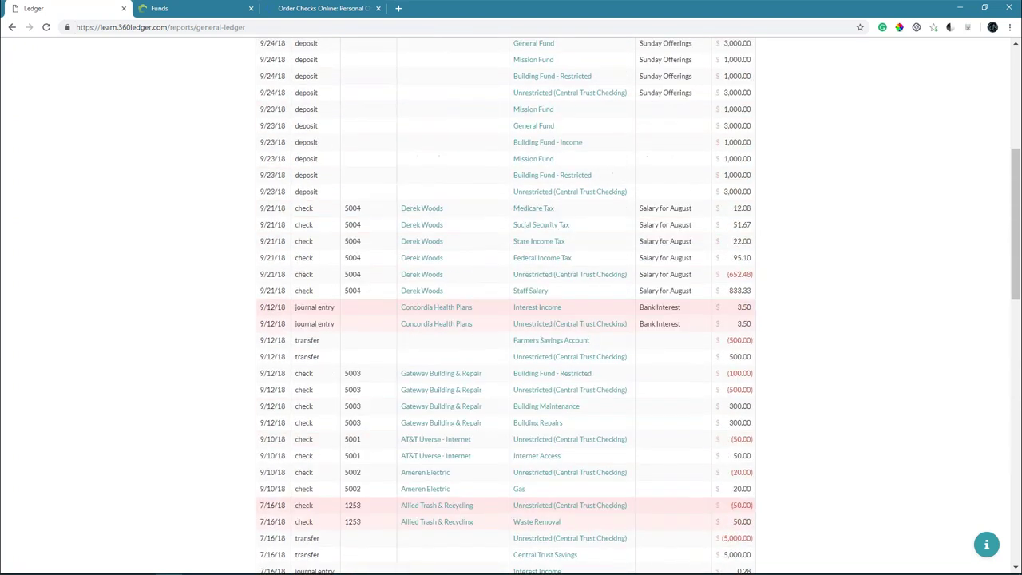
scroll(330, 277, "up", 5)
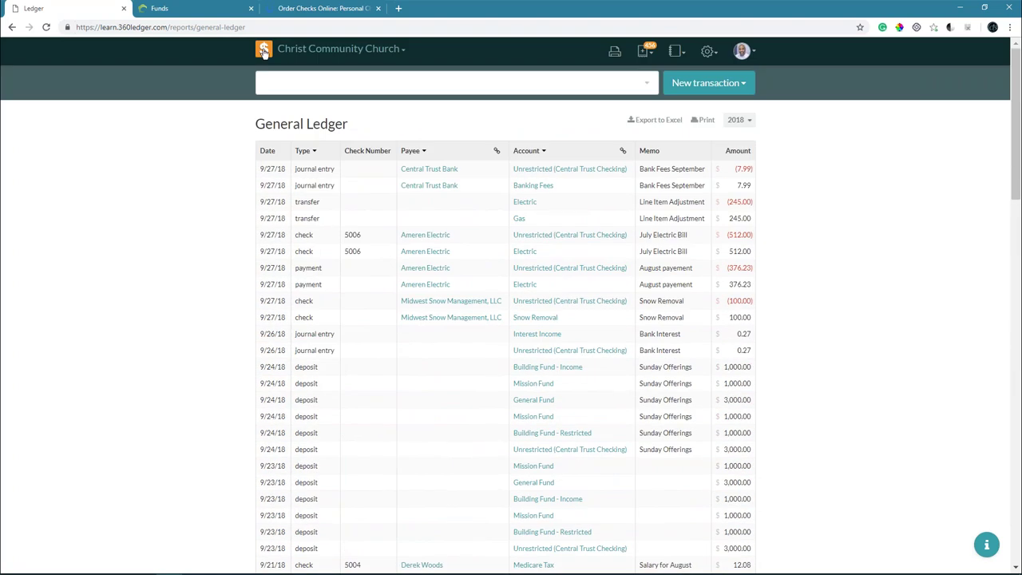
Step: From the home page, open the 9/27/18 Bank Fees September journal entry and create a copy of it
left_click(264, 51)
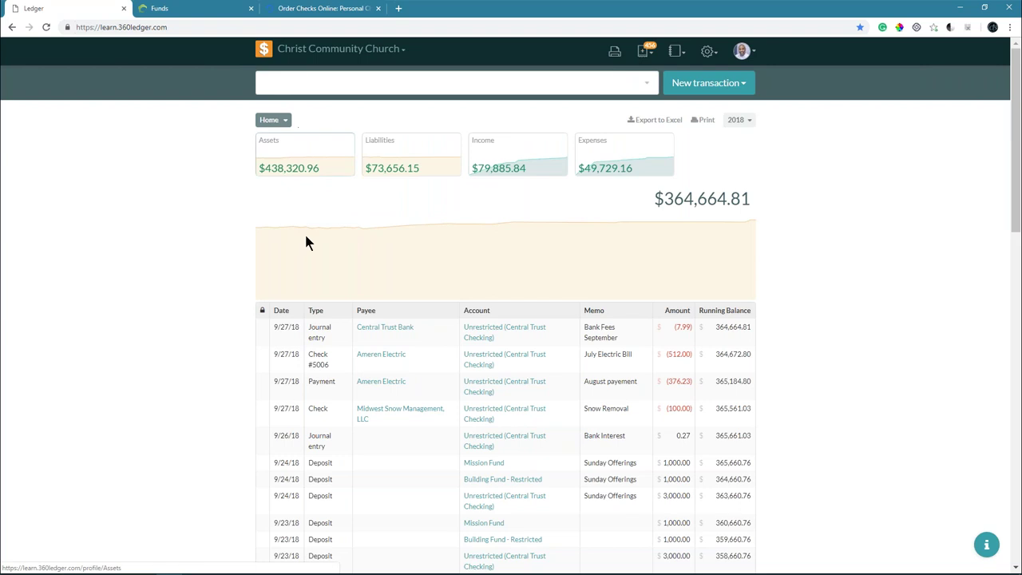
left_click(290, 336)
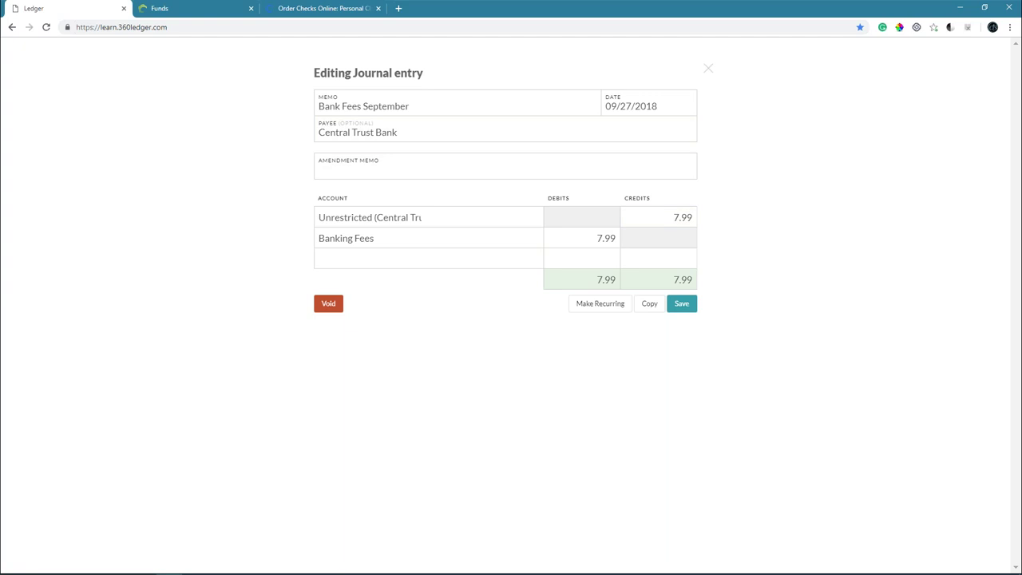
left_click(646, 305)
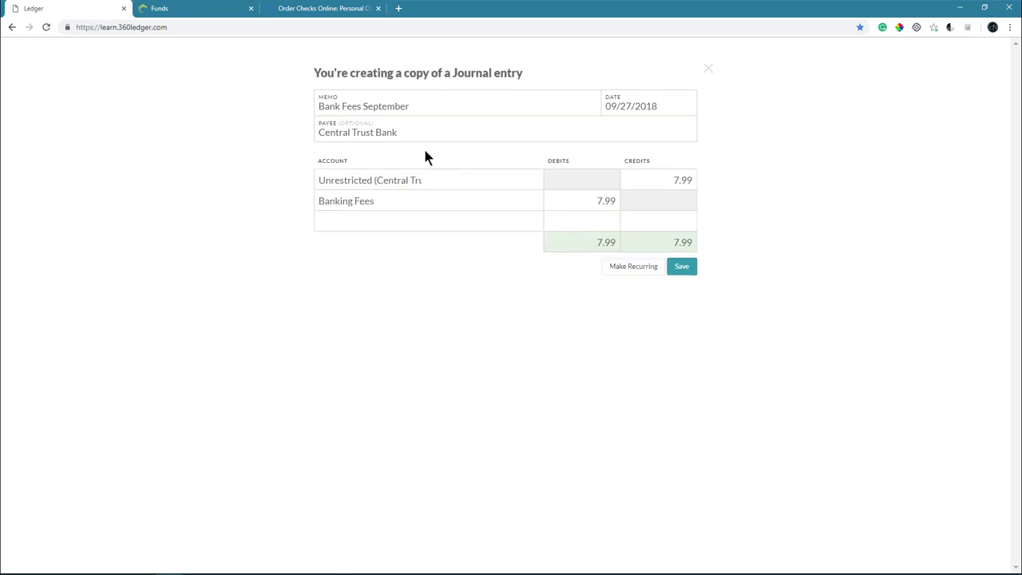
Step: Set the copied journal entry's memo to "Bank Fees Octorber" and its date to 10/27/2018, and save it
double_click(390, 108)
type("Octorber")
left_click(612, 102)
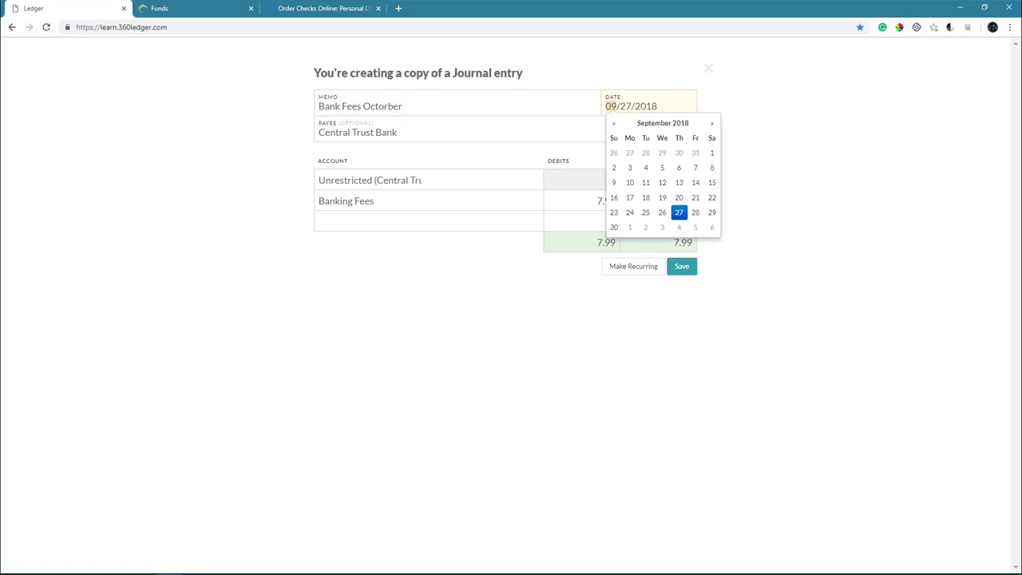
type("10")
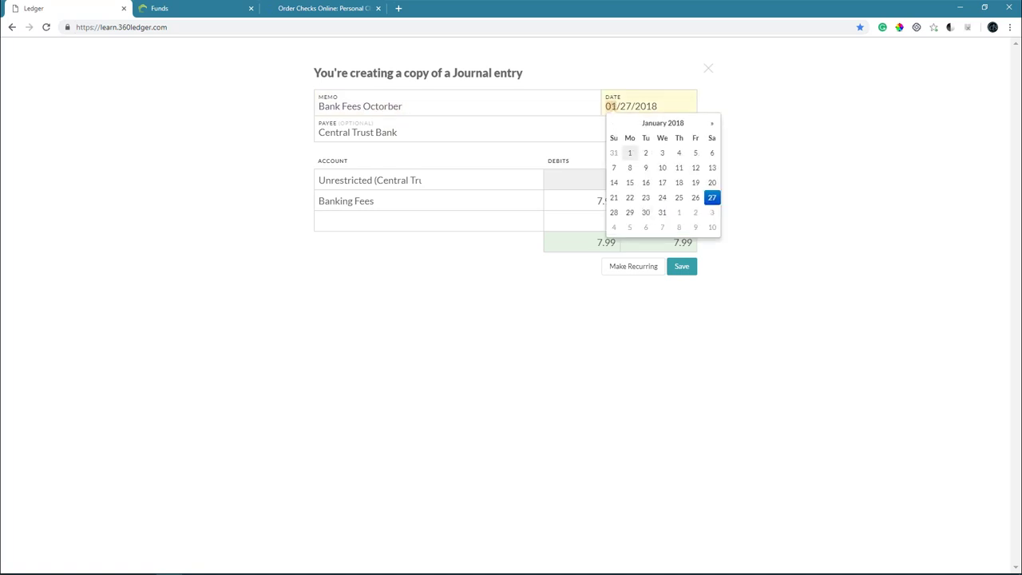
left_click(753, 242)
left_click(683, 267)
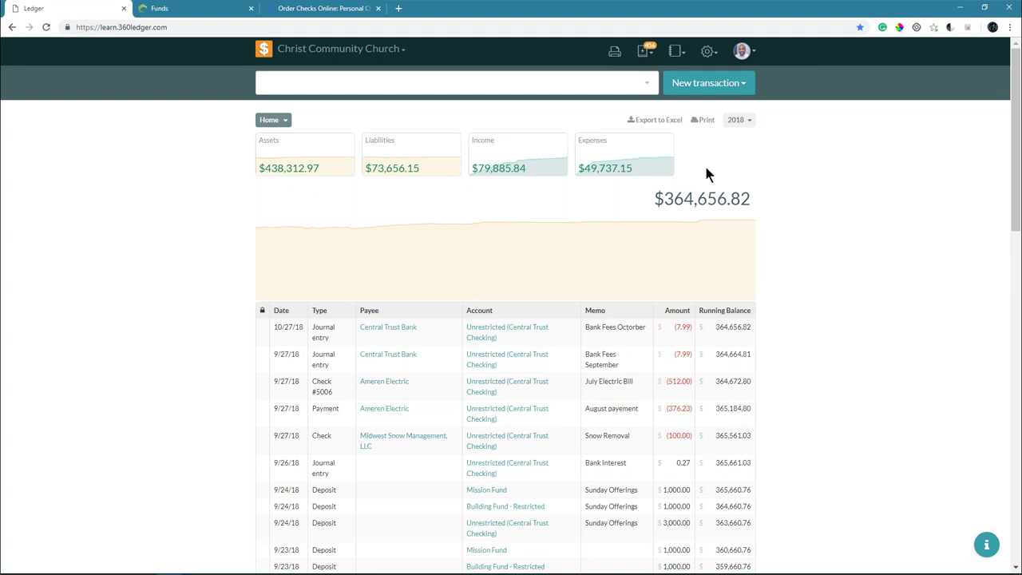
Step: Open the General Ledger report to view the copied bank fee entry, and switch to the Income & Expense report
left_click(678, 53)
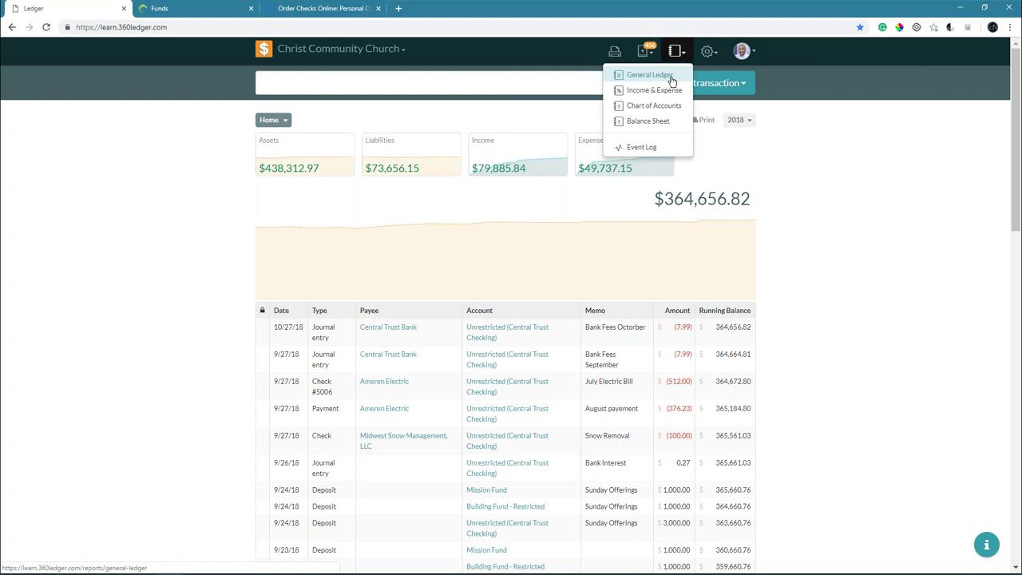
left_click(670, 81)
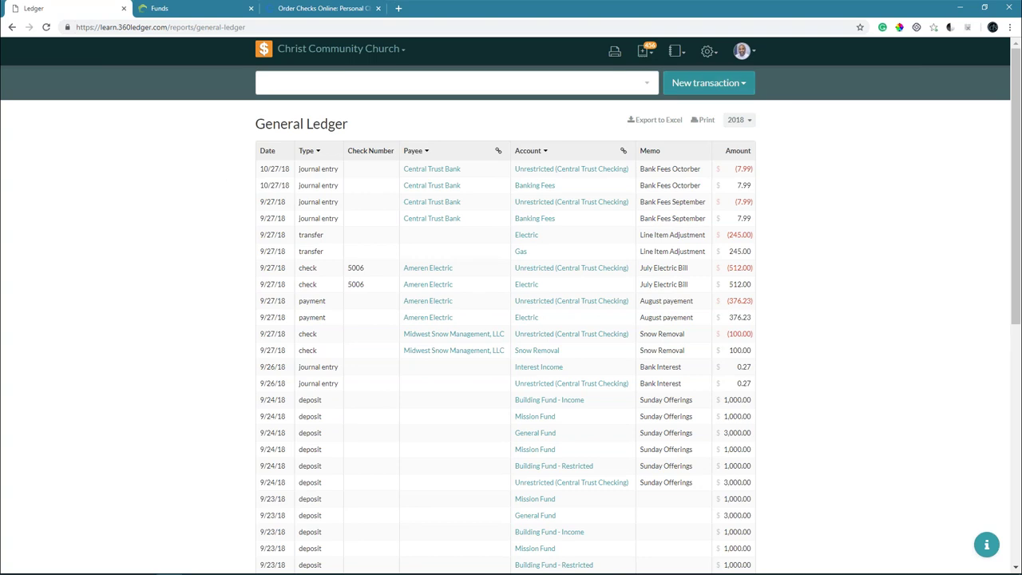
left_click(681, 55)
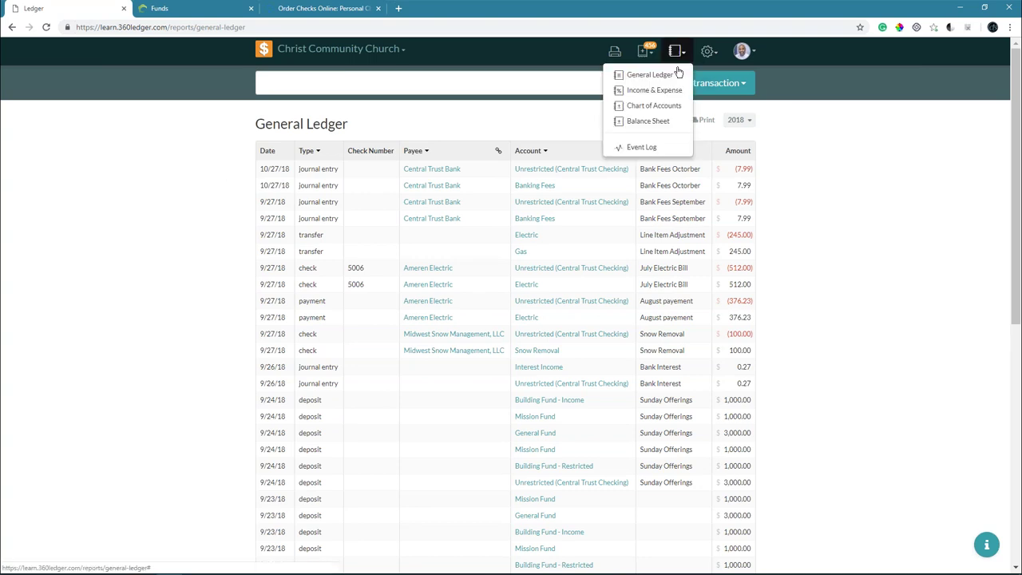
left_click(676, 94)
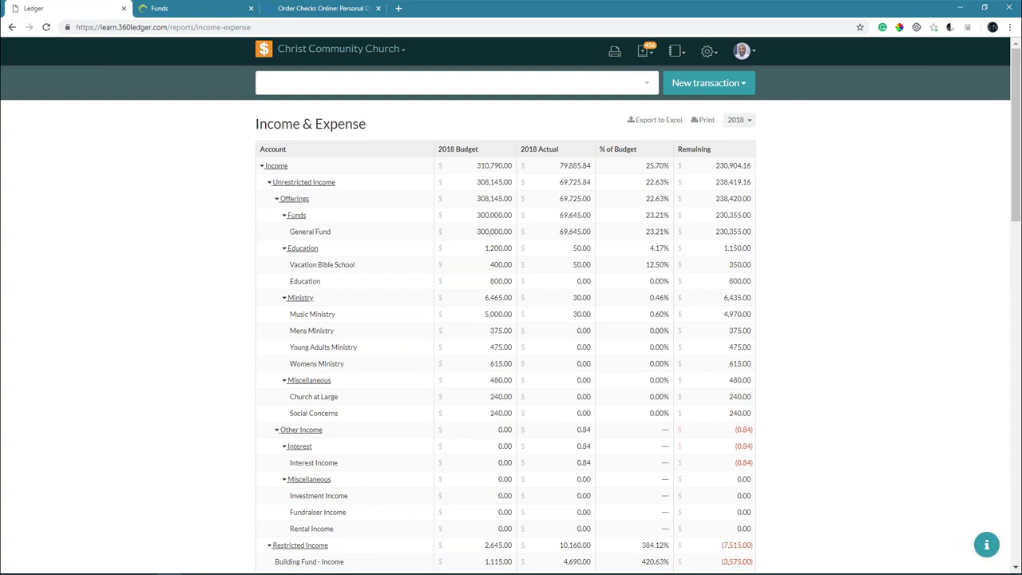
Step: Collapse the Funds, Education, Ministry and Miscellaneous groups under Offerings, and the Interest and Miscellaneous groups under Other Income
left_click(285, 216)
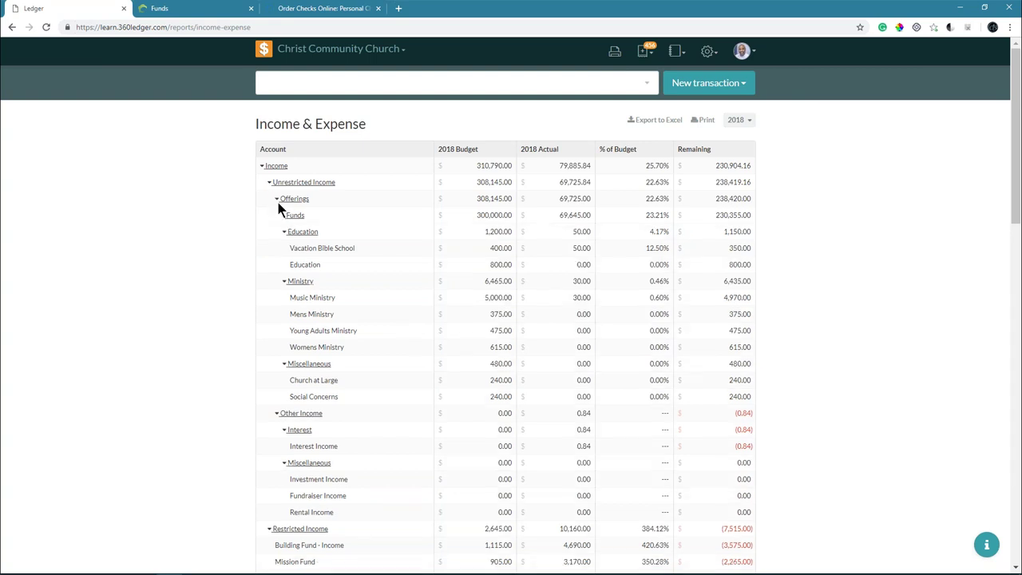
left_click(283, 231)
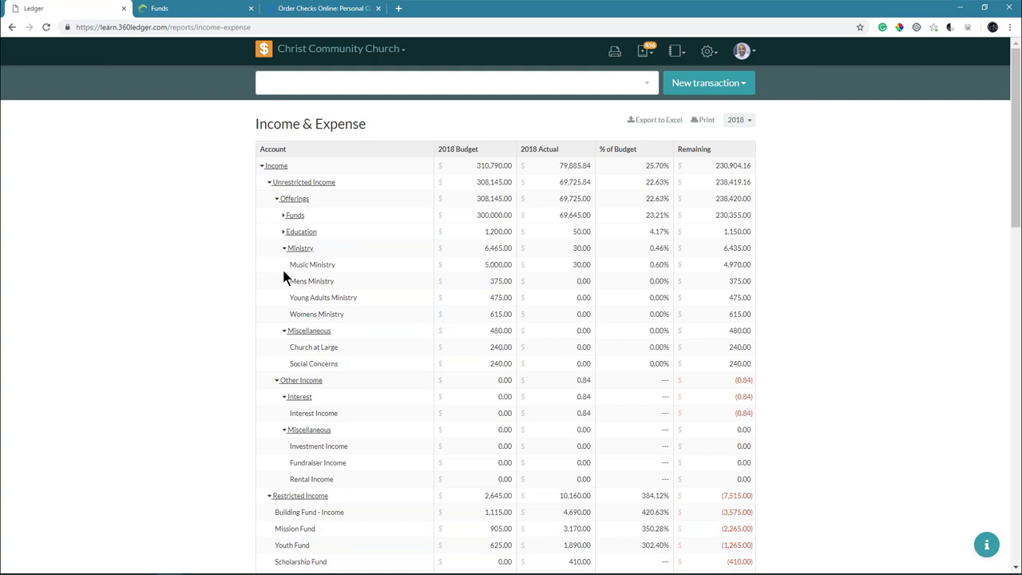
left_click(283, 249)
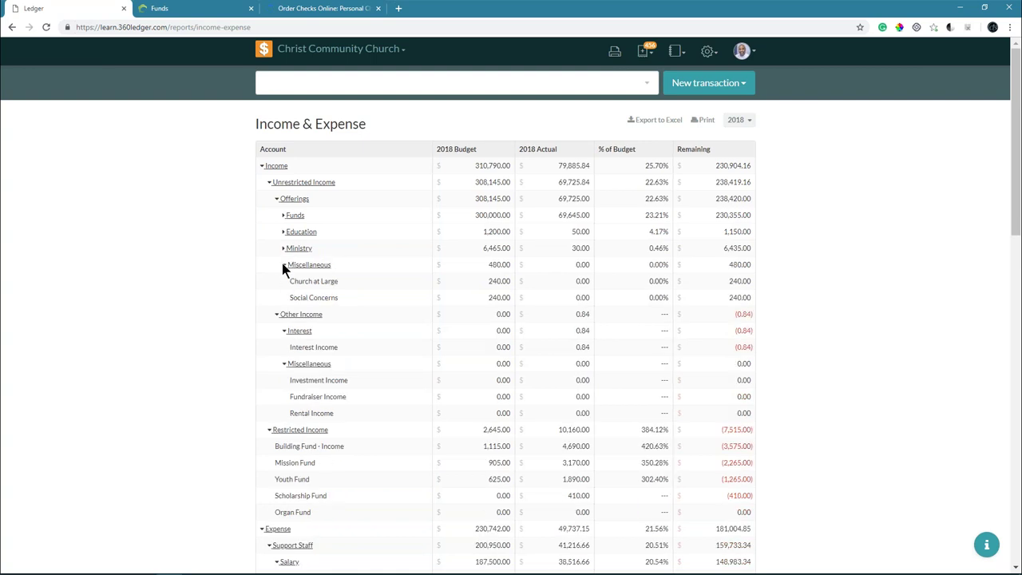
left_click(284, 264)
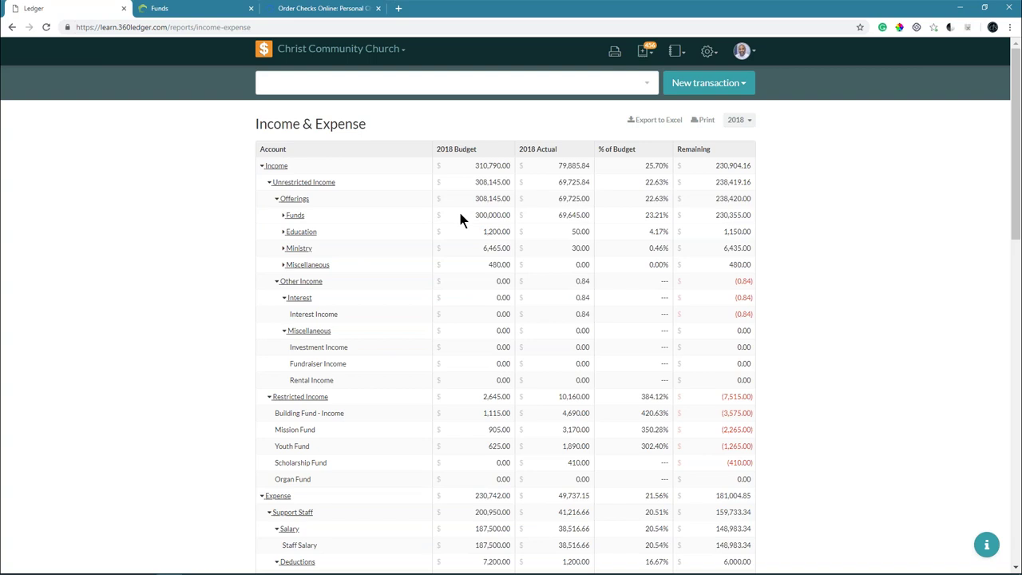
left_click(284, 298)
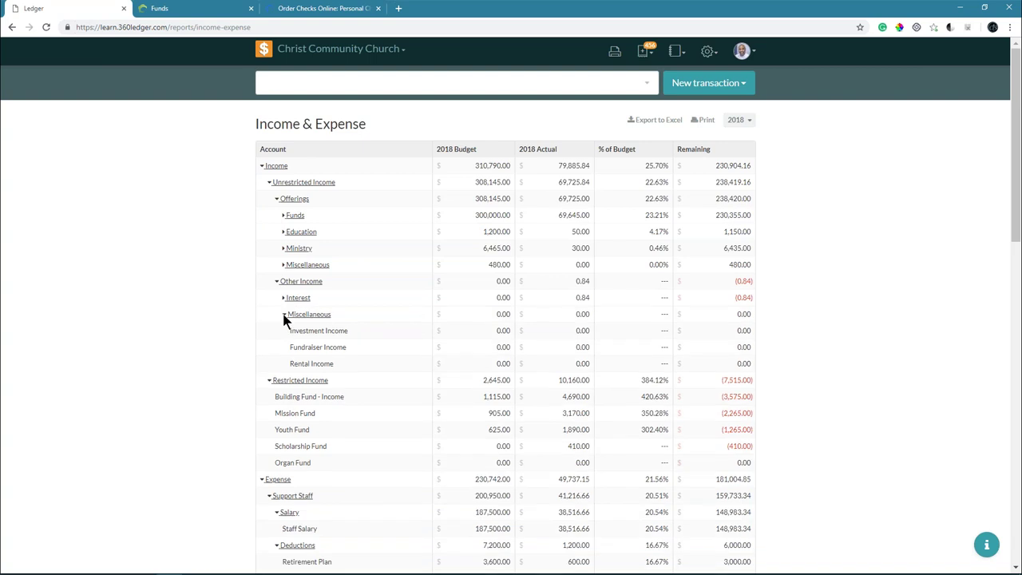
left_click(283, 314)
Step: Collapse the Restricted Income group in the Income & Expense report and review the income totals
scroll(310, 288, "down", 4)
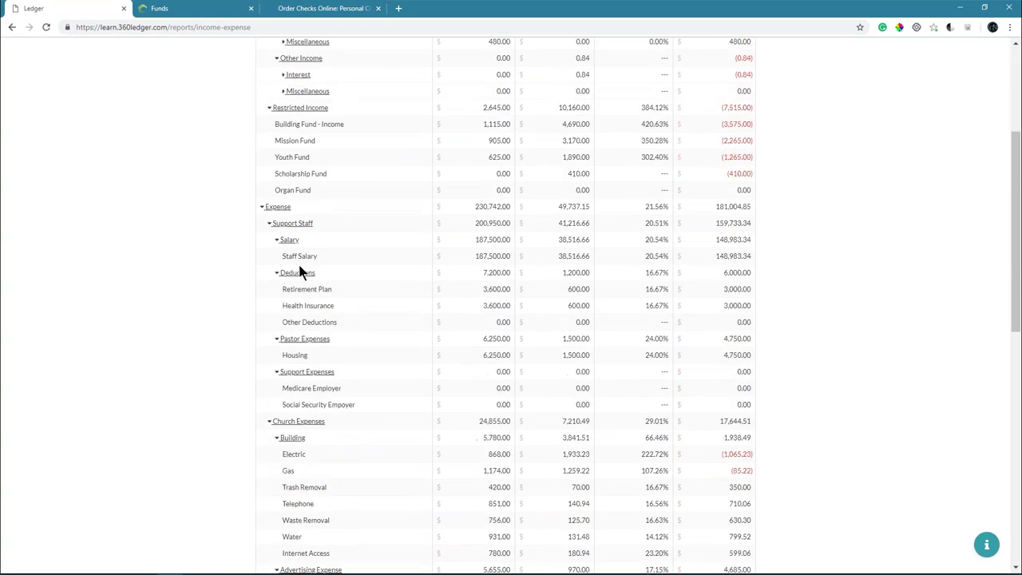
scroll(290, 171, "up", 1)
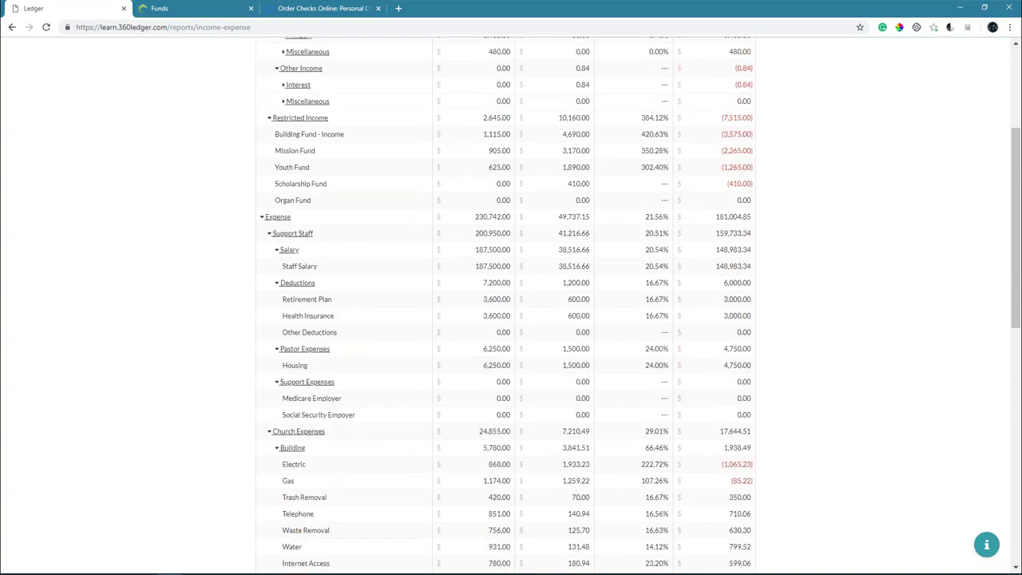
left_click(269, 118)
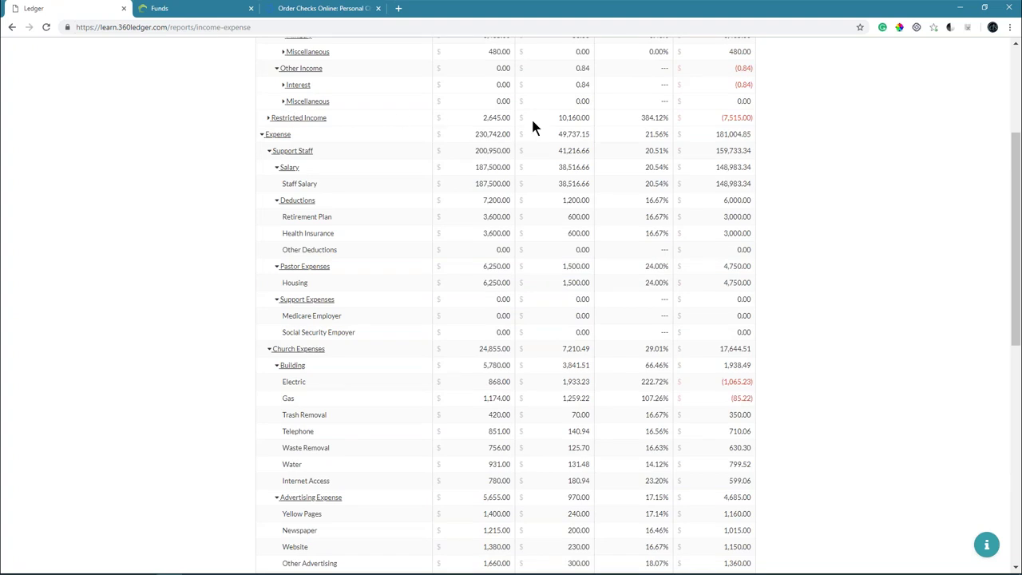
scroll(531, 125, "up", 2)
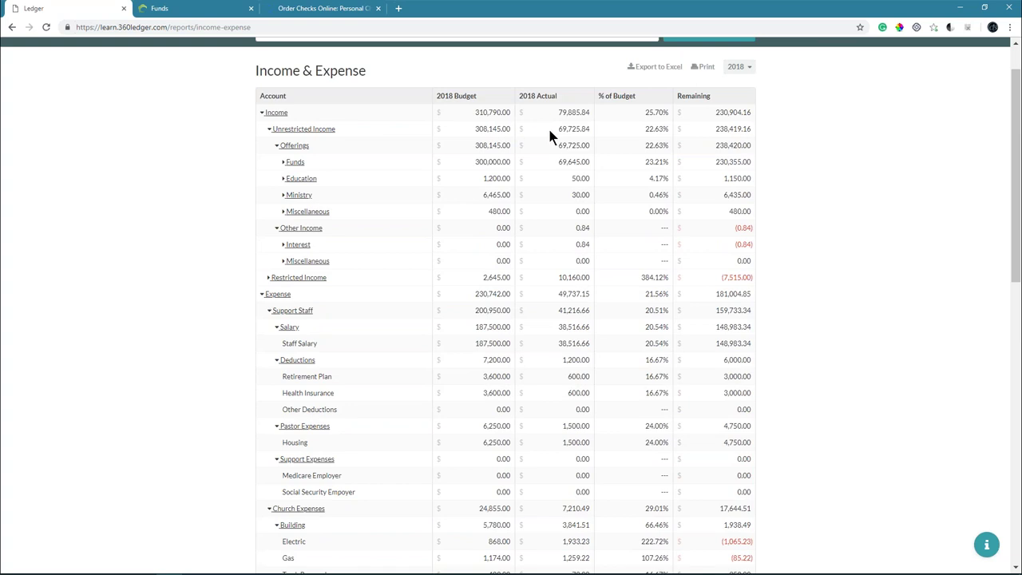
Step: Collapse the Support Staff, Church Expenses and Miscellaneous groups under Expense
scroll(549, 136, "down", 1)
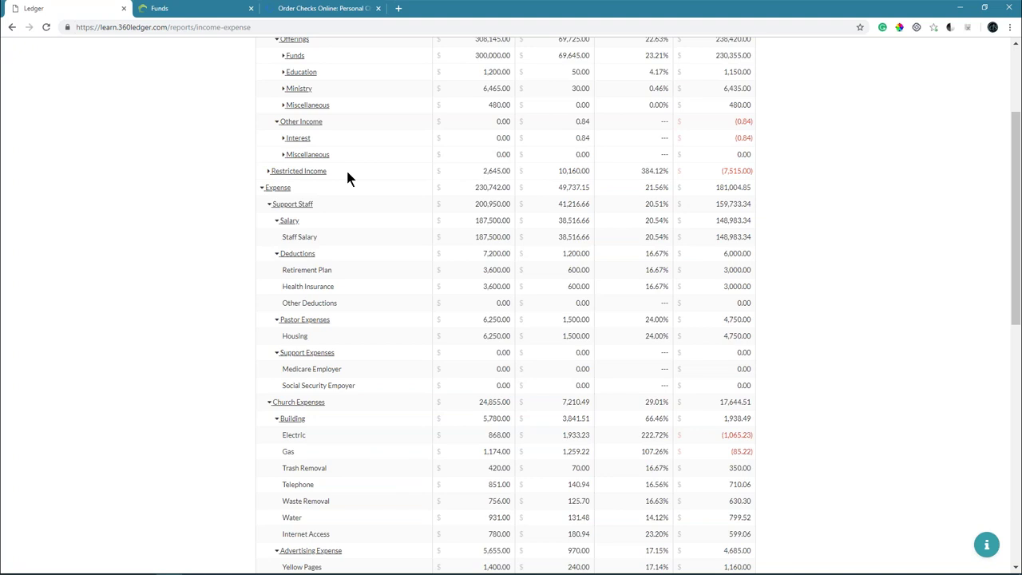
left_click(276, 221)
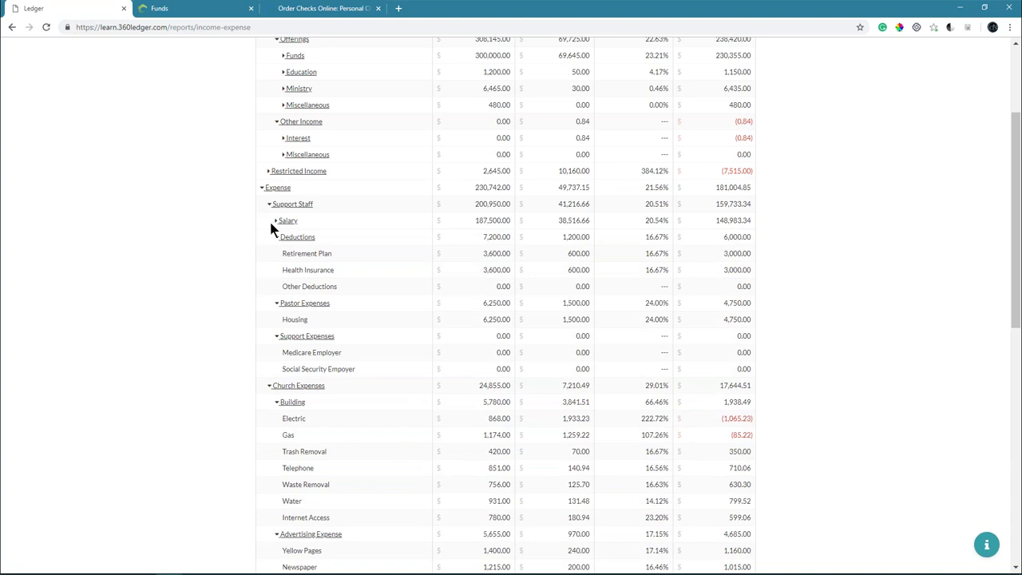
left_click(271, 205)
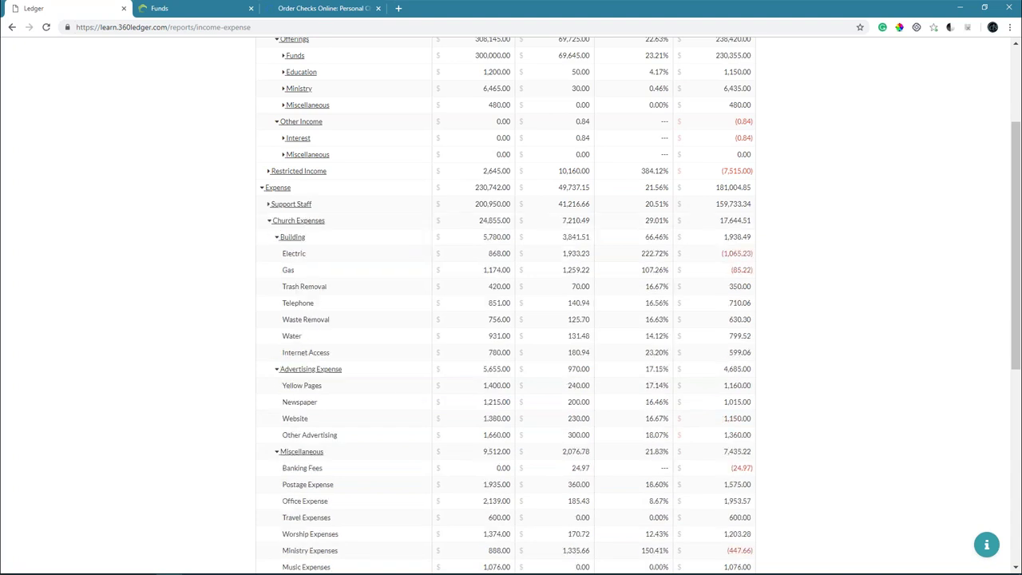
left_click(270, 220)
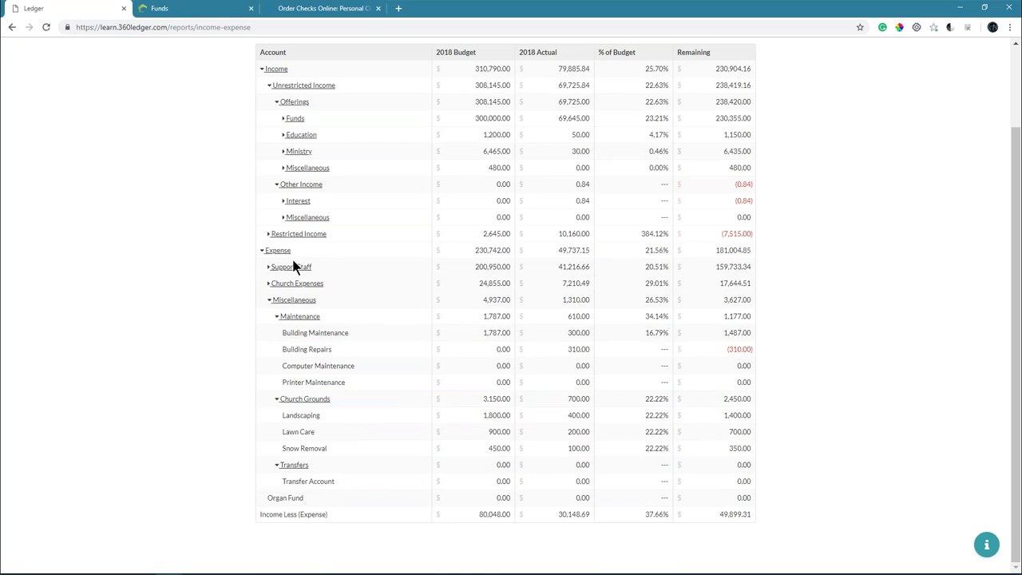
left_click(269, 300)
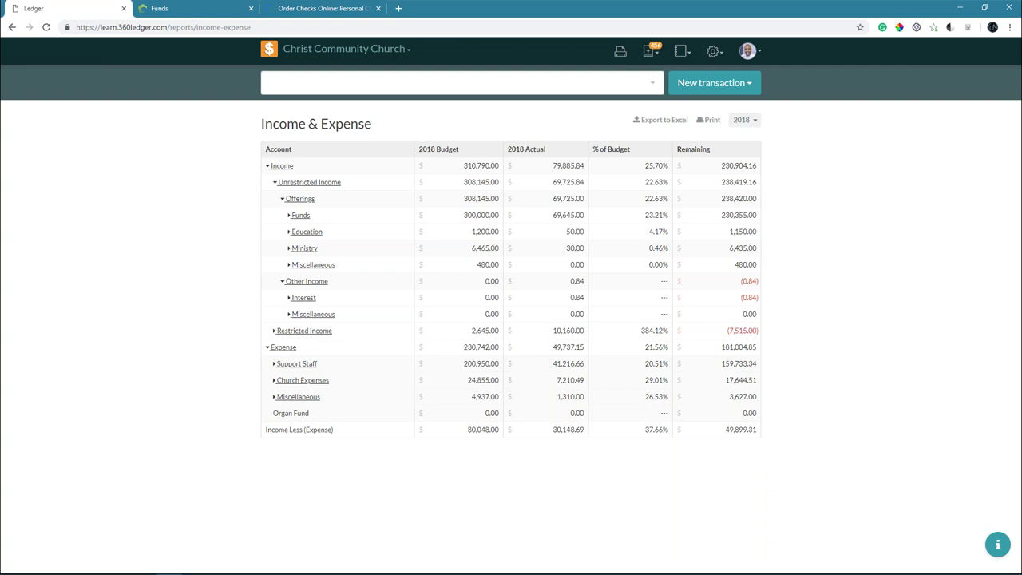
Step: View the print preview of the collapsed Income & Expense report, and close it without printing
left_click(710, 121)
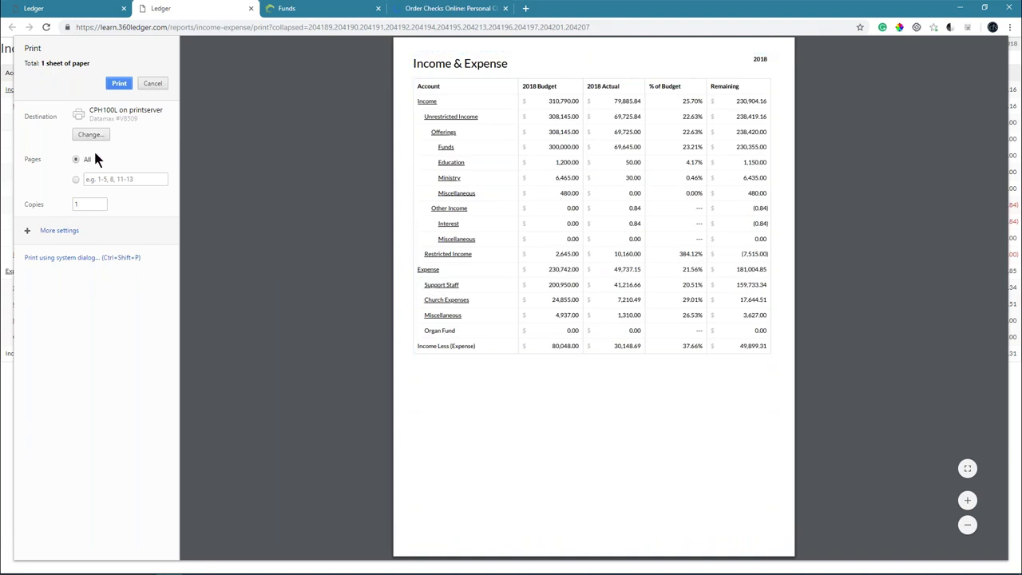
left_click(251, 8)
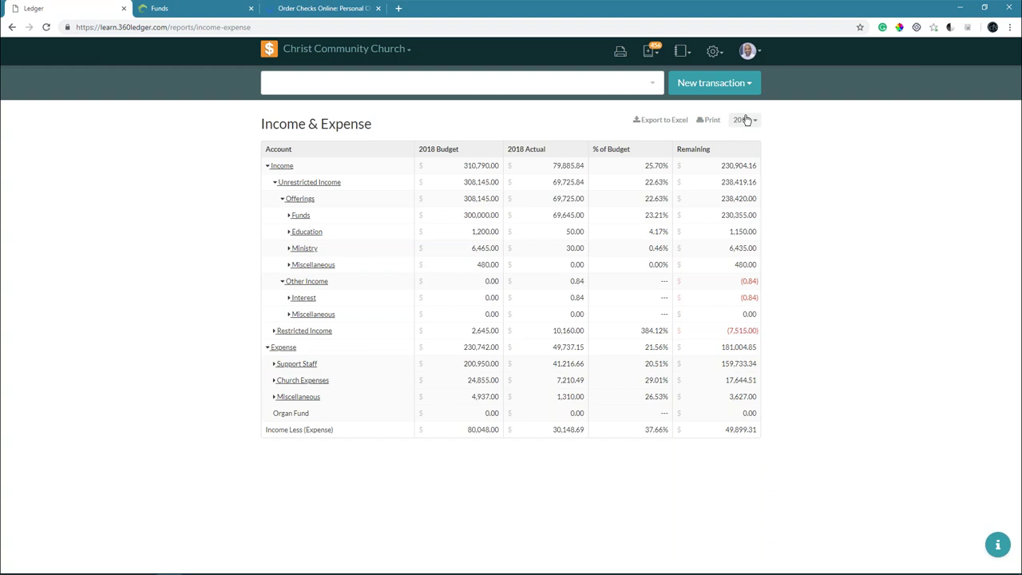
Step: Export the Income & Expense report to Excel, and open income-expense (7).xlsx in a maximized Excel window with editing enabled
left_click(674, 122)
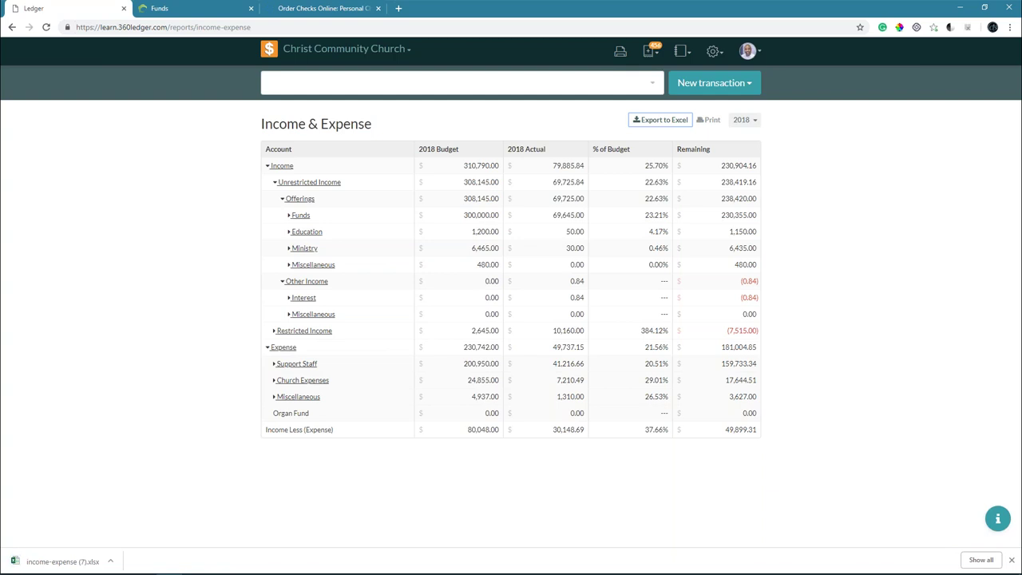
left_click(48, 562)
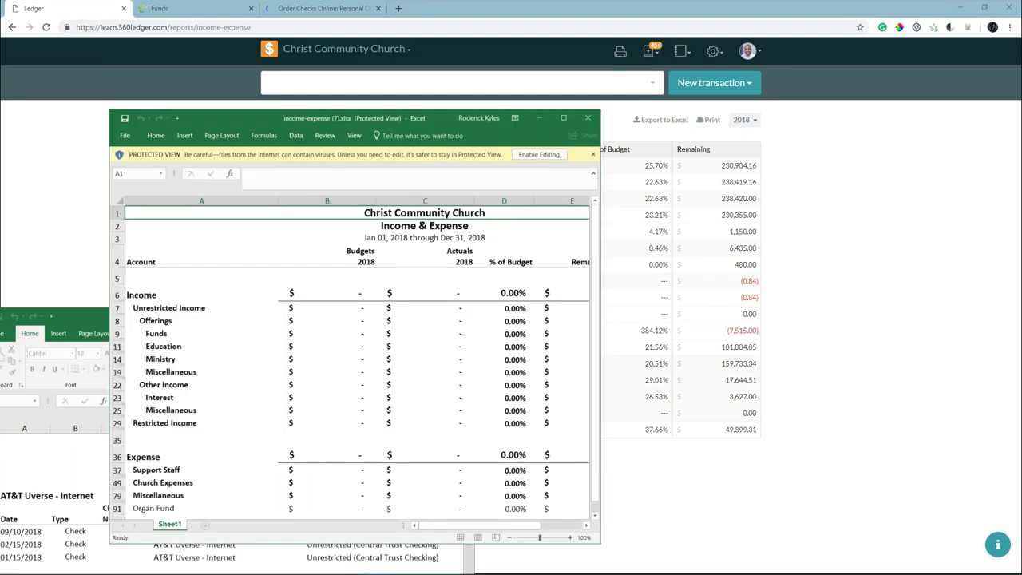
left_click_drag(437, 117, 653, 127)
left_click(241, 321)
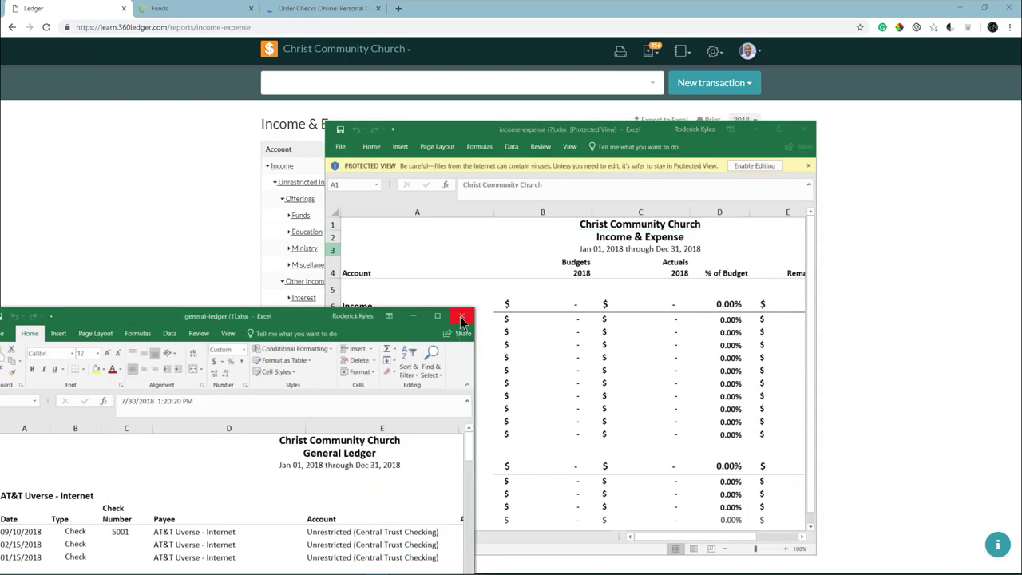
left_click_drag(572, 131, 369, 73)
left_click(580, 72)
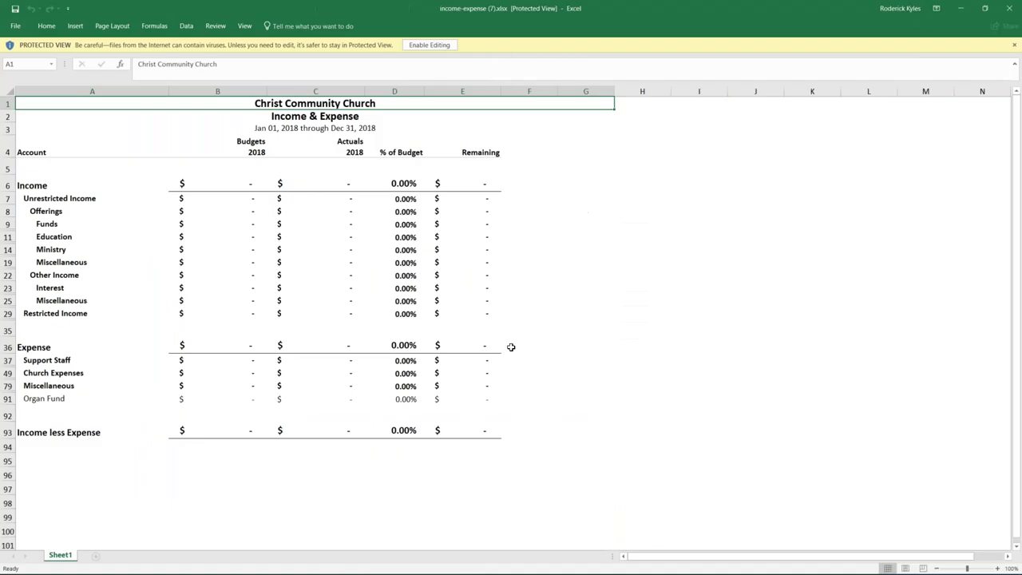
left_click(429, 45)
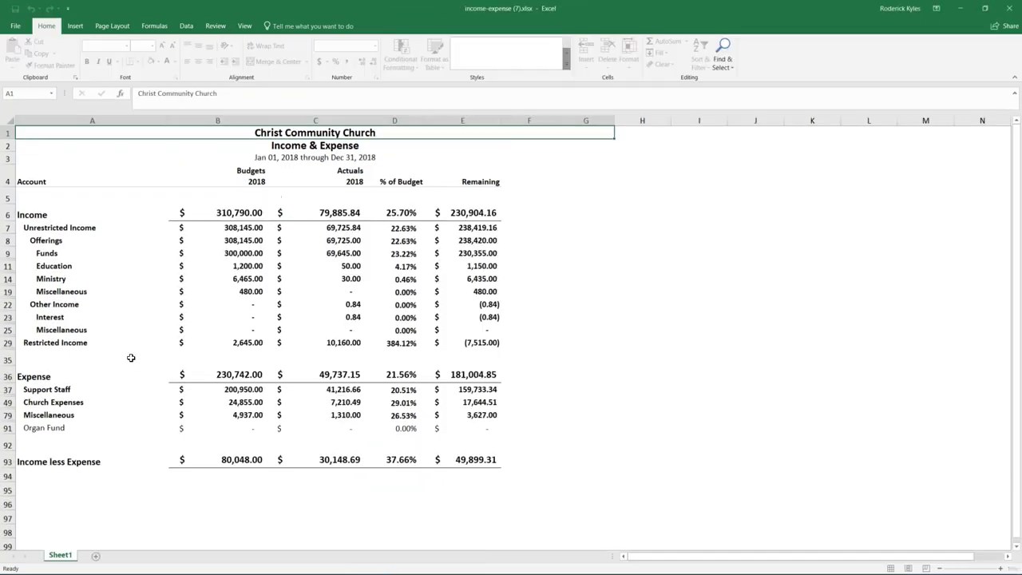
Step: Try deleting the Restricted Income row 29 while its fund rows are hidden, and undo the deletion
left_click(7, 343)
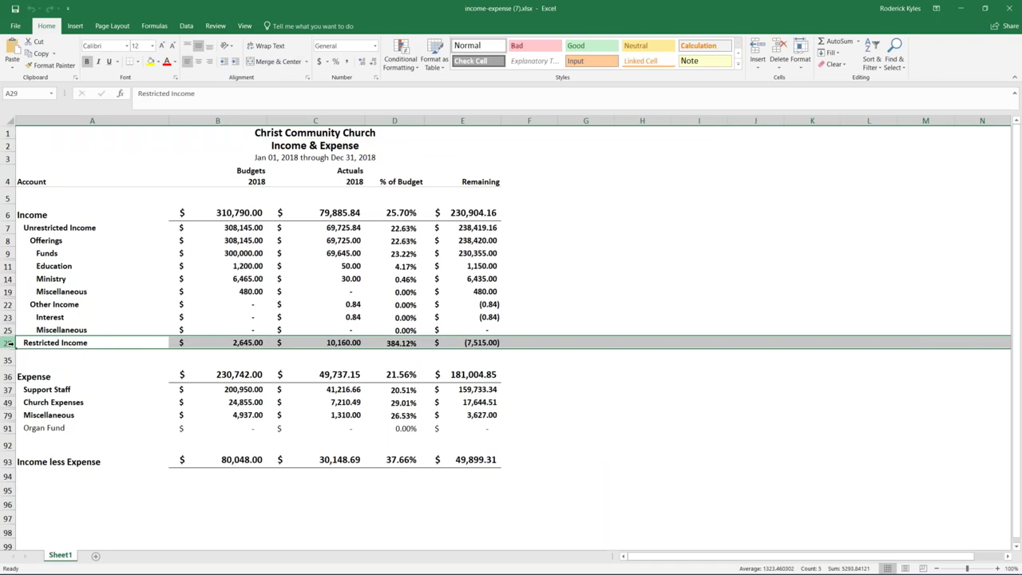
right_click(61, 346)
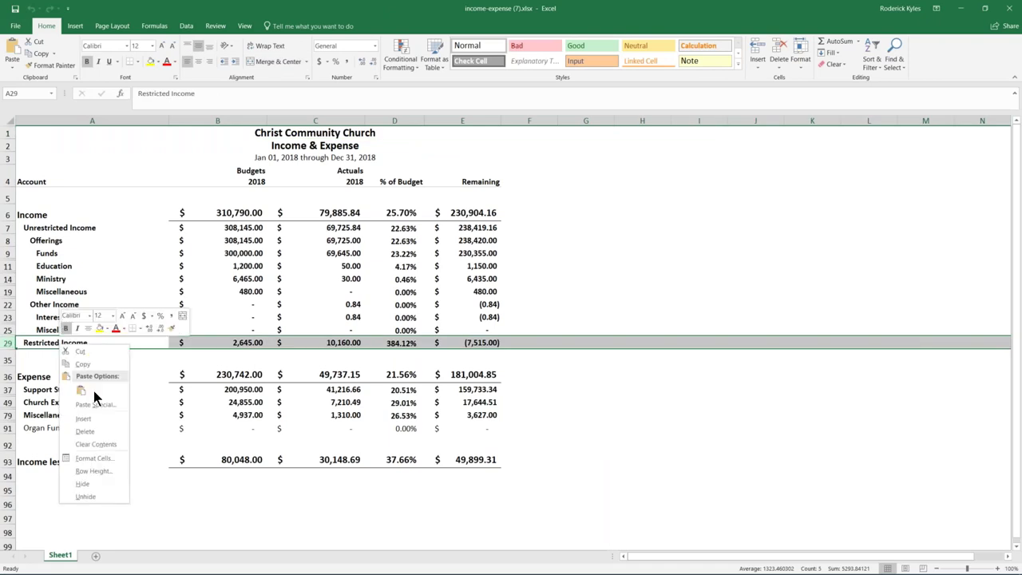
left_click(99, 434)
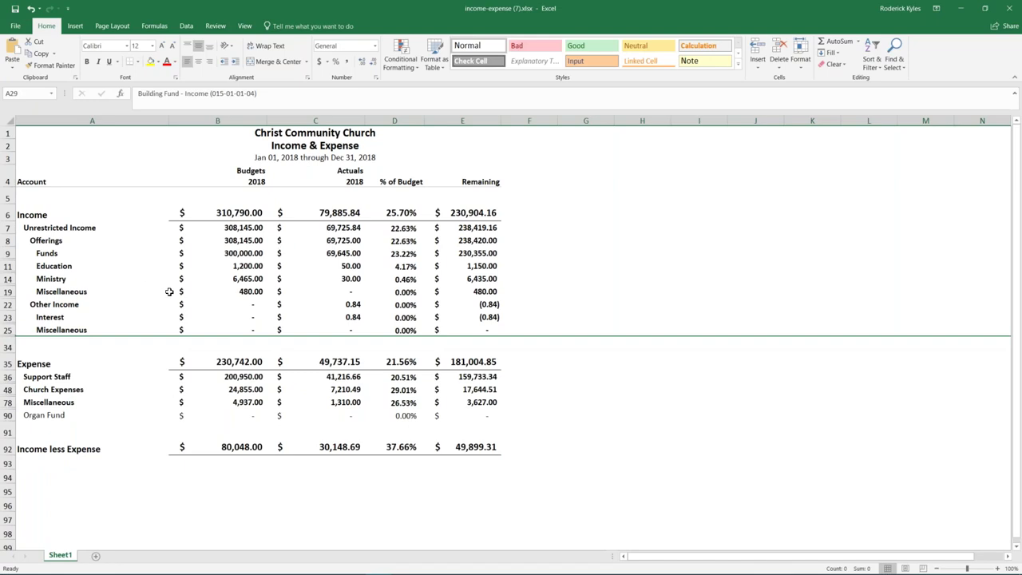
key("ctrl+z")
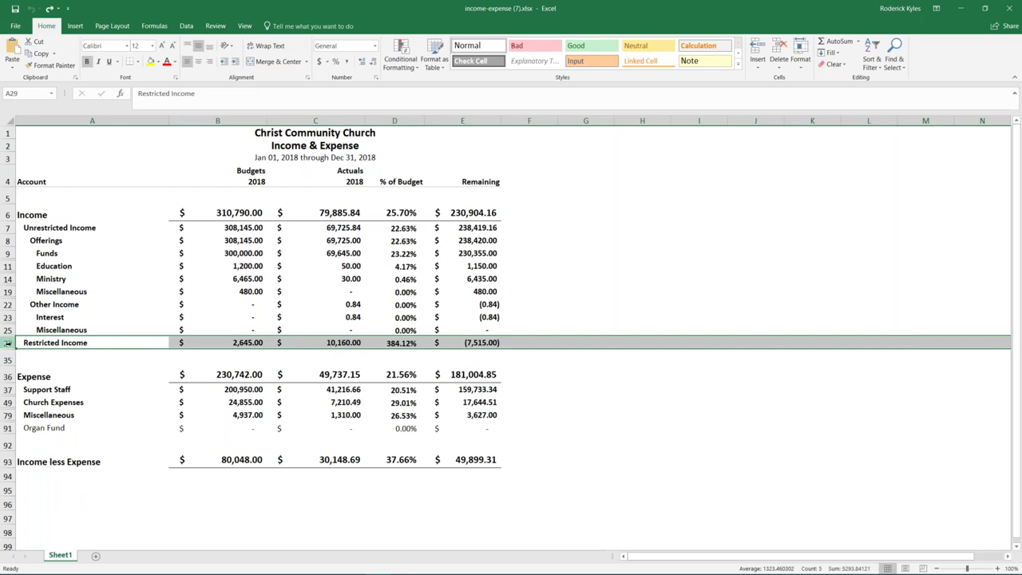
Step: Unhide the fund rows between the Restricted Income row 29 and row 35
left_click_drag(7, 349, 7, 364)
right_click(49, 356)
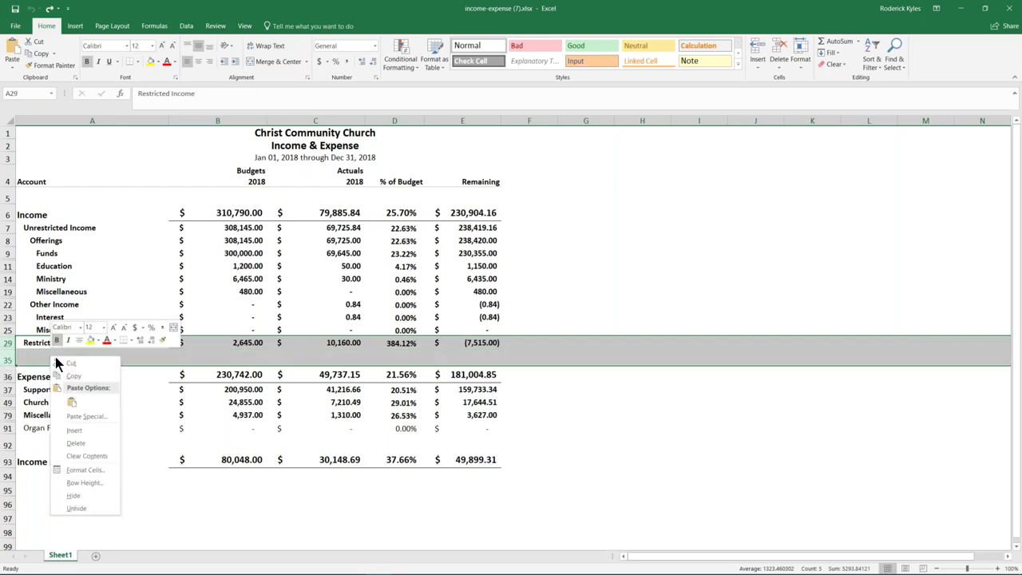
left_click(78, 507)
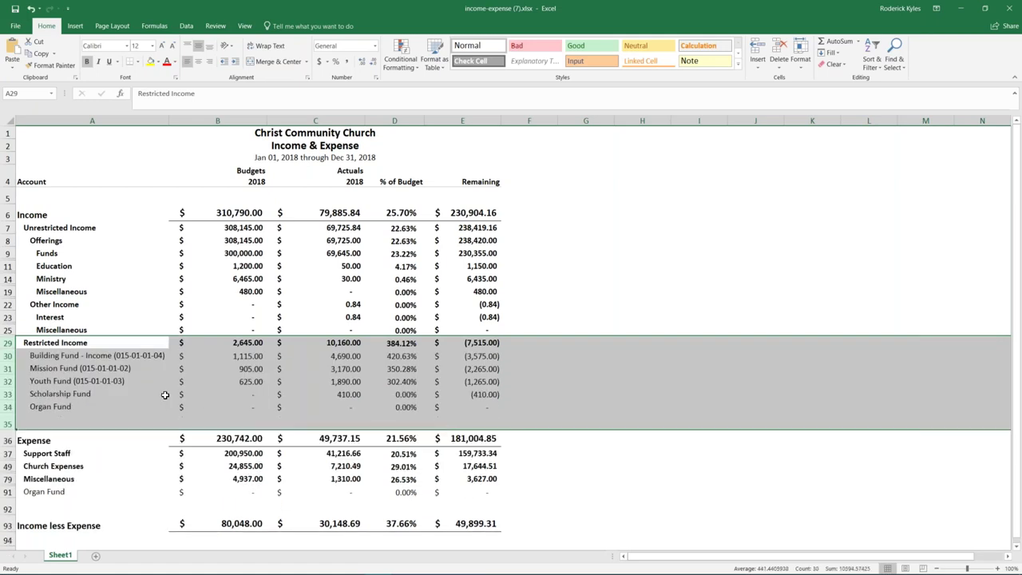
left_click(171, 404)
Step: Inspect the budget formula in cell B29 of the Restricted Income row, and leave the cell without changing it
left_click(246, 343)
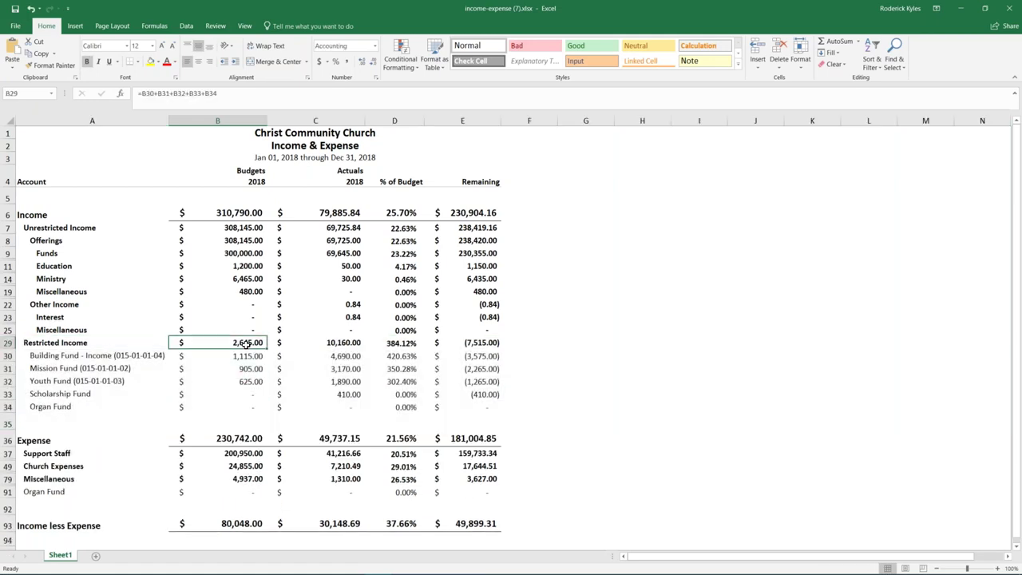
left_click(176, 94)
left_click_drag(218, 93, 142, 93)
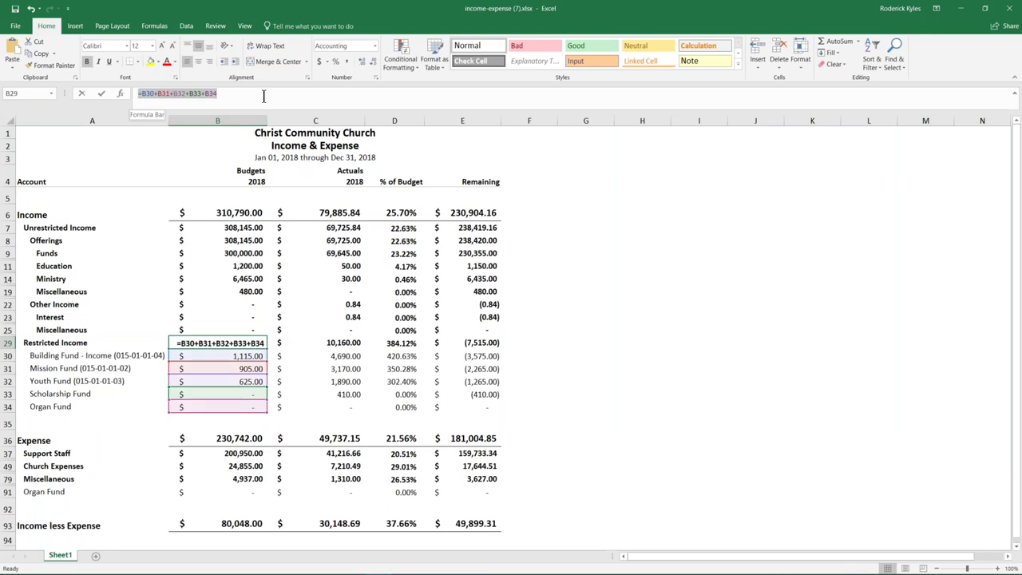
left_click(76, 345)
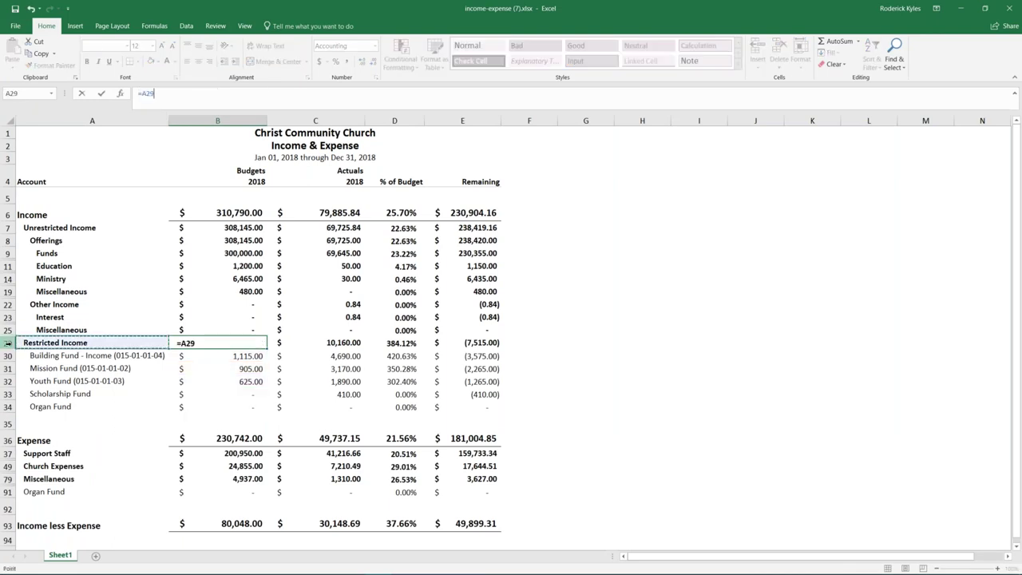
left_click(8, 342)
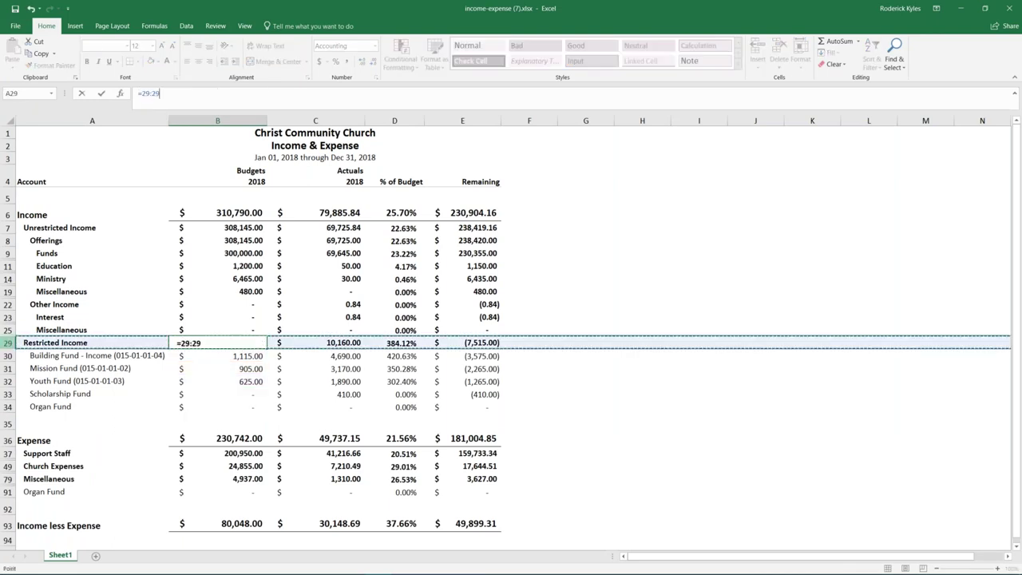
key("Escape")
Step: Delete the Restricted Income row 29 and the five fund rows beneath it, from Building Fund through Organ Fund
right_click(8, 343)
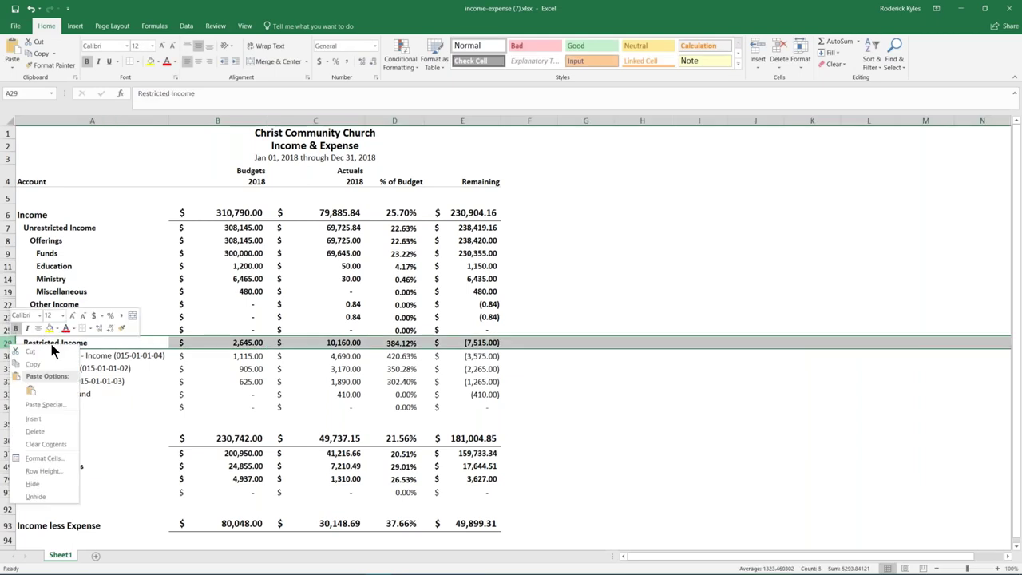
left_click(64, 439)
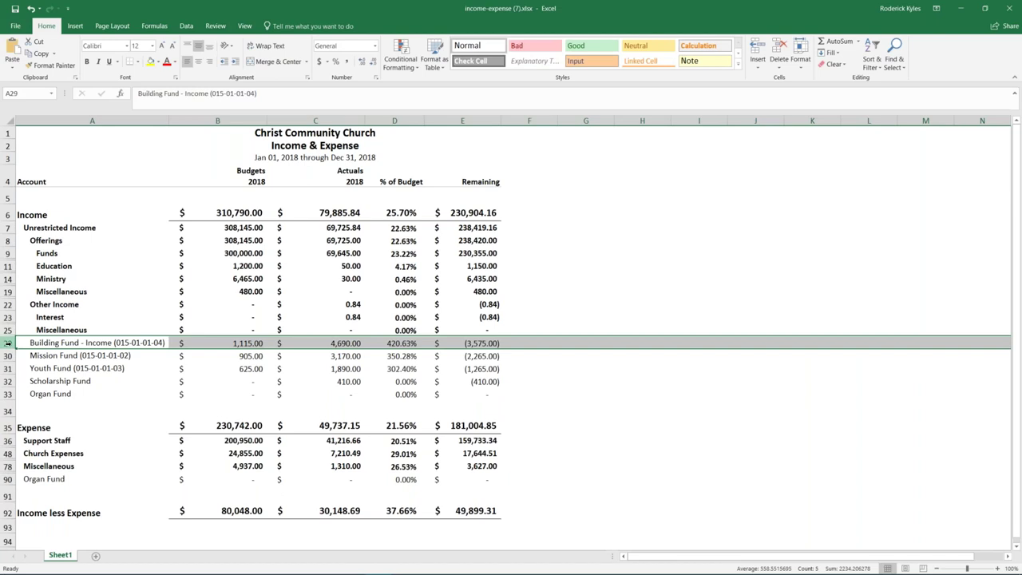
left_click_drag(8, 343, 12, 393)
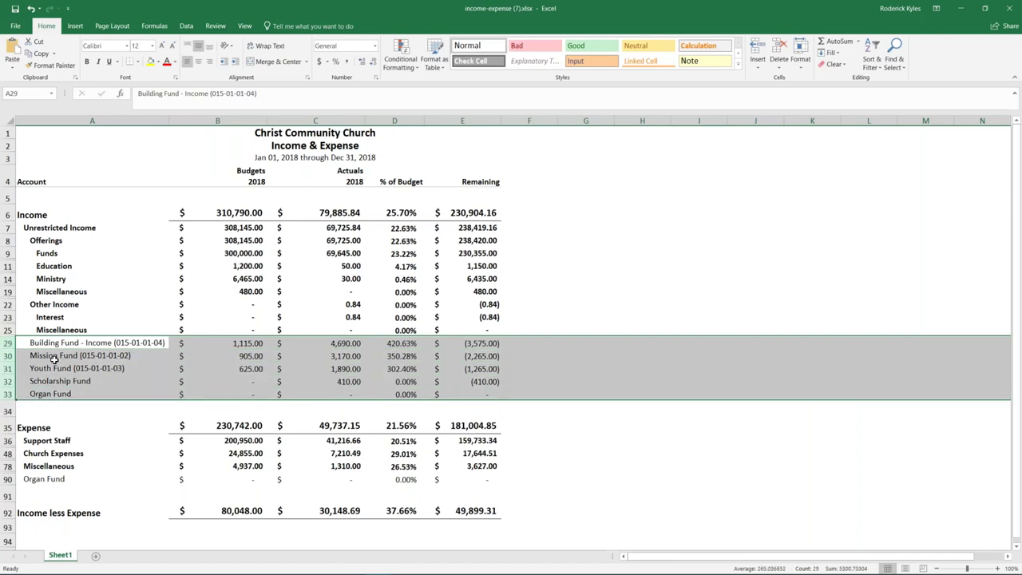
right_click(56, 359)
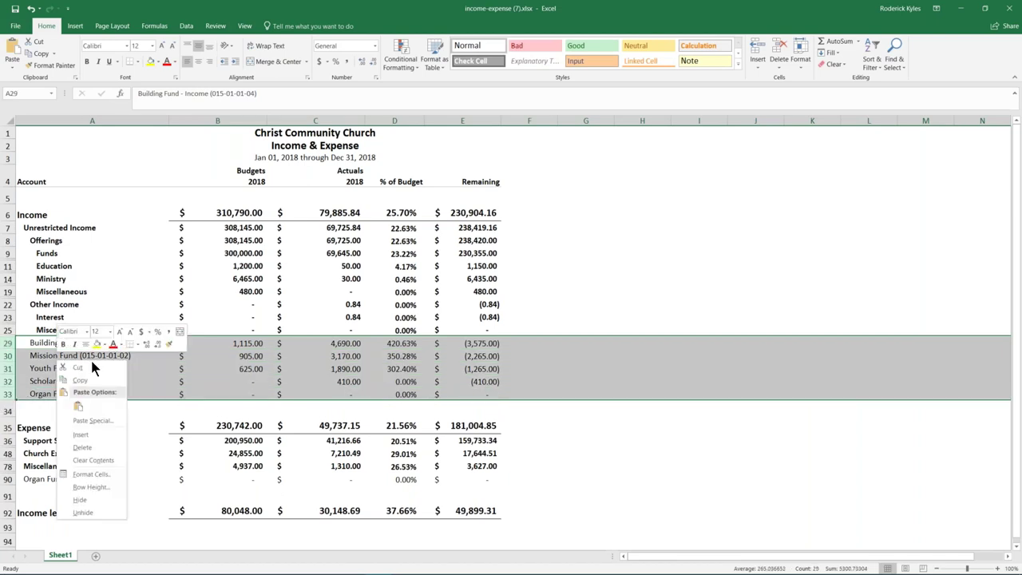
left_click(92, 449)
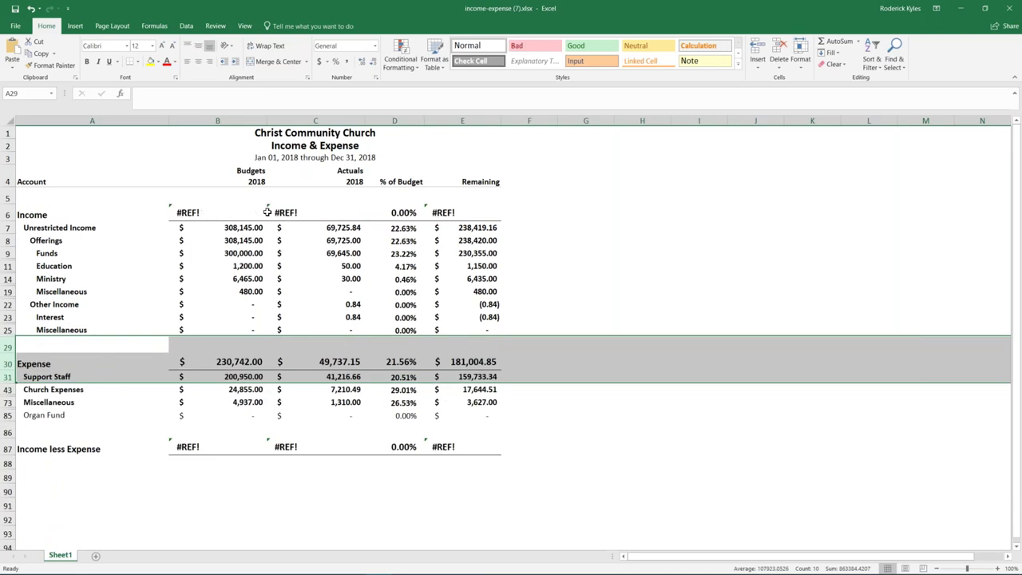
Step: Remove the #REF! terms from the Income budget formula in B6 so it ends with B28, and fill the formula into C6
left_click(221, 212)
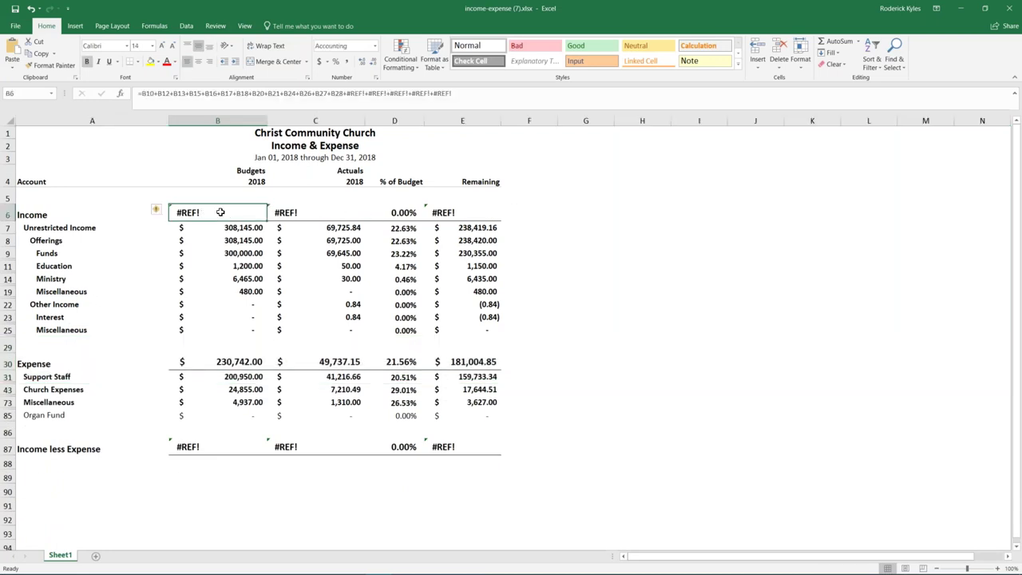
left_click(343, 94)
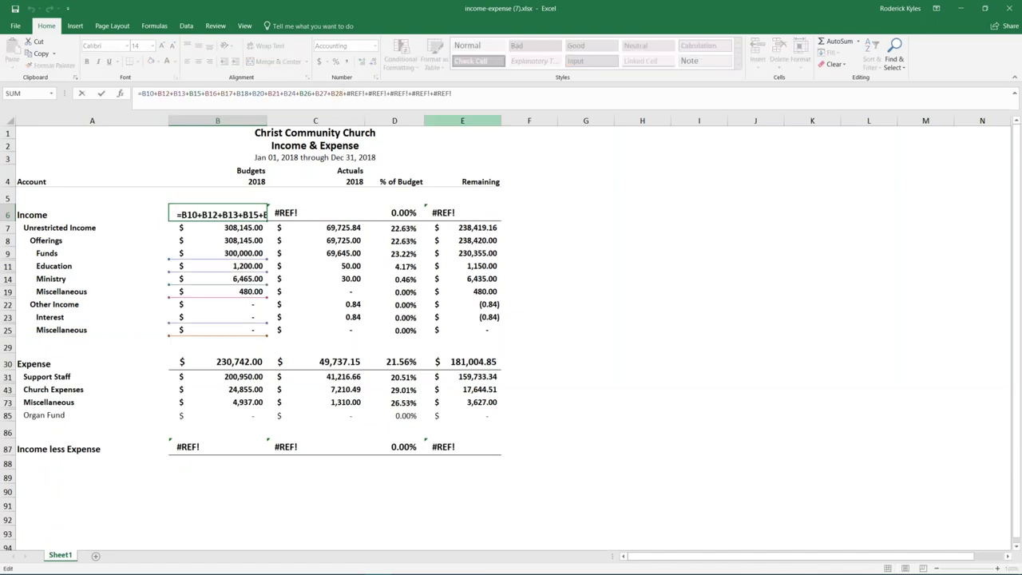
left_click_drag(343, 94, 452, 93)
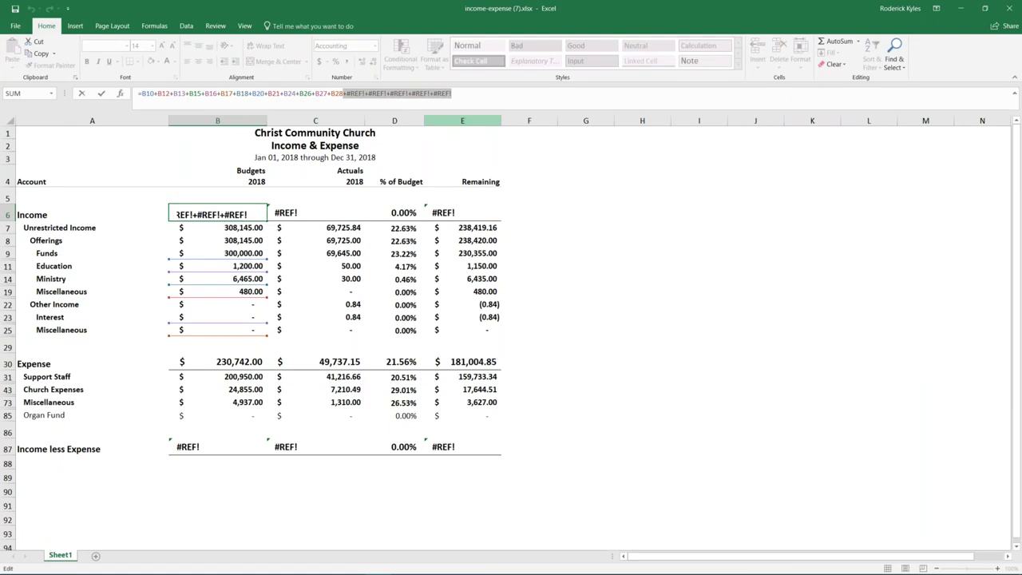
key("BackSpace")
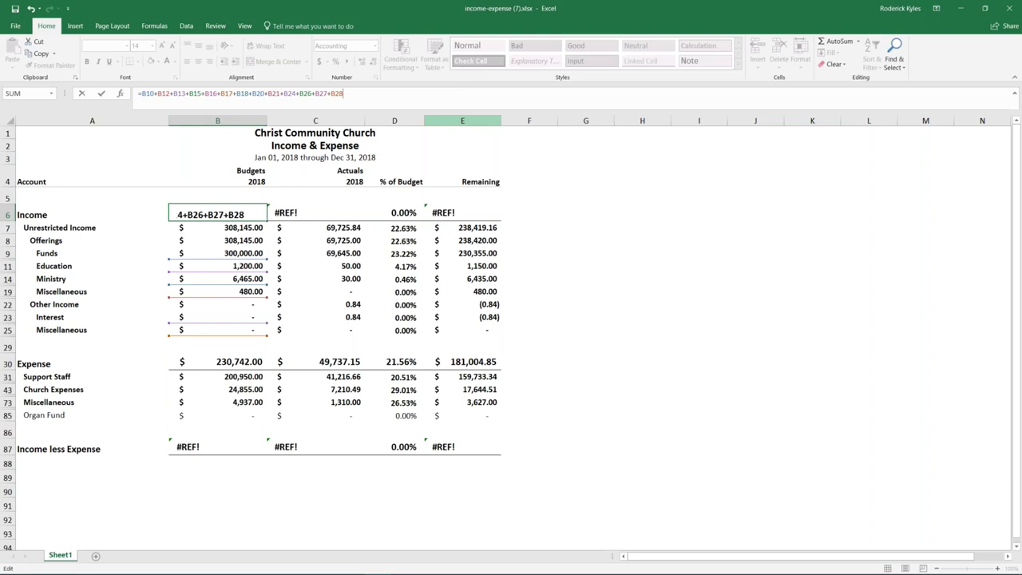
key("Return")
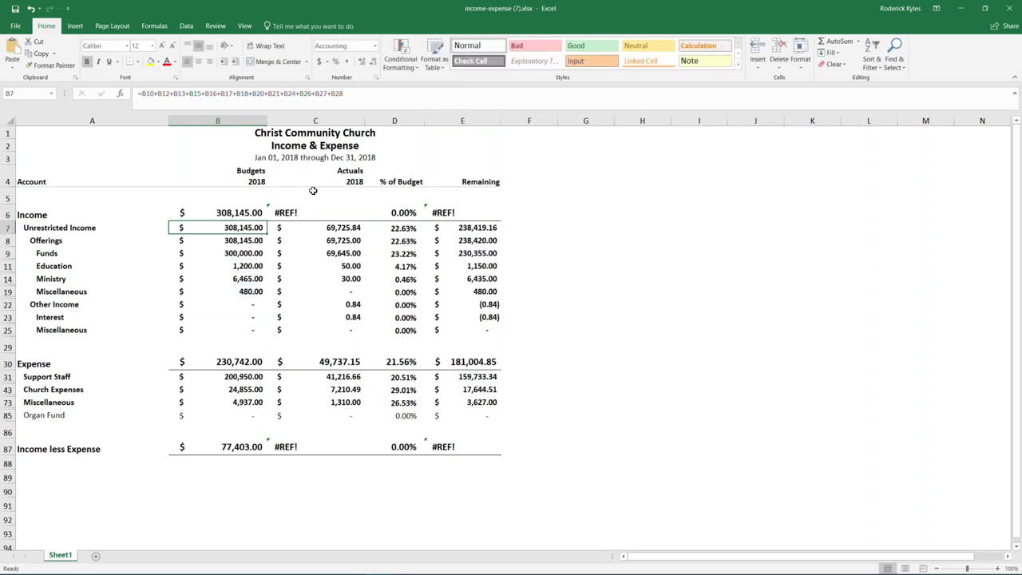
left_click(259, 211)
left_click_drag(268, 223, 328, 212)
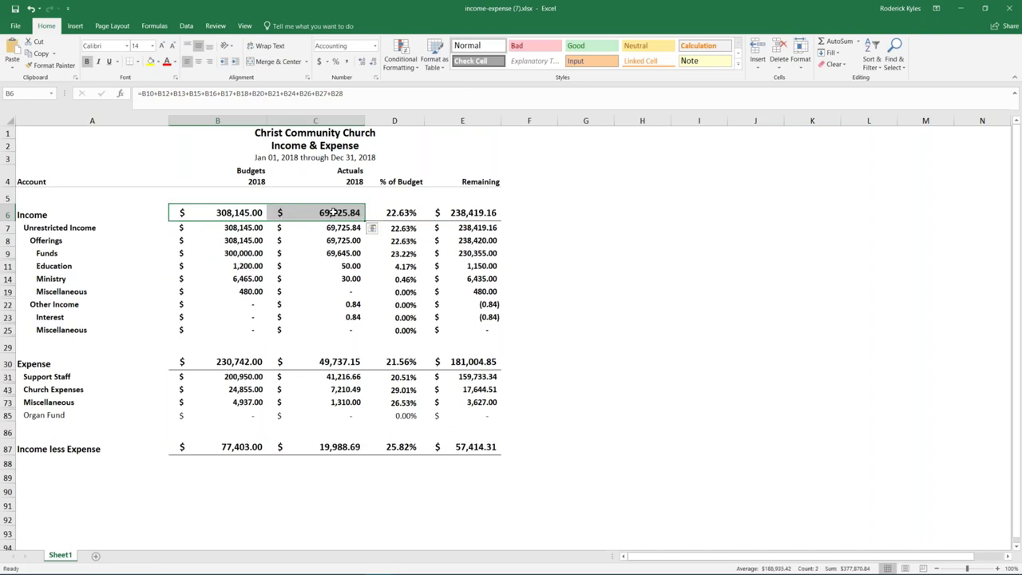
Step: Compare the Income formulas in B6 and C6, and check the Income less Expense budget formula in B87
left_click(242, 213)
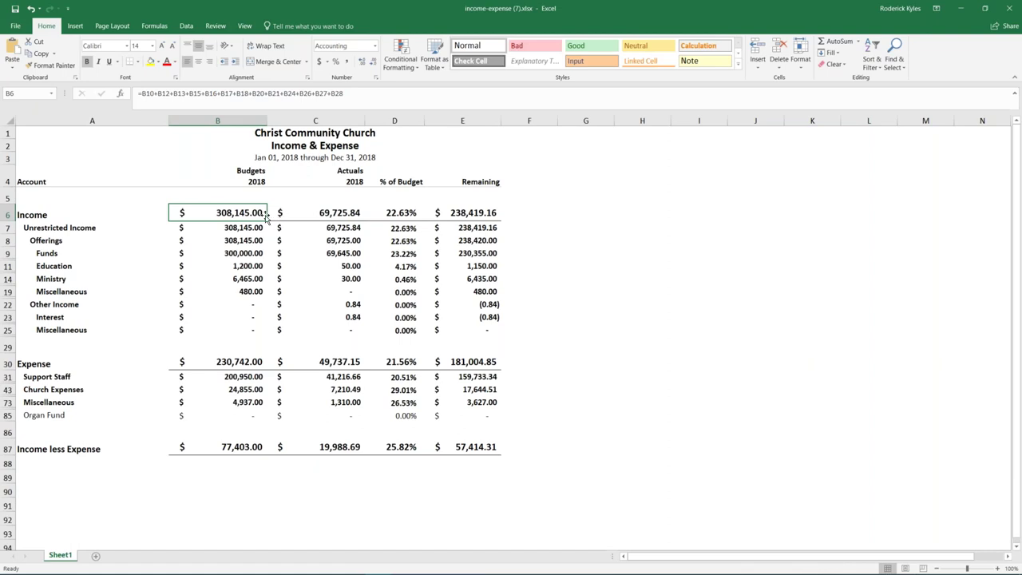
left_click(323, 213)
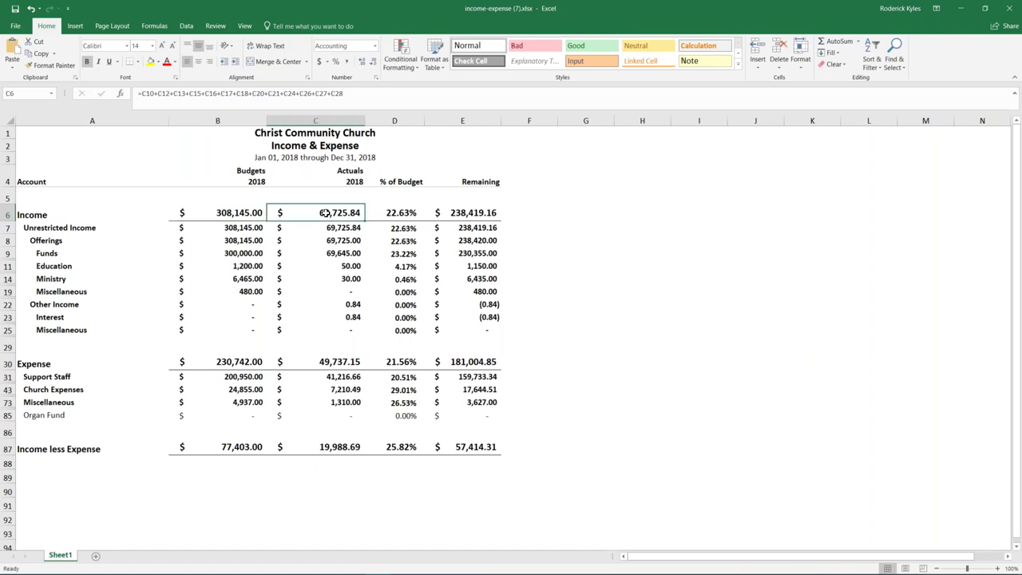
left_click(243, 213)
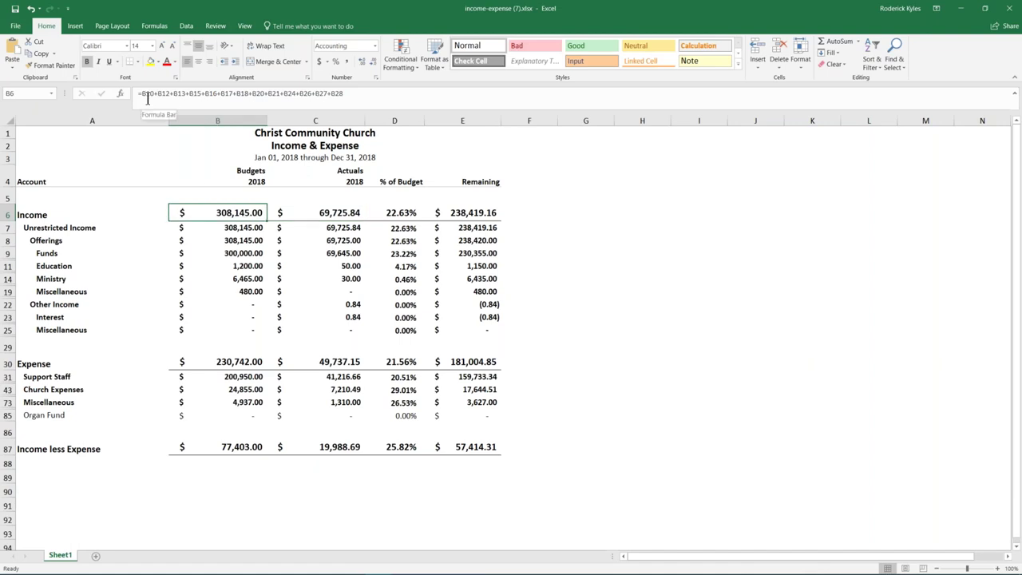
left_click(317, 213)
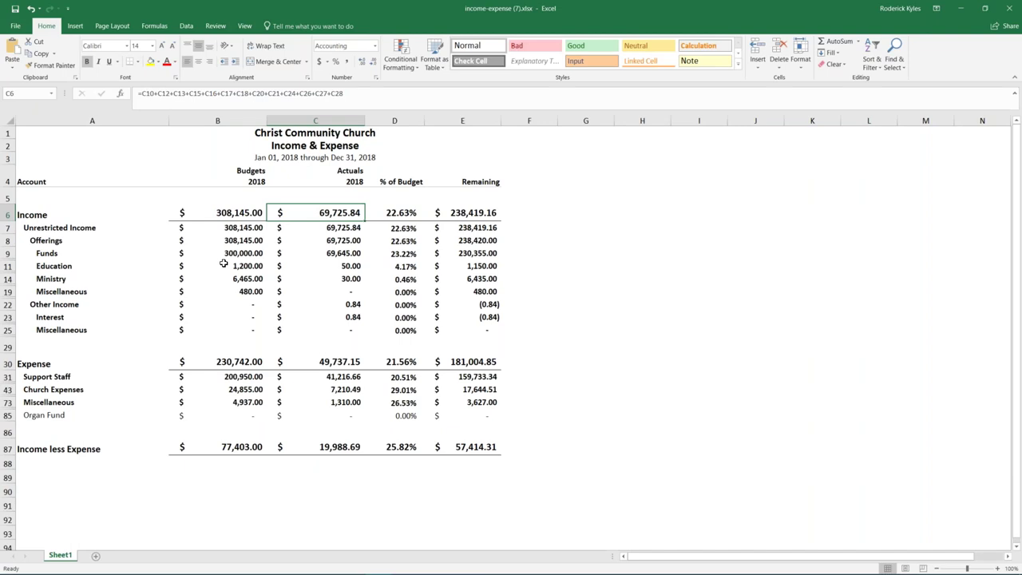
left_click(252, 448)
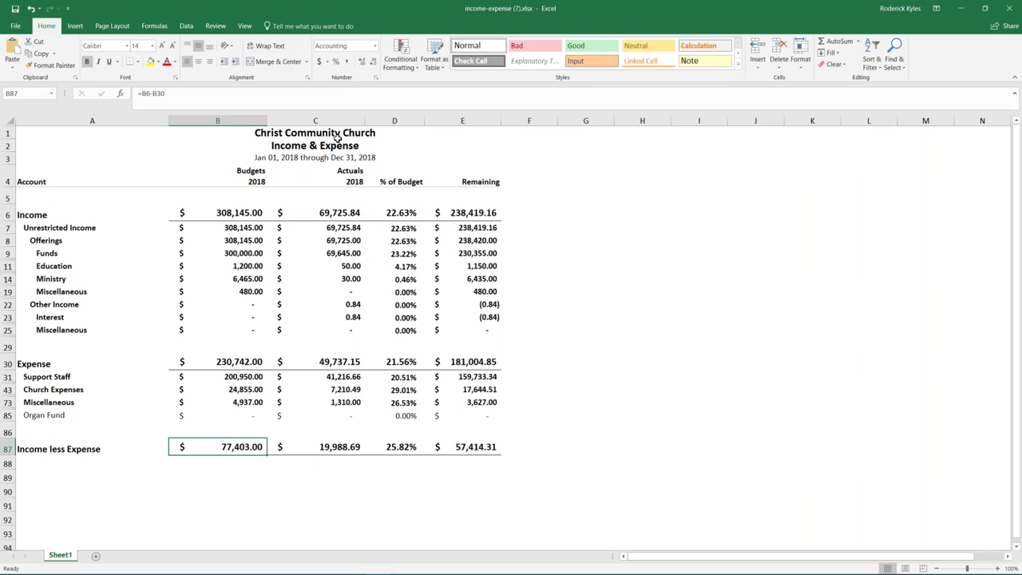
Step: Close the income-expense (7).xlsx workbook without saving changes, returning to the Ledger report in the browser
left_click_drag(530, 10, 403, 88)
left_click(626, 87)
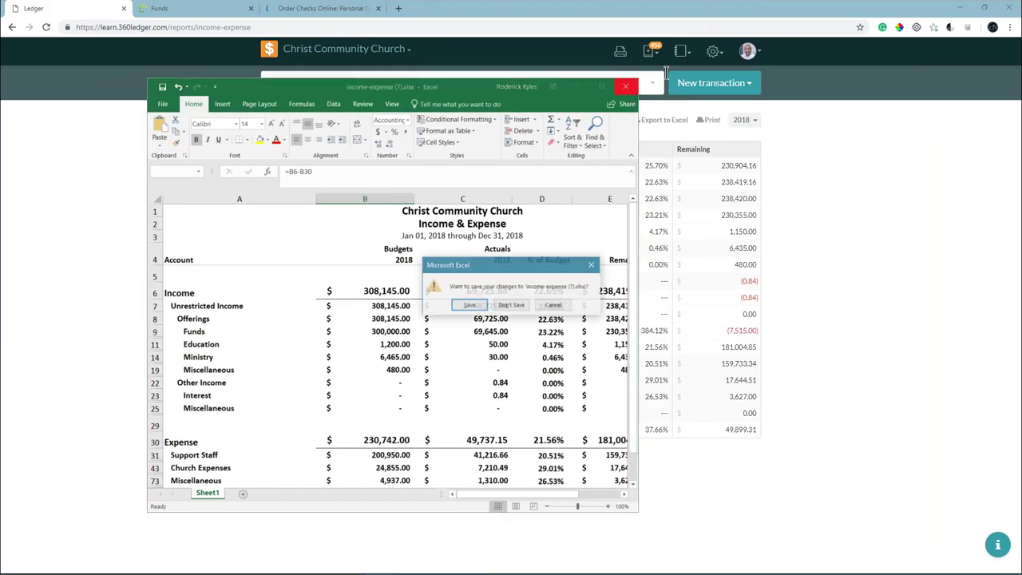
left_click(517, 306)
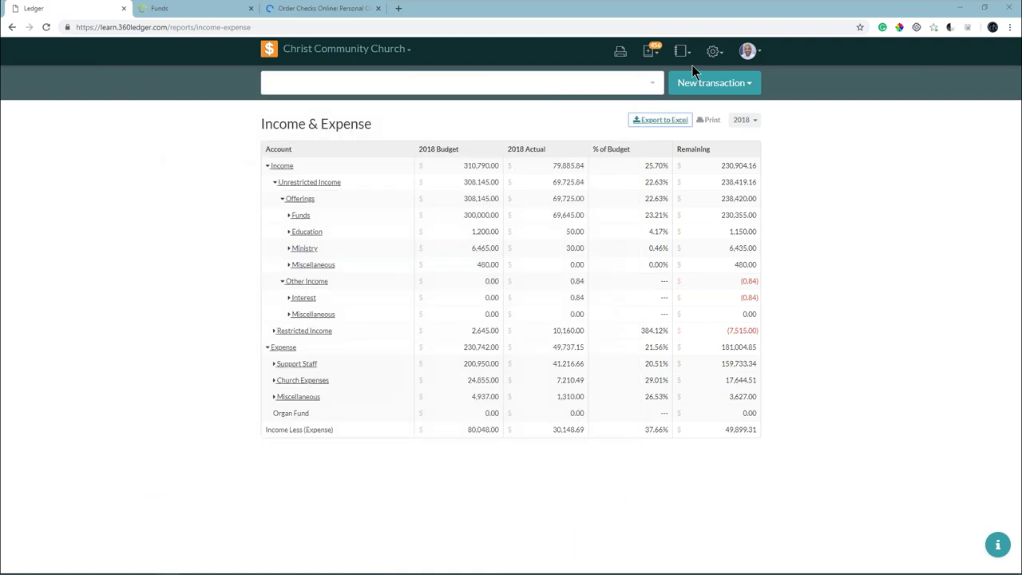
Step: Open the Chart of Accounts report and look over its asset and liability accounts
left_click(683, 53)
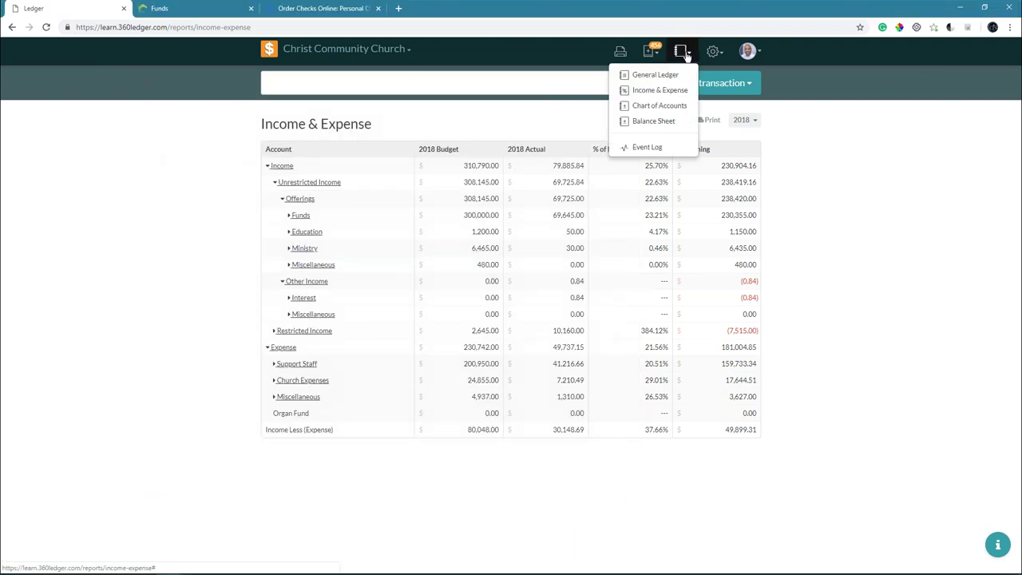
left_click(678, 110)
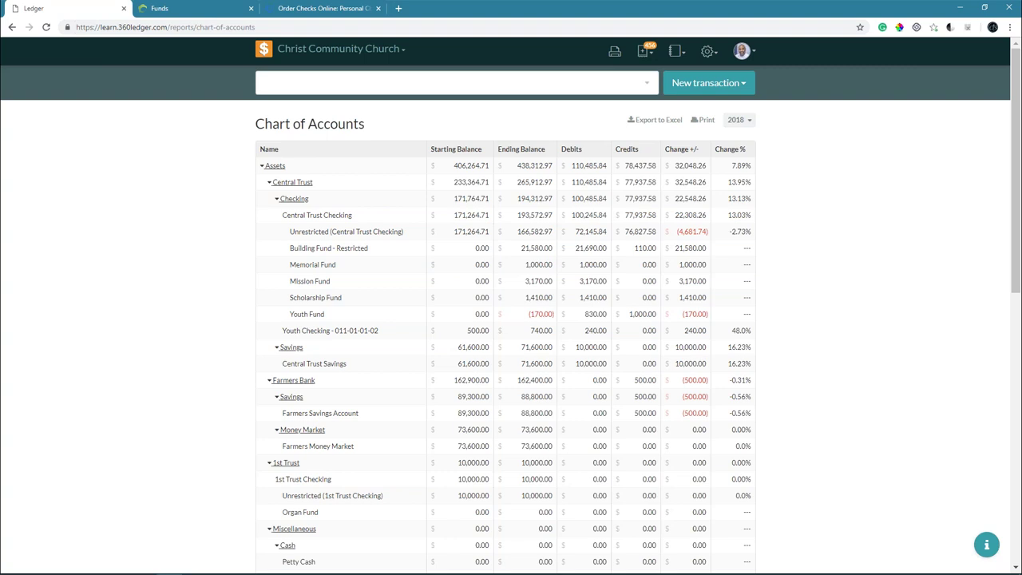
left_click(677, 53)
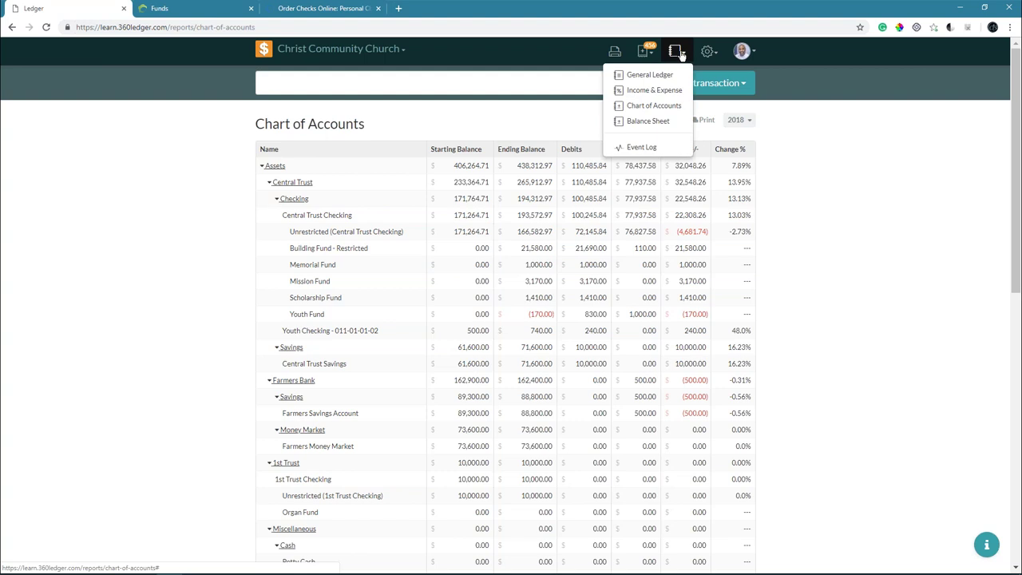
left_click(668, 115)
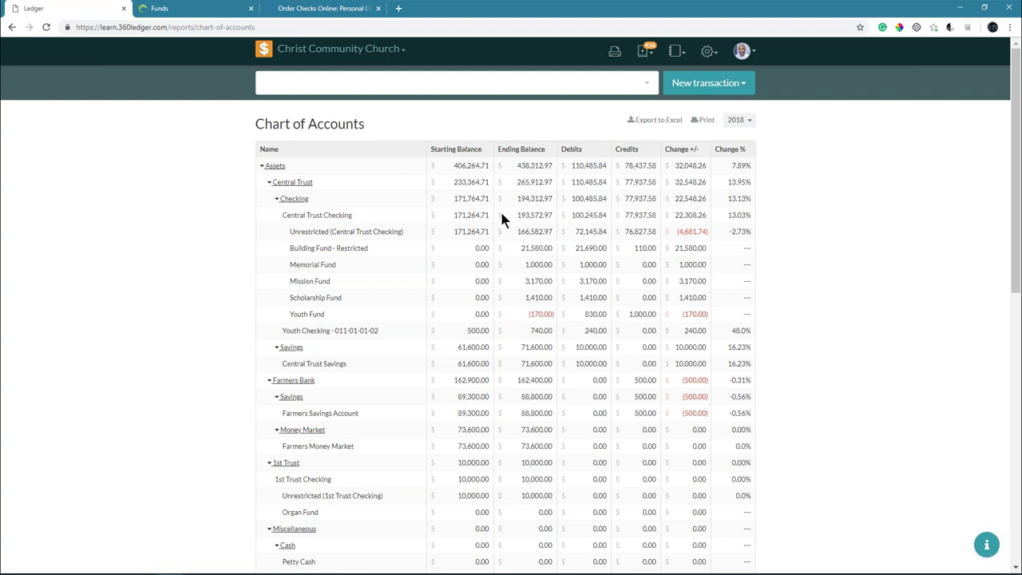
scroll(492, 215, "down", 2)
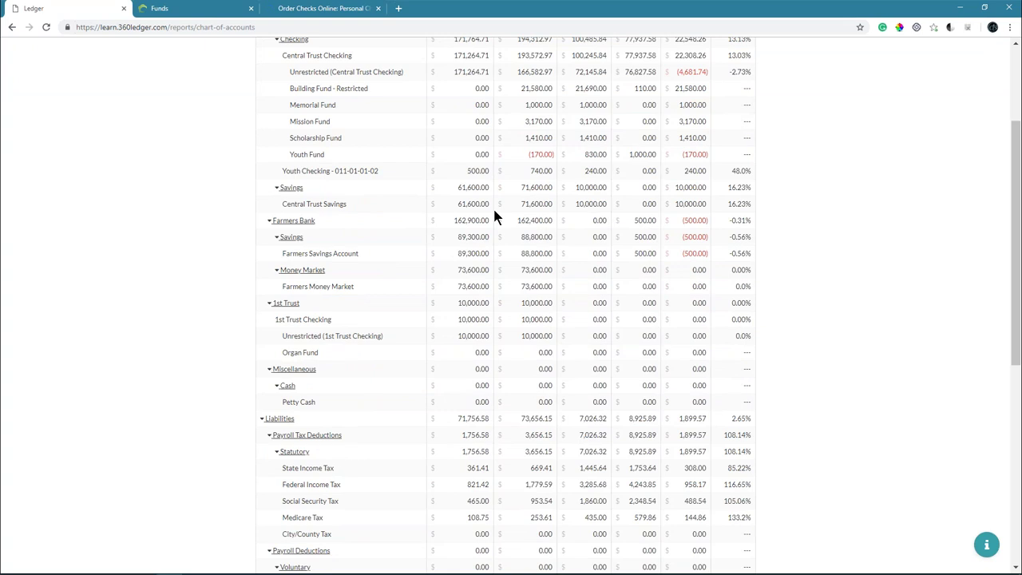
scroll(495, 215, "up", 1)
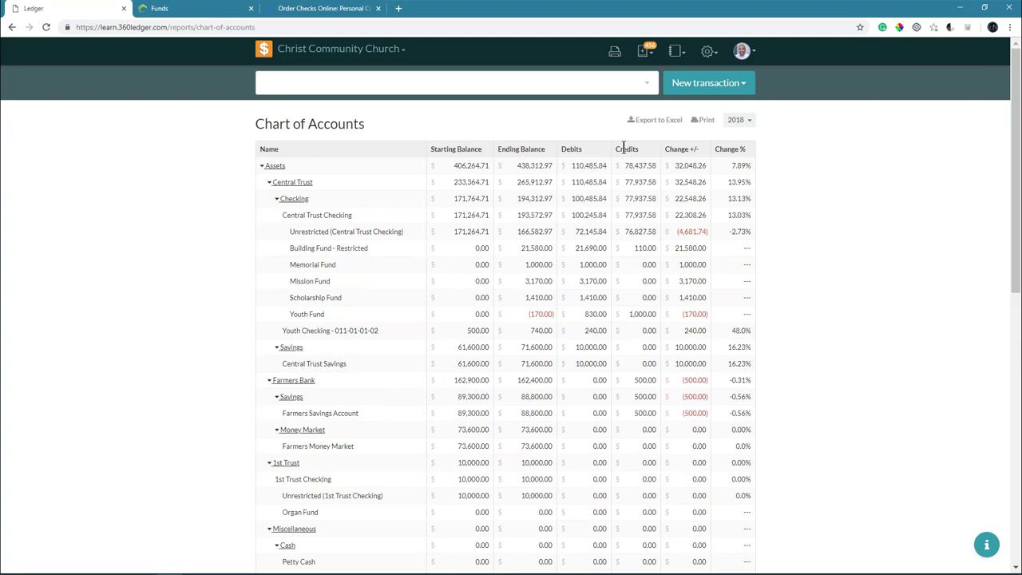
Step: Set the Chart of Accounts period to August 2018, and collapse and re-expand the Checking group under Central Trust
left_click(741, 121)
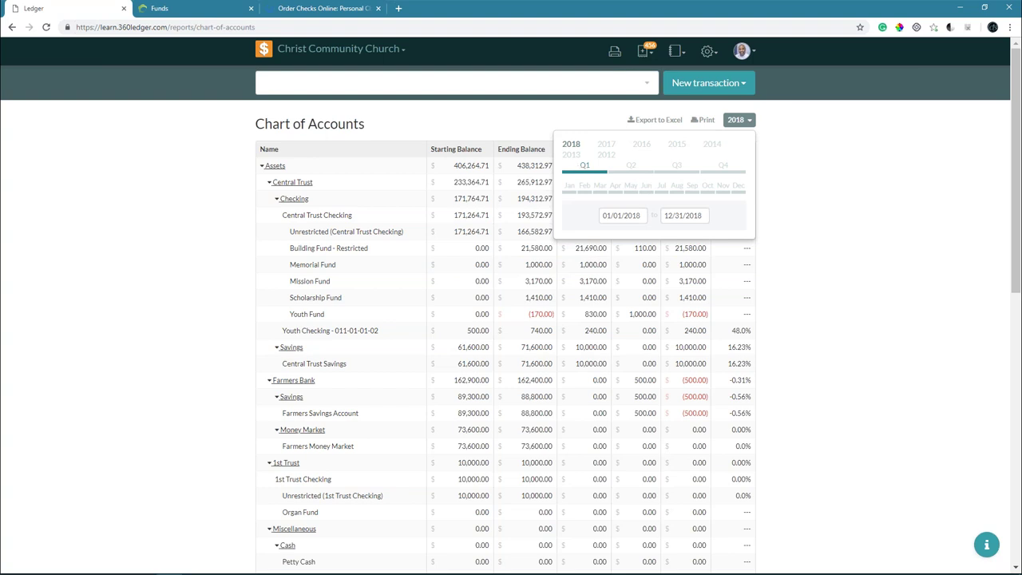
left_click(677, 190)
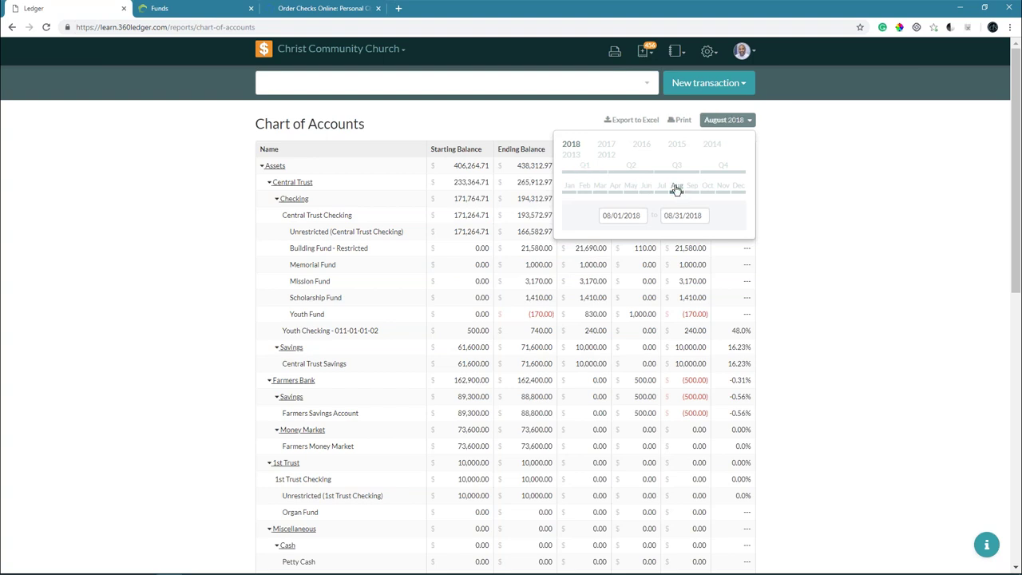
left_click(738, 121)
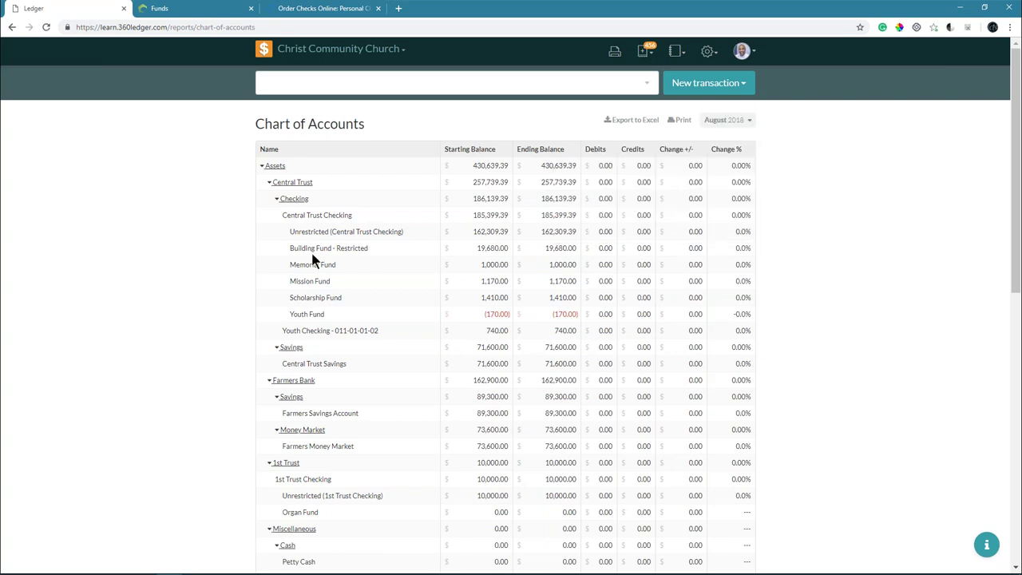
left_click(276, 199)
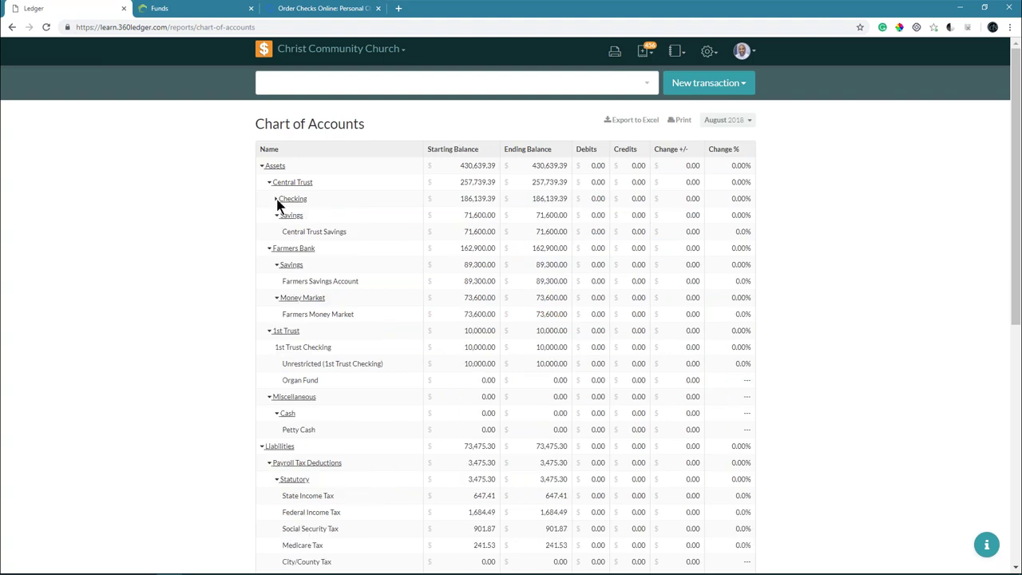
left_click(277, 199)
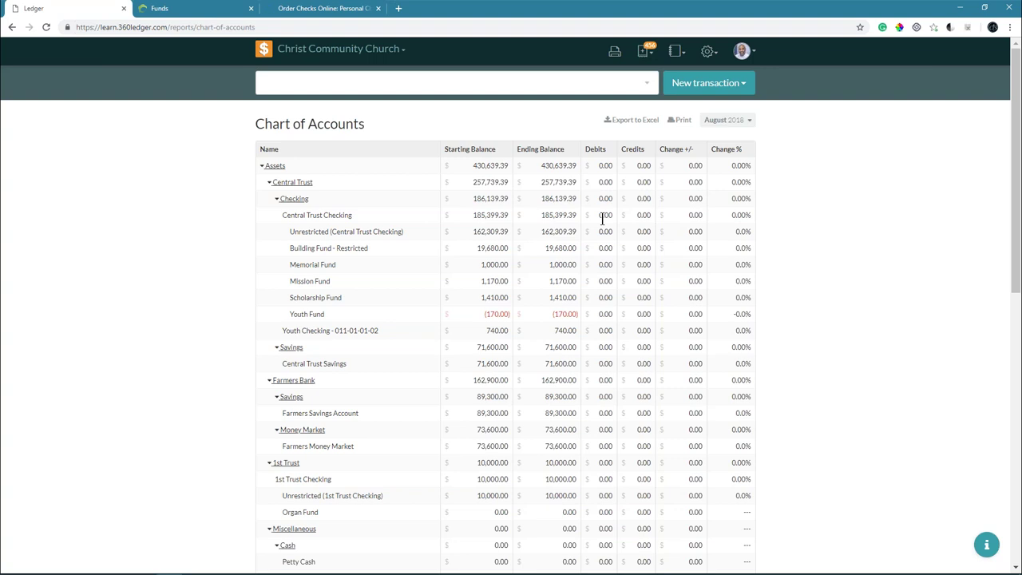
Step: Set the Chart of Accounts period to July 2018 and close the date picker
left_click(728, 120)
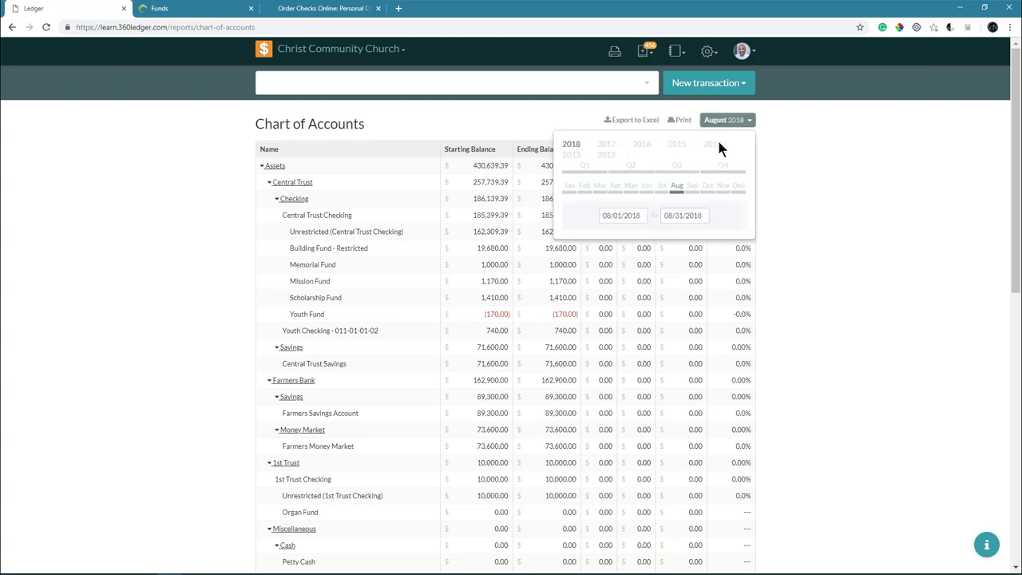
left_click(662, 187)
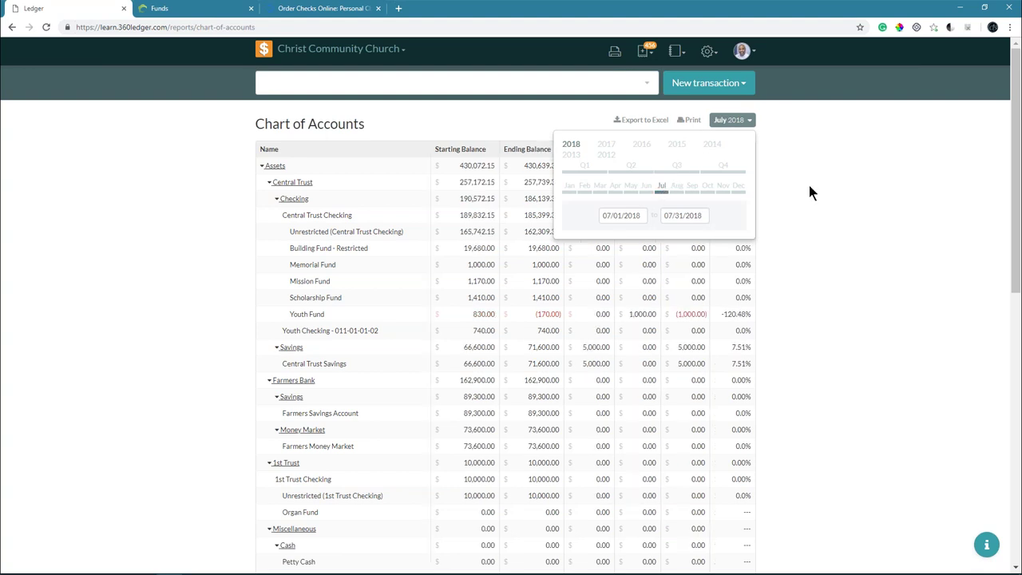
left_click(681, 292)
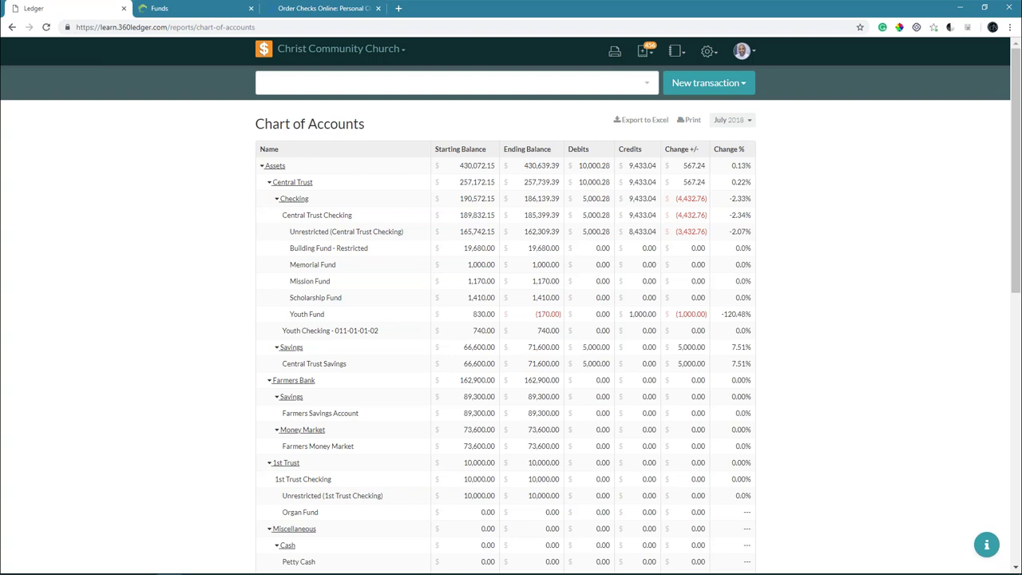
Step: Open the Balance Sheet report and collapse its Assets group
left_click(675, 52)
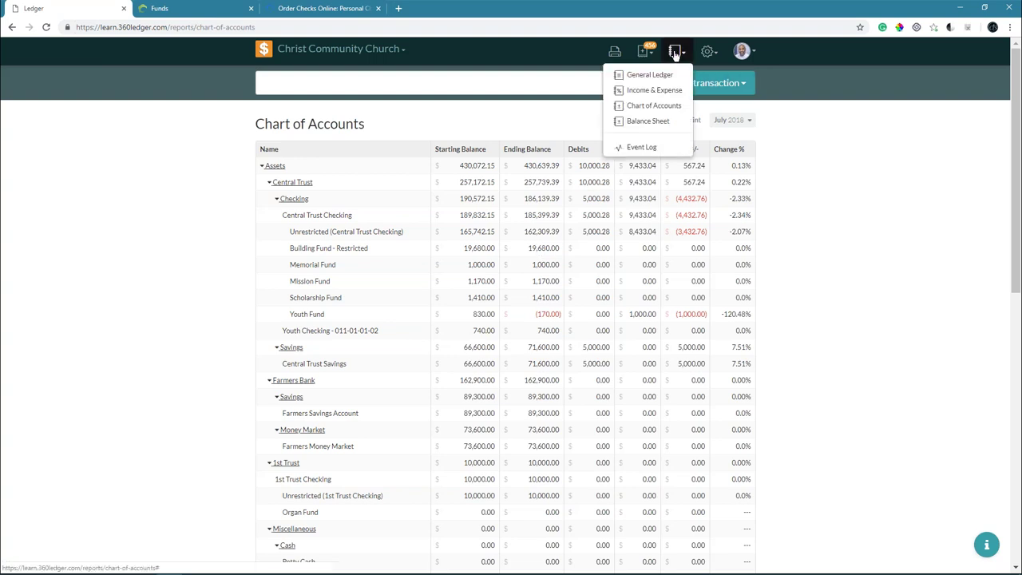
left_click(653, 123)
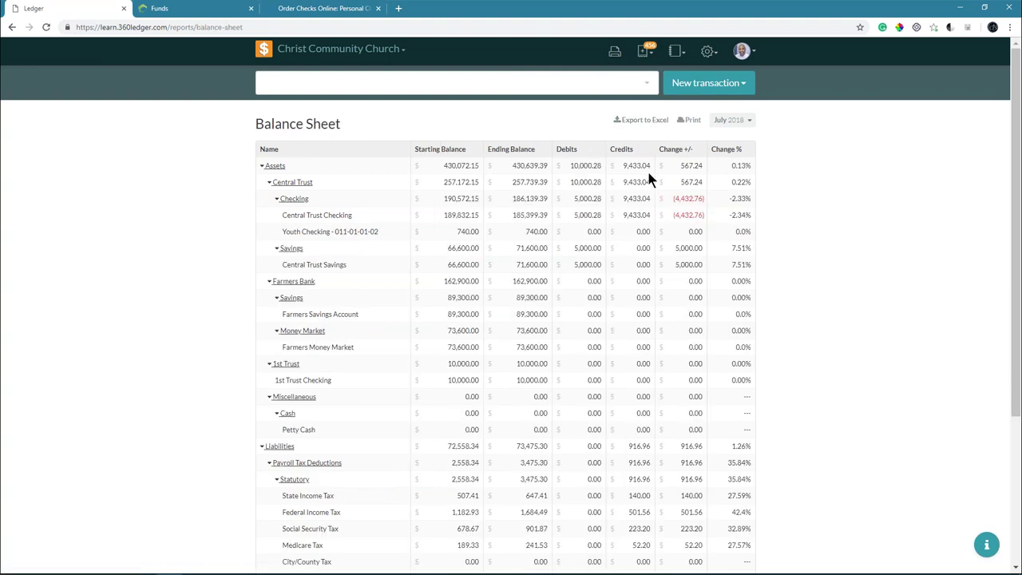
left_click(261, 166)
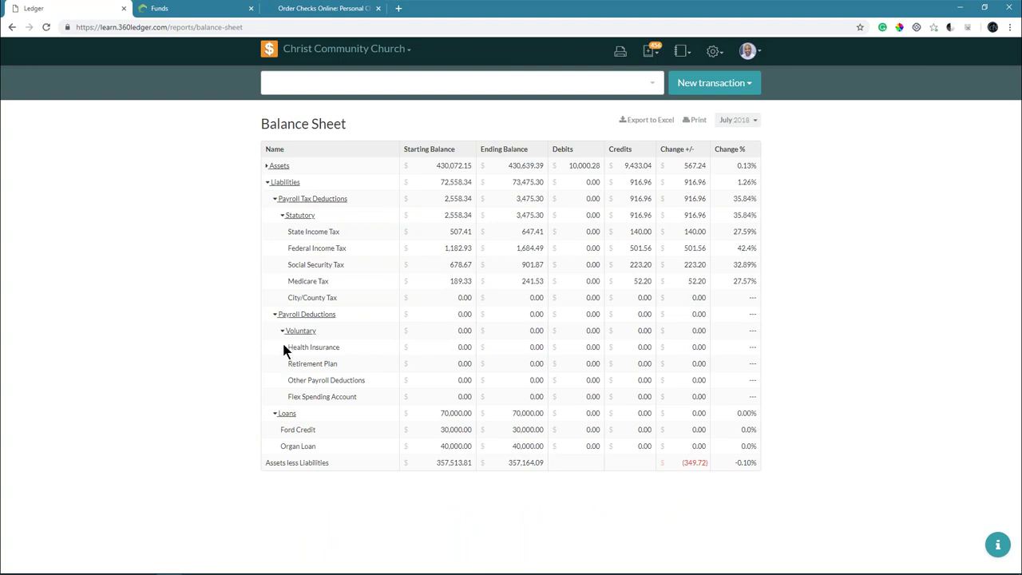
Step: Collapse and re-expand the Liabilities group on the Balance Sheet
left_click(267, 183)
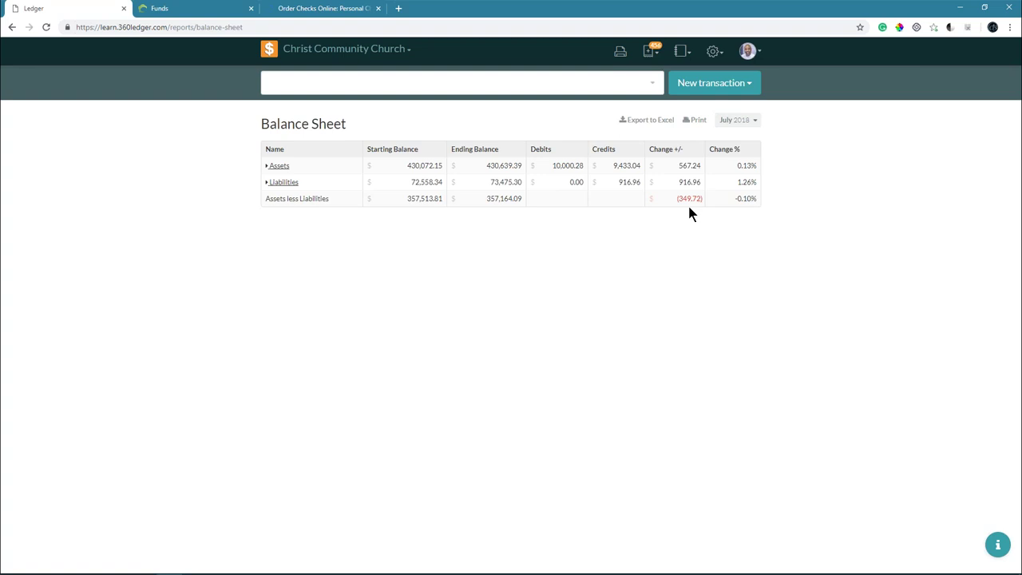
left_click(267, 183)
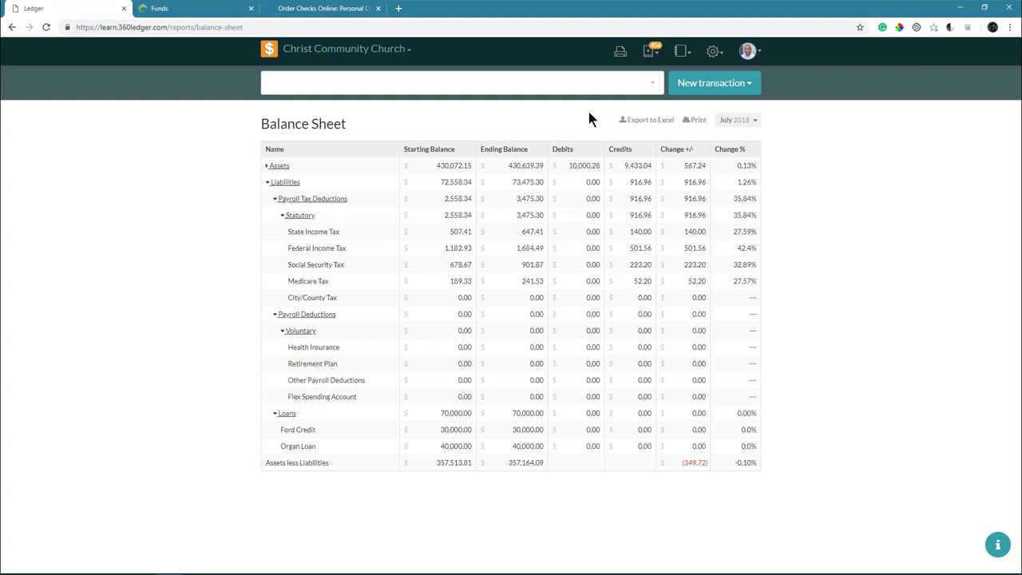
Step: Return to the home overview and drill down through Assets, Central Trust and Checking to the Central Trust Checking account
left_click(270, 50)
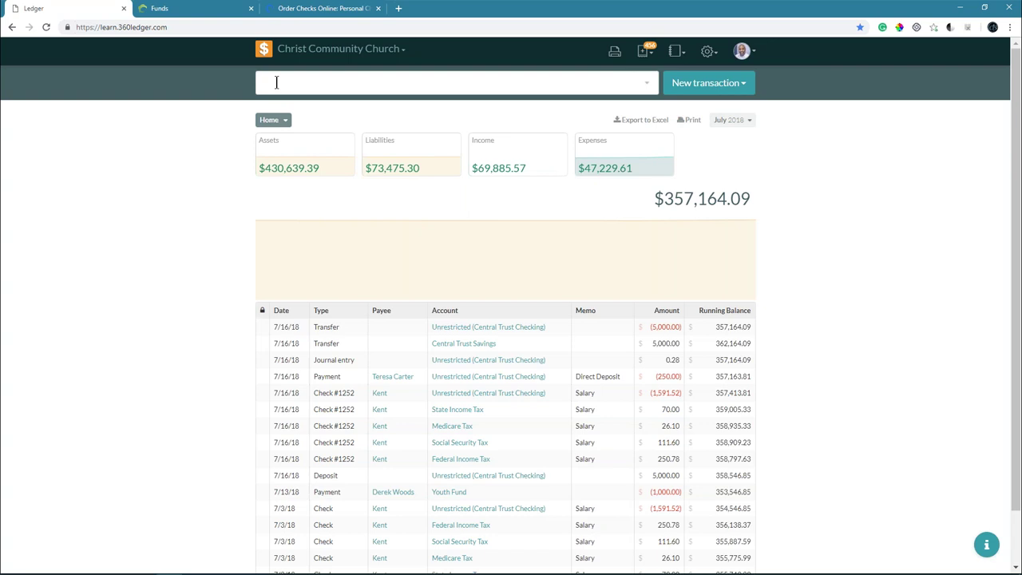
left_click(291, 157)
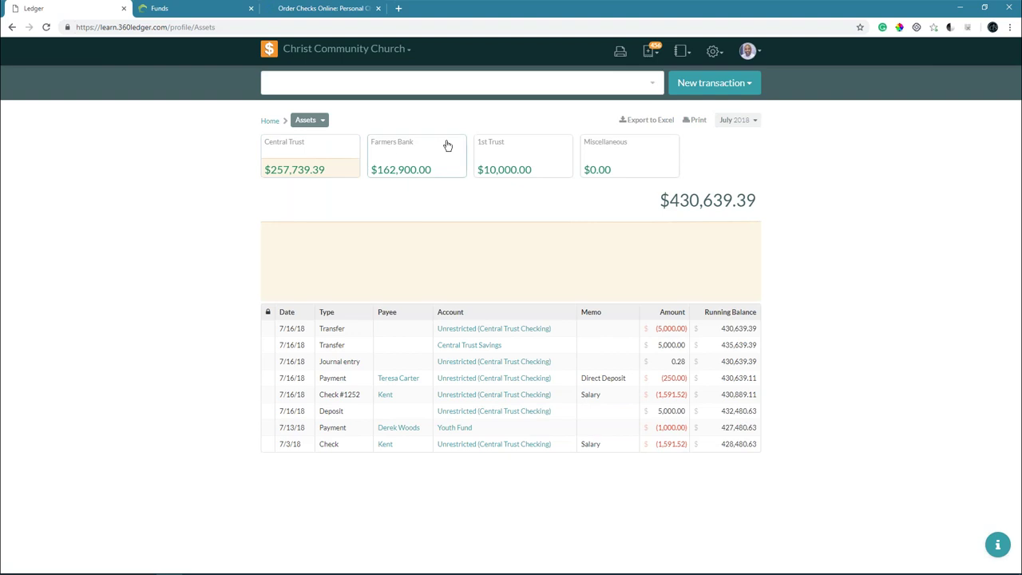
left_click(318, 156)
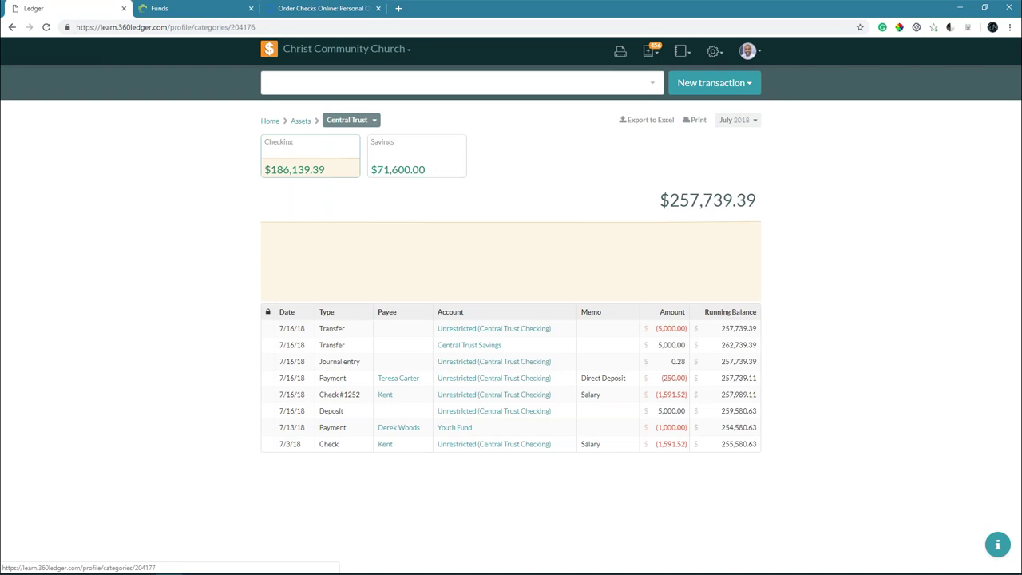
left_click(310, 155)
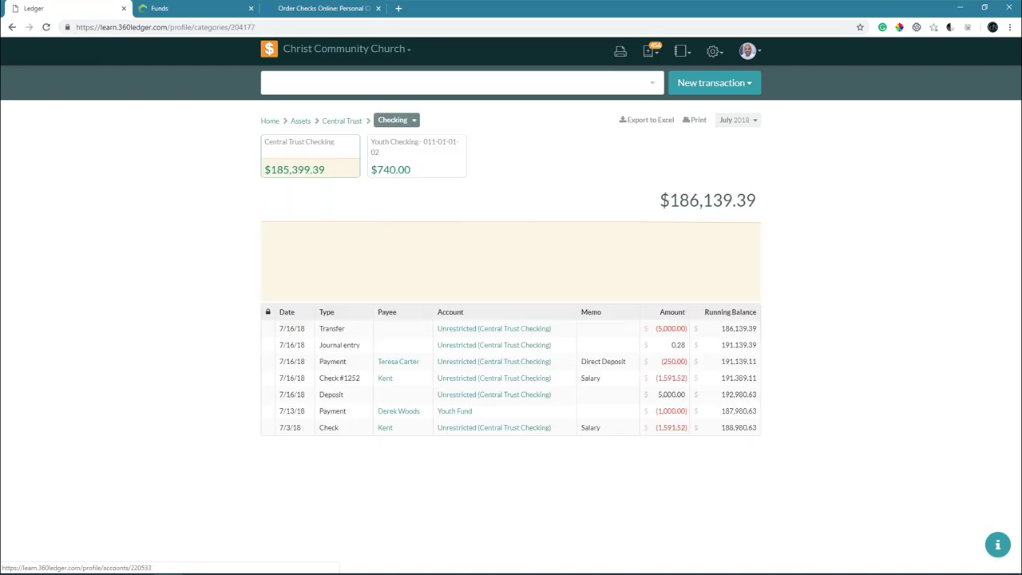
left_click(310, 156)
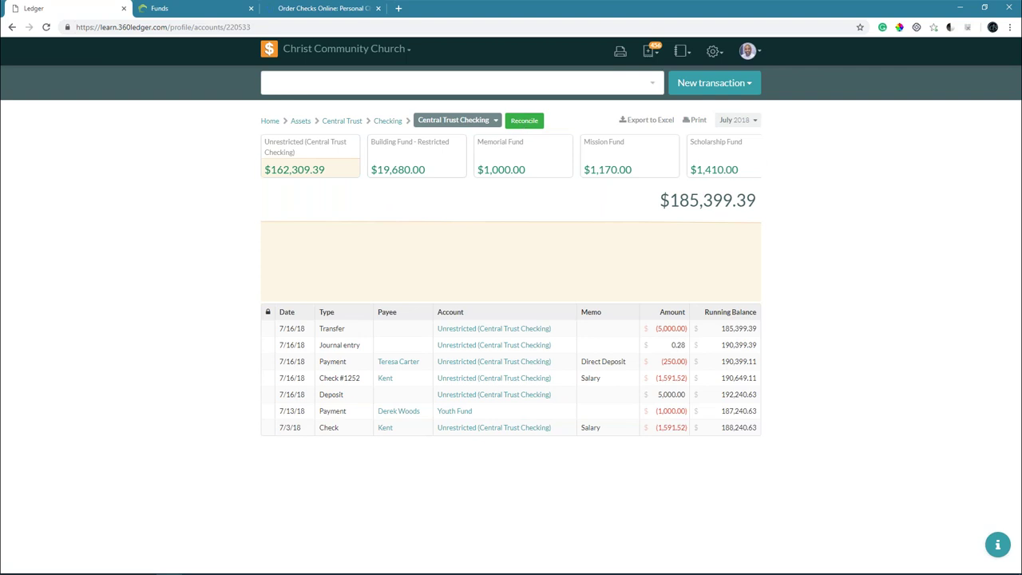
Step: Set the Central Trust Checking period to January 2018, look at its custom date range and close the date picker
left_click(746, 128)
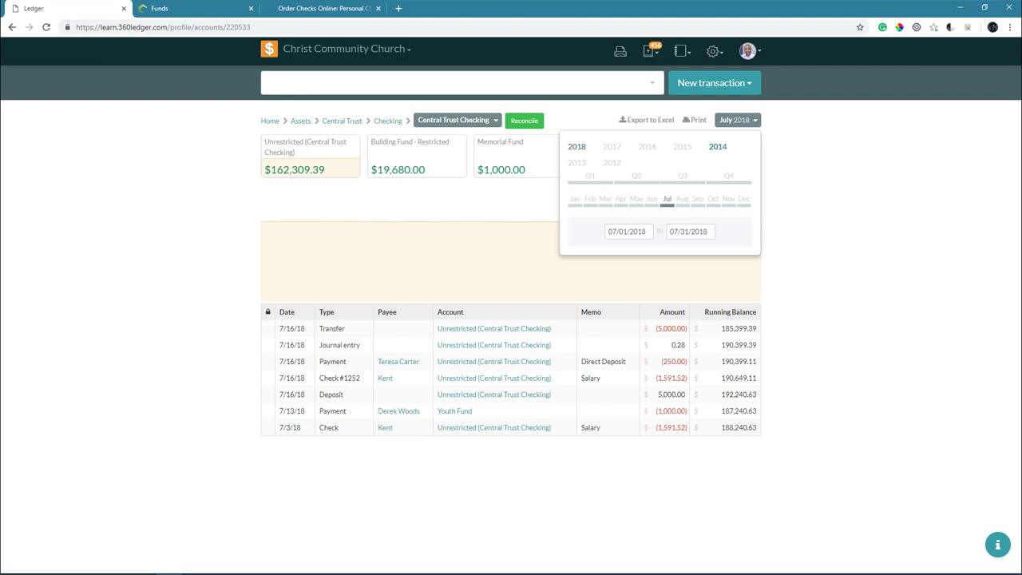
left_click(578, 201)
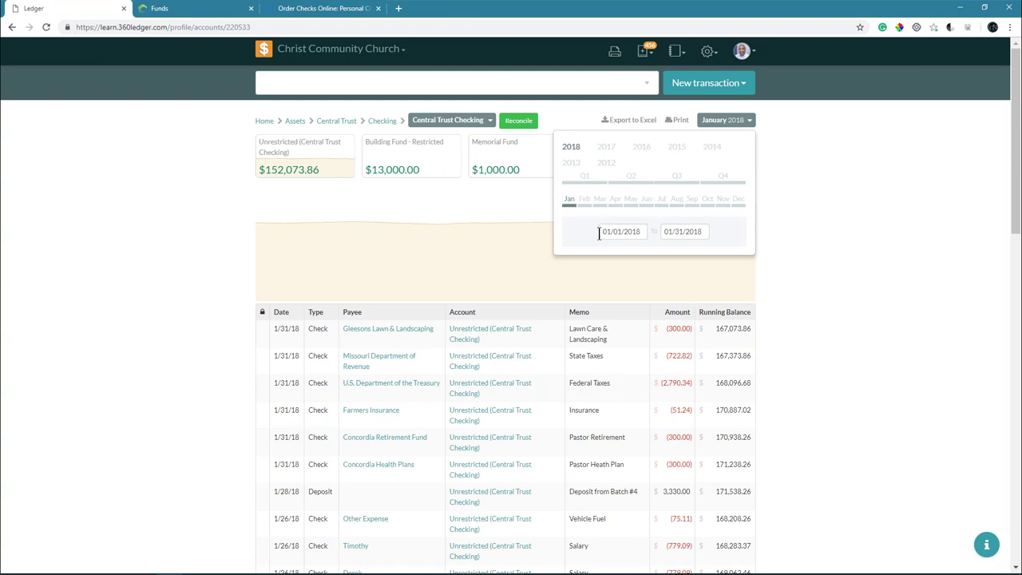
left_click(601, 232)
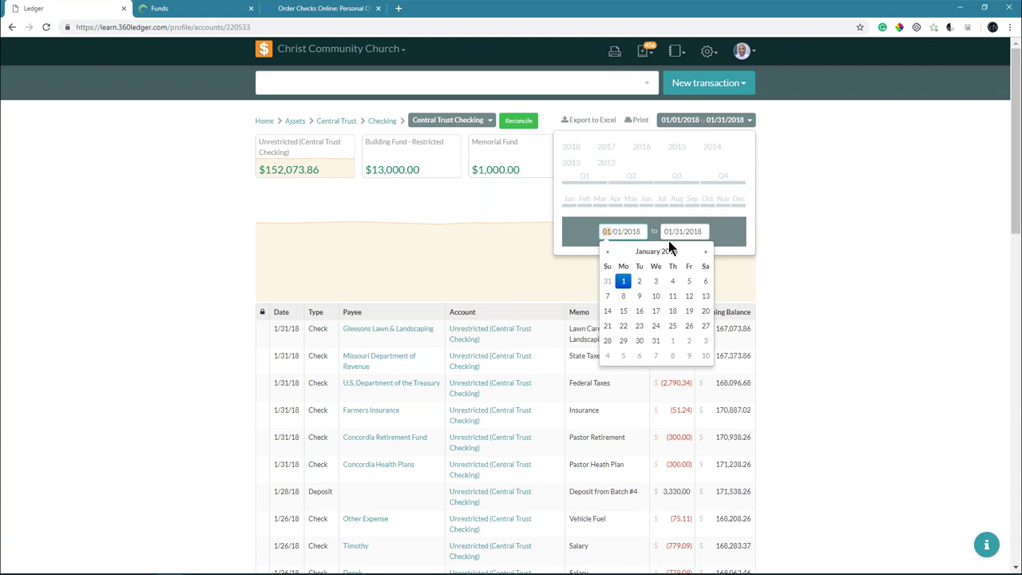
left_click(780, 242)
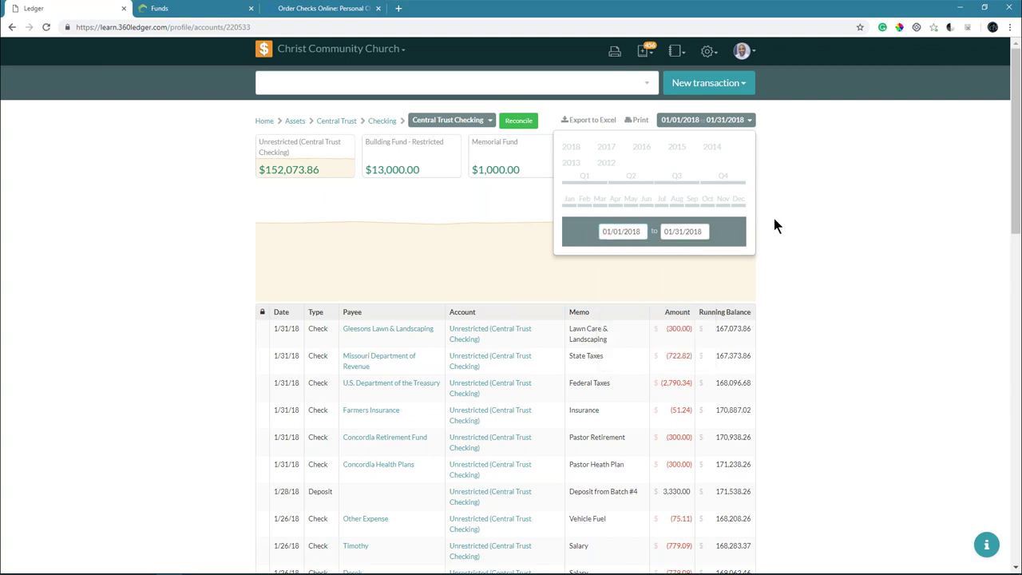
left_click(707, 120)
Step: Start reconciling Central Trust Checking and set the statement date to 01/31/2018
left_click(519, 121)
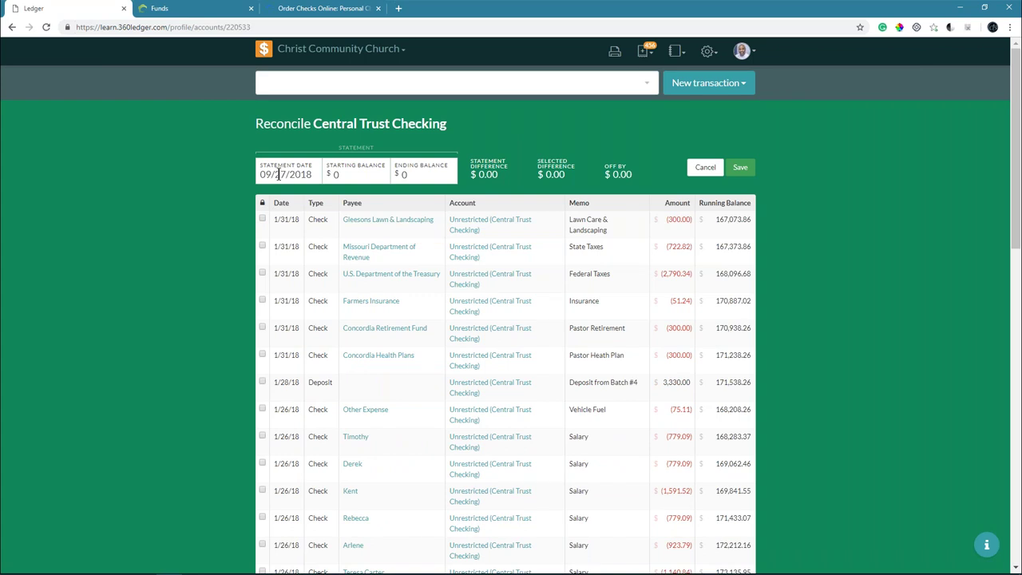
left_click(265, 174)
left_click(265, 174)
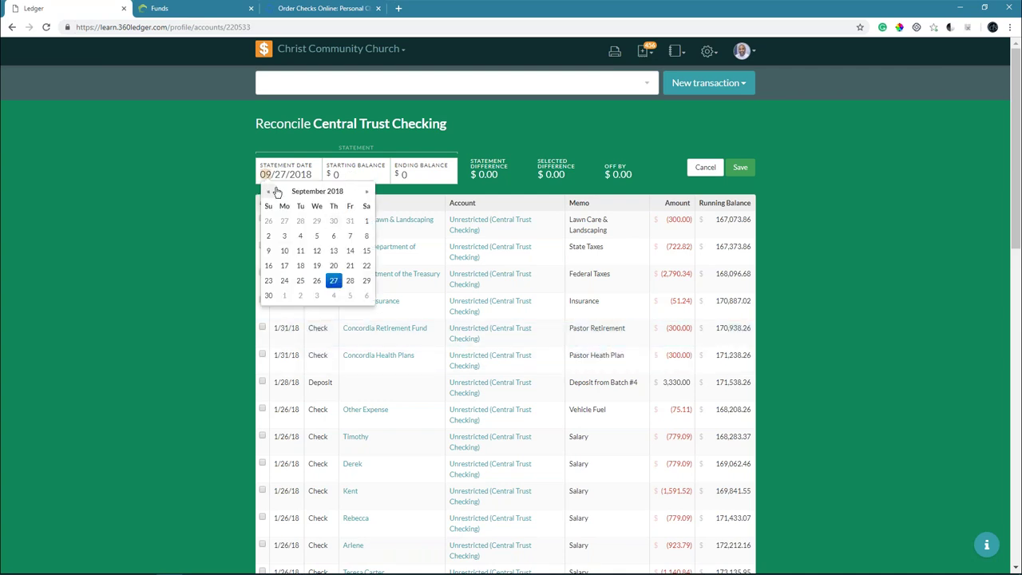
type("1")
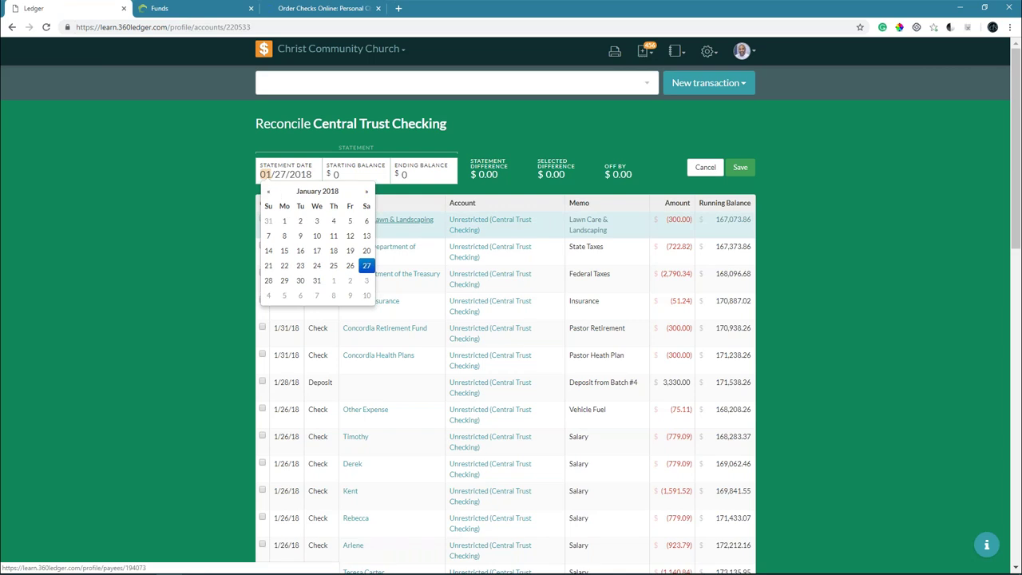
left_click(317, 280)
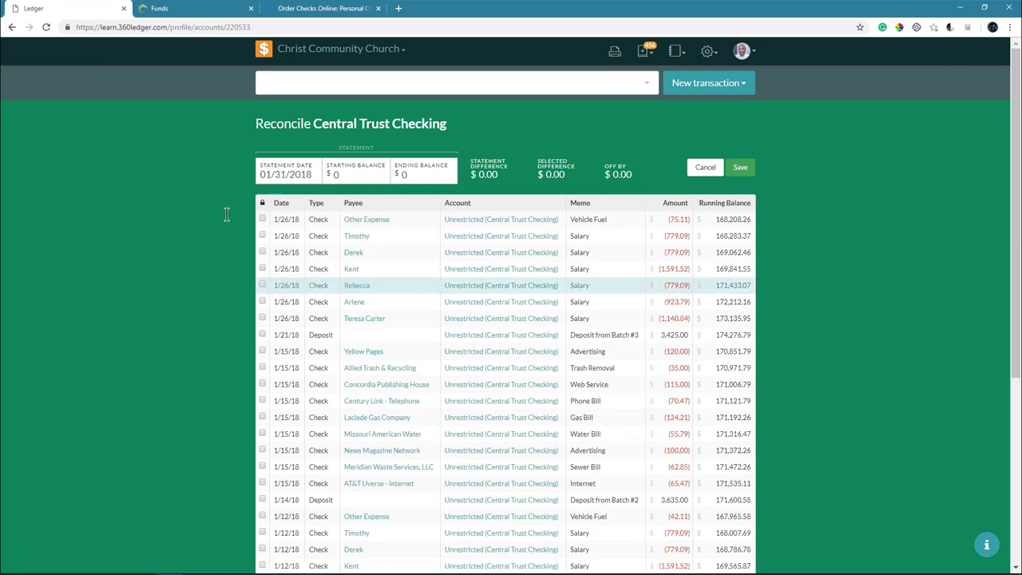
Step: Set the statement's starting balance to 171264.71
left_click(367, 175)
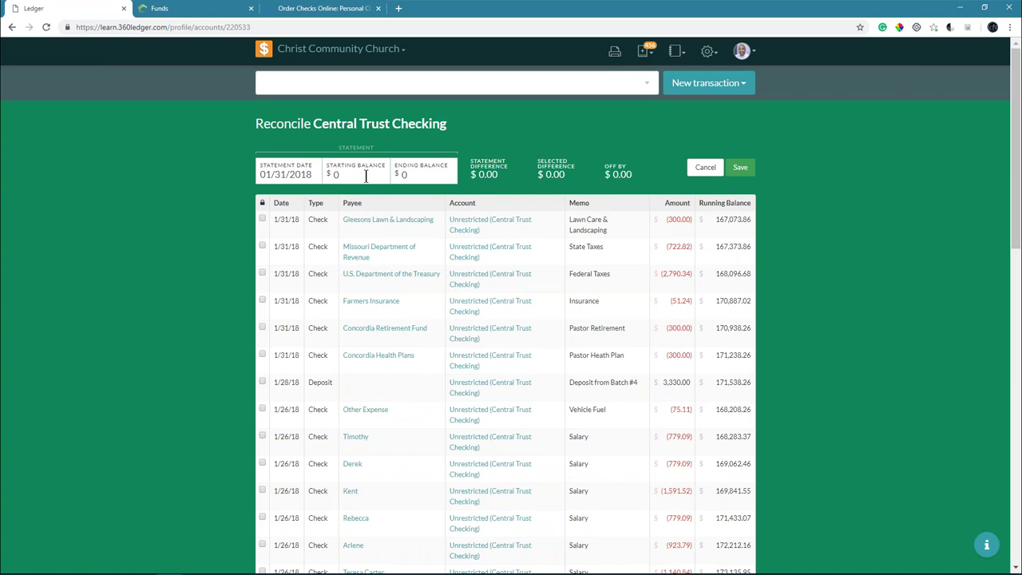
type("171")
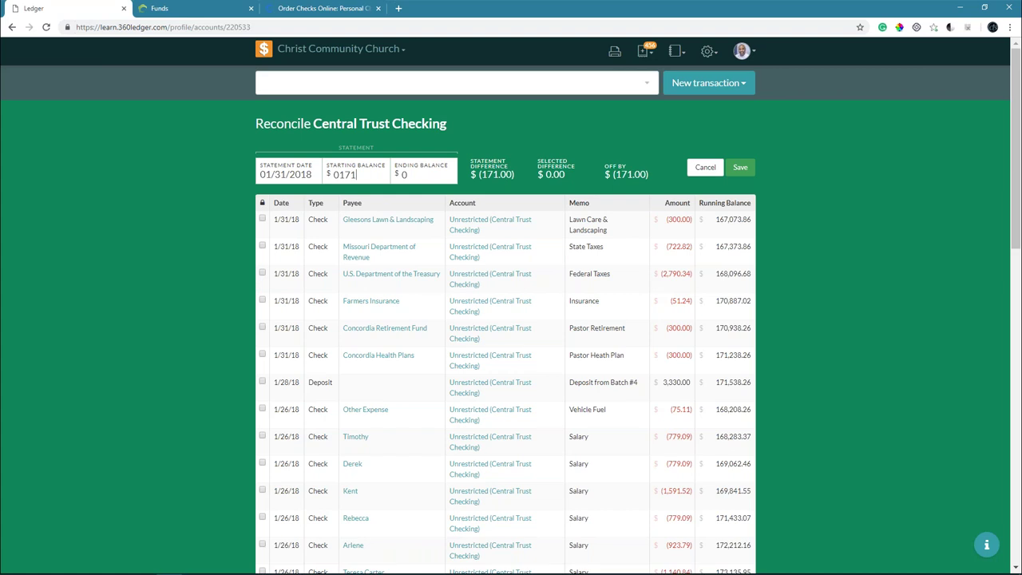
key("BackSpace")
key("BackSpace")
key("BackSpace")
key("BackSpace")
type("171264.71")
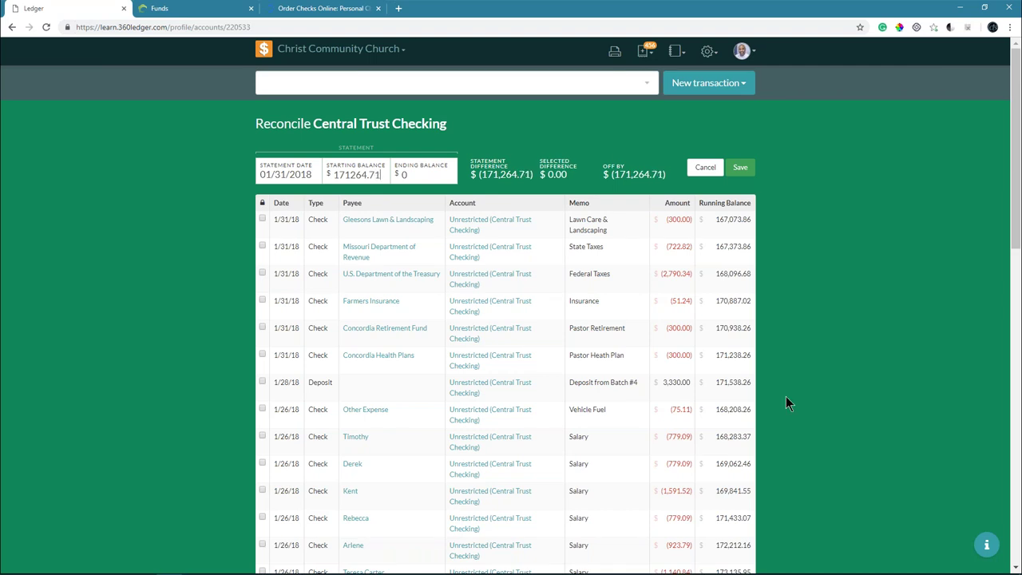
Step: Set the statement's ending balance to 167073.86
key("Tab")
type("16")
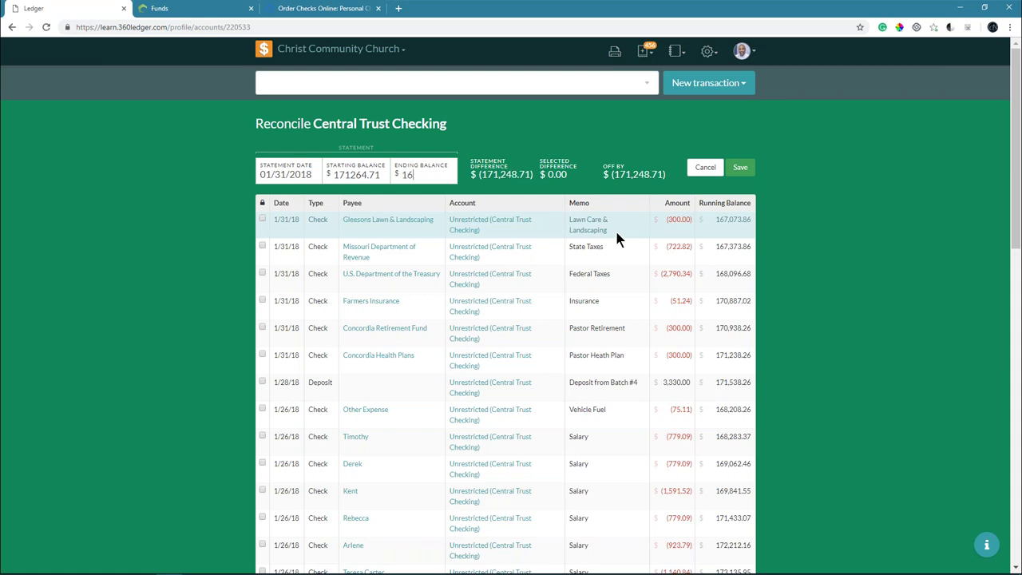
type("7047")
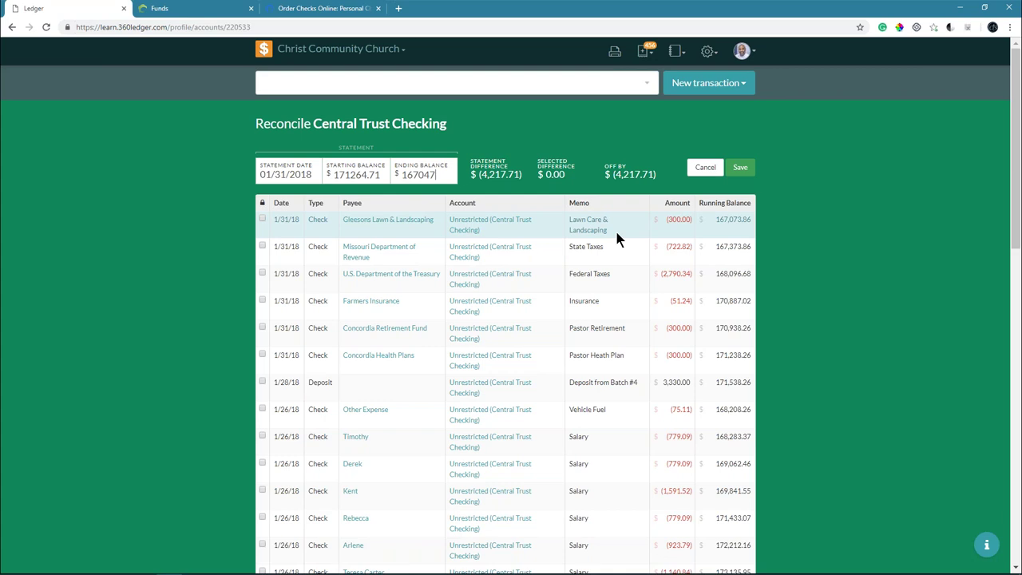
key("BackSpace")
key("BackSpace")
type("73.86")
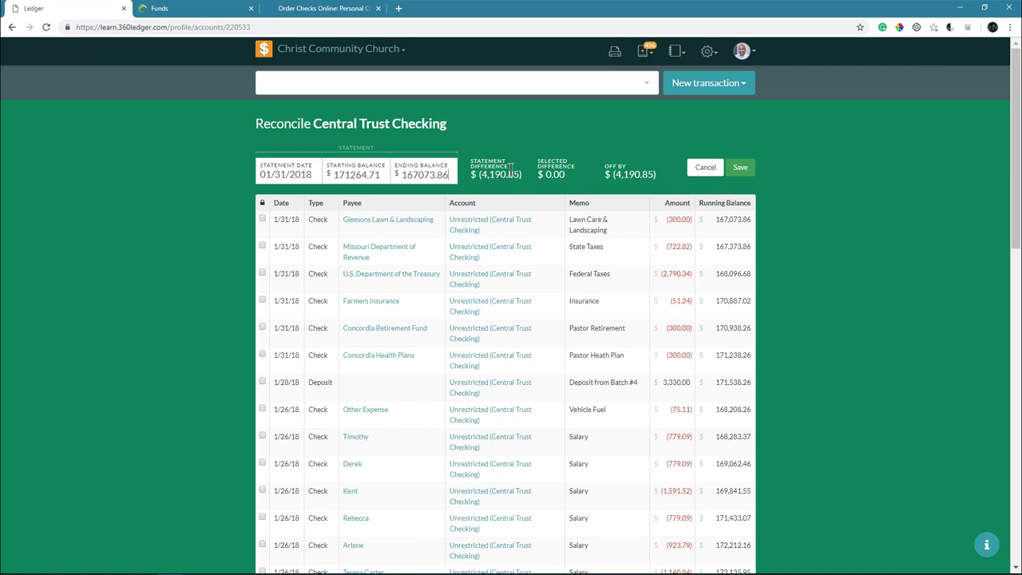
Step: Mark the Gleesons Lawn & Landscaping check and the Batch #4 deposit, view the selected difference breakdown, and unmark both
left_click(263, 221)
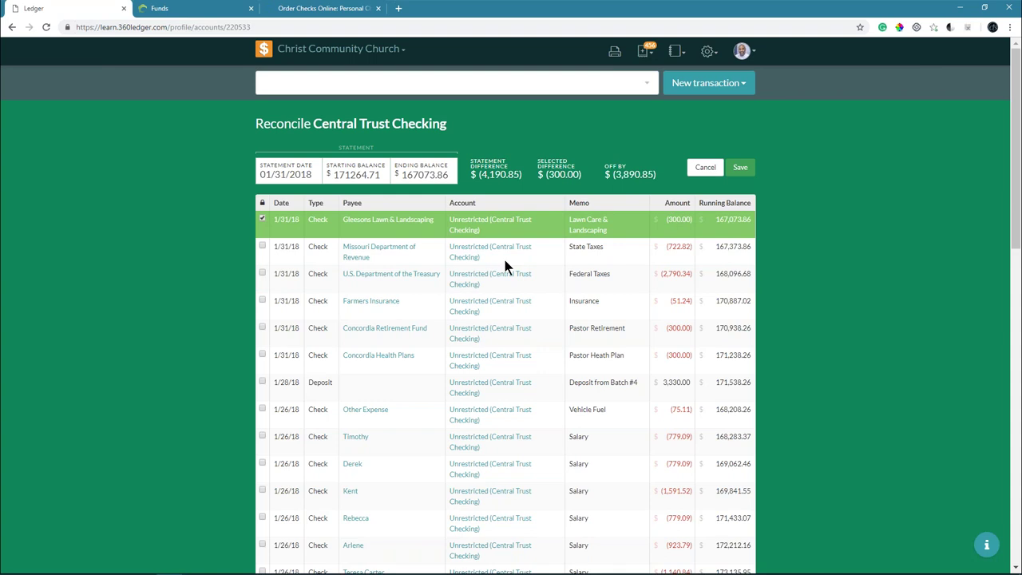
left_click(263, 382)
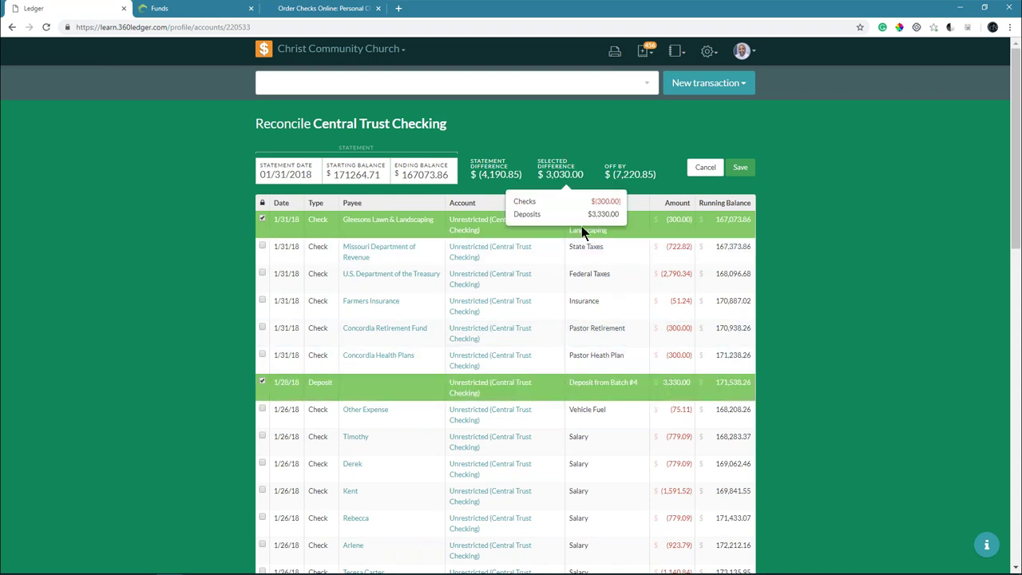
mouse_move(552, 177)
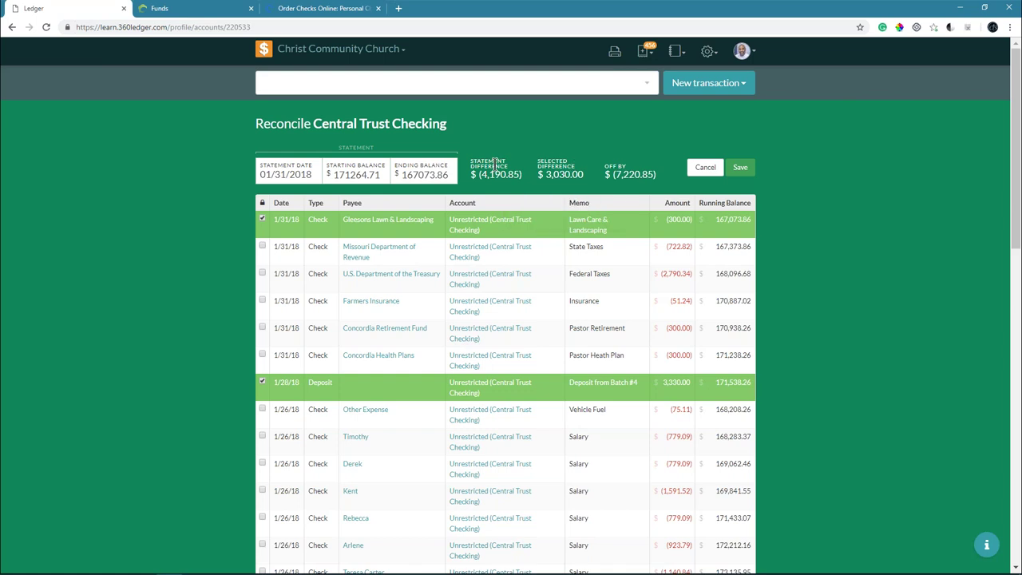
left_click(262, 218)
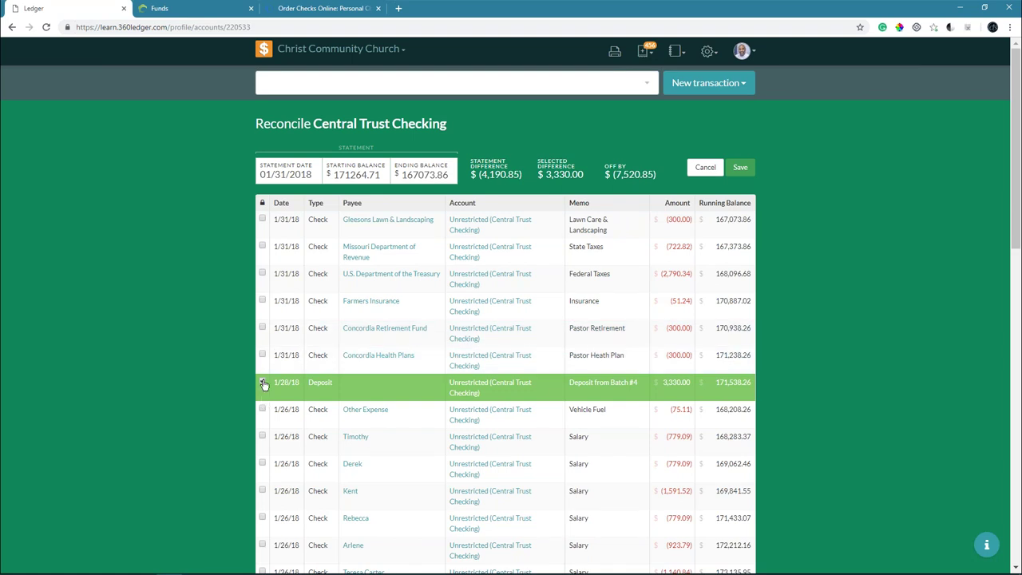
left_click(261, 382)
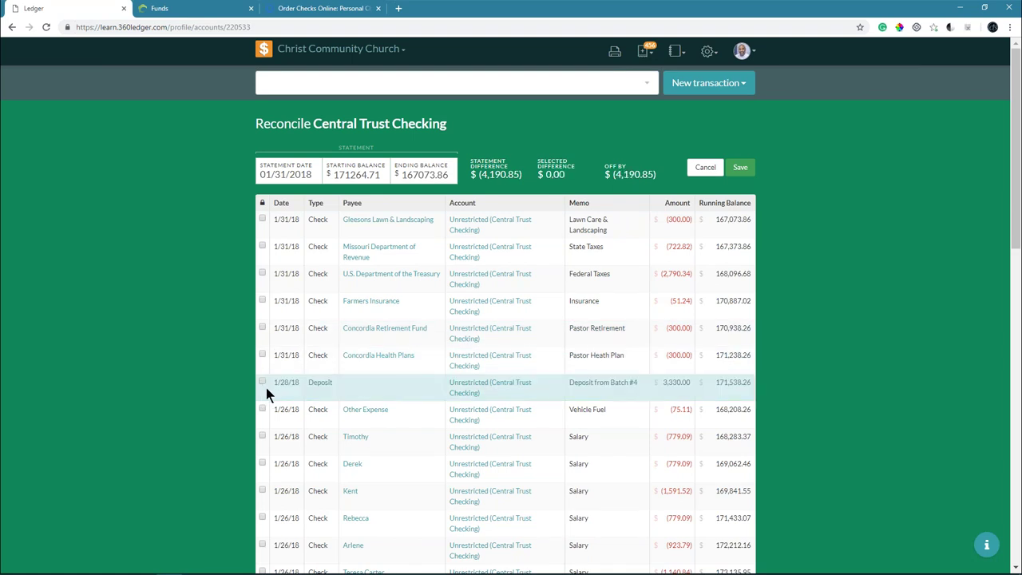
Step: Mark all six 1/1/18 transfers, from the earliest Building Fund - Restricted entry up to the 12,000.00 Unrestricted one, for reconciliation
scroll(375, 372, "down", 5)
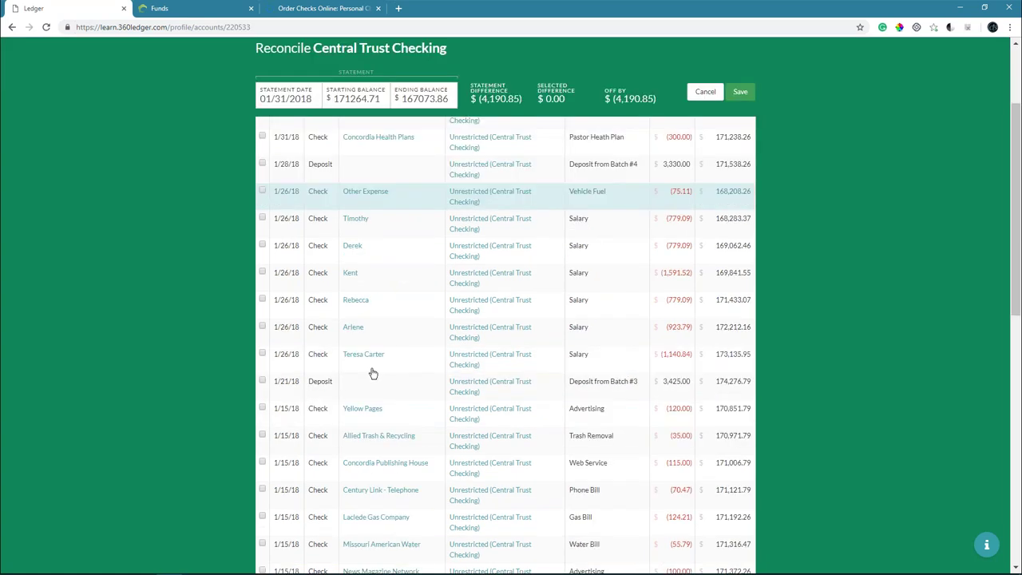
scroll(374, 372, "down", 5)
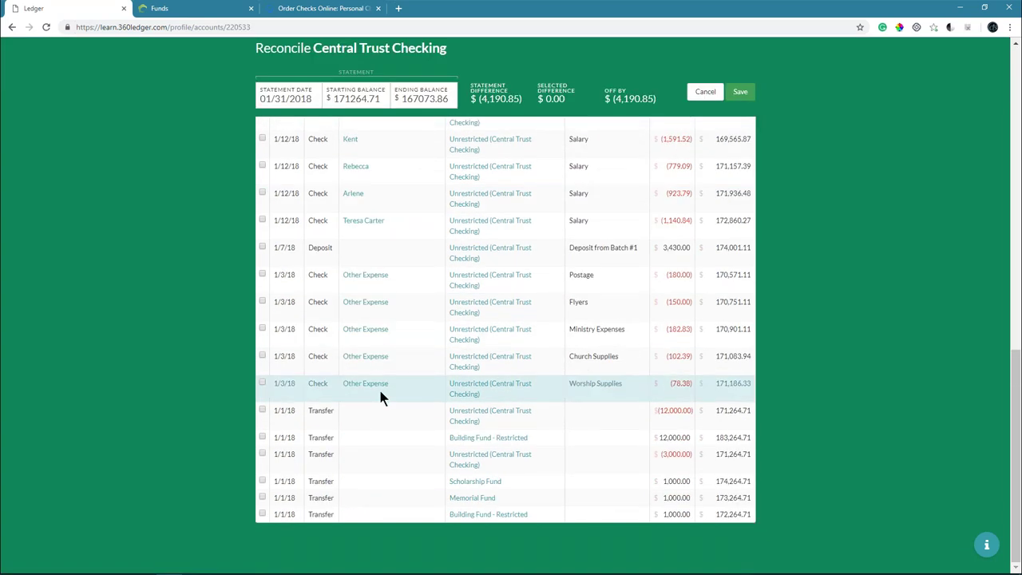
left_click(359, 517)
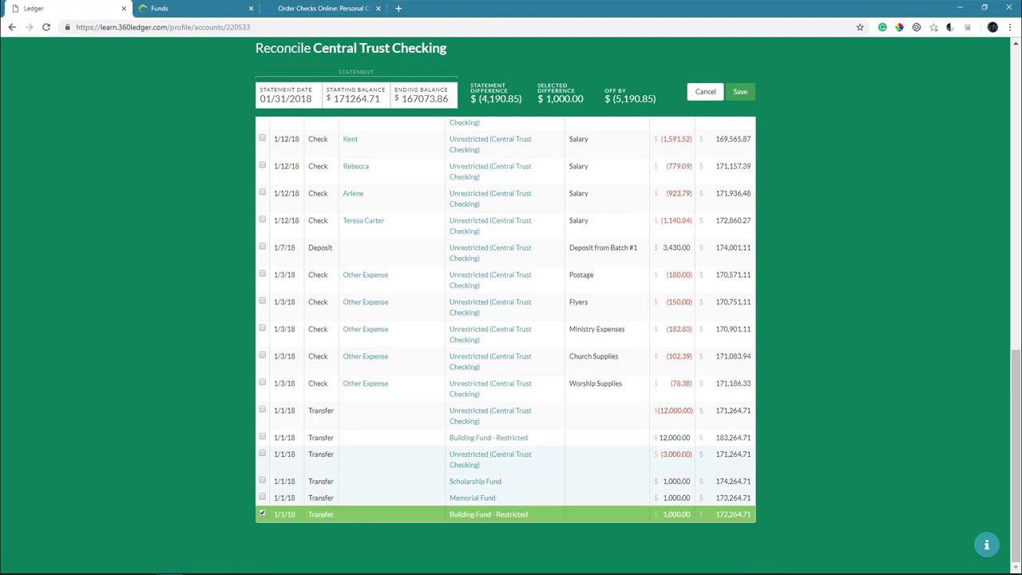
left_click(284, 500)
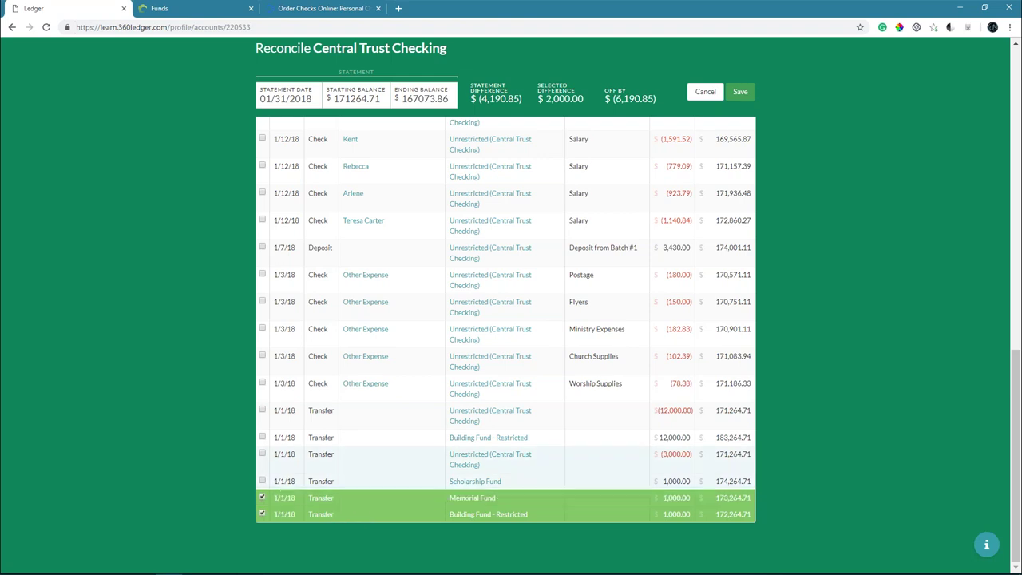
left_click(286, 482)
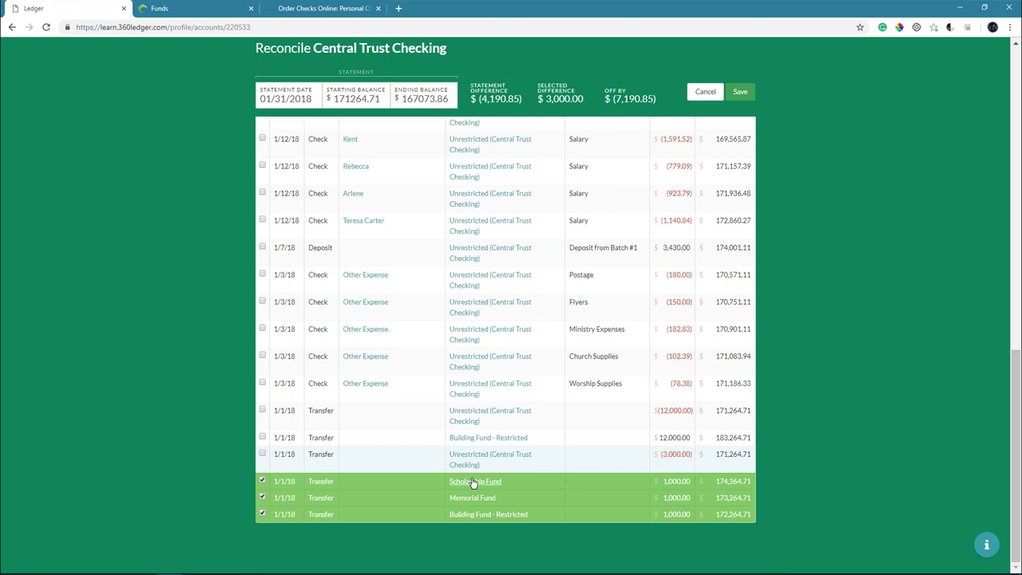
left_click(314, 457)
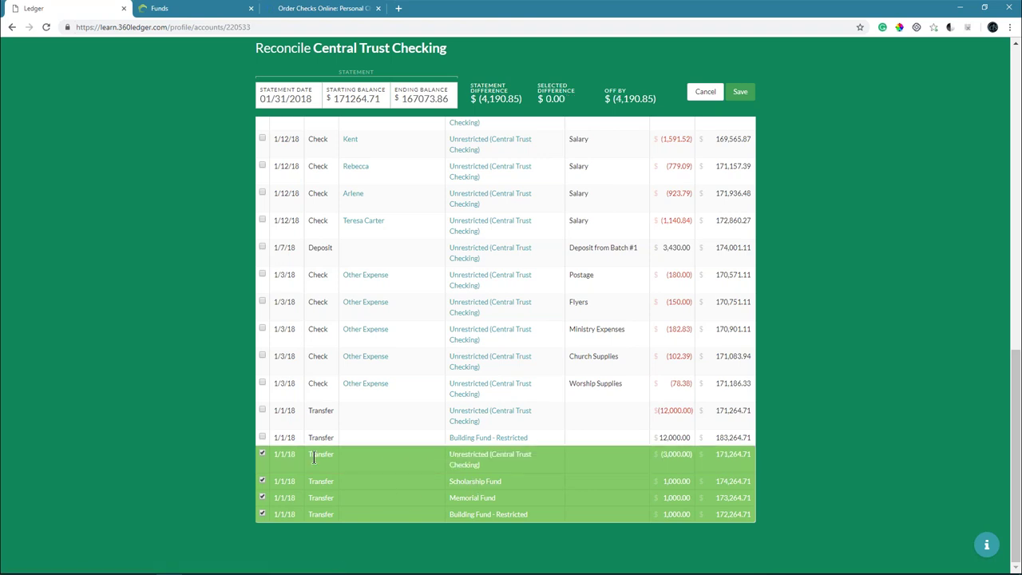
left_click(319, 436)
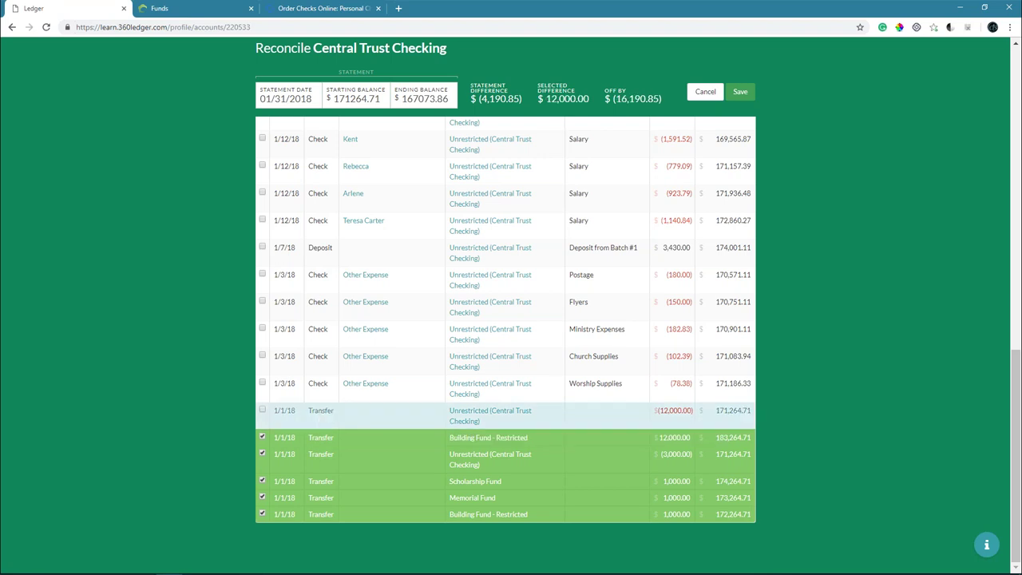
left_click(320, 412)
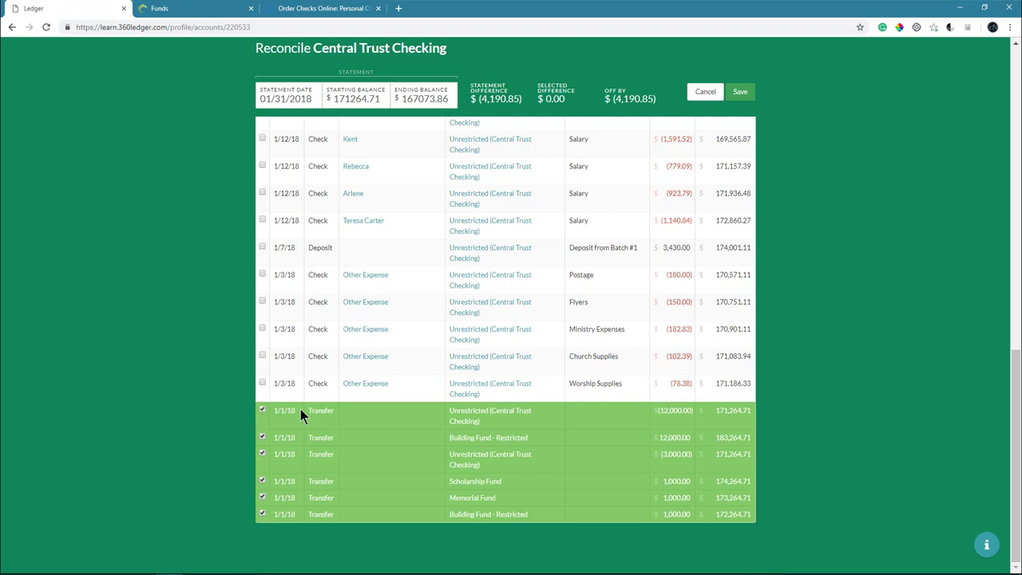
Step: Mark the five 1/3/18 Other Expense checks for reconciliation, from Worship Supplies up to Postage
left_click(319, 389)
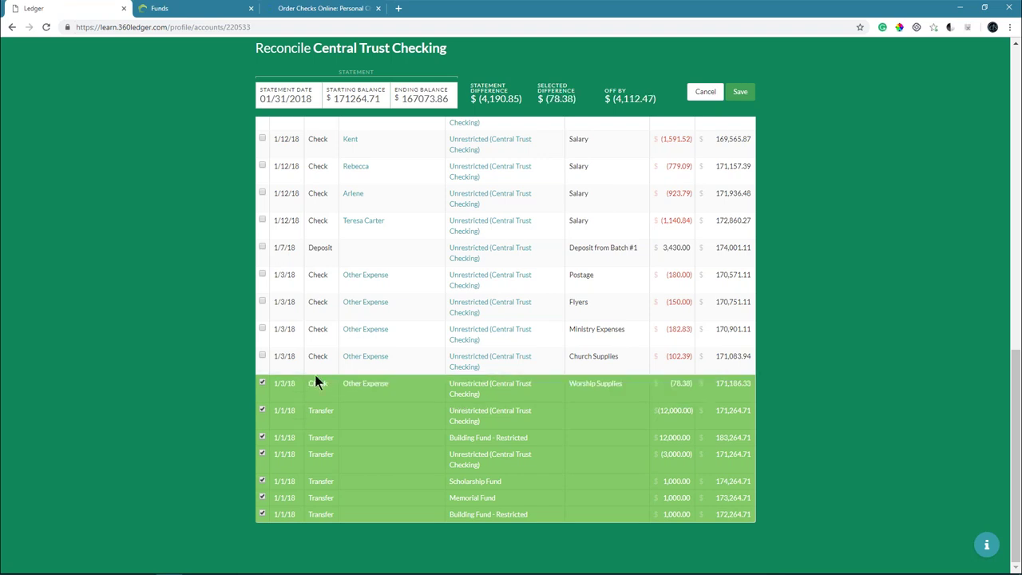
left_click(317, 366)
left_click(316, 340)
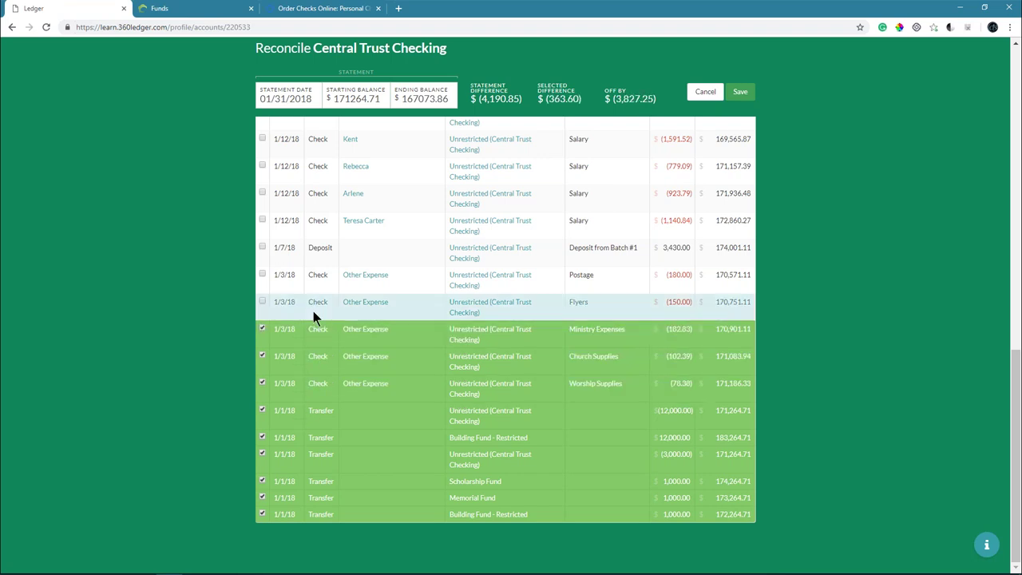
left_click(313, 311)
left_click(310, 285)
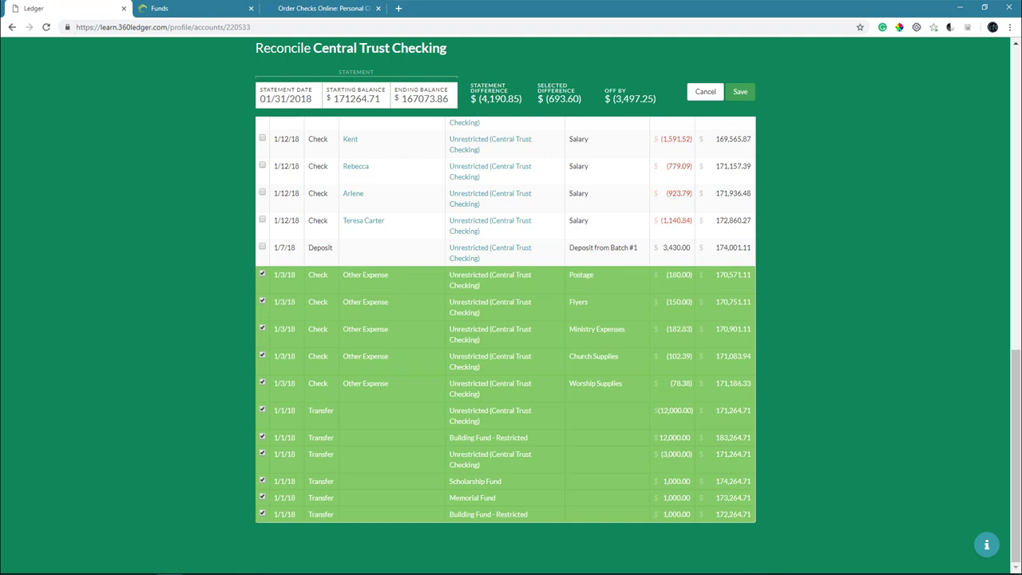
Step: Mark the 1/7/18 Batch #1 deposit and the four earliest-listed 1/12/18 salary checks directly above it, up to the 1,591.52 one
left_click(316, 255)
left_click(313, 228)
left_click(310, 202)
left_click(314, 173)
left_click(315, 149)
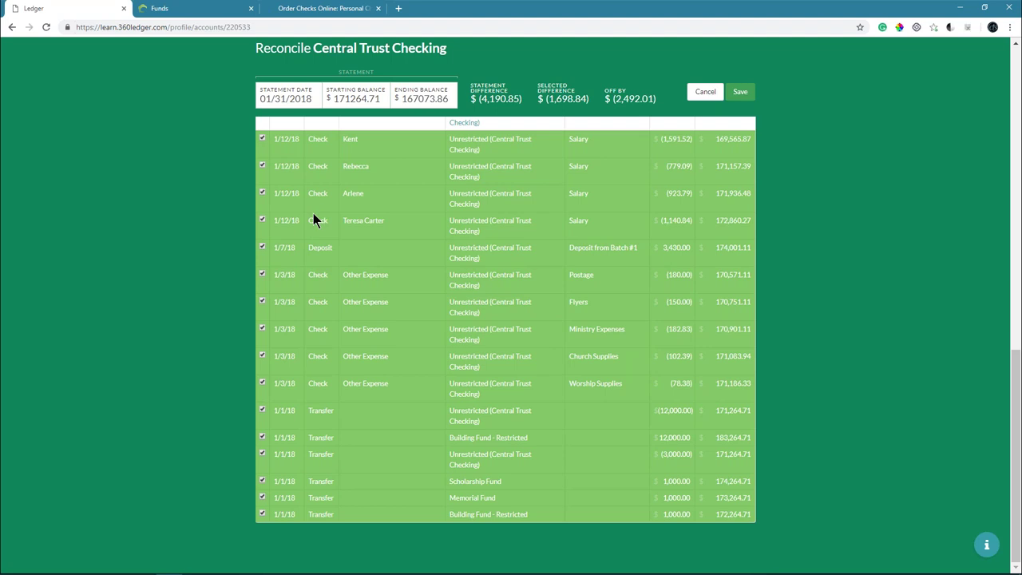
Step: Mark the two remaining 1/12/18 salary checks of 779.09, the Vehicle Fuel check and the 1/14/18 Batch #2 deposit
scroll(317, 217, "up", 1)
scroll(317, 217, "up", 1)
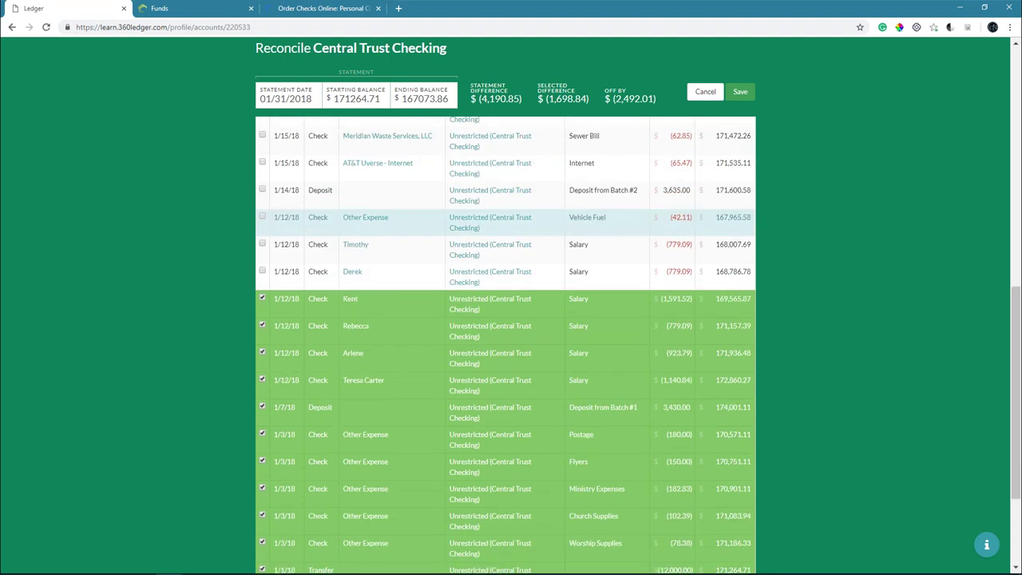
scroll(311, 217, "up", 2)
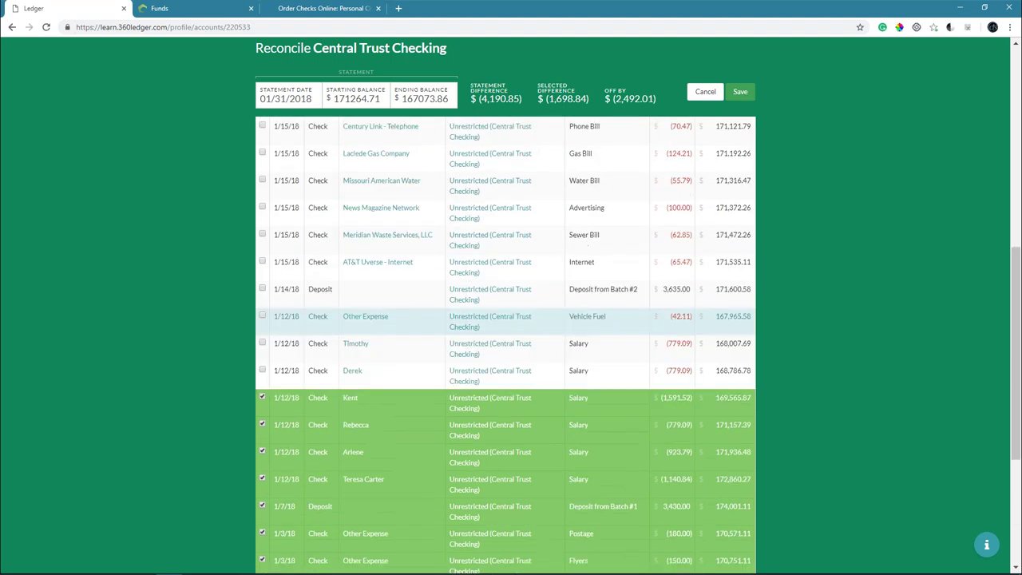
left_click(297, 375)
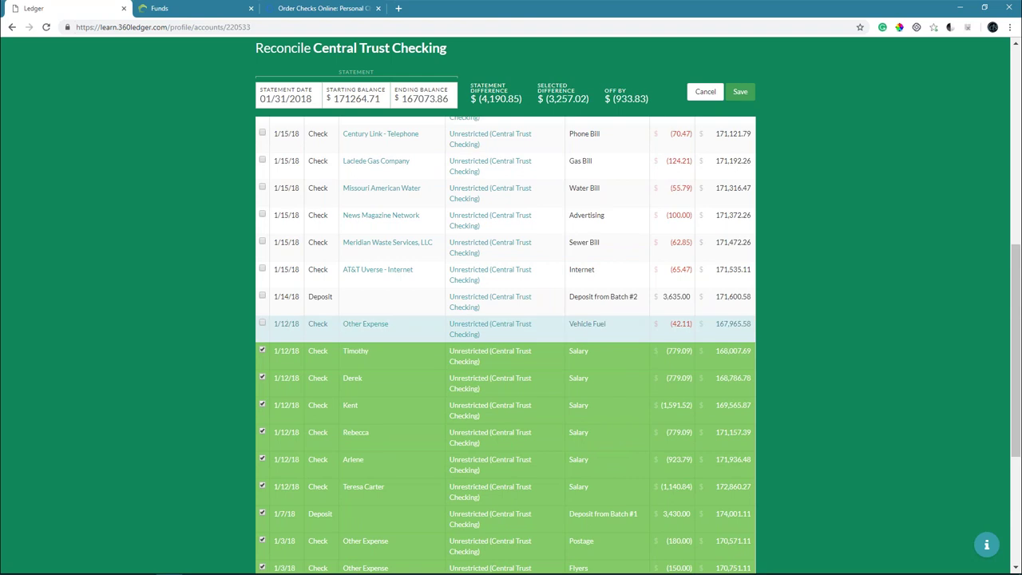
left_click(288, 324)
left_click(288, 304)
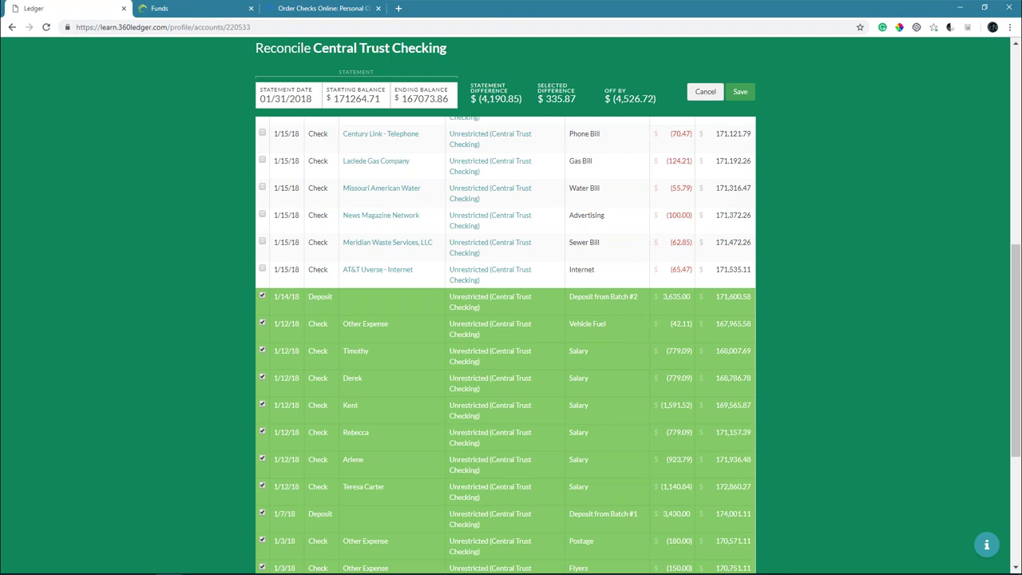
Step: Return to the home ledger and view the details of the 1/31/18 Missouri Department of Revenue state taxes check, then close them
scroll(793, 123, "up", 5)
scroll(798, 133, "up", 2)
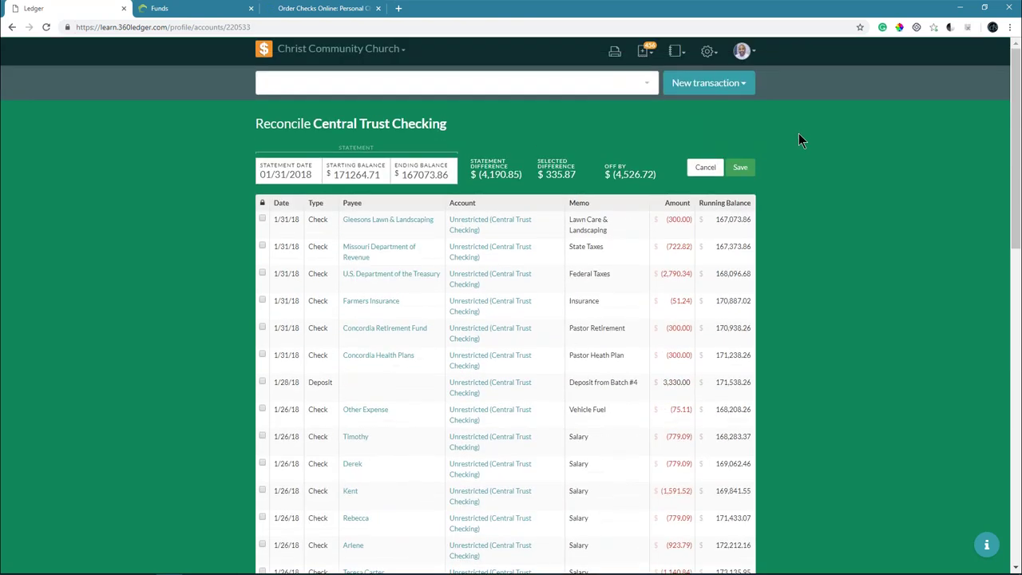
left_click(264, 50)
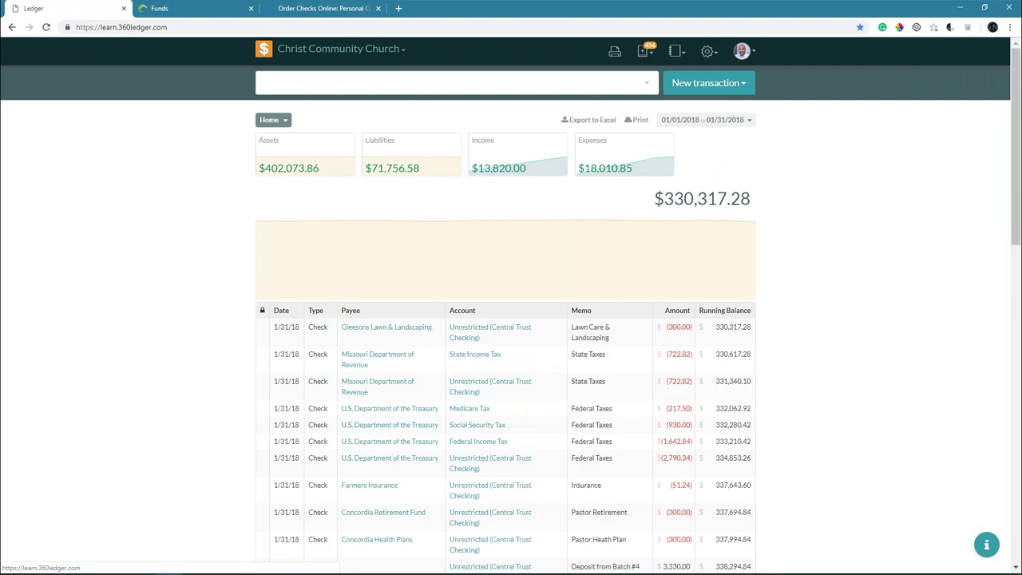
left_click(285, 388)
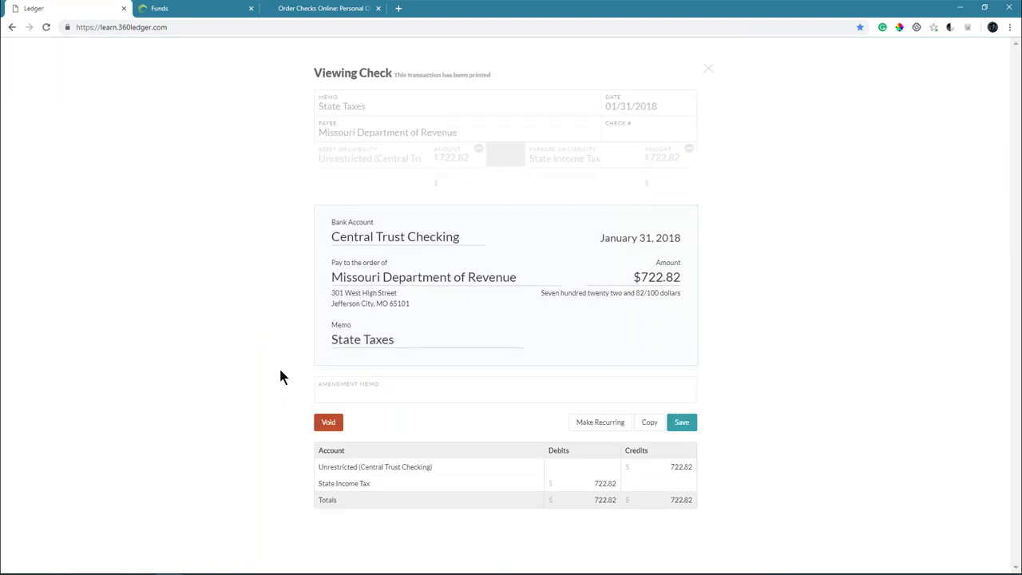
left_click(711, 76)
Step: View the details of the 1/28/18 deposit from Batch #4 and close them without changes
scroll(343, 358, "down", 3)
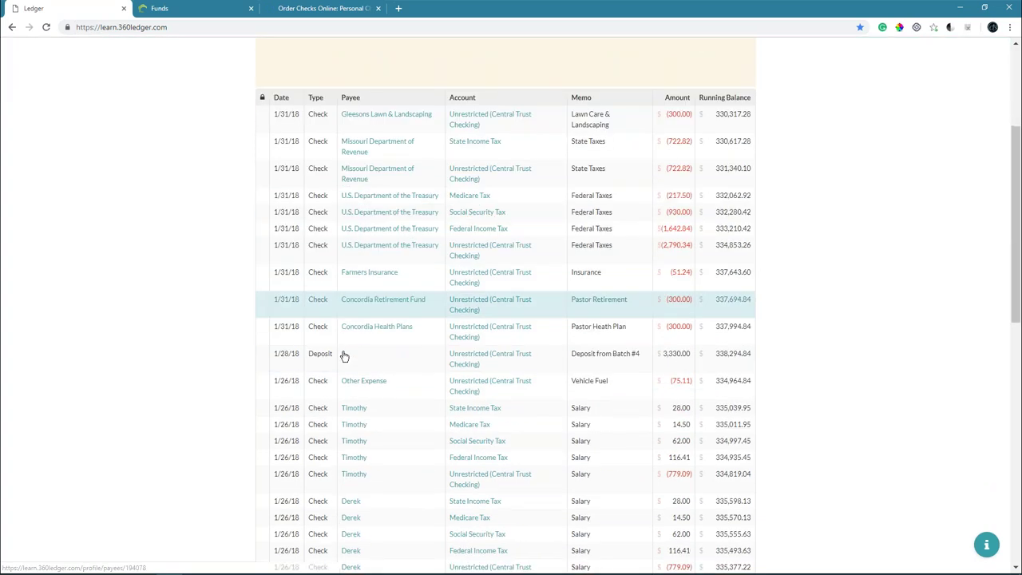
scroll(339, 343, "down", 3)
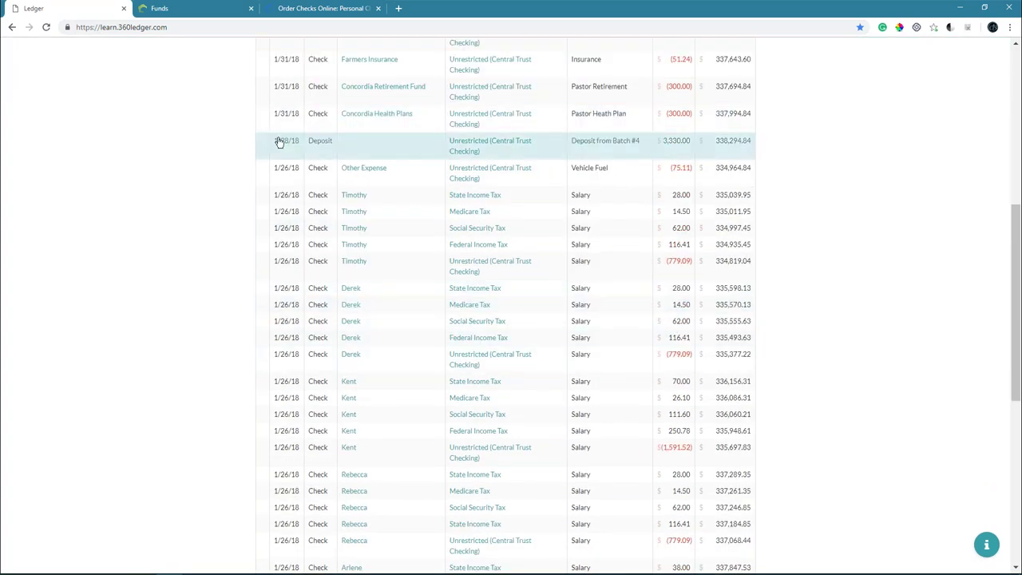
left_click(546, 153)
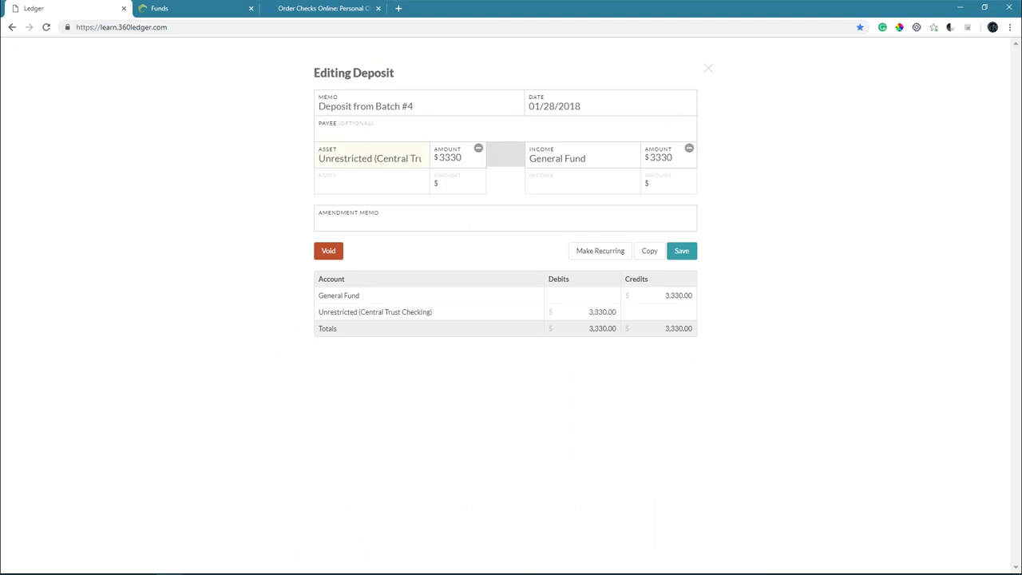
left_click(708, 78)
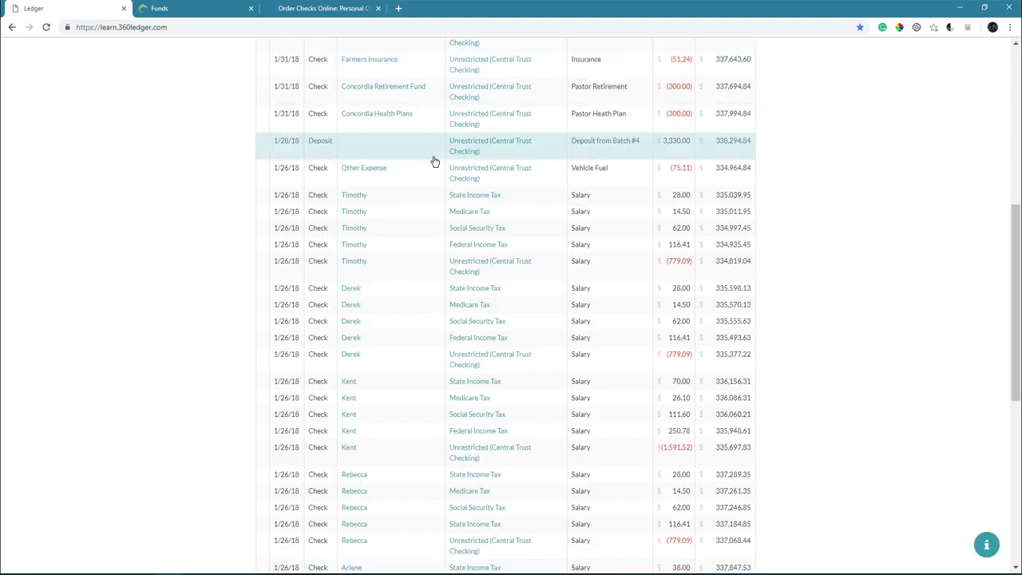
Step: View the details of the 1/31/18 Gleesons Lawn & Landscaping check and close them without changes
scroll(432, 160, "up", 3)
scroll(433, 159, "up", 1)
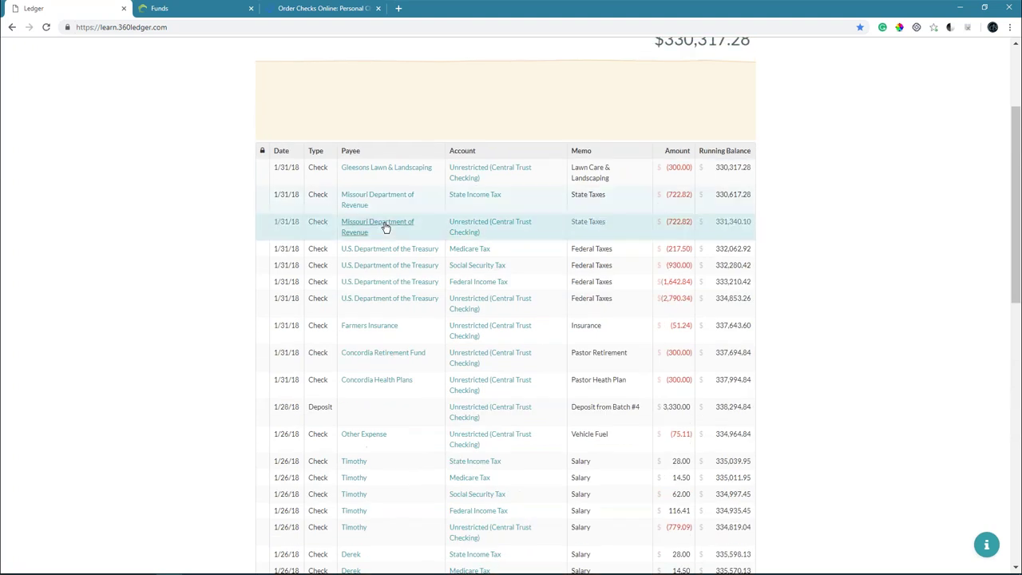
left_click(487, 177)
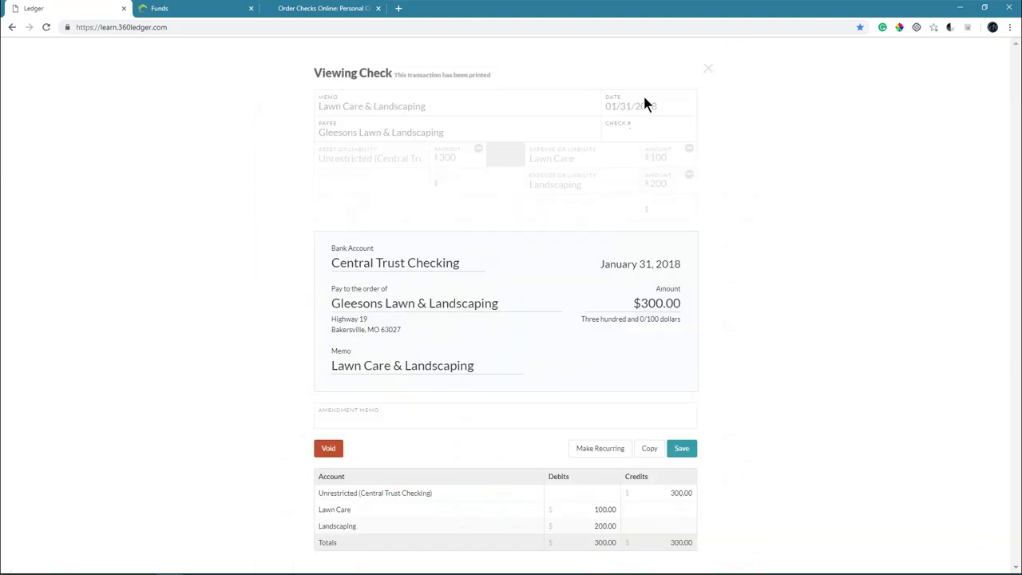
left_click(708, 68)
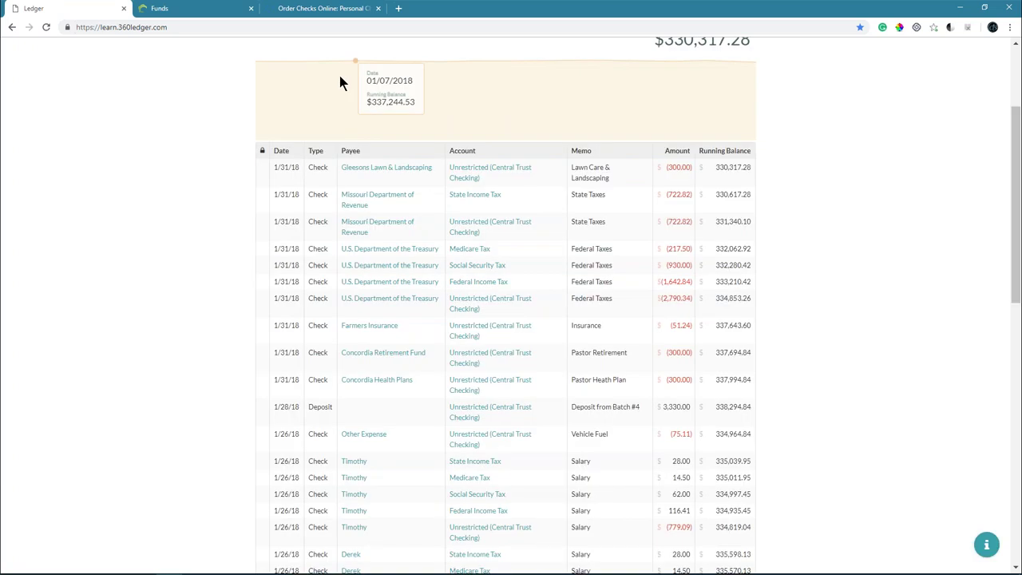
Step: Find the Central Trust Checking account and resume its reconciliation
scroll(338, 71, "up", 2)
left_click(296, 82)
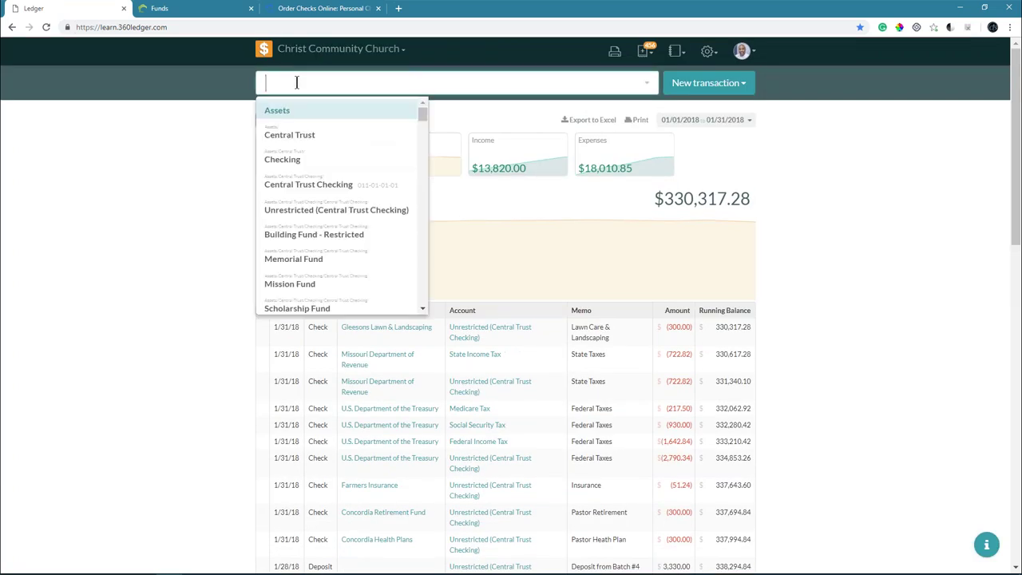
type("centr")
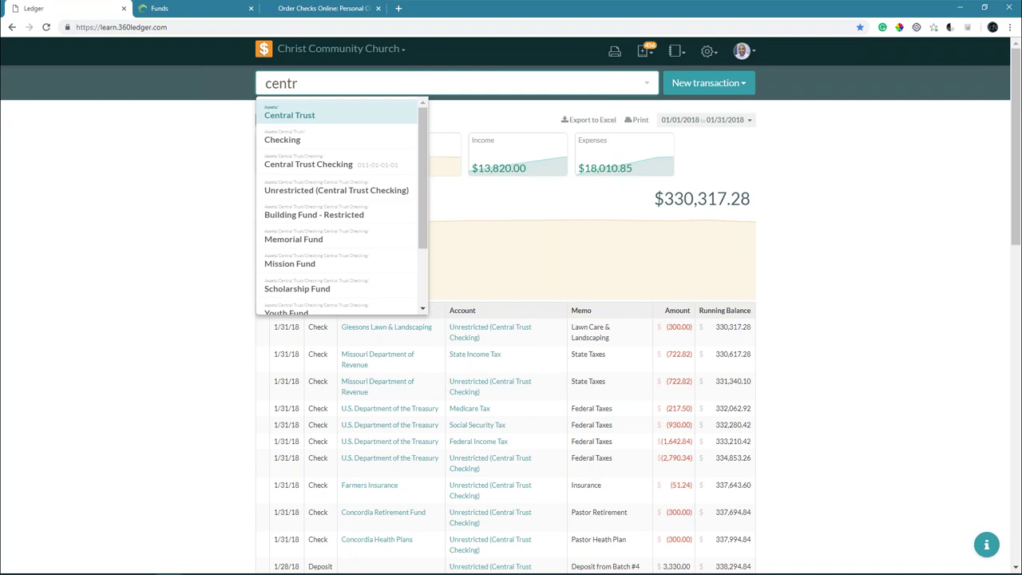
left_click(328, 166)
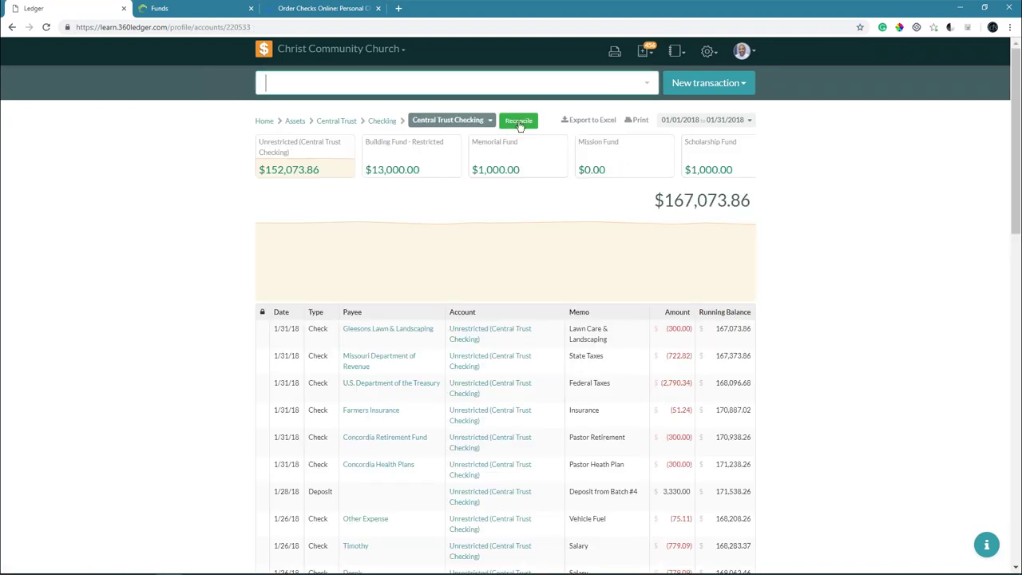
left_click(519, 121)
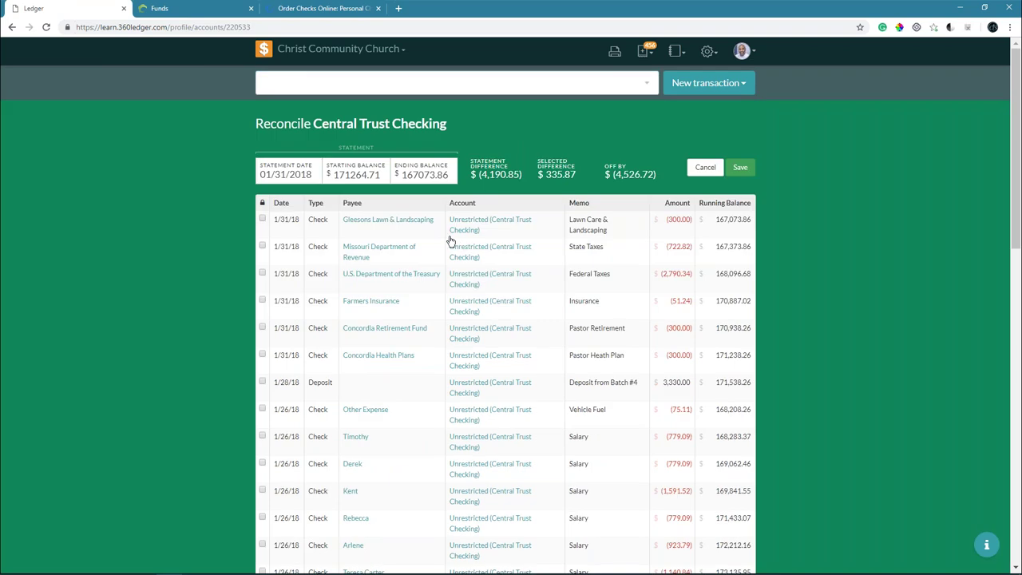
Step: Mark the seven 1/15/18 checks from AT&T Uverse - Internet up to Concordia Publishing House for reconciliation
scroll(396, 276, "down", 10)
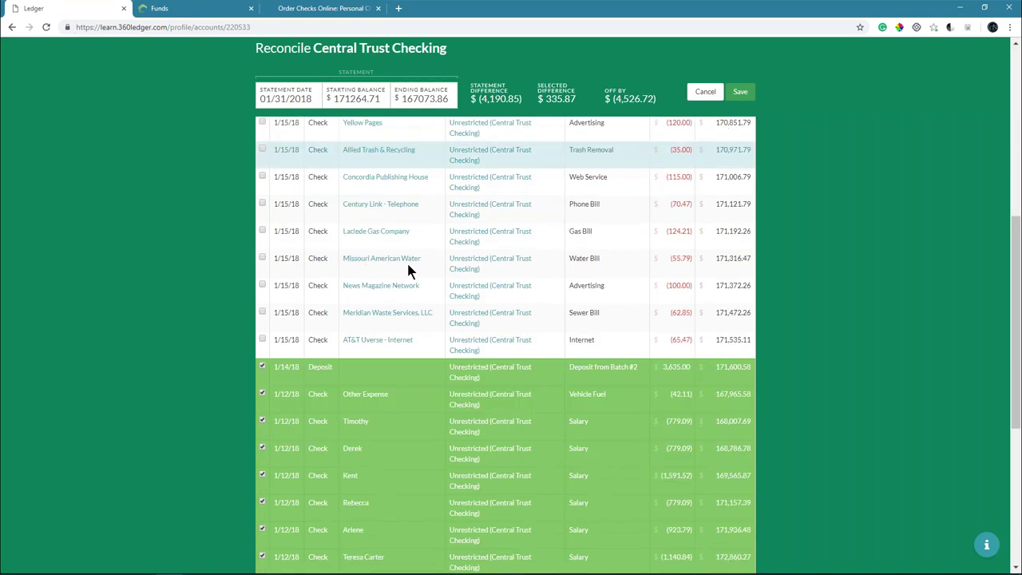
left_click(274, 341)
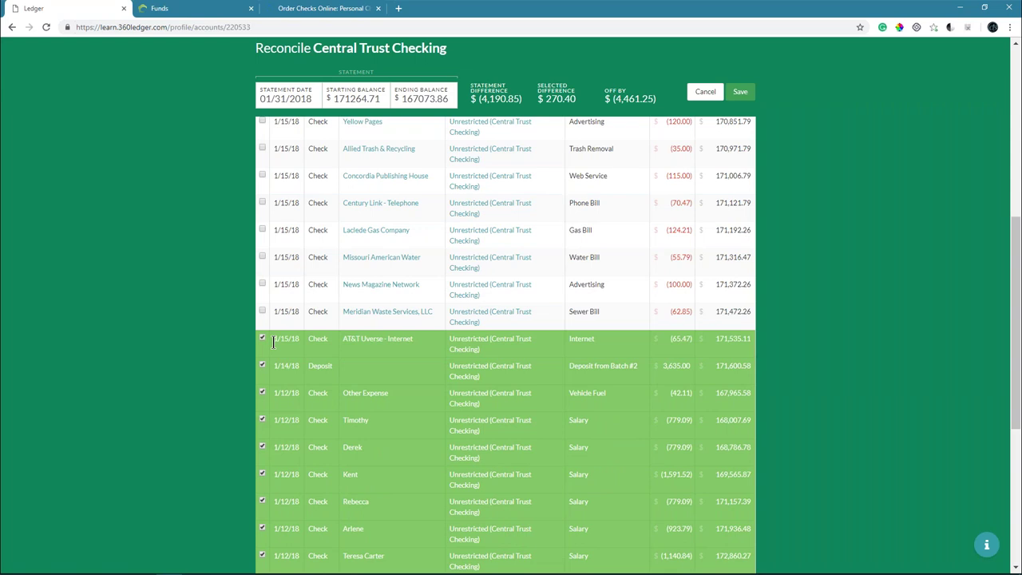
left_click(289, 316)
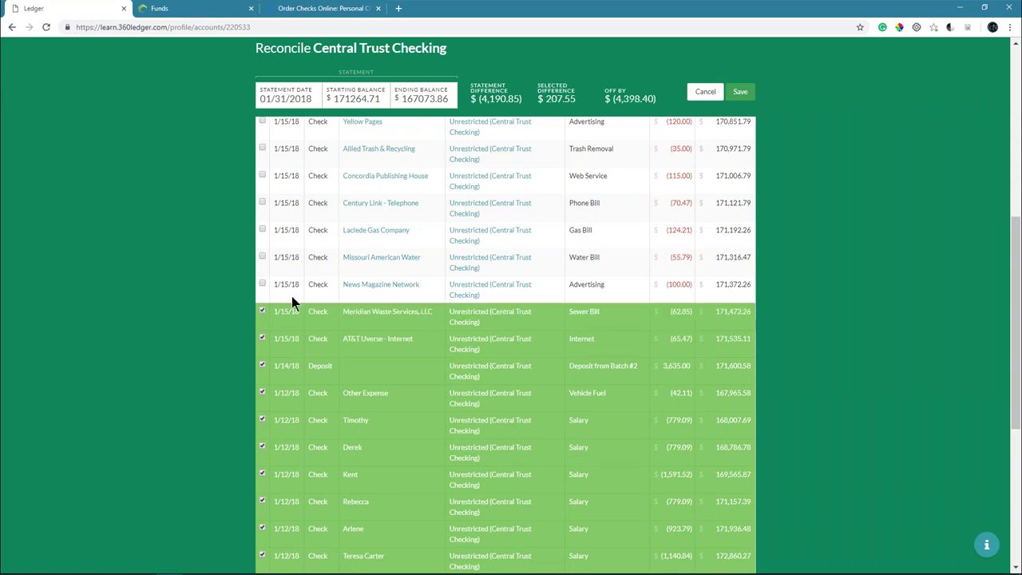
left_click(291, 286)
left_click(292, 254)
left_click(289, 233)
left_click(284, 206)
left_click(286, 183)
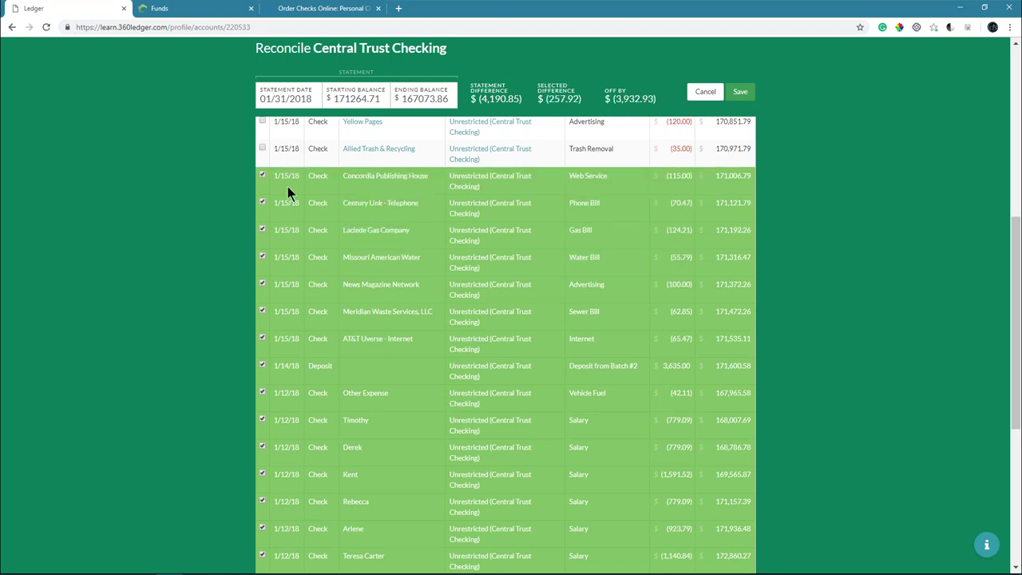
Step: Mark every transaction from the 1/15/18 Allied Trash & Recycling check up to the 1/31/18 Concordia Retirement Fund check
scroll(287, 186, "up", 1)
scroll(289, 289, "up", 2)
left_click(283, 473)
left_click(288, 445)
left_click(289, 419)
left_click(291, 391)
left_click(291, 364)
left_click(288, 337)
left_click(287, 309)
left_click(288, 283)
left_click(287, 256)
left_click(288, 229)
left_click(286, 202)
left_click(285, 175)
left_click(284, 153)
Step: Mark the 1/31/18 Farmers Insurance, U.S. Department of the Treasury, Missouri Department of Revenue and Gleesons Lawn & Landscaping checks
scroll(305, 263, "up", 1)
scroll(305, 263, "up", 3)
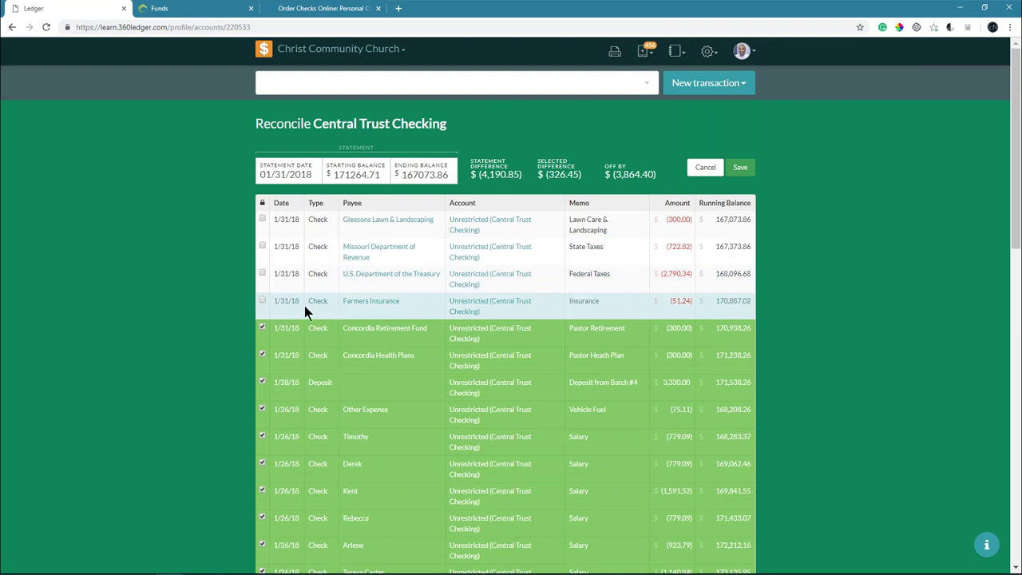
left_click(287, 303)
left_click(286, 276)
left_click(282, 257)
left_click(287, 227)
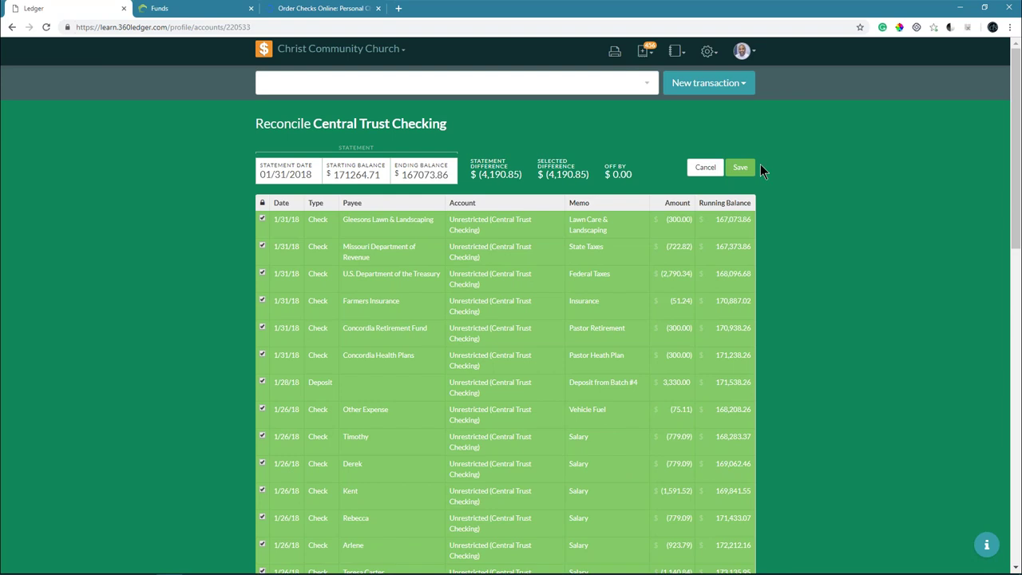
Step: Unmark and re-mark the Gleesons Lawn & Landscaping check, and save the reconciliation
left_click(278, 222)
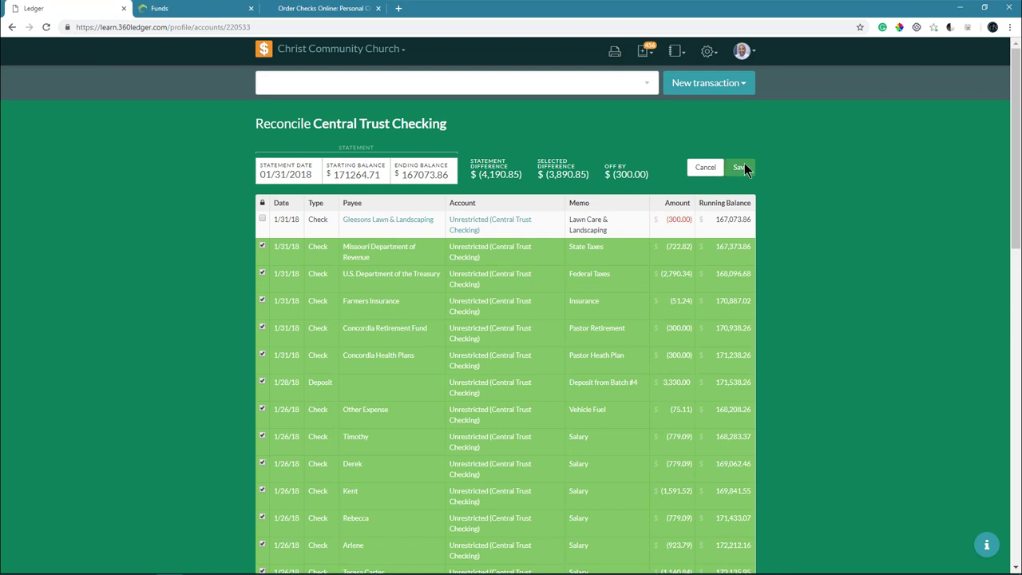
left_click(285, 224)
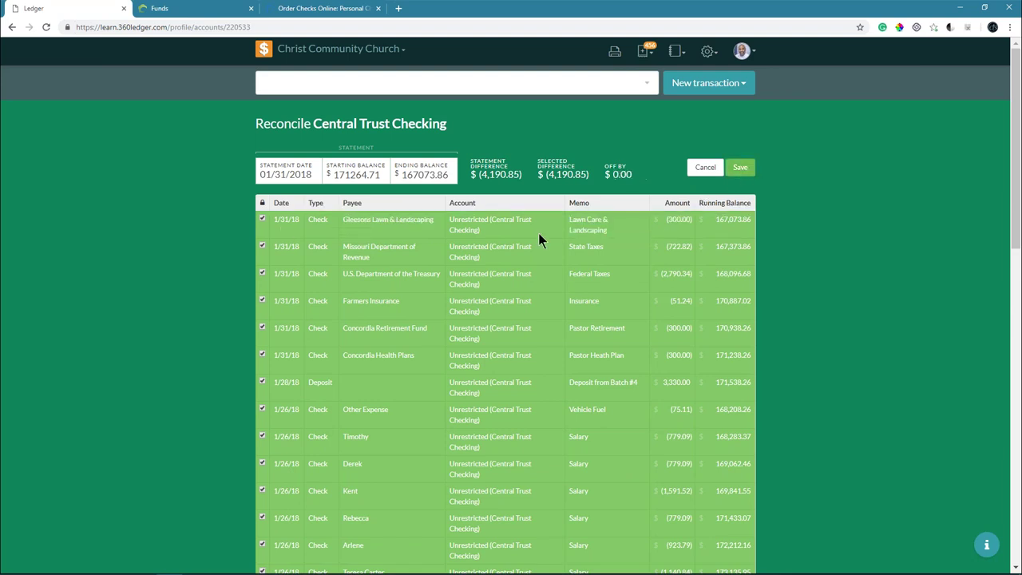
left_click(750, 167)
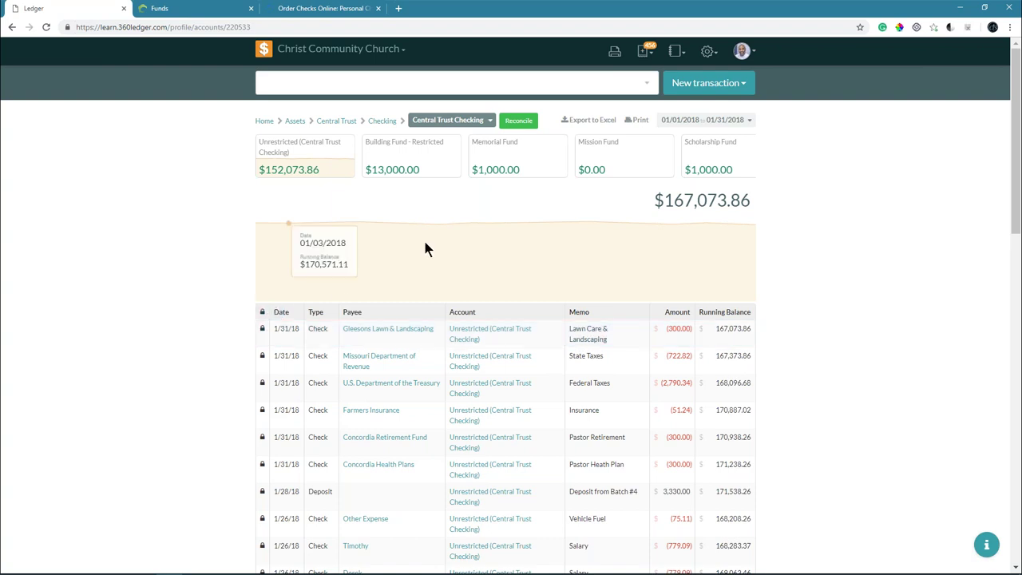
Step: Open the Event Log report and set its date range to September 2018
left_click(706, 54)
left_click(677, 56)
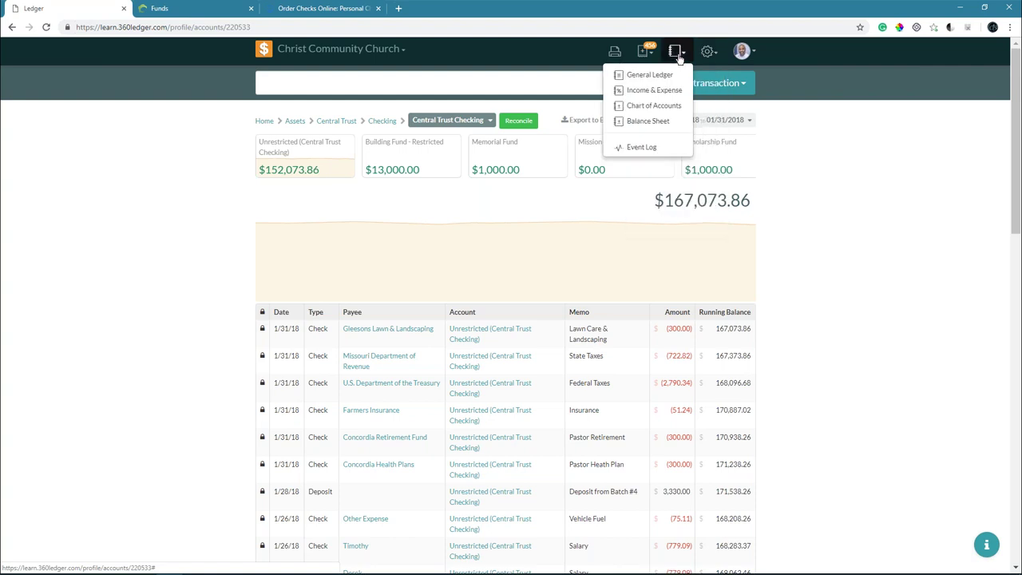
left_click(666, 146)
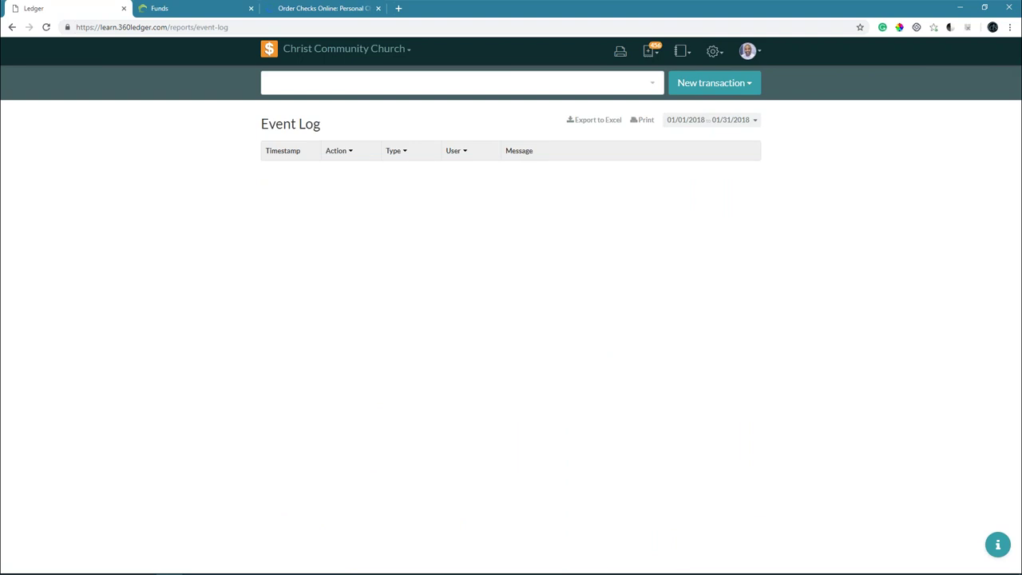
left_click(711, 122)
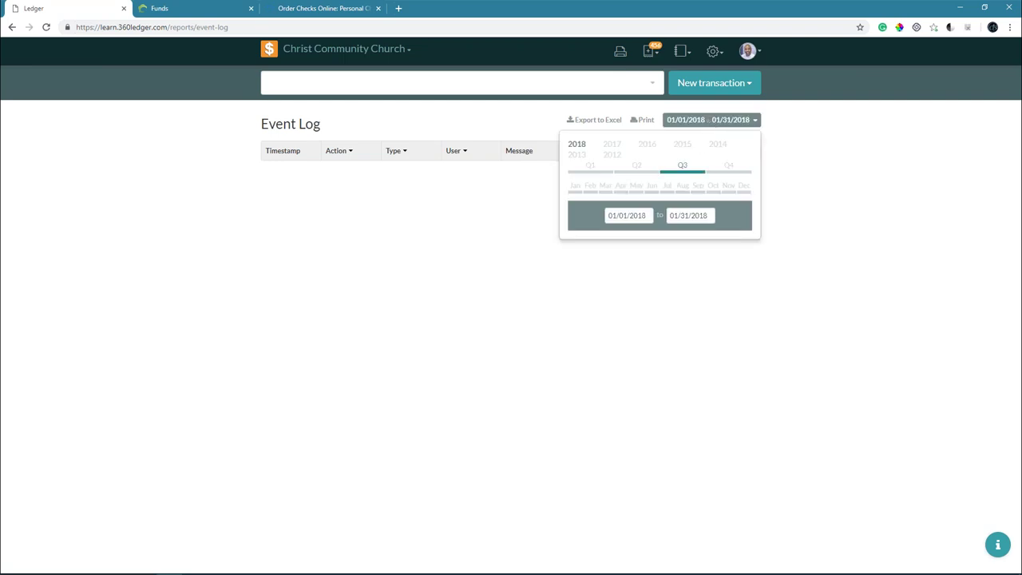
left_click(703, 192)
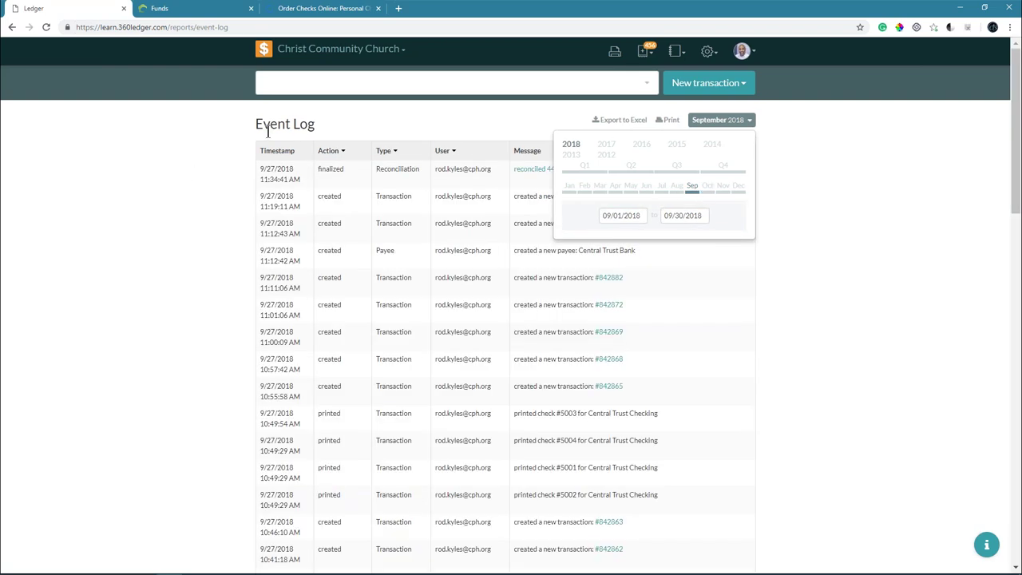
Step: Open the finalized Central Trust Checking reconciliation from the Event Log, and return to the home overview
left_click(730, 123)
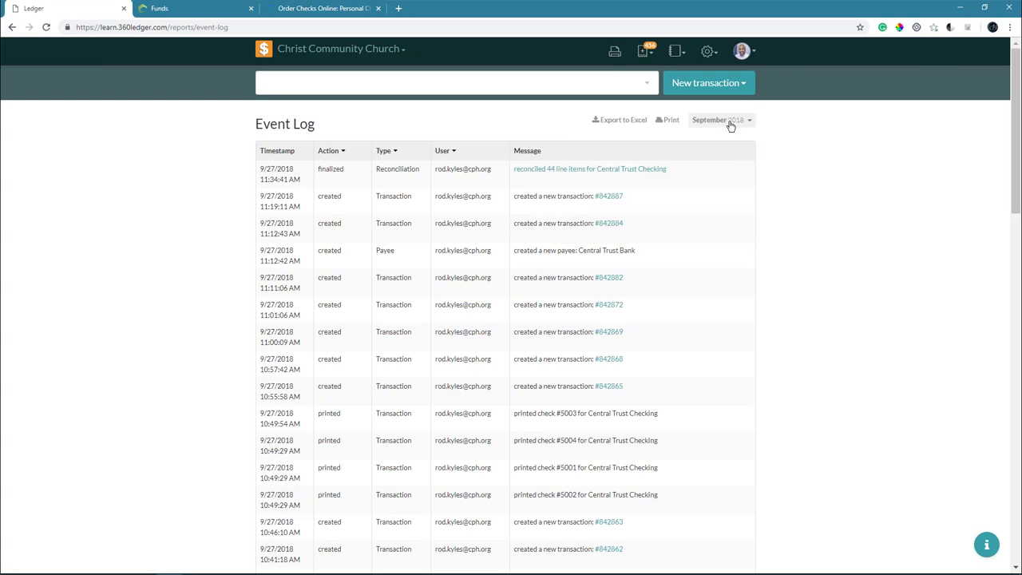
left_click(613, 172)
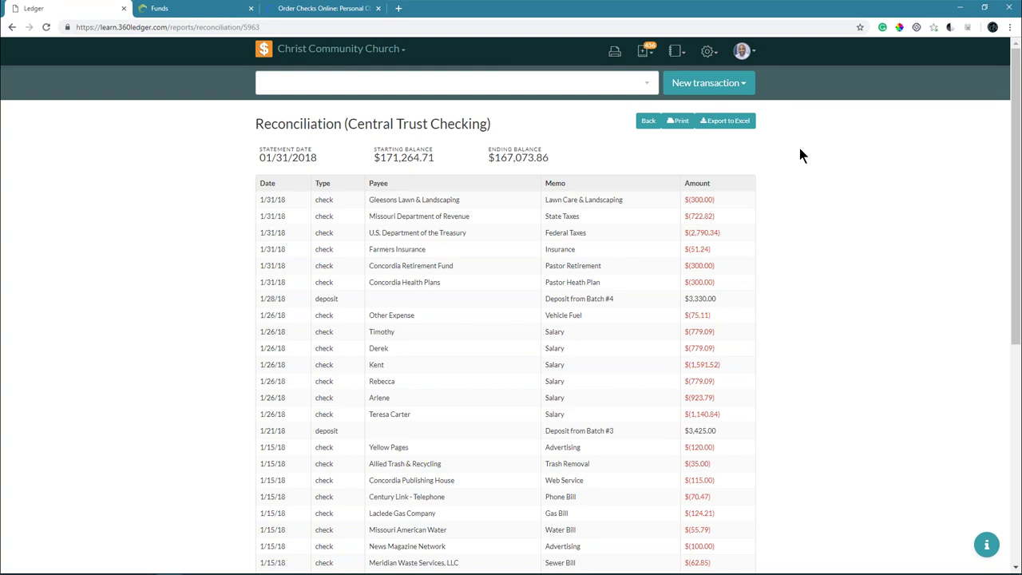
left_click(262, 52)
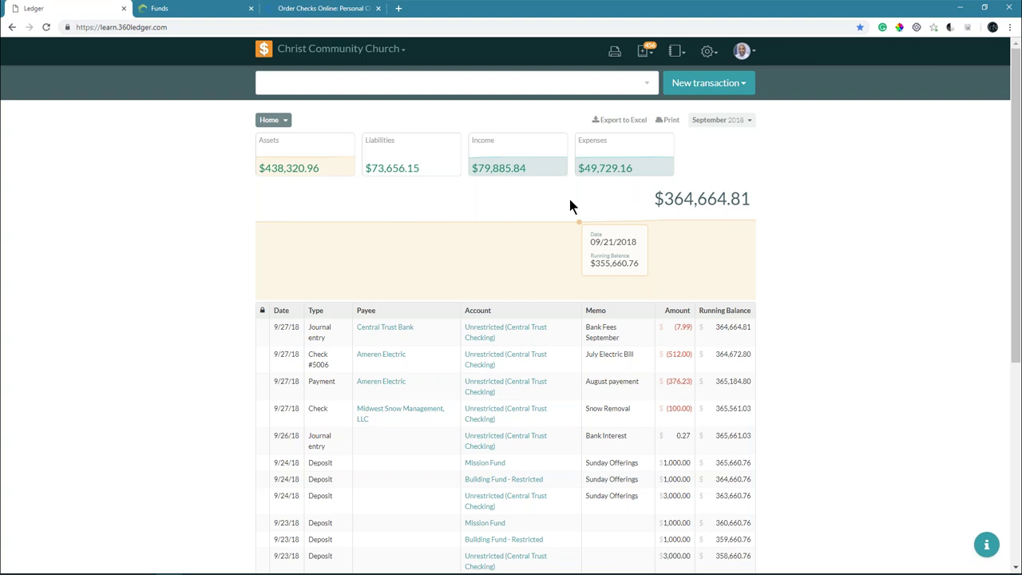
Step: Search the accounts for "building" and open the Building Fund - Income account
left_click(517, 88)
type("buil")
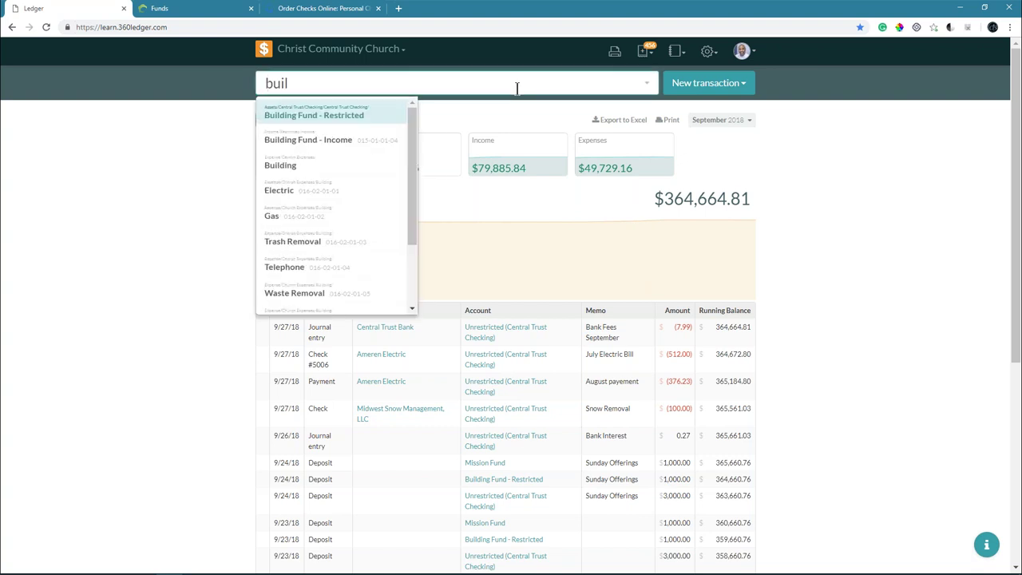
type("ding f")
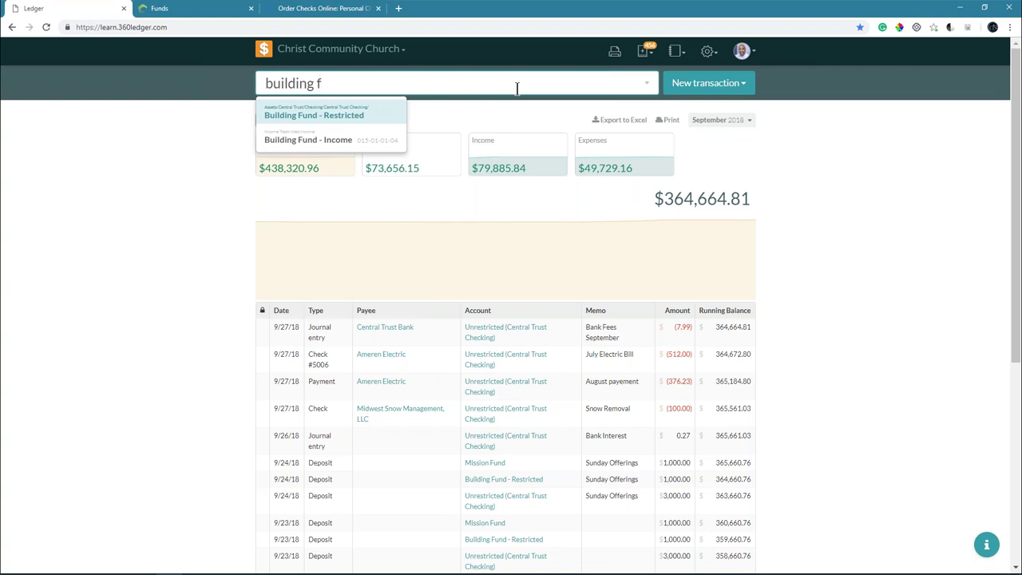
key("BackSpace")
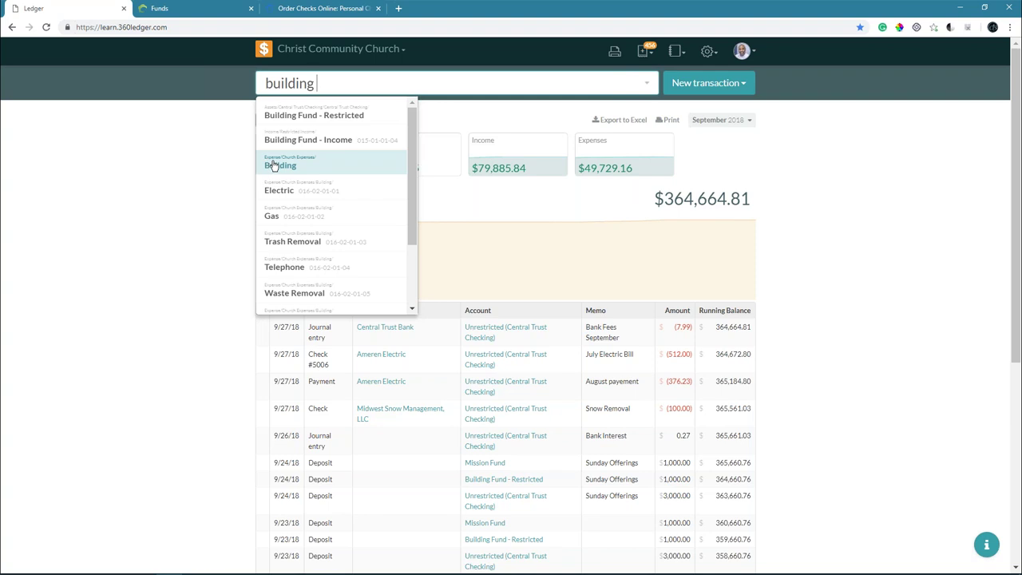
left_click(327, 145)
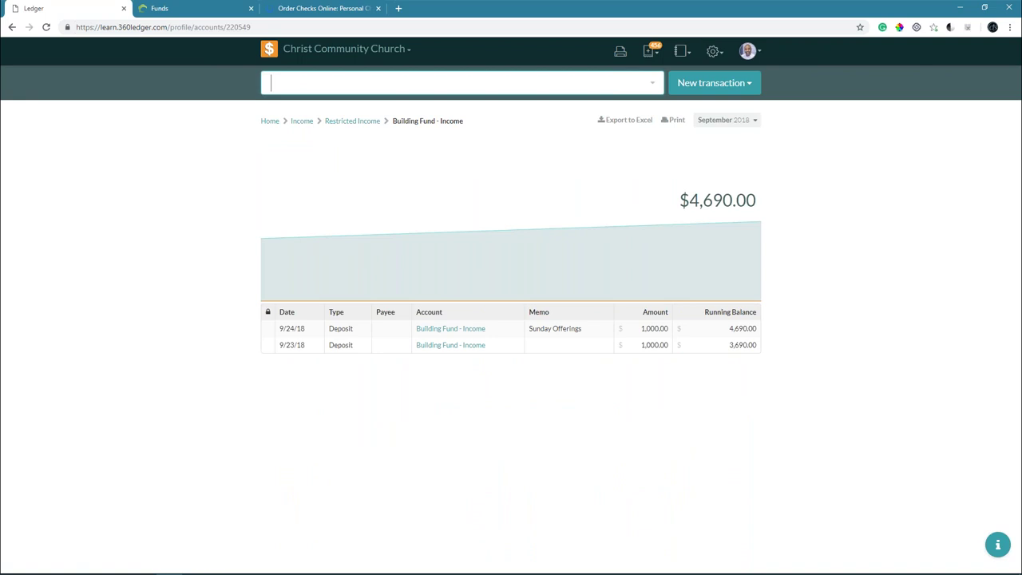
Step: Set the Building Fund - Income account's date range to the full year 2018
left_click(714, 124)
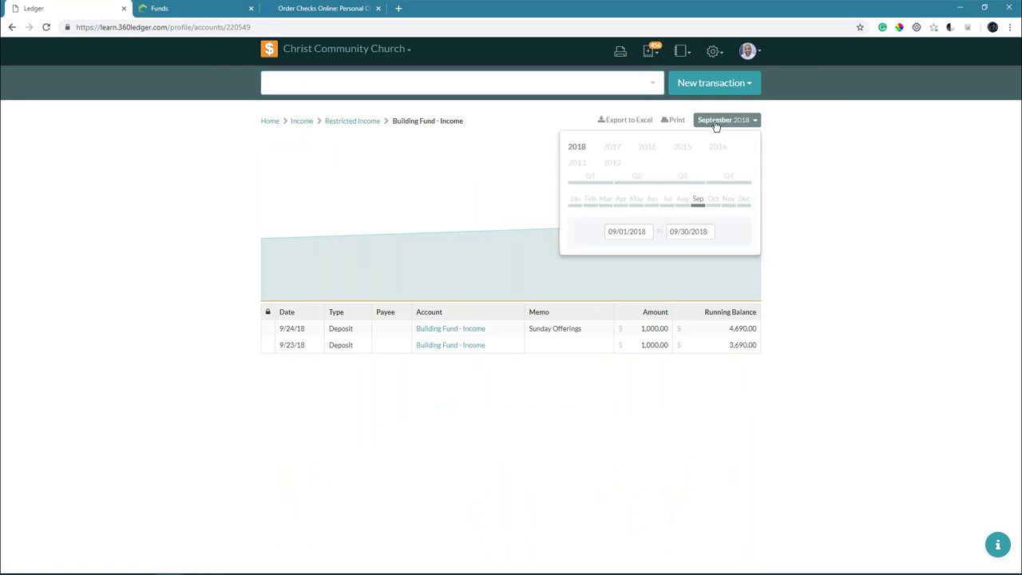
left_click(582, 150)
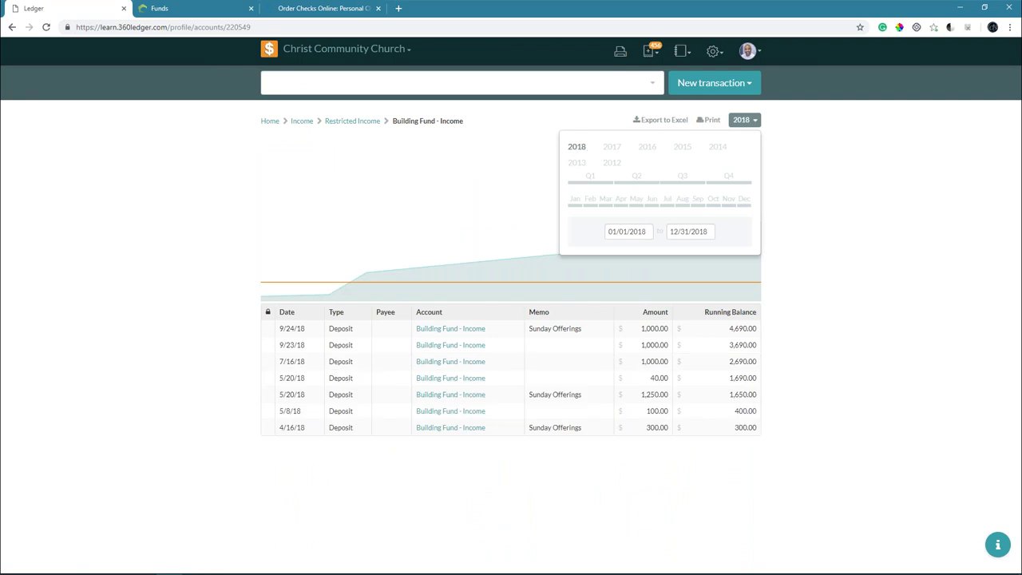
left_click(744, 120)
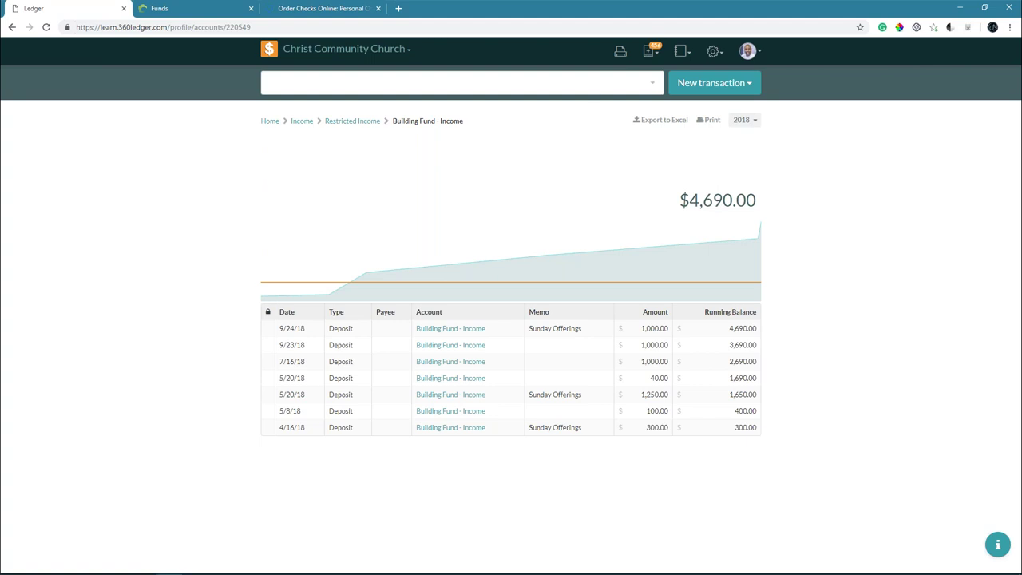
Step: Search the accounts for "bu" and open the Building Fund - Restricted account under Central Trust Checking
left_click(597, 88)
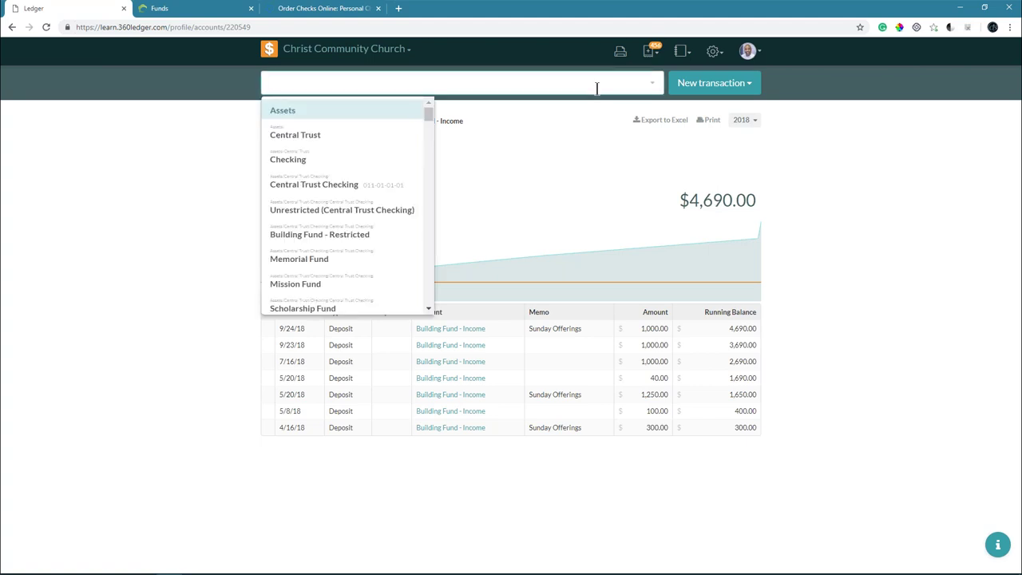
type("bul")
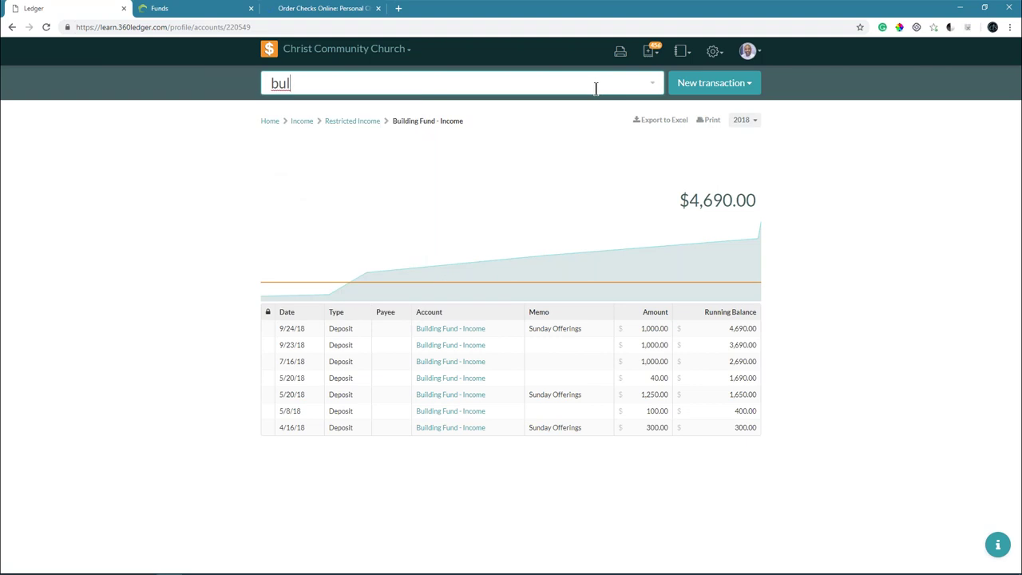
key("BackSpace")
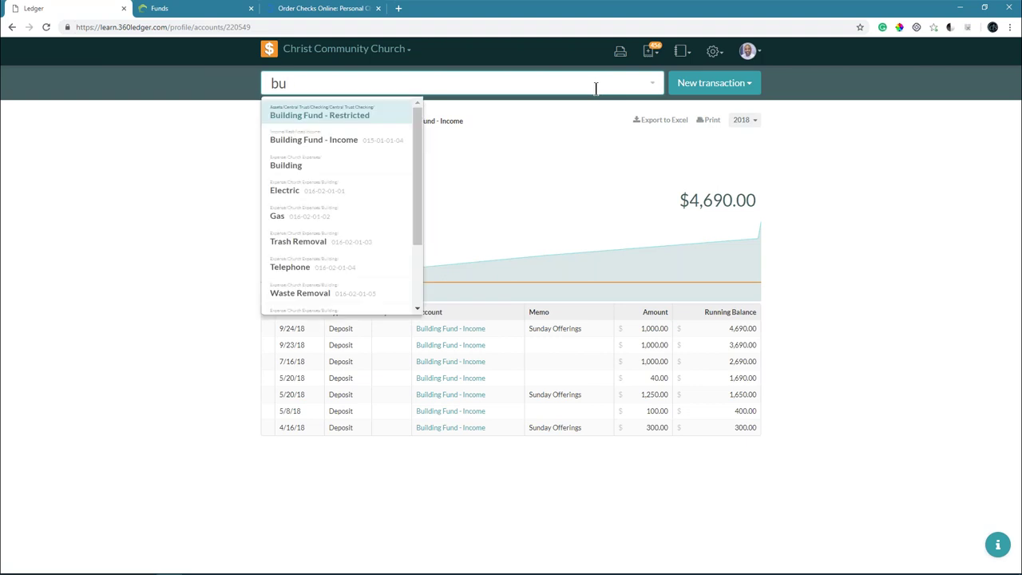
left_click(366, 117)
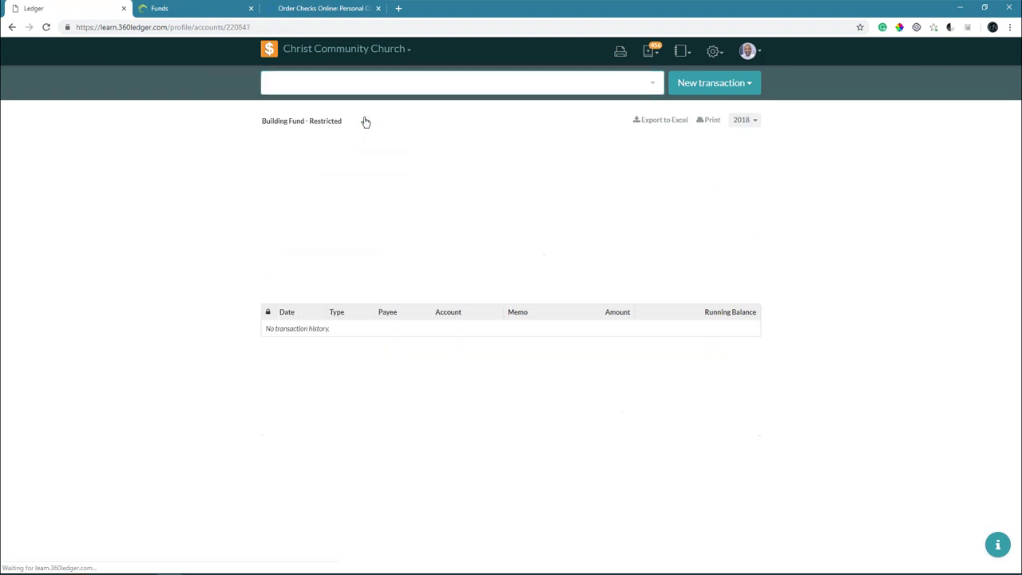
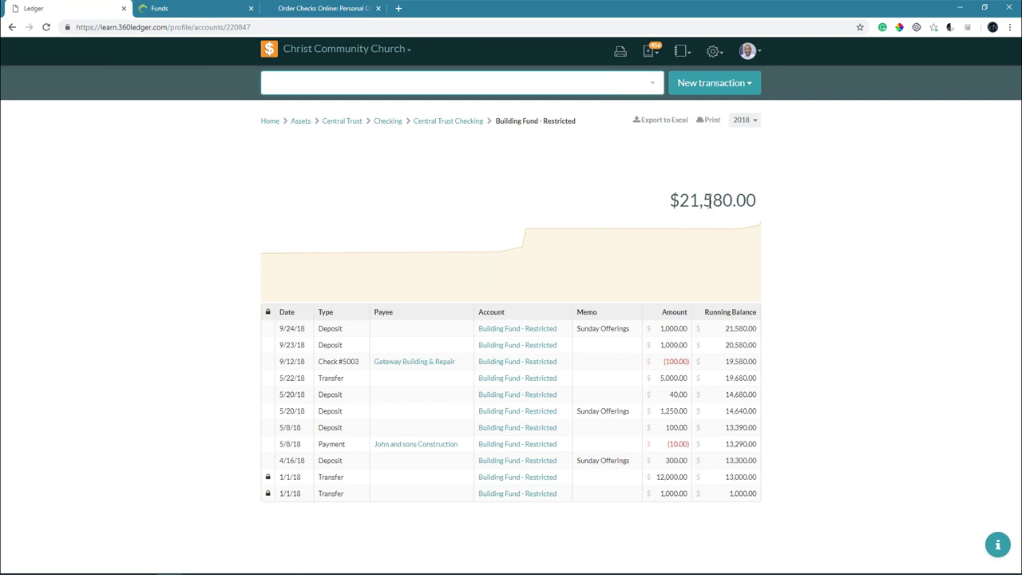
Step: Open the Budgets settings page
left_click(713, 52)
left_click(678, 97)
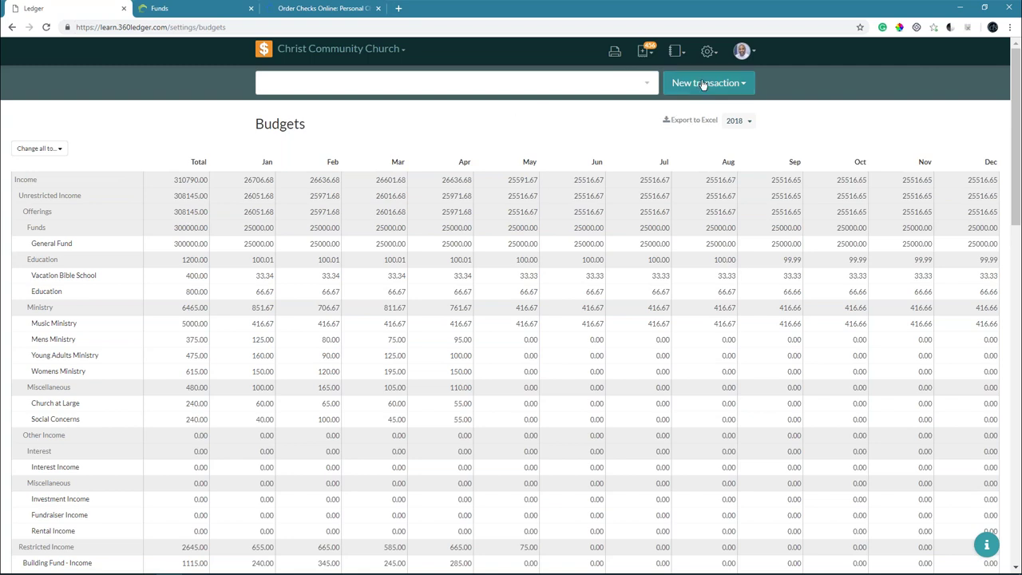
Step: Open the Payees list and view the history of Ameren Electric
left_click(709, 54)
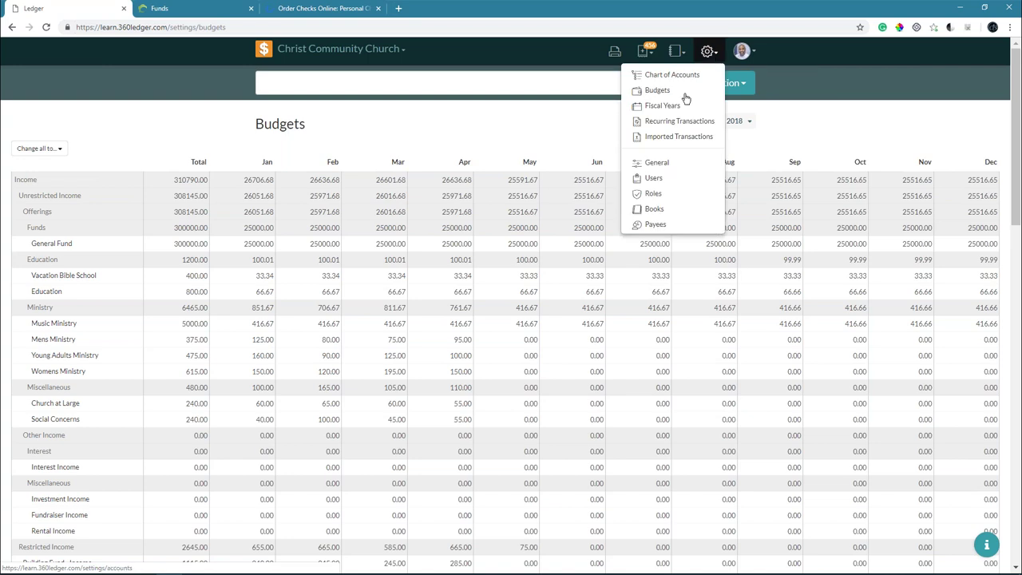
left_click(654, 225)
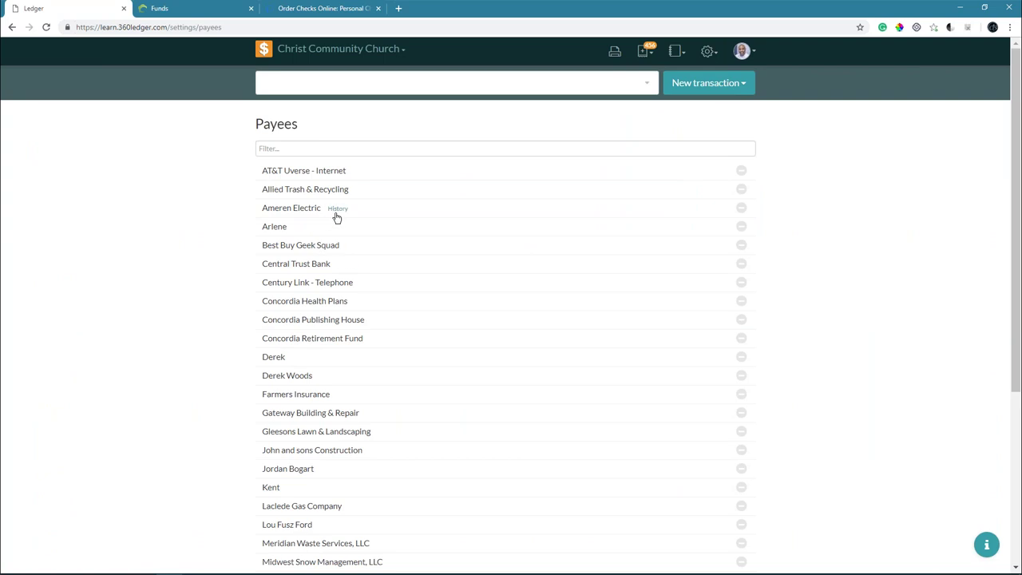
left_click(336, 211)
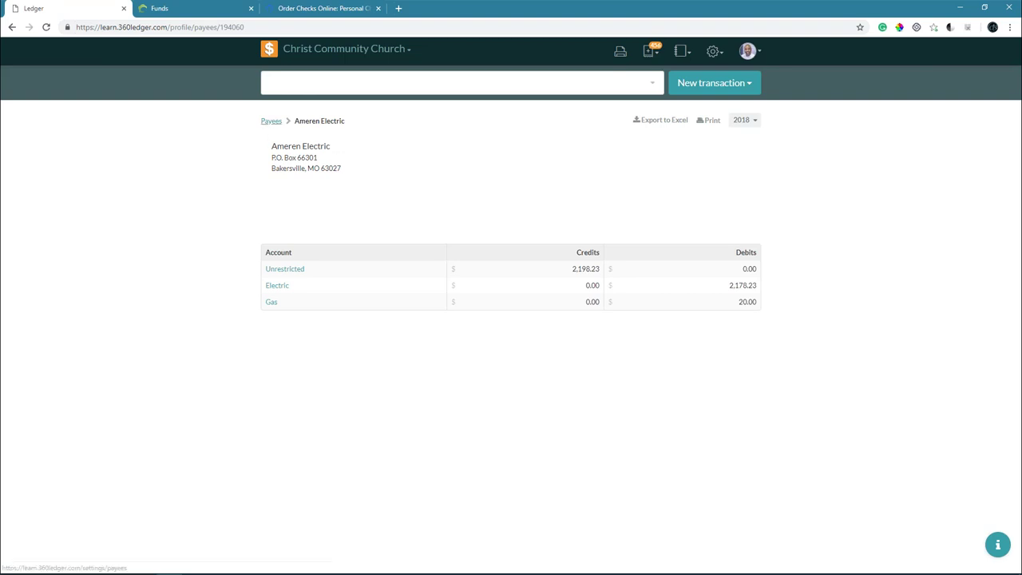
Step: Return to the Payees list and open the history of the payee listed directly above Farmers Insurance
left_click(271, 121)
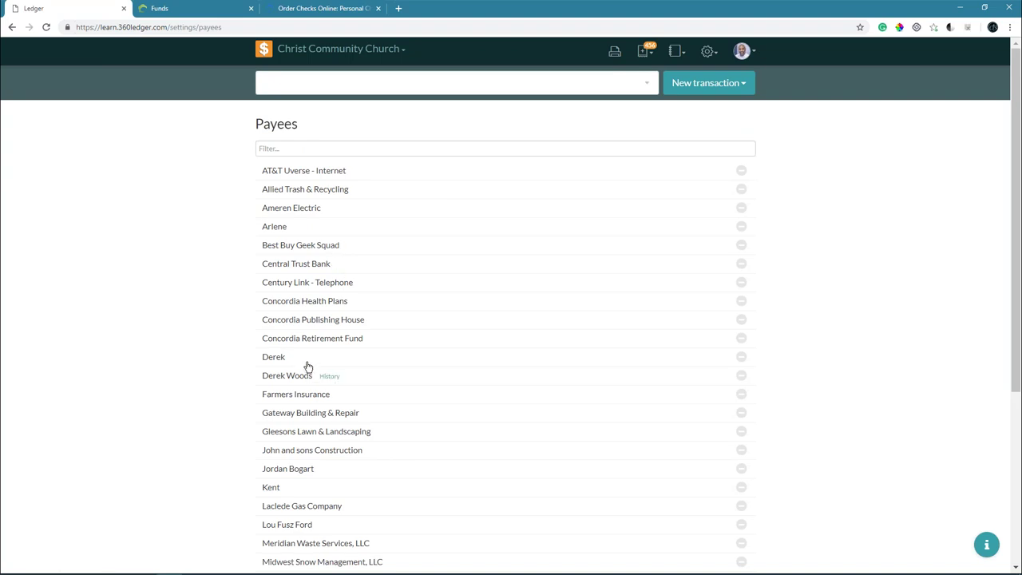
left_click(326, 379)
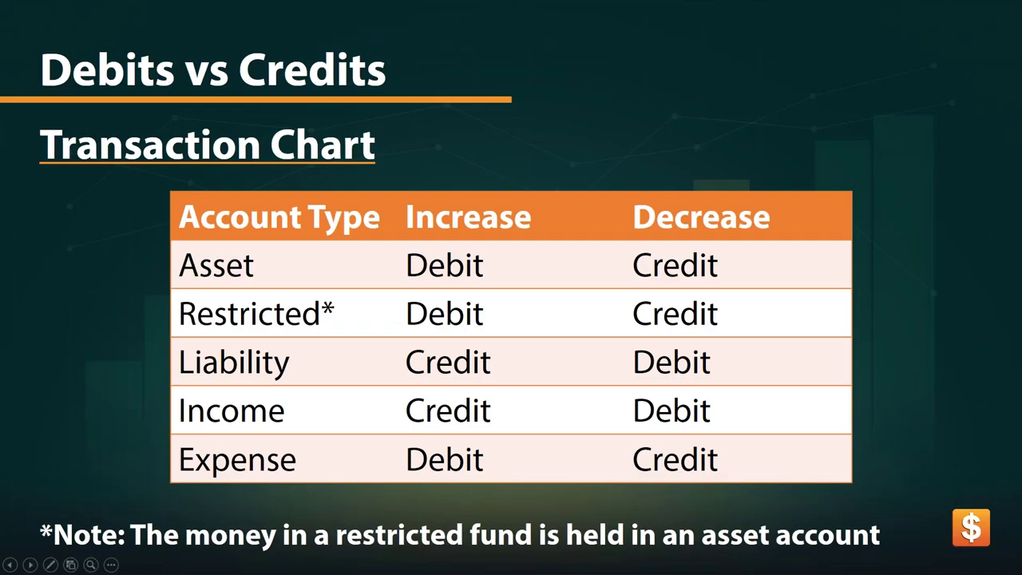
key("Right")
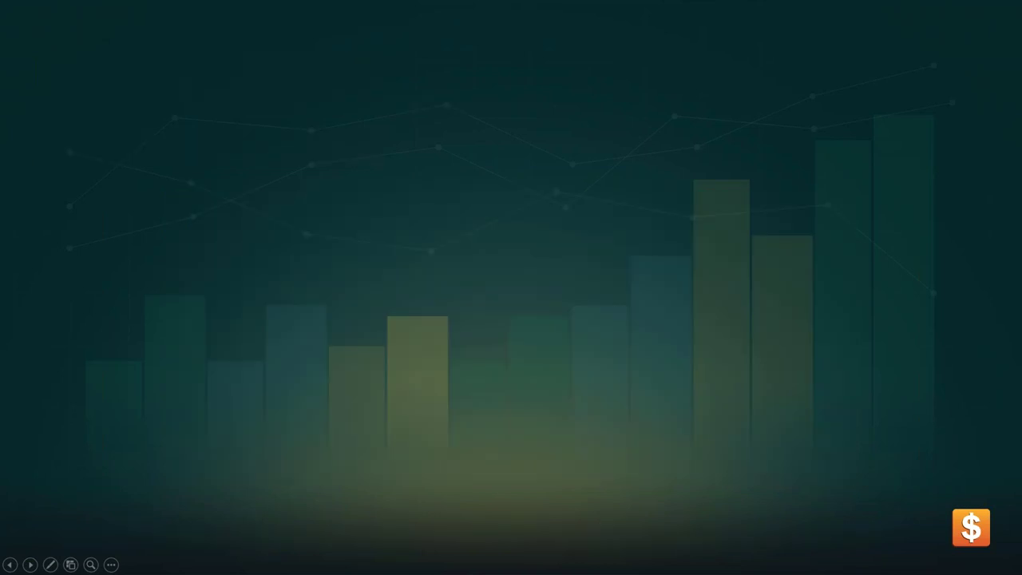